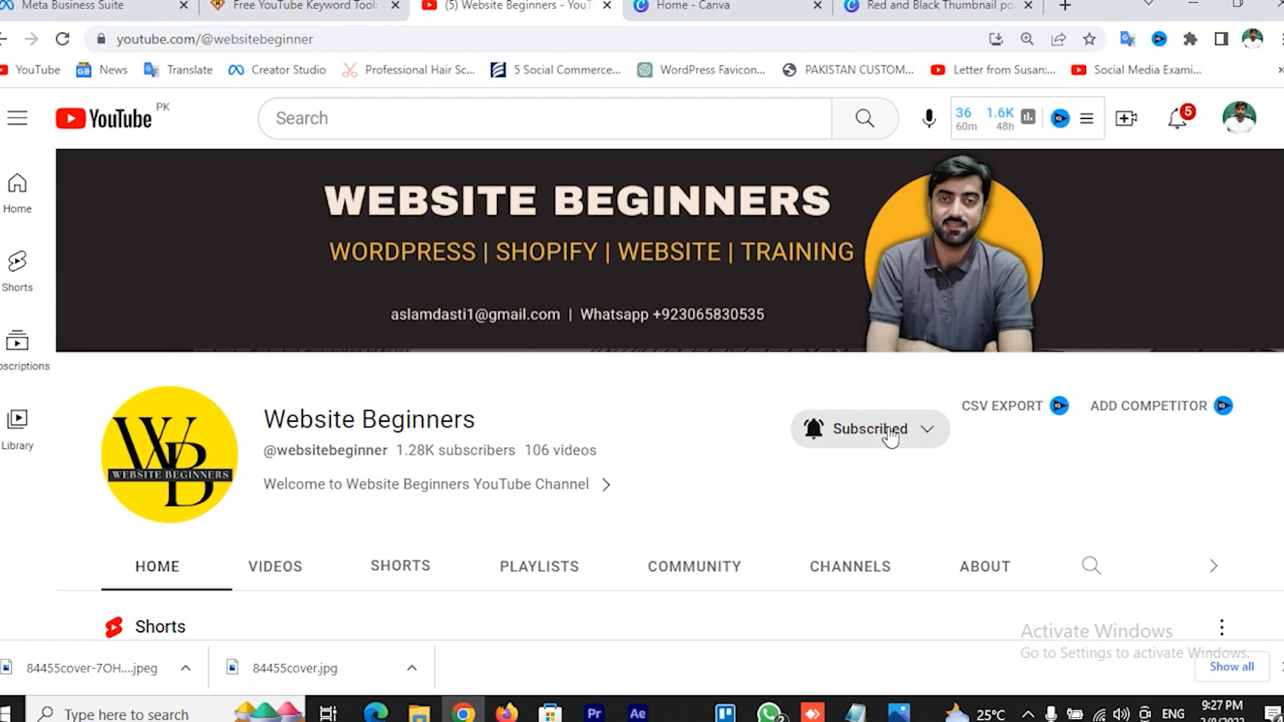
# Set the Website Beginners channel's notifications to All while keeping the subscription
pyautogui.click(890, 438)
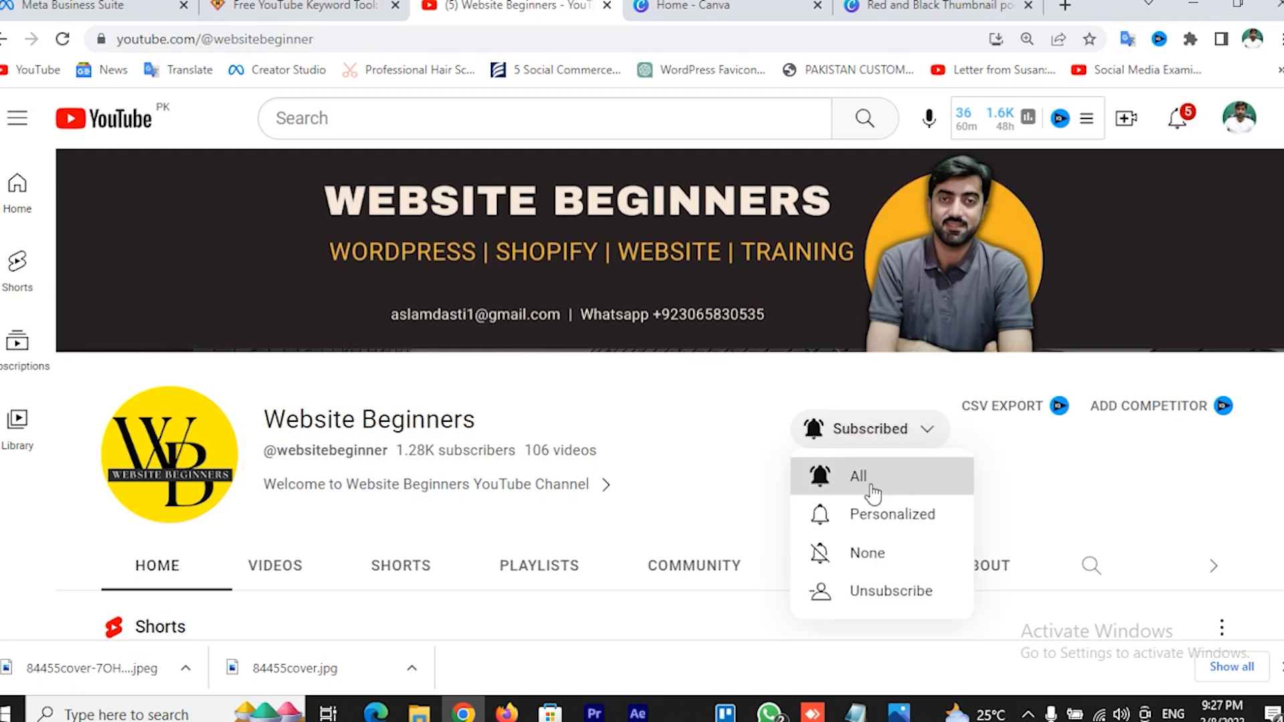
pyautogui.click(823, 478)
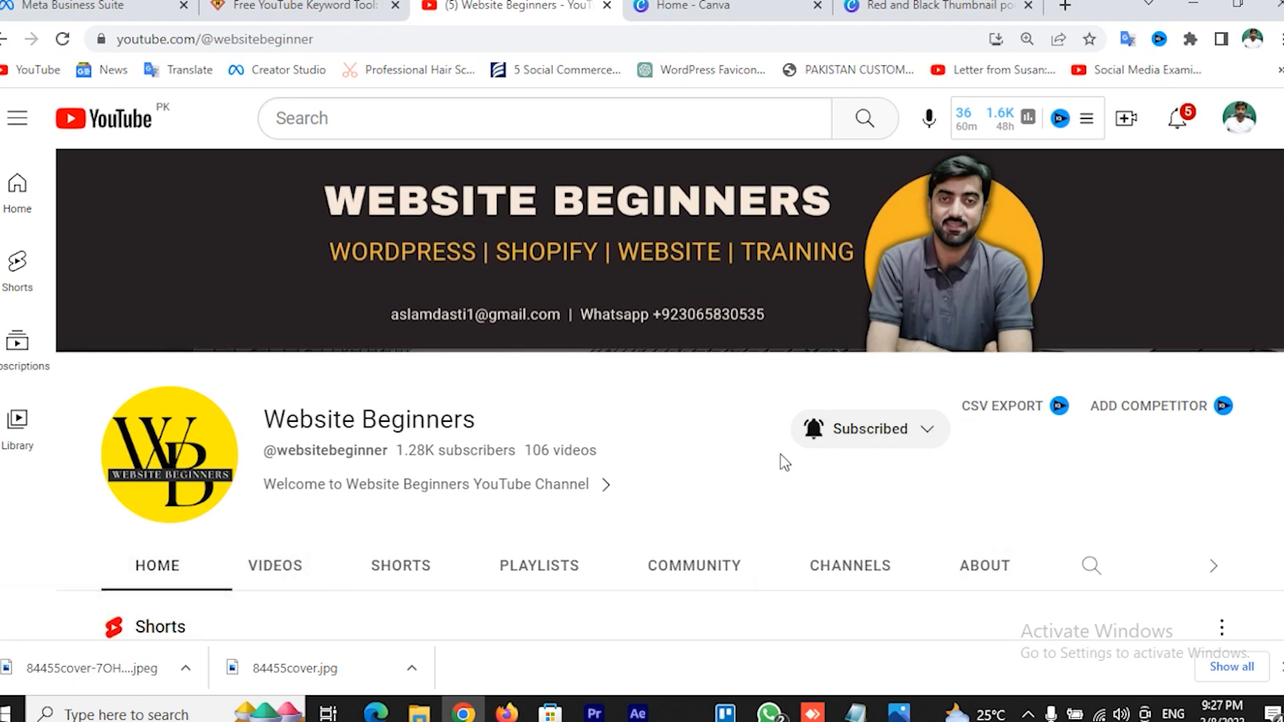
# Search Google for infinityfree in a new tab and open the infinityfree.net homepage
pyautogui.click(1065, 7)
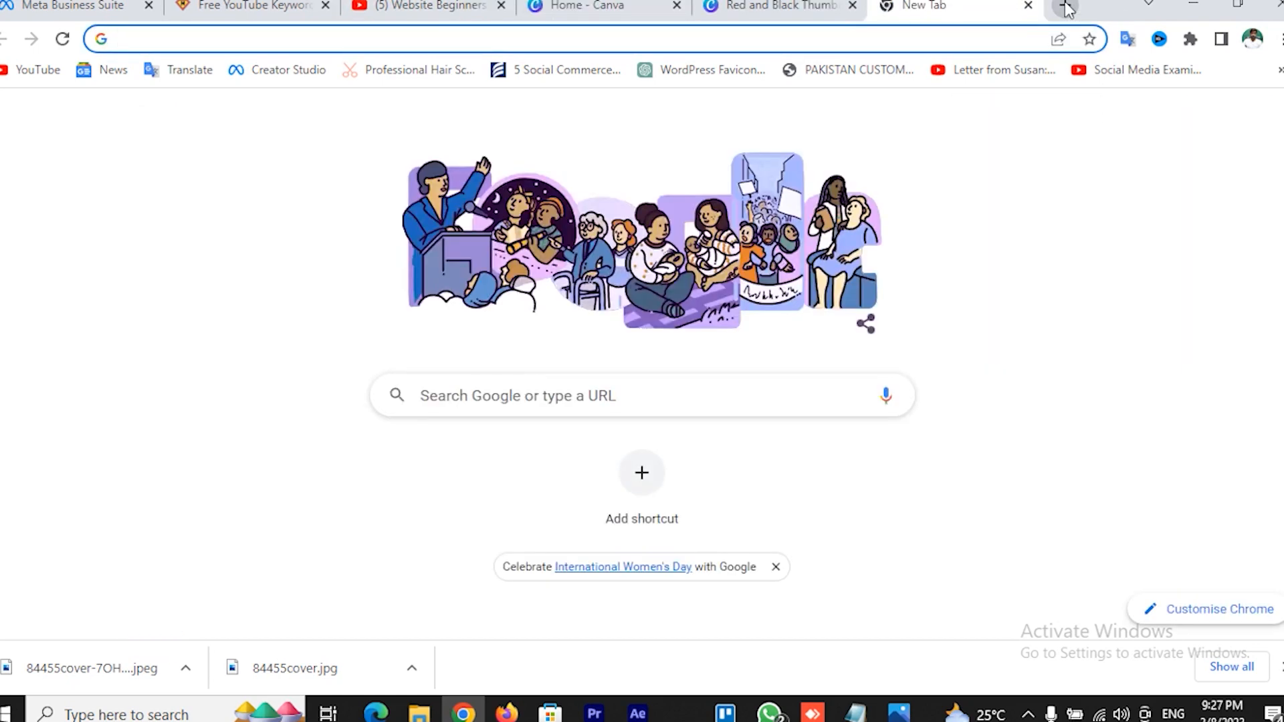
pyautogui.write('infi')
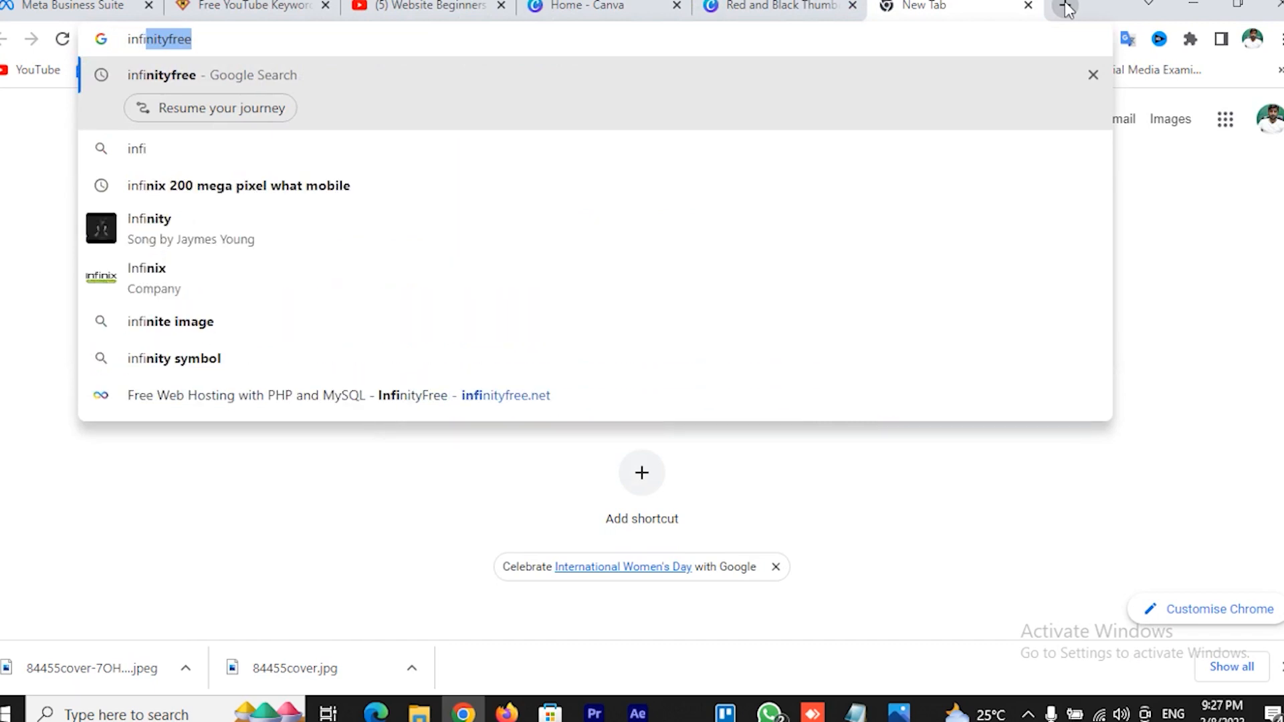
pyautogui.press('Right')
pyautogui.press('Return')
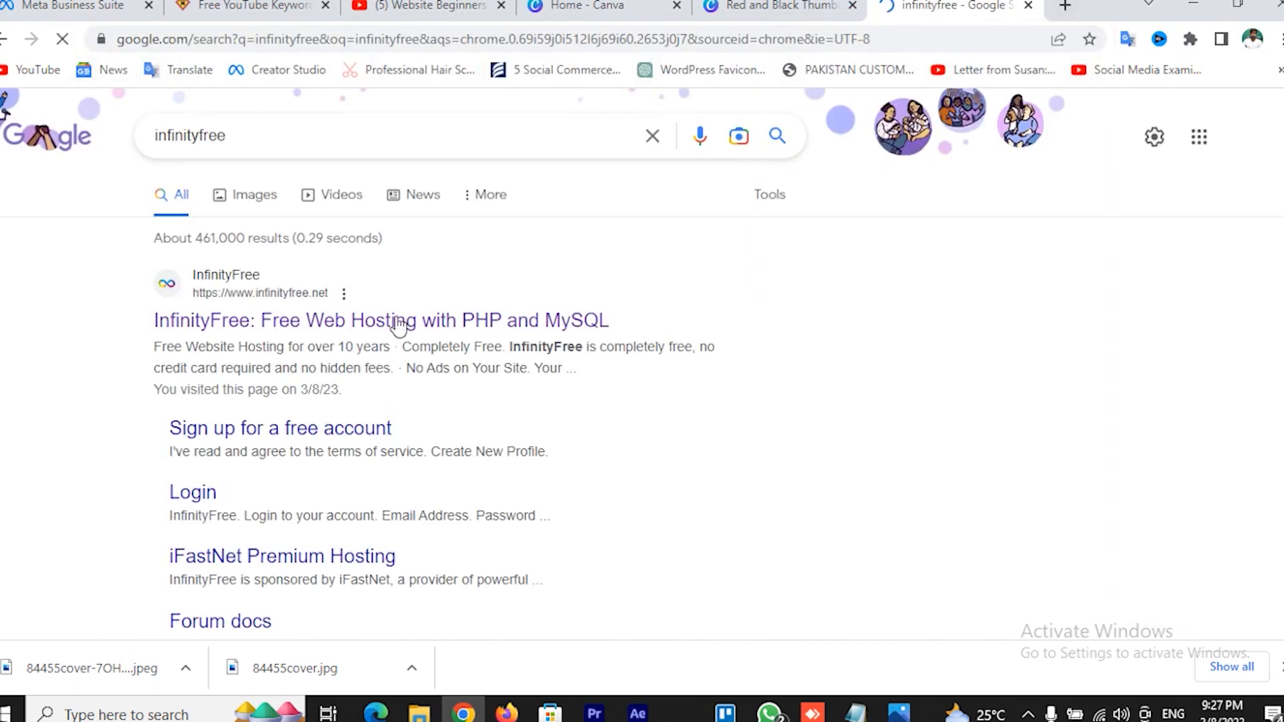
pyautogui.click(341, 329)
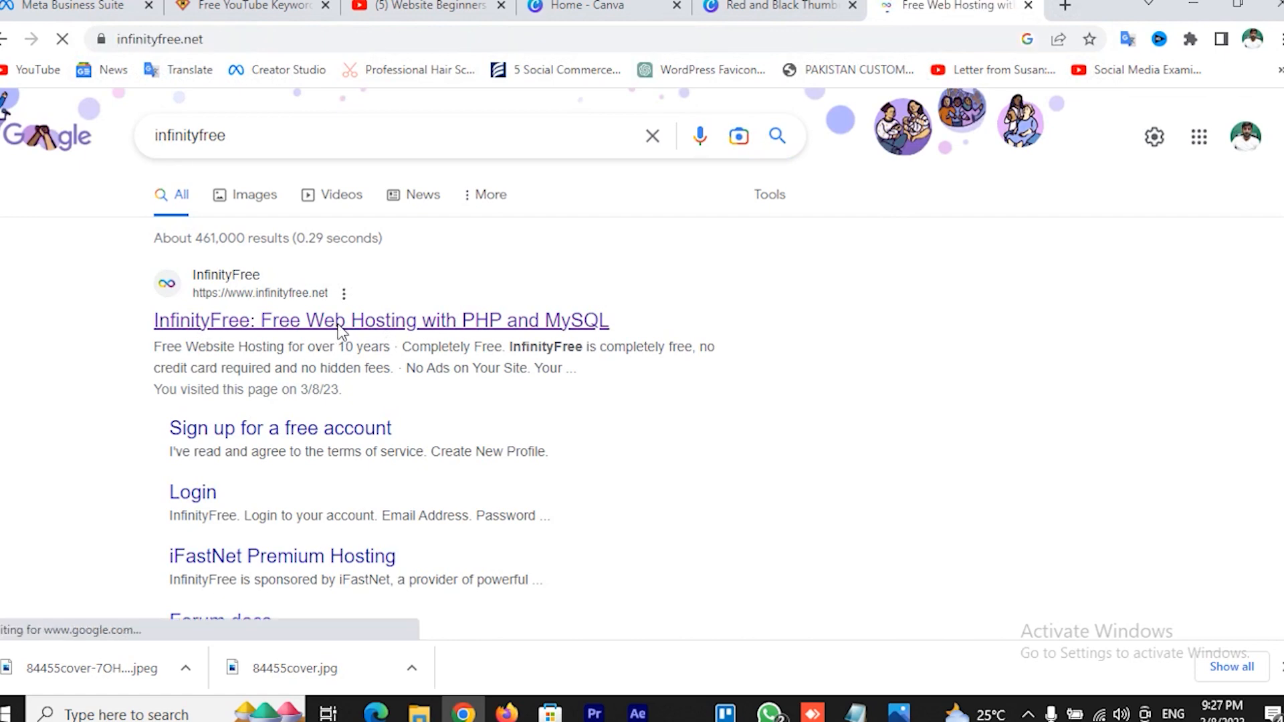
pyautogui.scroll(-4, 1053, 296)
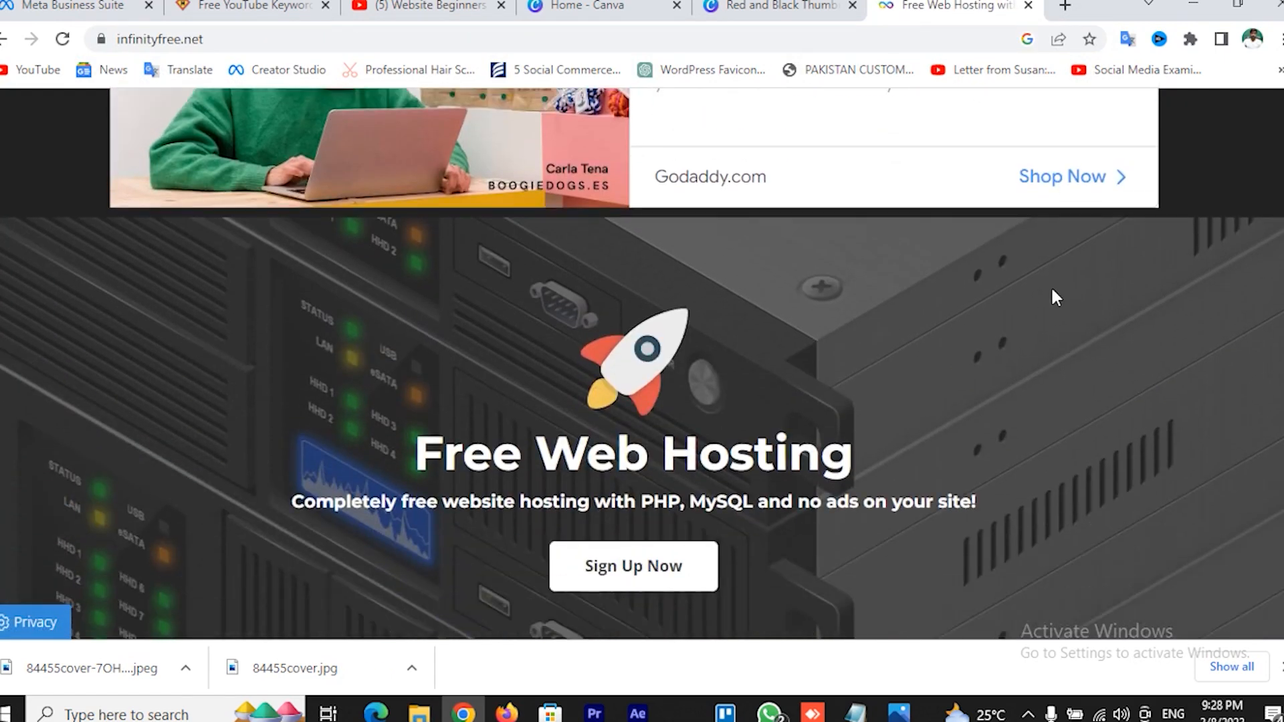
pyautogui.scroll(4, 1055, 296)
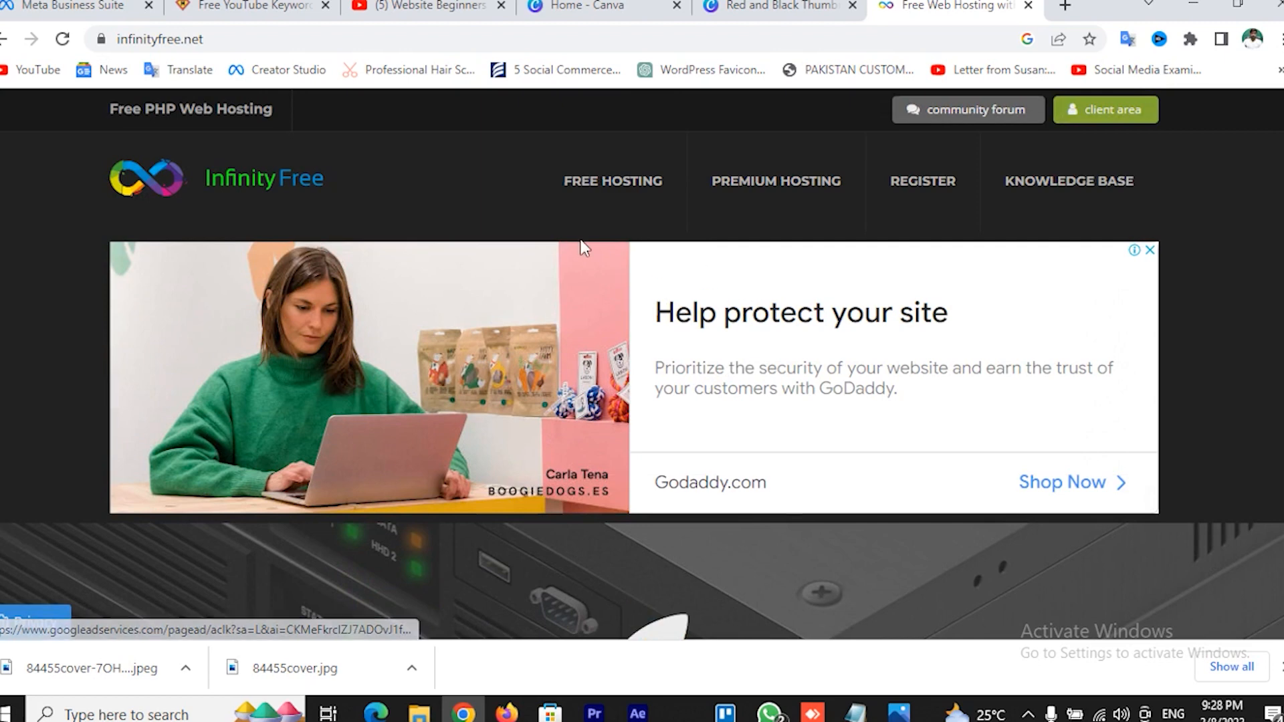
pyautogui.scroll(-5, 438, 348)
pyautogui.scroll(5, 438, 348)
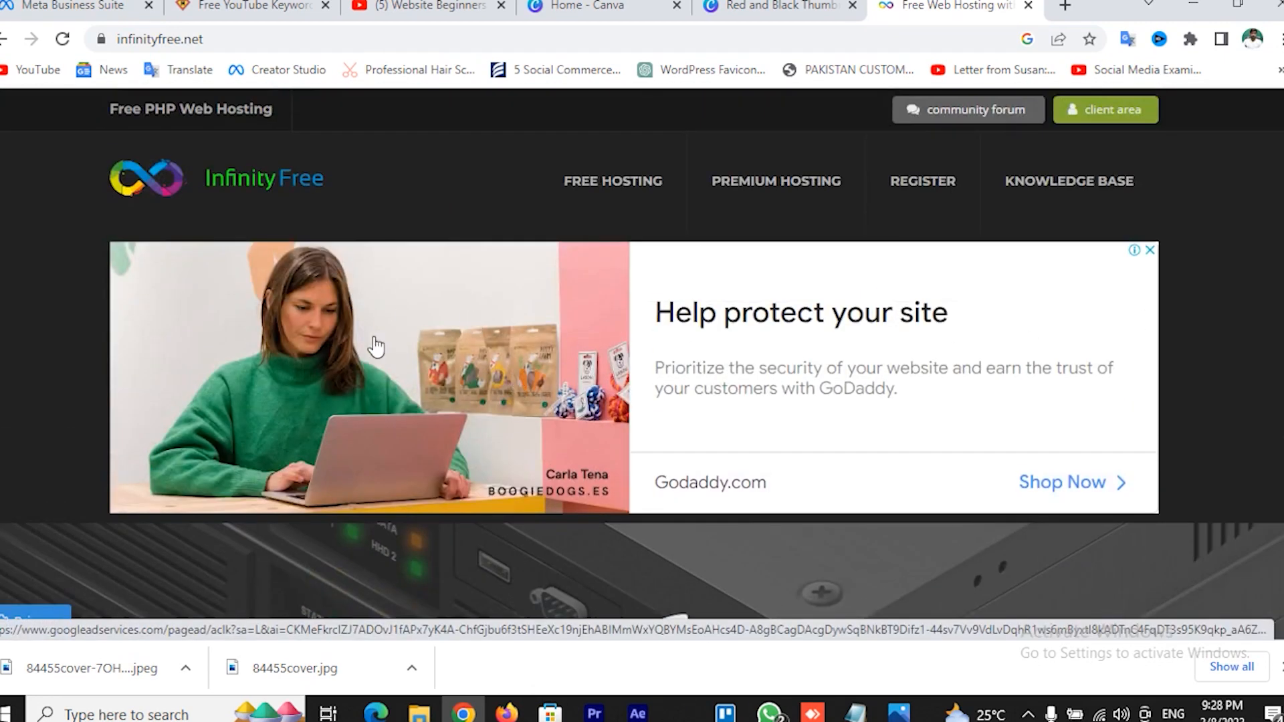
pyautogui.scroll(-5, 384, 344)
pyautogui.scroll(5, 385, 345)
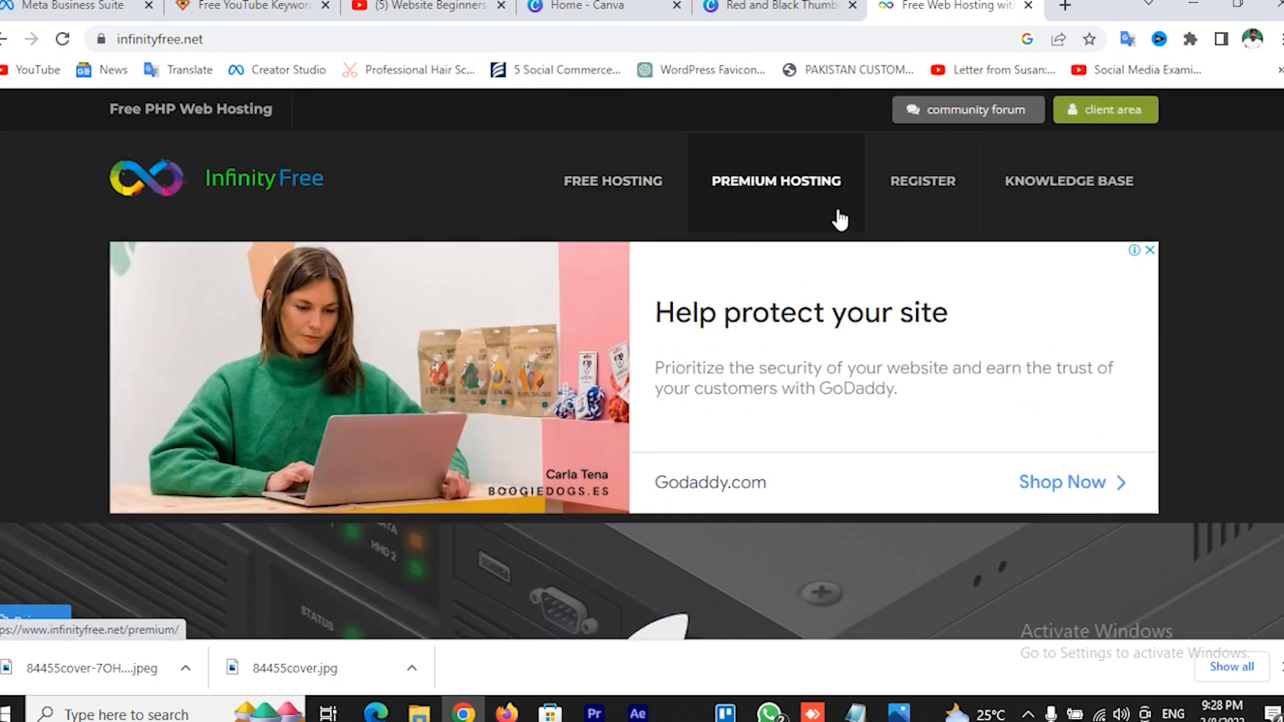
pyautogui.scroll(-3, 560, 271)
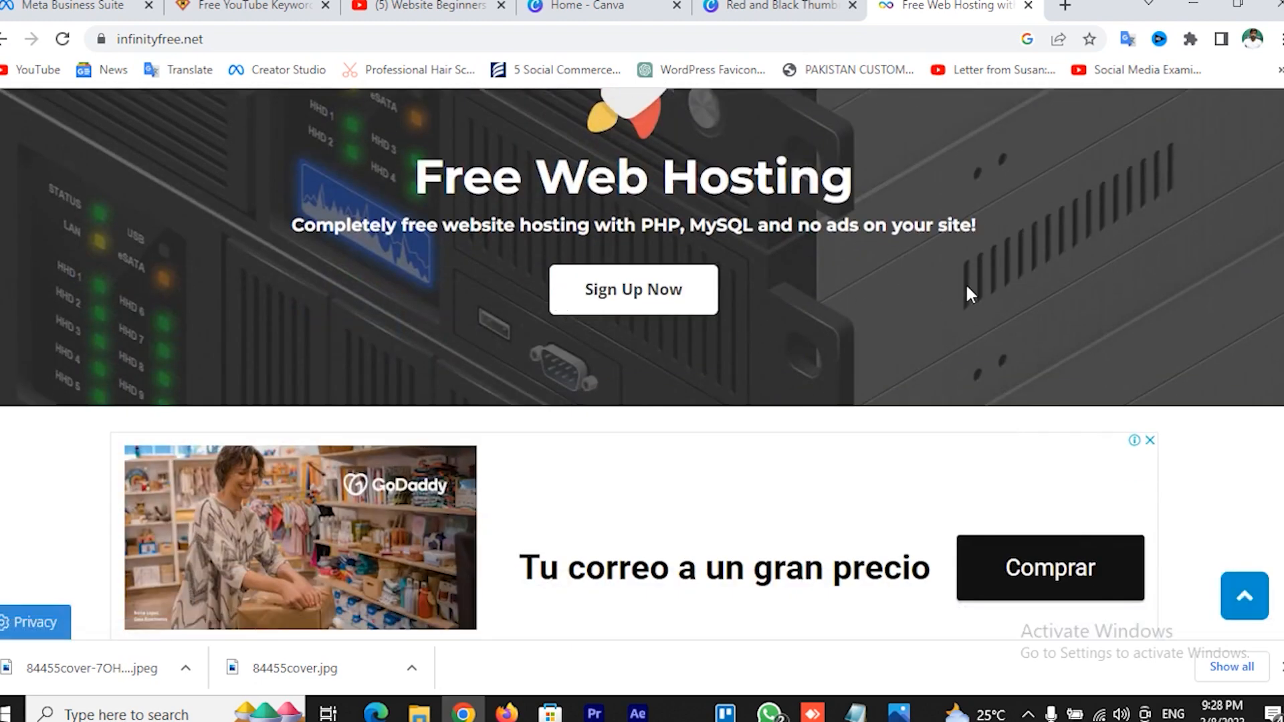
# Sign up for an InfinityFree account with the account e-mail and a password
pyautogui.click(639, 311)
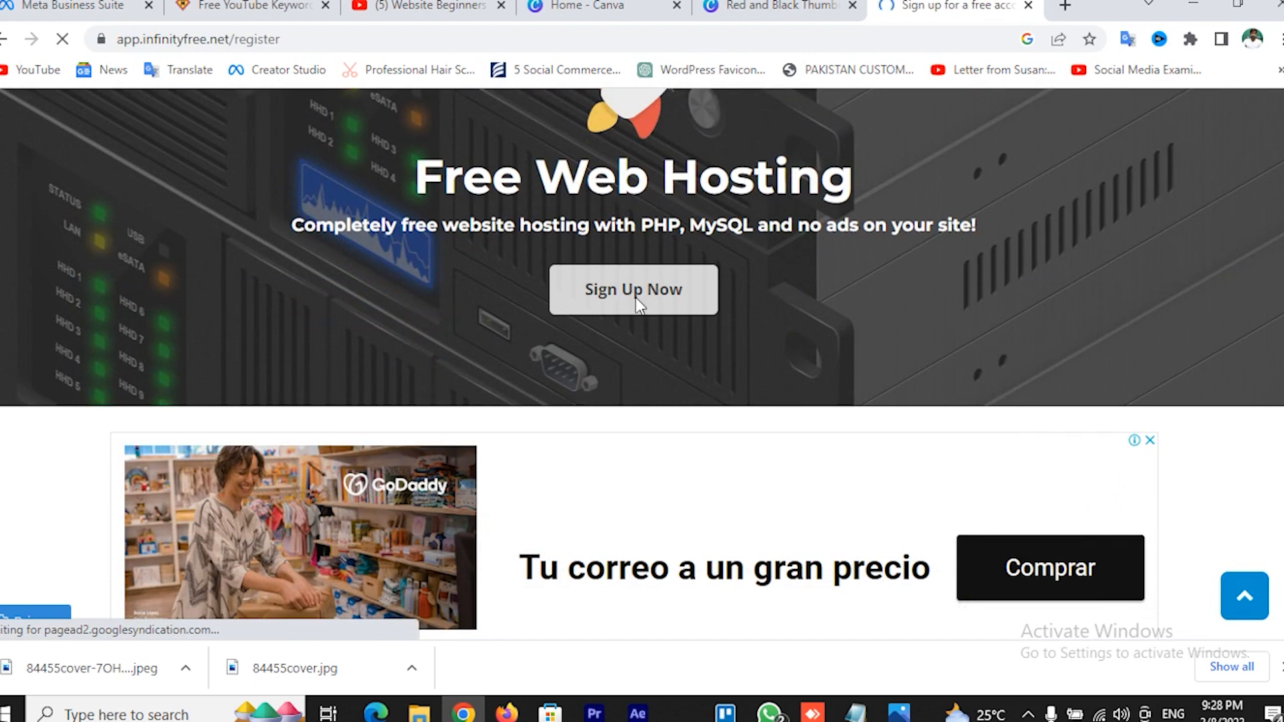
pyautogui.scroll(-2, 841, 344)
pyautogui.scroll(2, 846, 344)
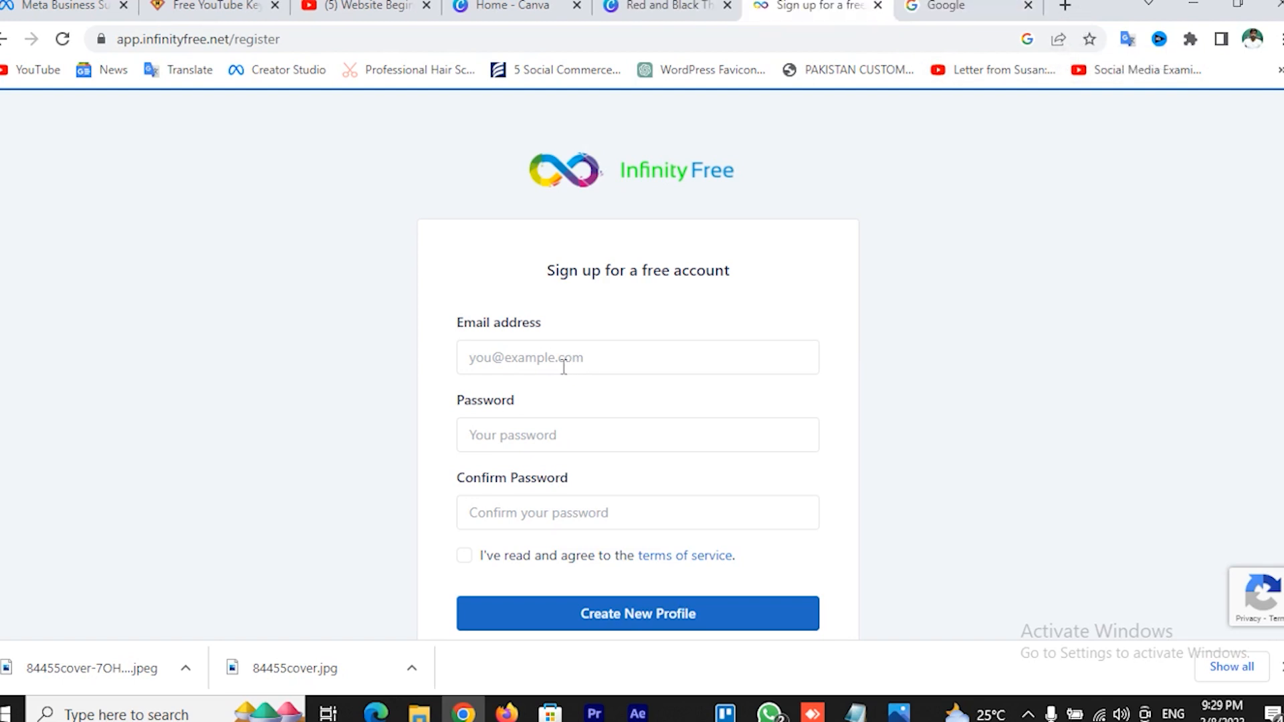
pyautogui.click(564, 367)
pyautogui.hotkey('ctrl', 'v')
pyautogui.click(534, 435)
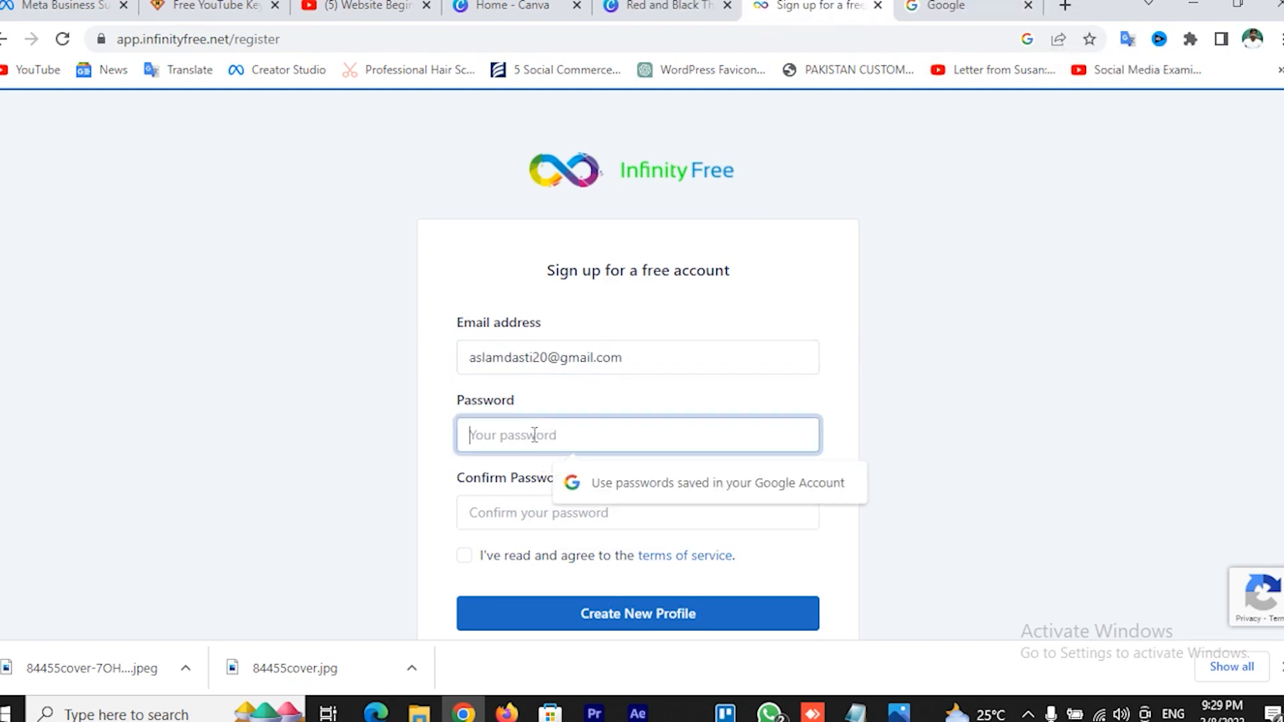
pyautogui.write('••')
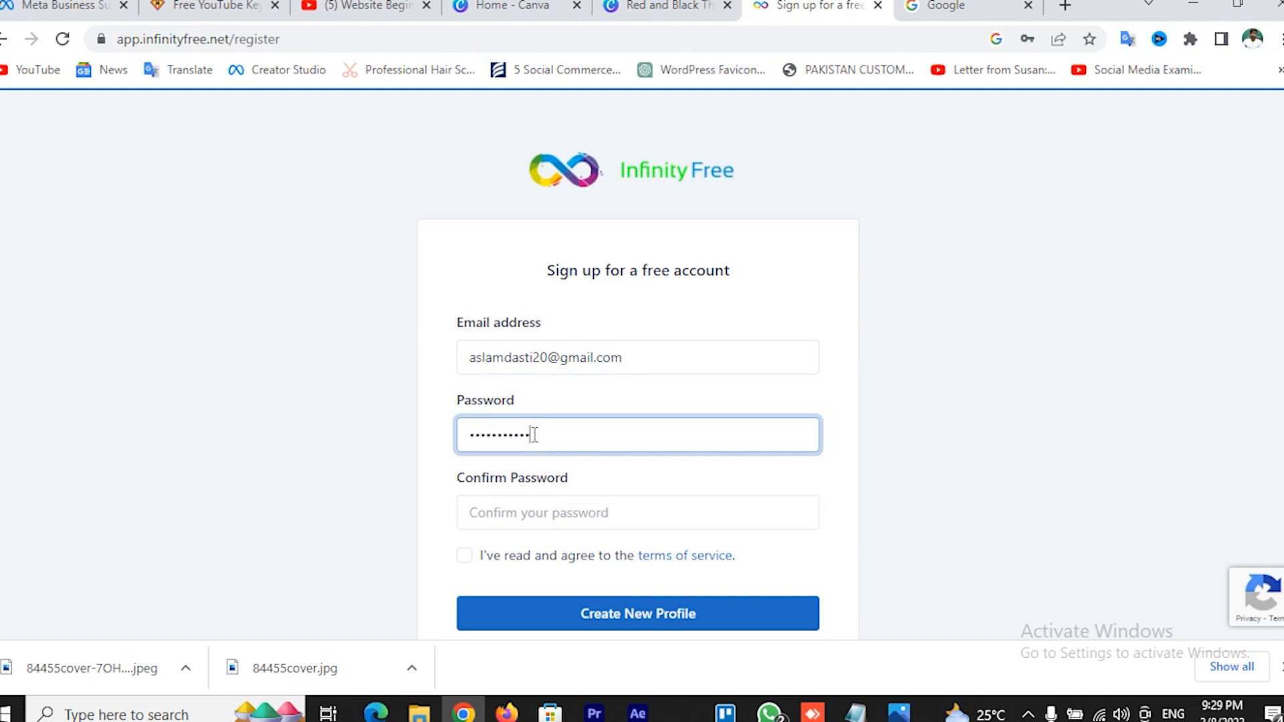
pyautogui.click(579, 516)
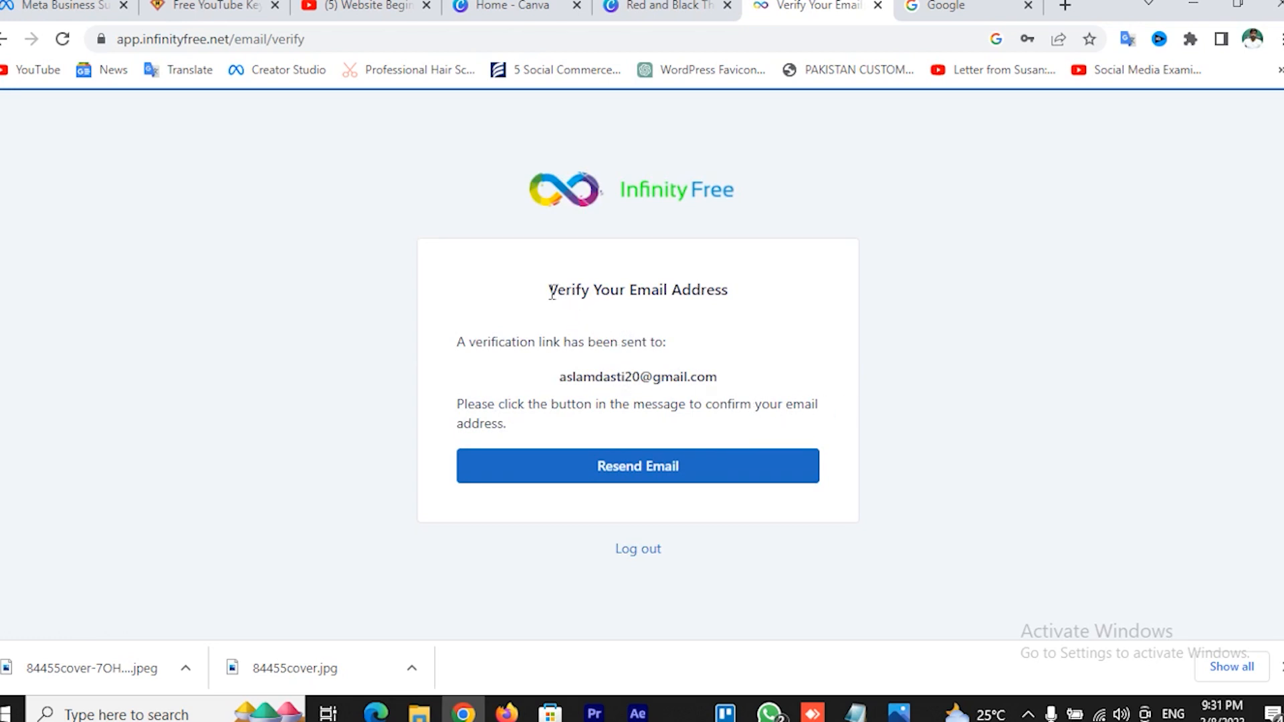
pyautogui.moveTo(551, 295); pyautogui.dragTo(730, 288)
# Open InfinityFree's verification message in Gmail and confirm the e-mail address
pyautogui.click(713, 297)
pyautogui.click(963, 5)
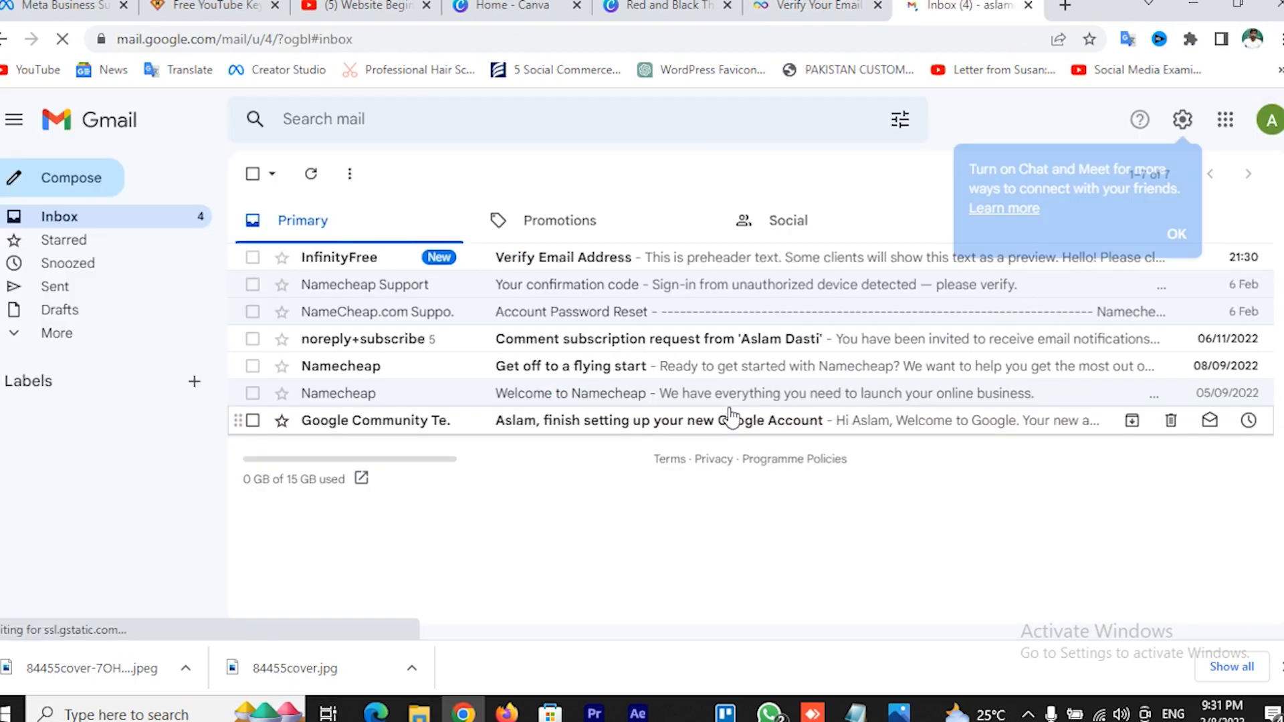
pyautogui.click(575, 269)
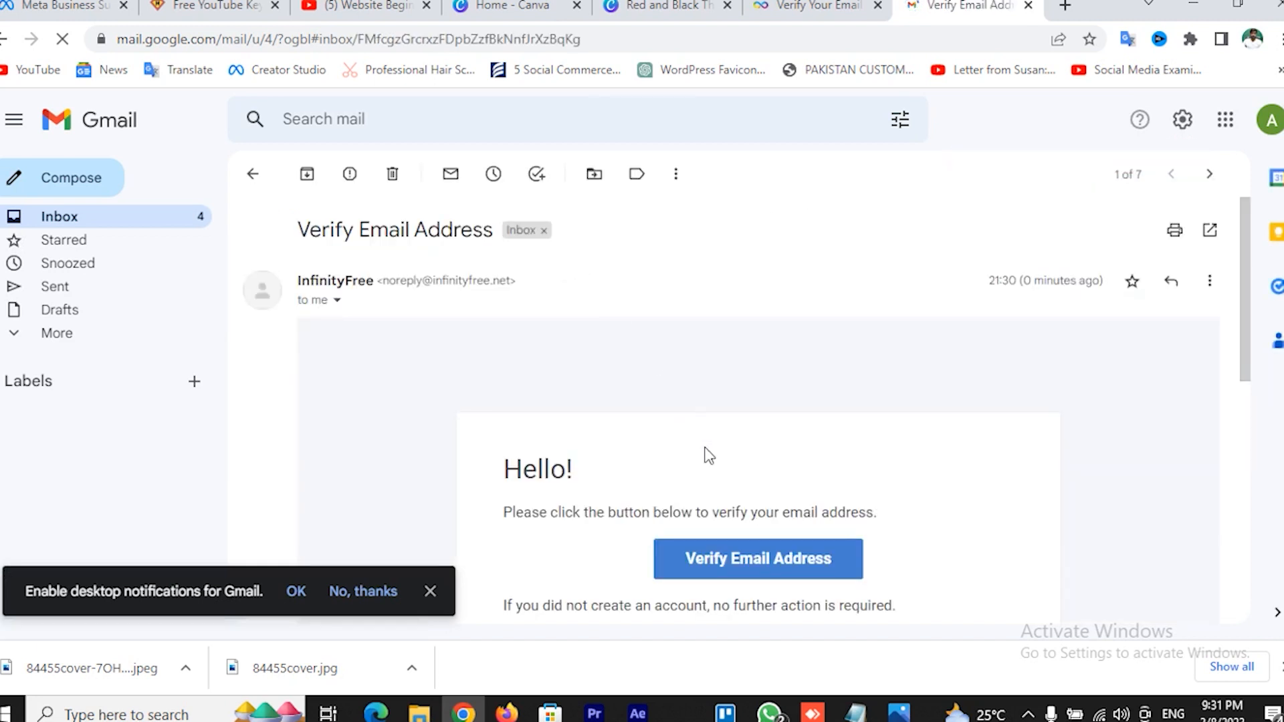
pyautogui.scroll(-1, 913, 476)
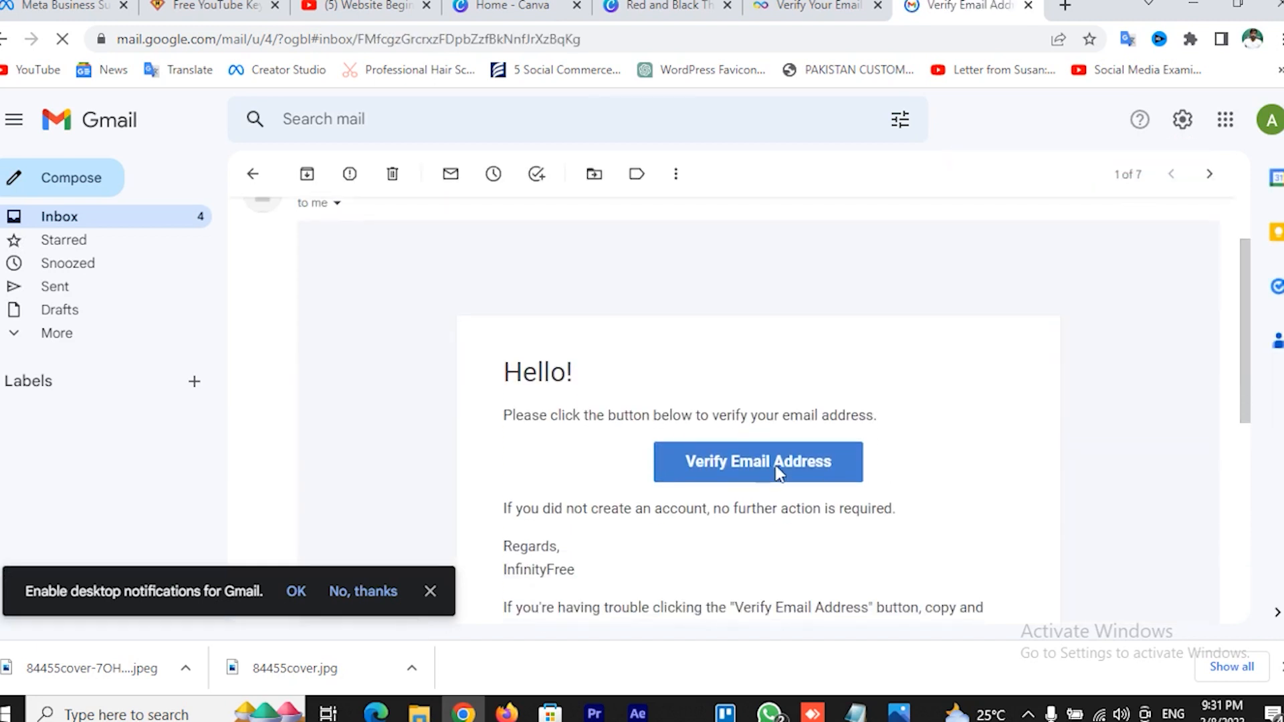
pyautogui.click(762, 468)
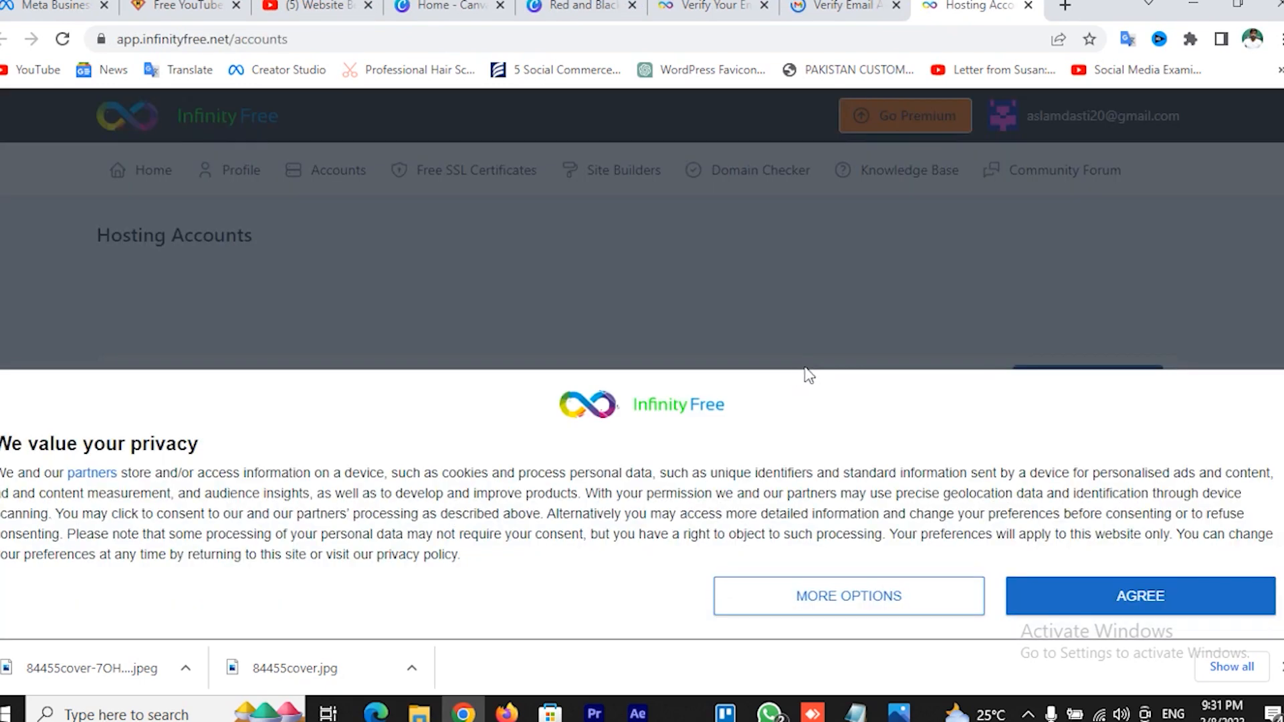
# Accept the privacy notice, note the 0 / 3 active accounts, and start a new hosting account
pyautogui.click(1118, 587)
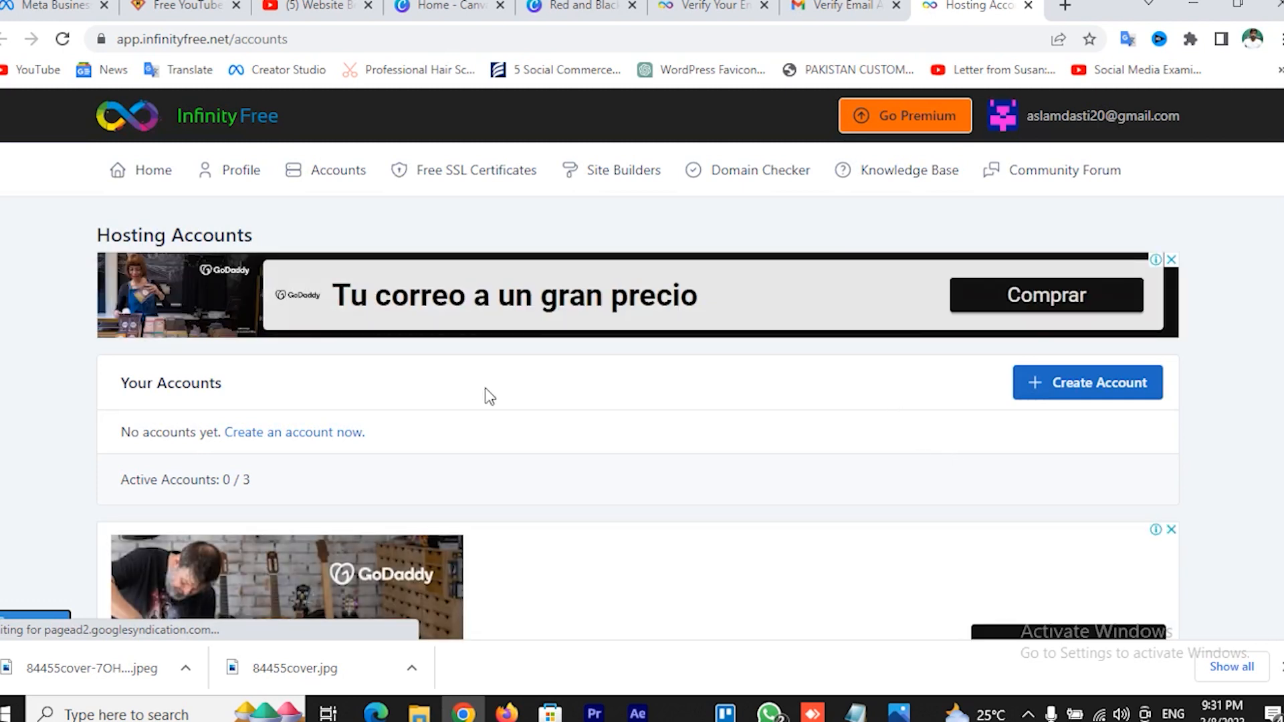
pyautogui.scroll(-1, 484, 392)
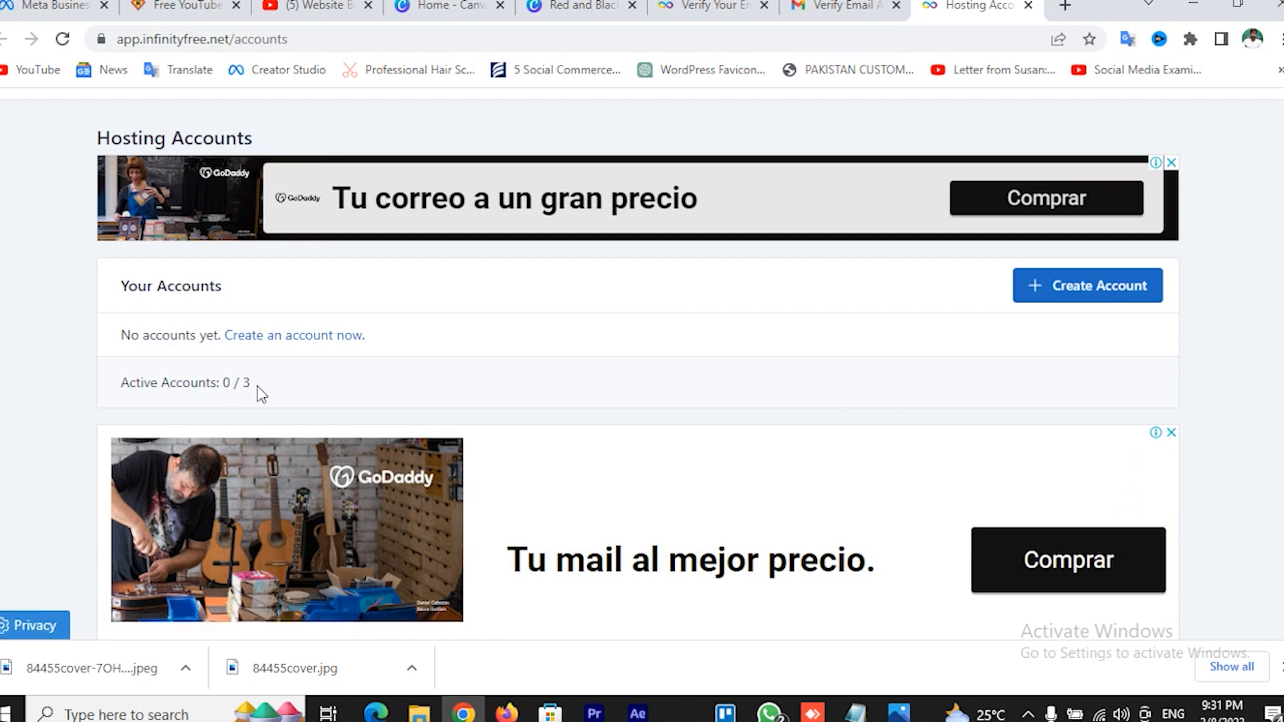
pyautogui.moveTo(257, 387); pyautogui.dragTo(287, 386)
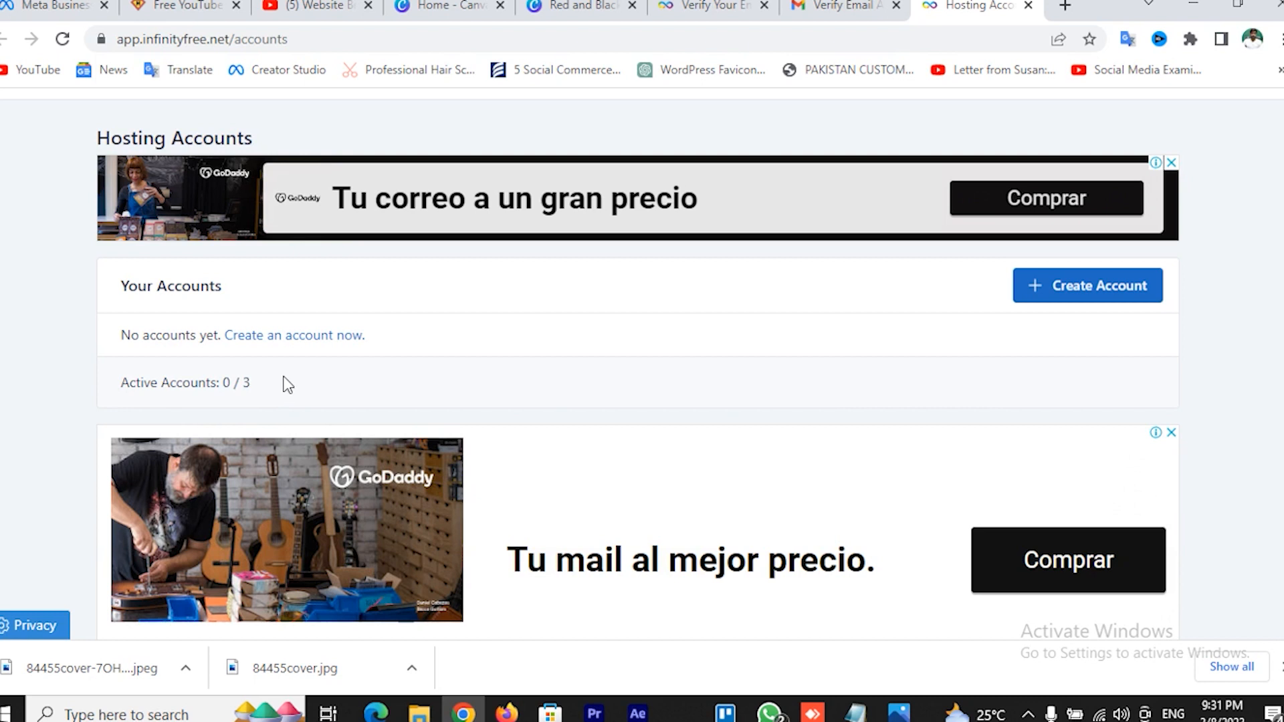
pyautogui.click(311, 337)
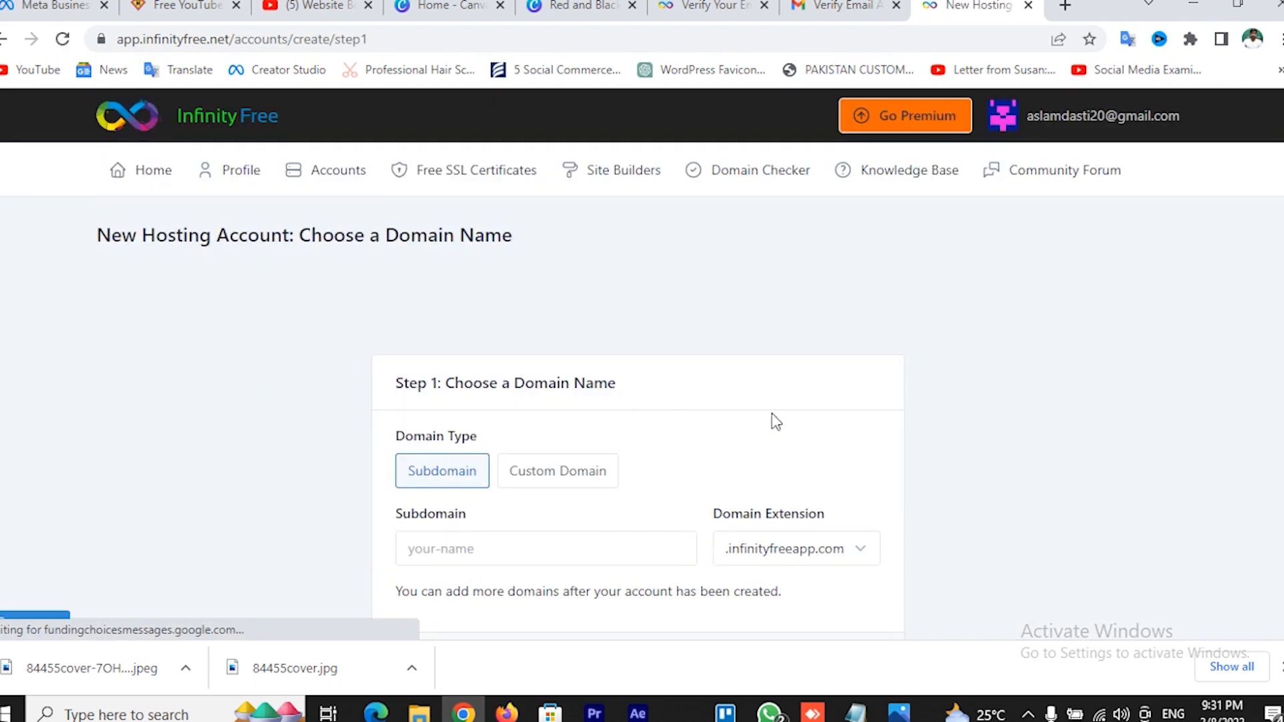
# Enter onlinewebteacher as the free subdomain name
pyautogui.scroll(-3, 801, 424)
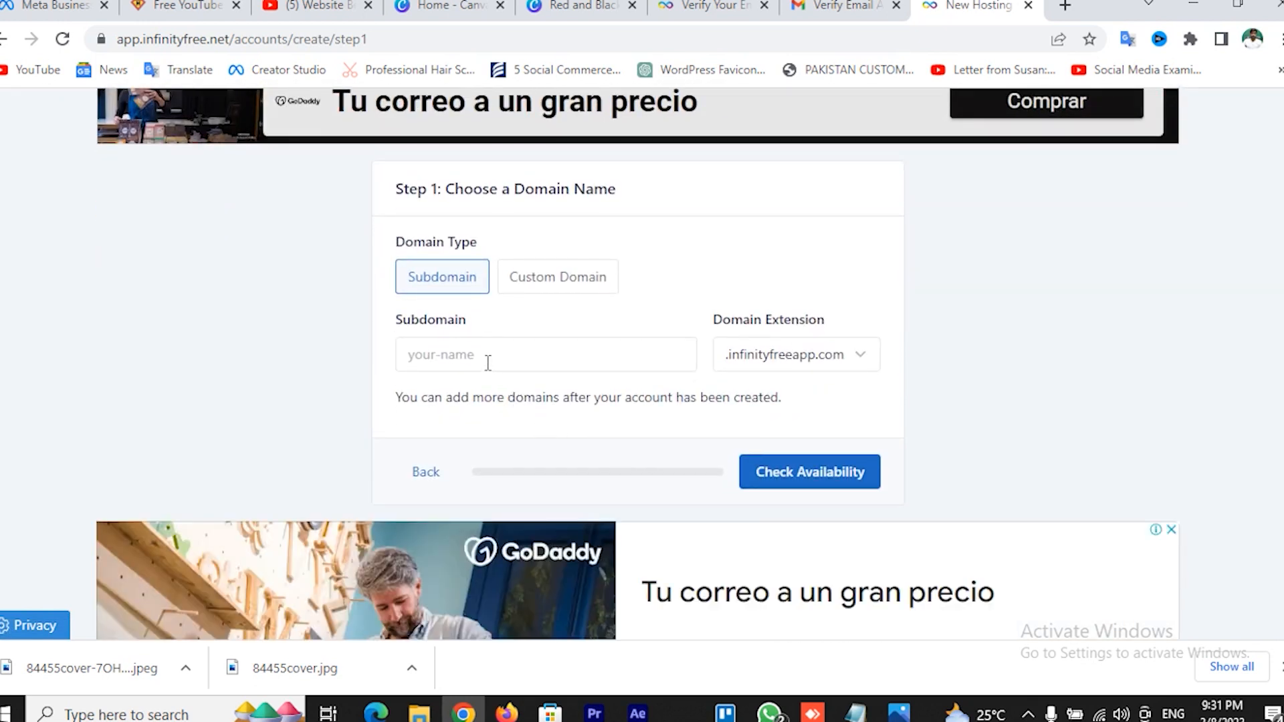
pyautogui.click(483, 358)
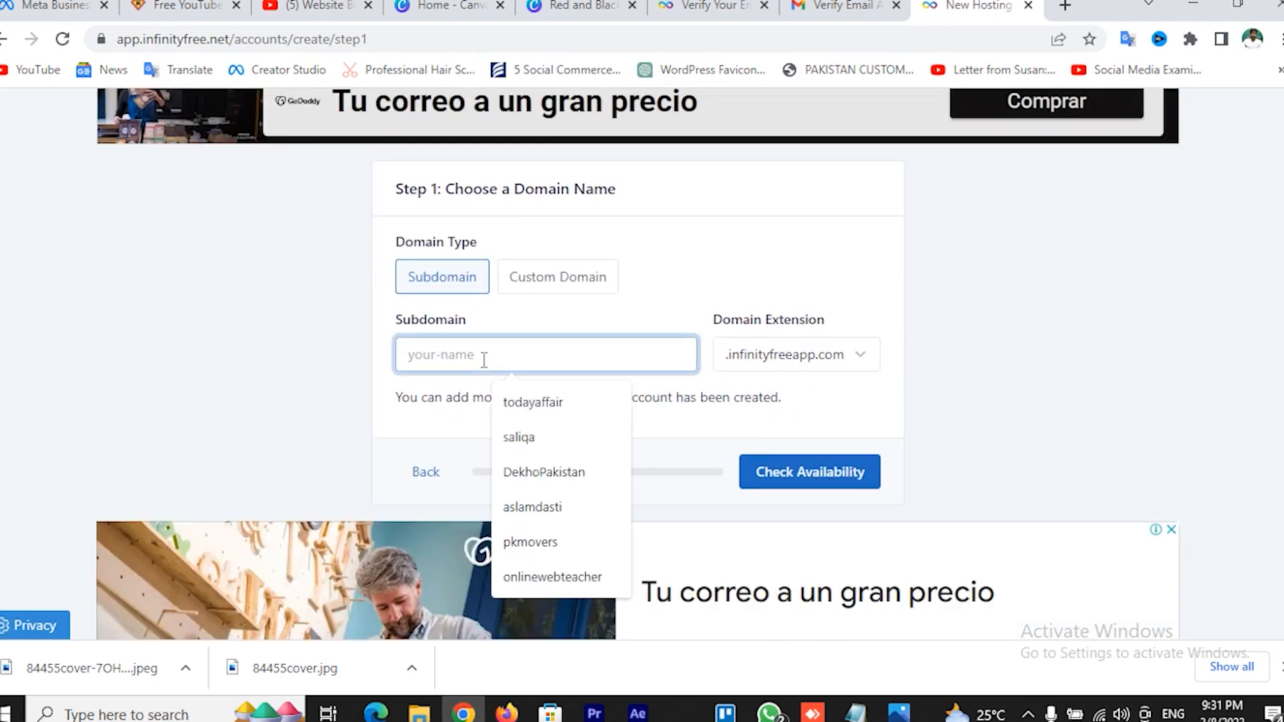
pyautogui.click(574, 286)
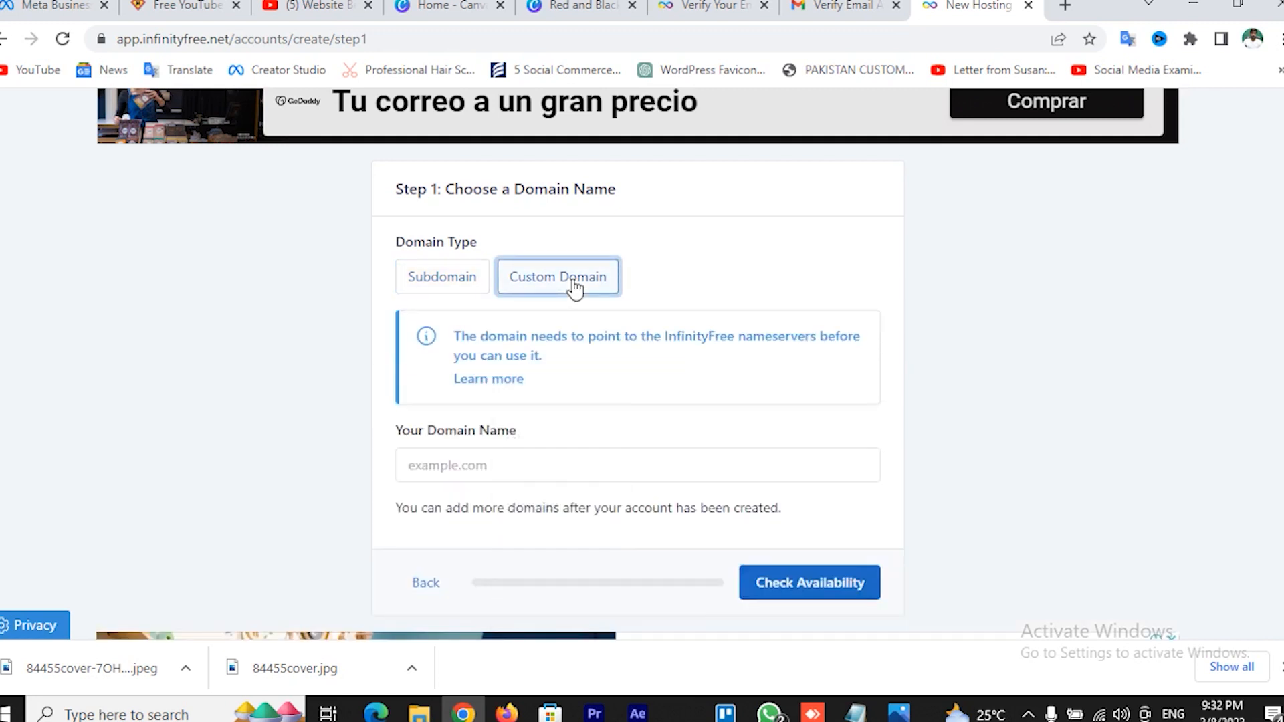
pyautogui.click(479, 472)
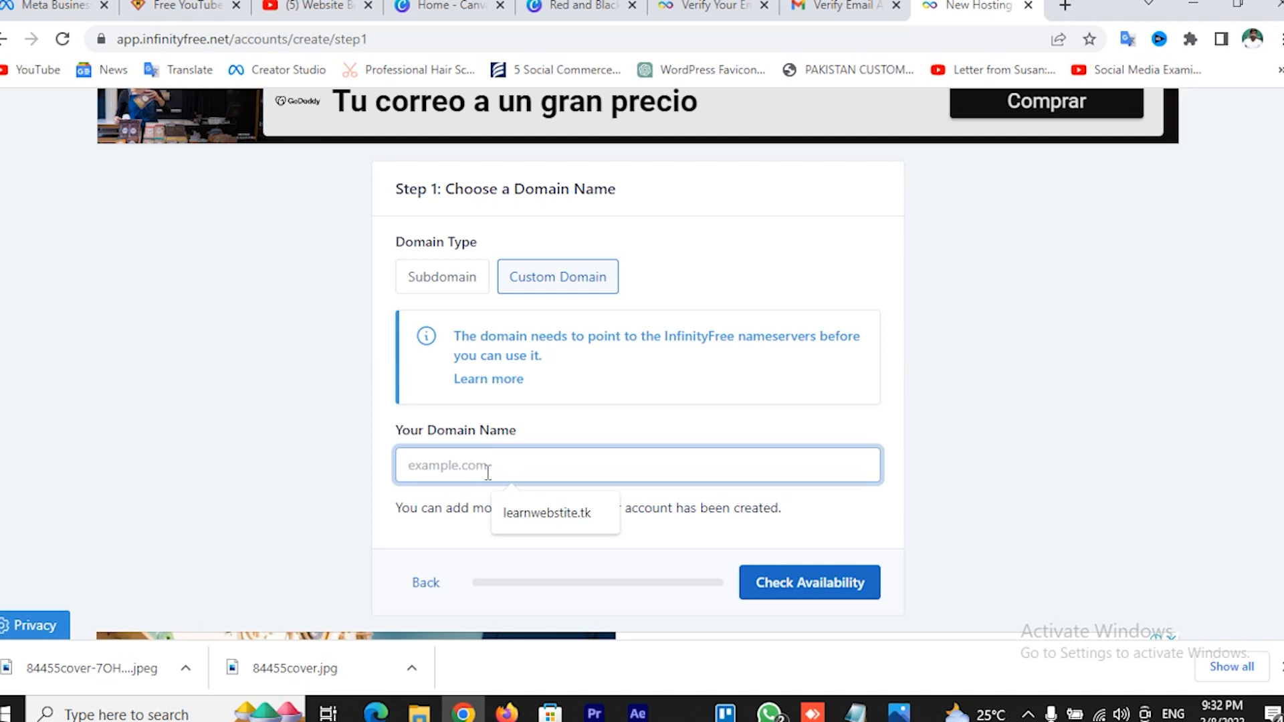
pyautogui.click(439, 282)
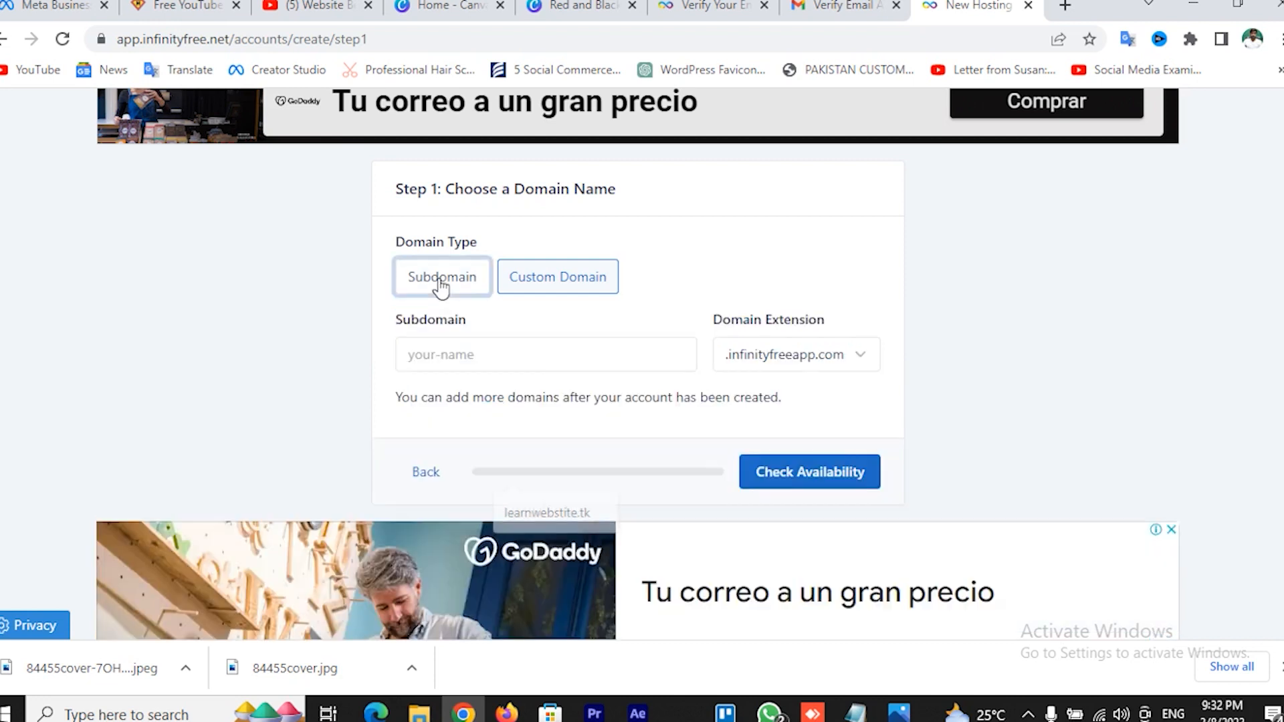
pyautogui.click(480, 350)
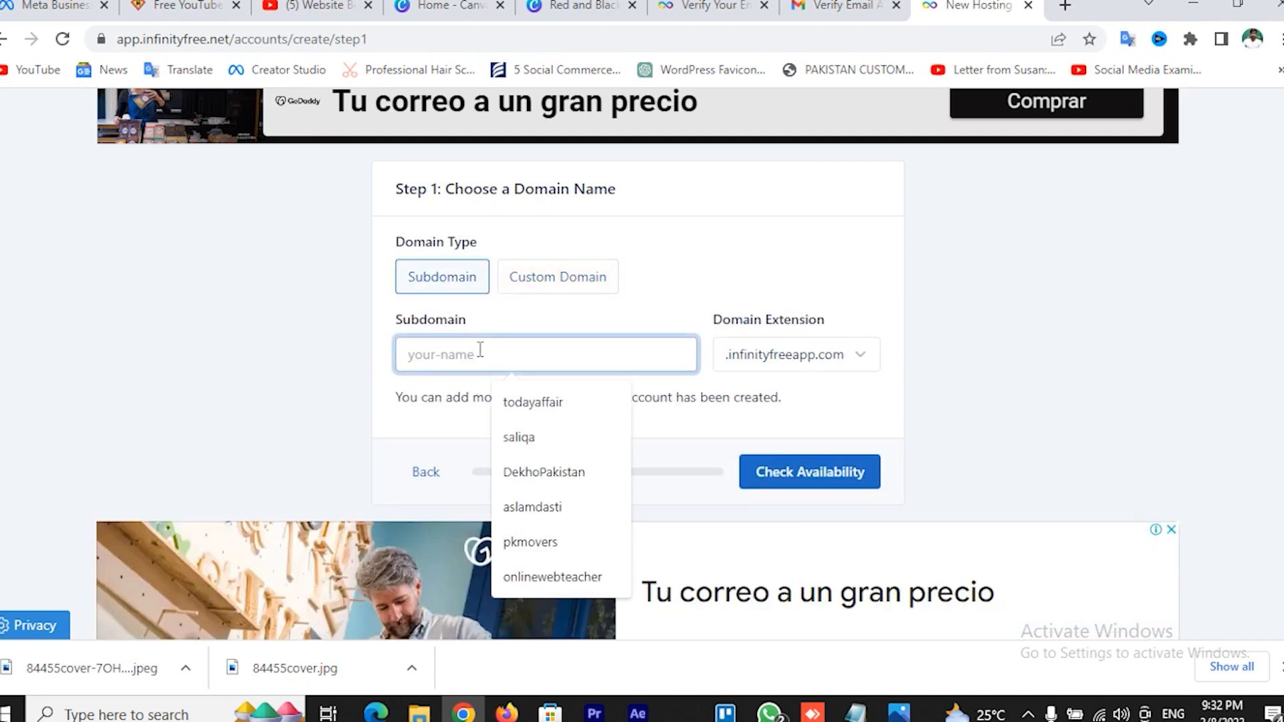
pyautogui.write('onine')
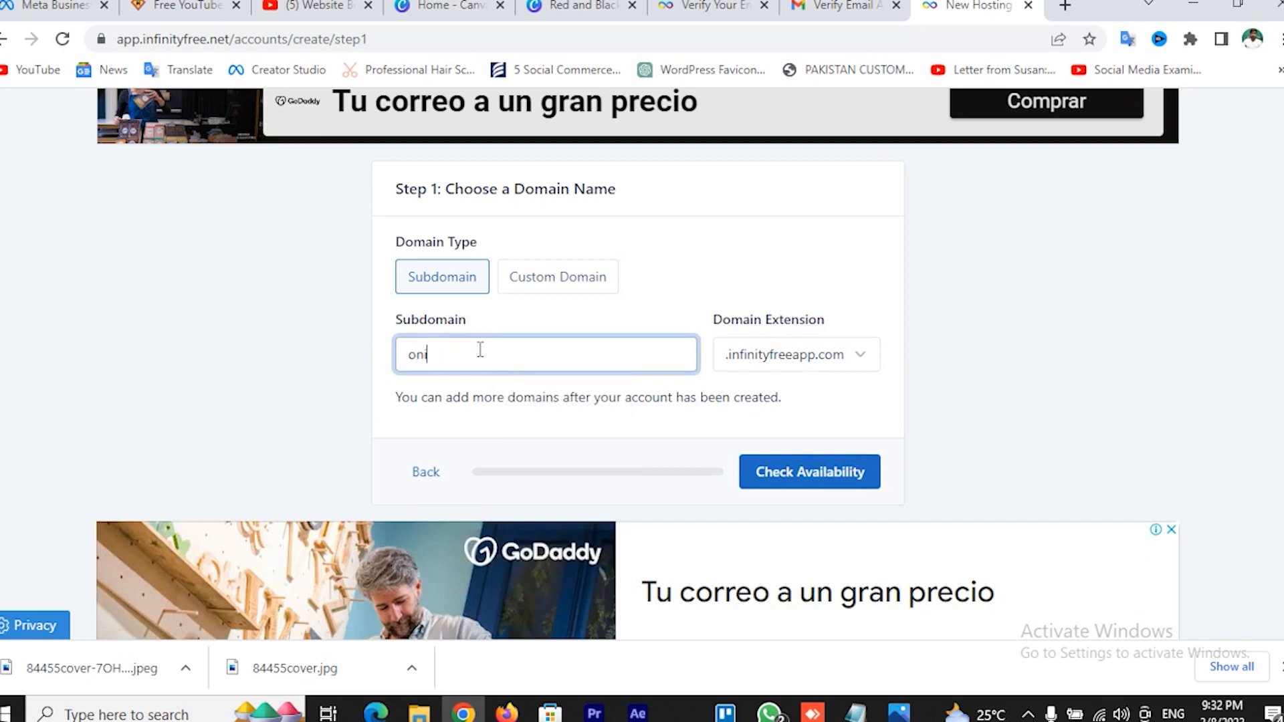
pyautogui.press('BackSpace')
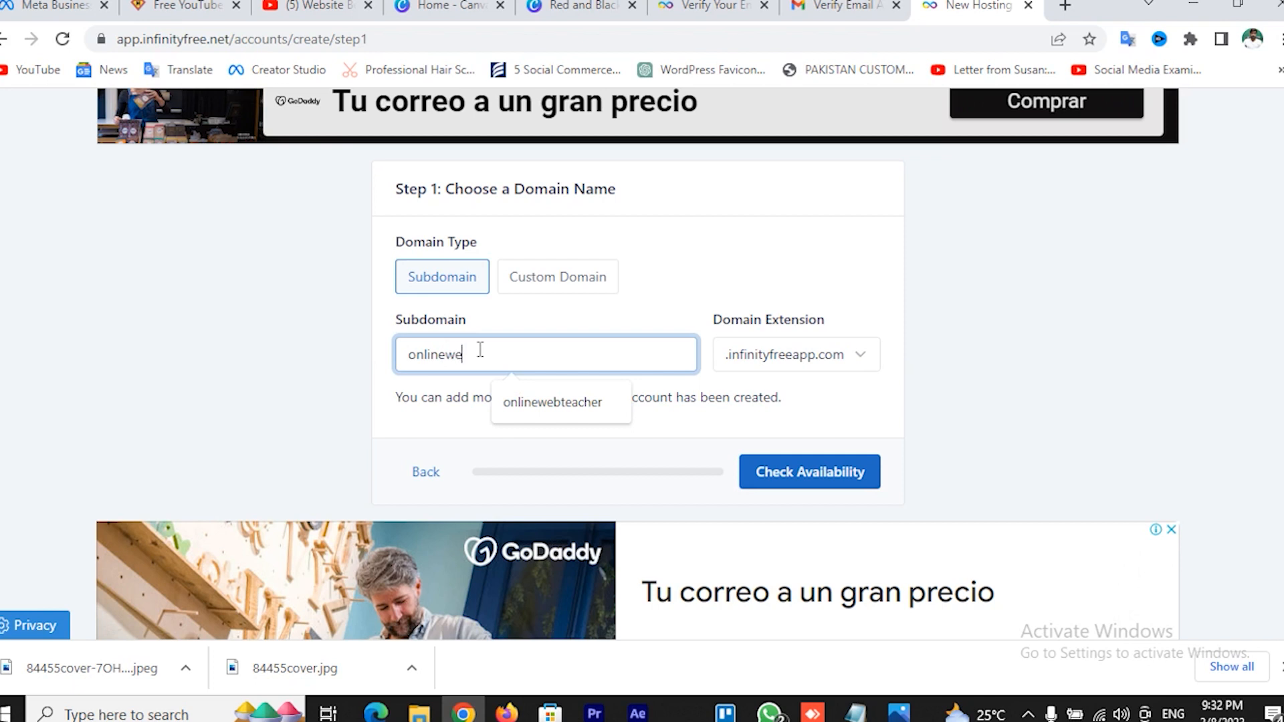
pyautogui.write('linewebteacher')
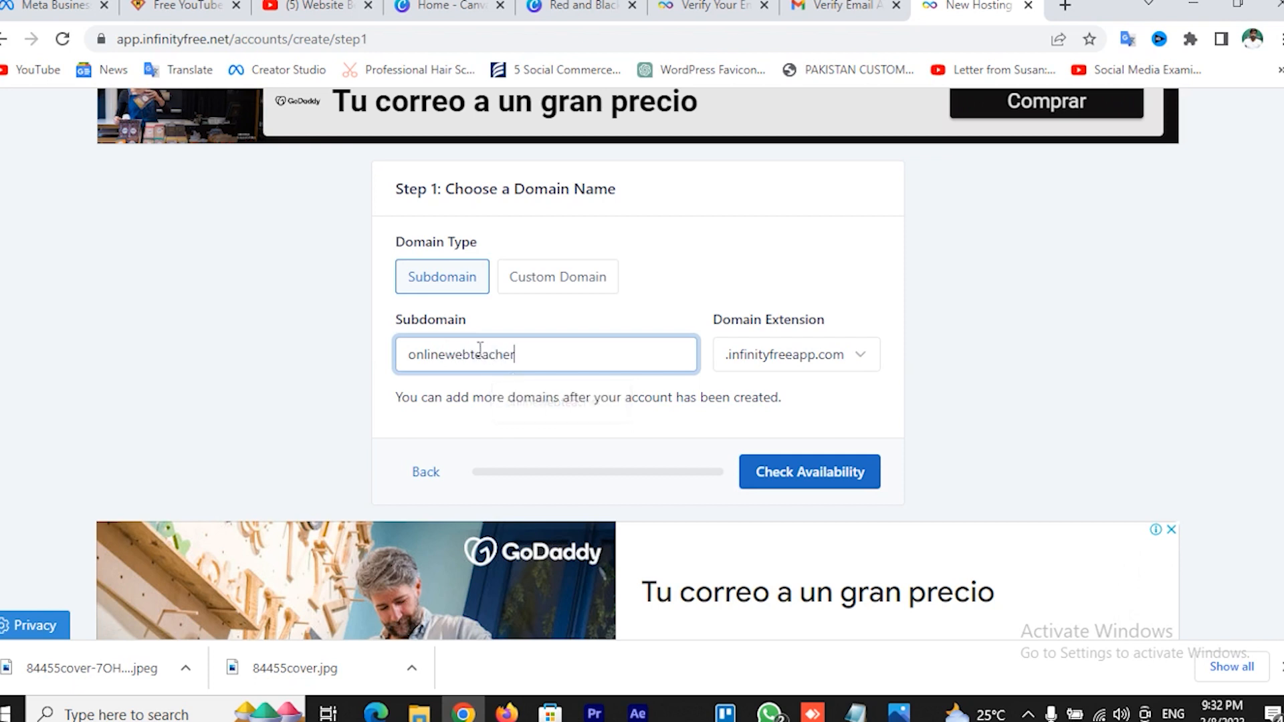
# Choose the .epizy.com extension and check that onlinewebteacher.epizy.com is available
pyautogui.click(908, 394)
pyautogui.click(816, 361)
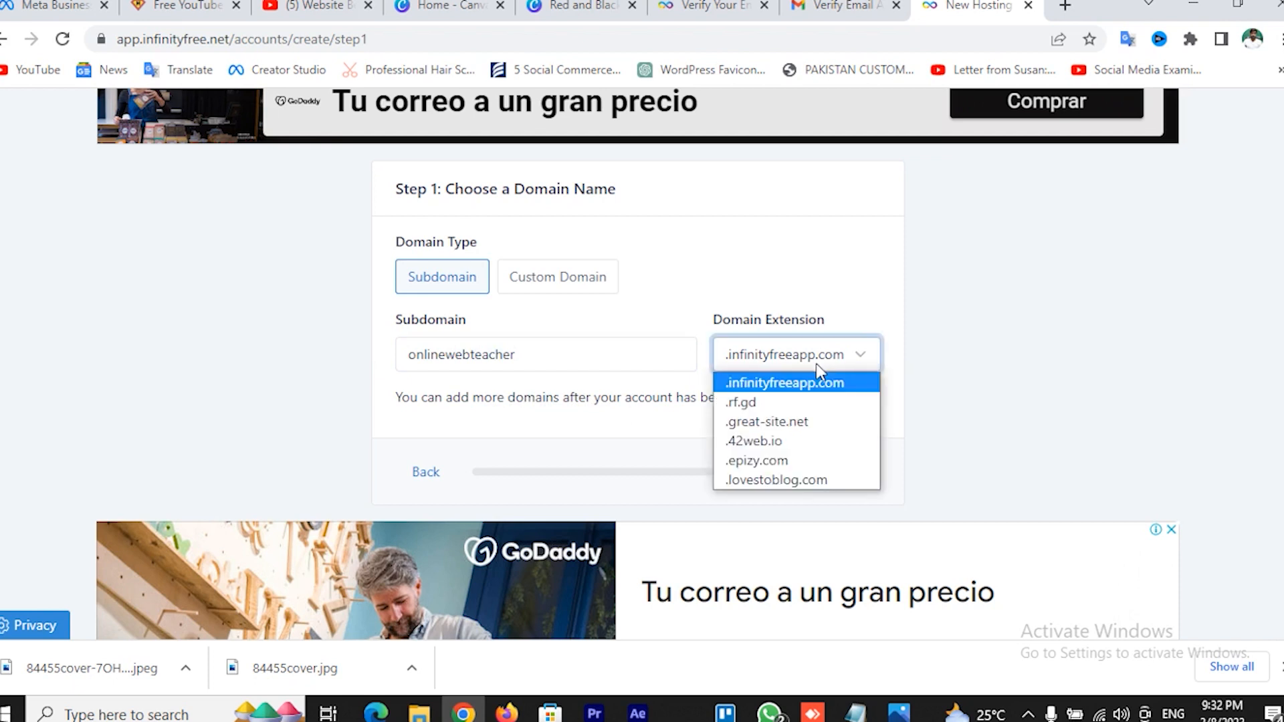
pyautogui.click(775, 468)
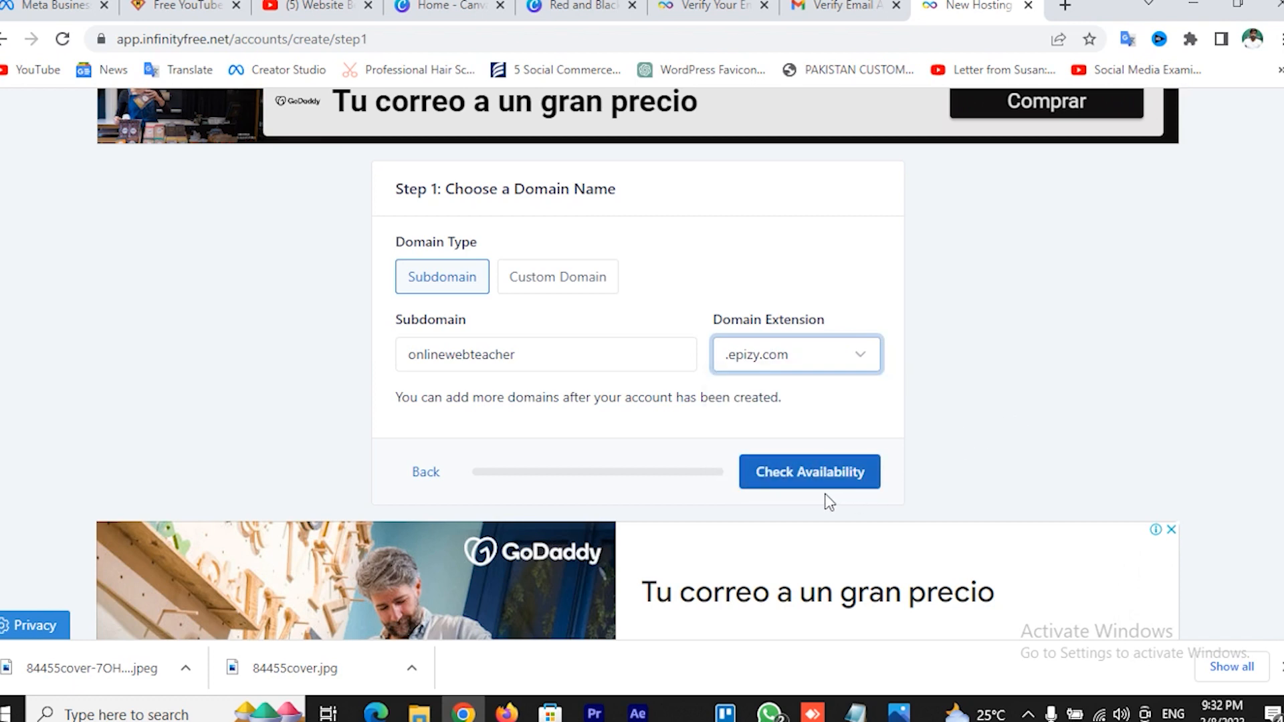
pyautogui.click(811, 487)
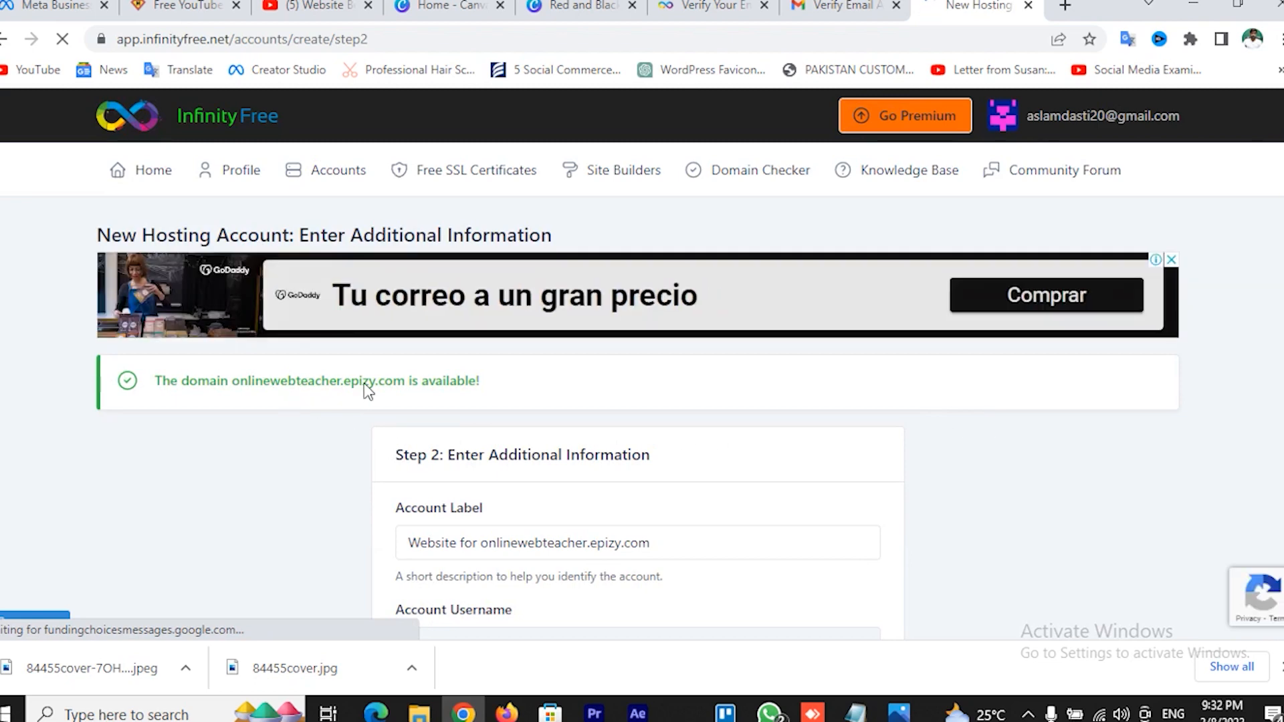
# Leave the password empty and create the hosting account
pyautogui.scroll(-6, 401, 408)
pyautogui.scroll(3, 533, 416)
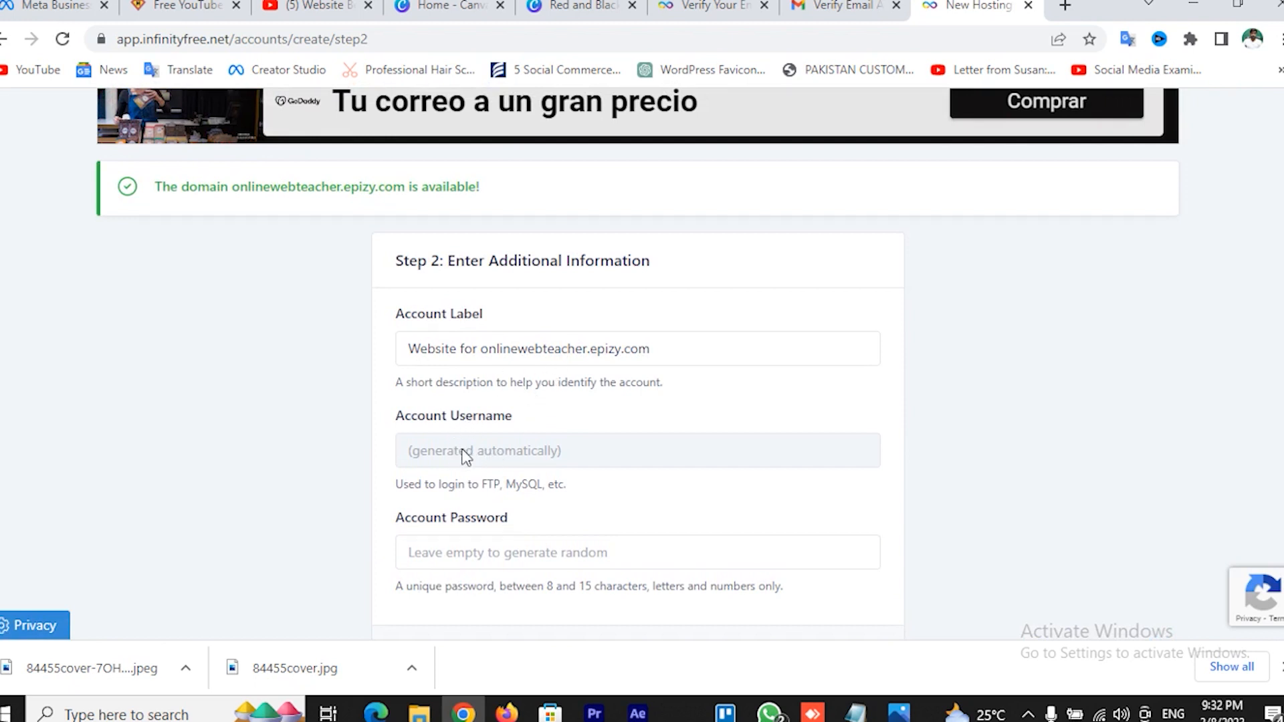
pyautogui.scroll(-2, 527, 438)
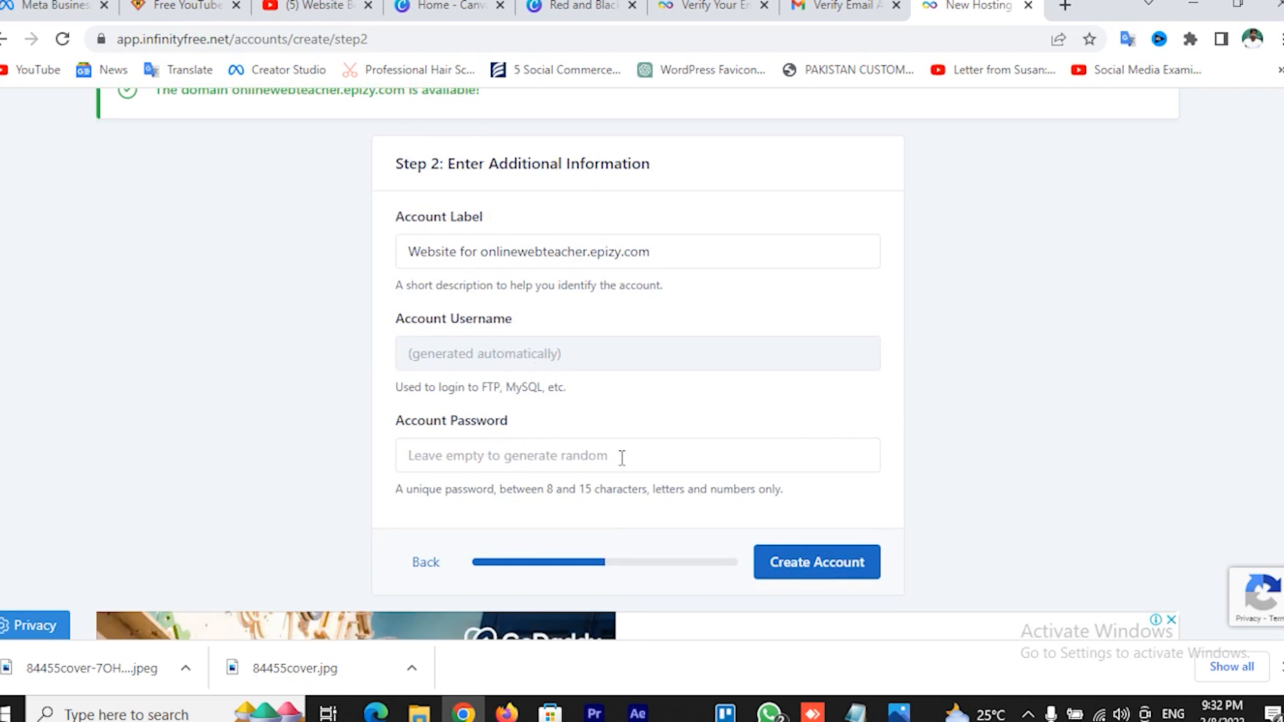
pyautogui.scroll(-2, 622, 458)
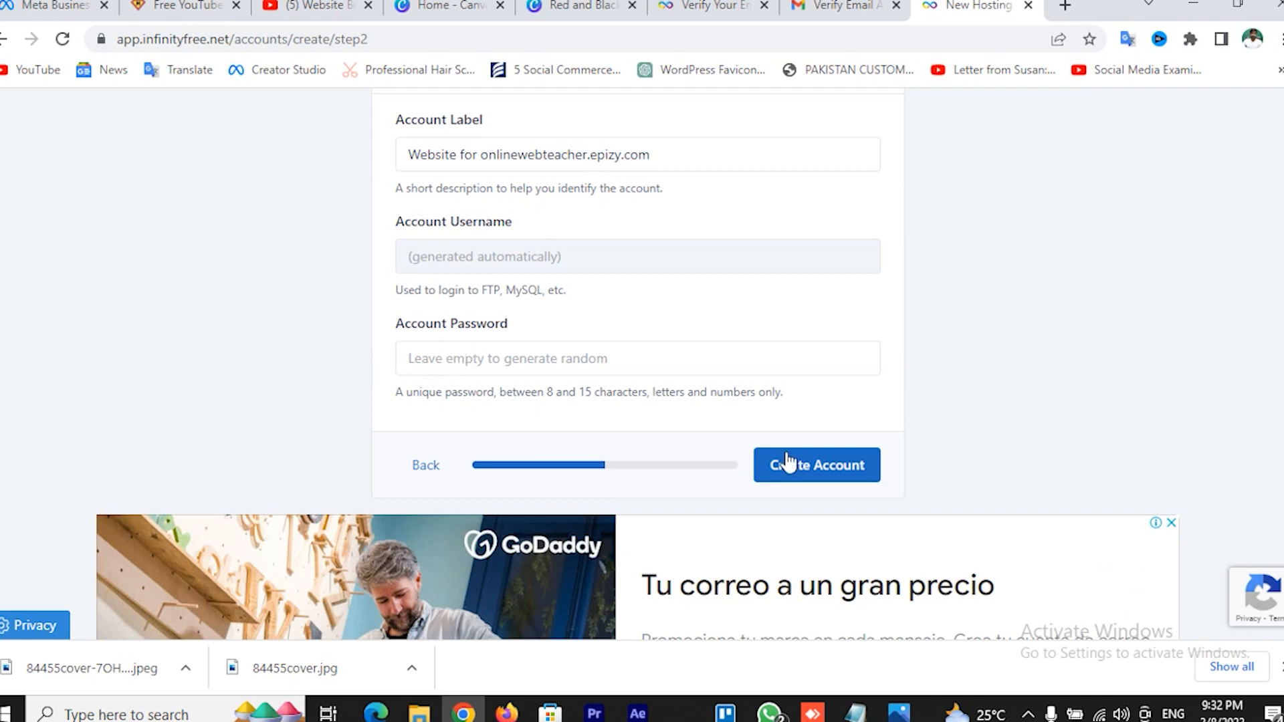
pyautogui.click(829, 476)
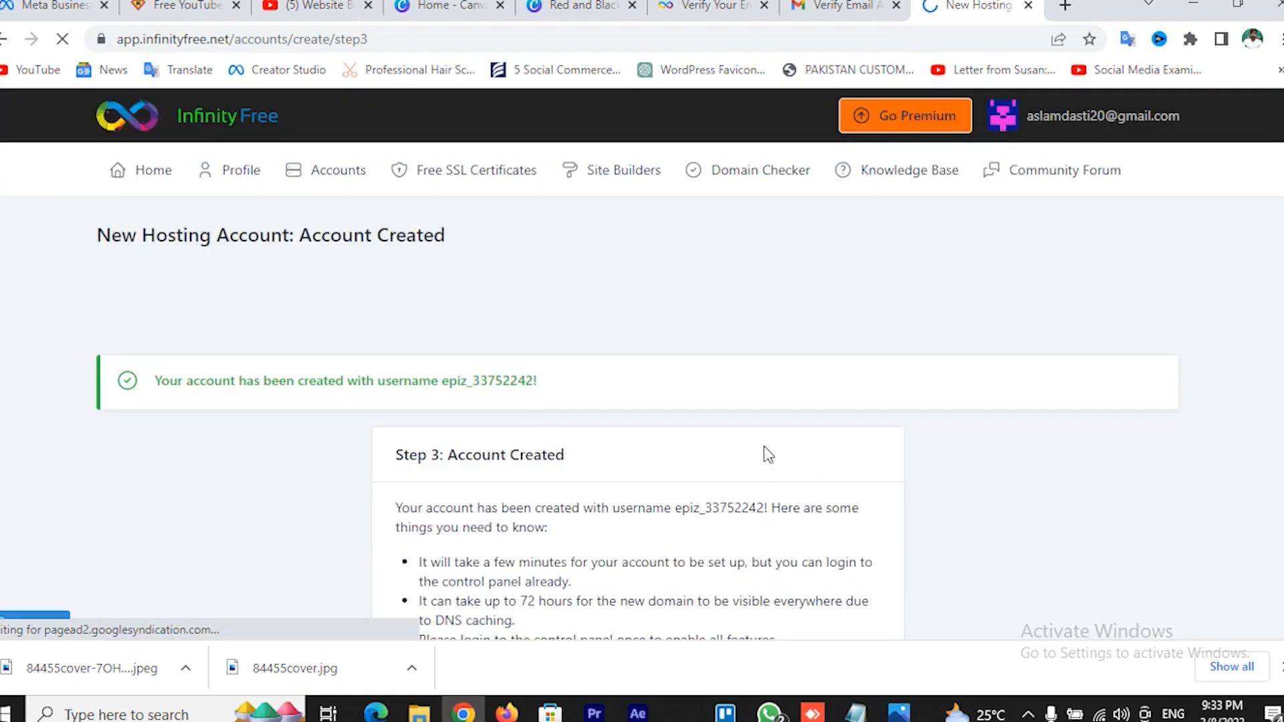
pyautogui.scroll(-4, 765, 453)
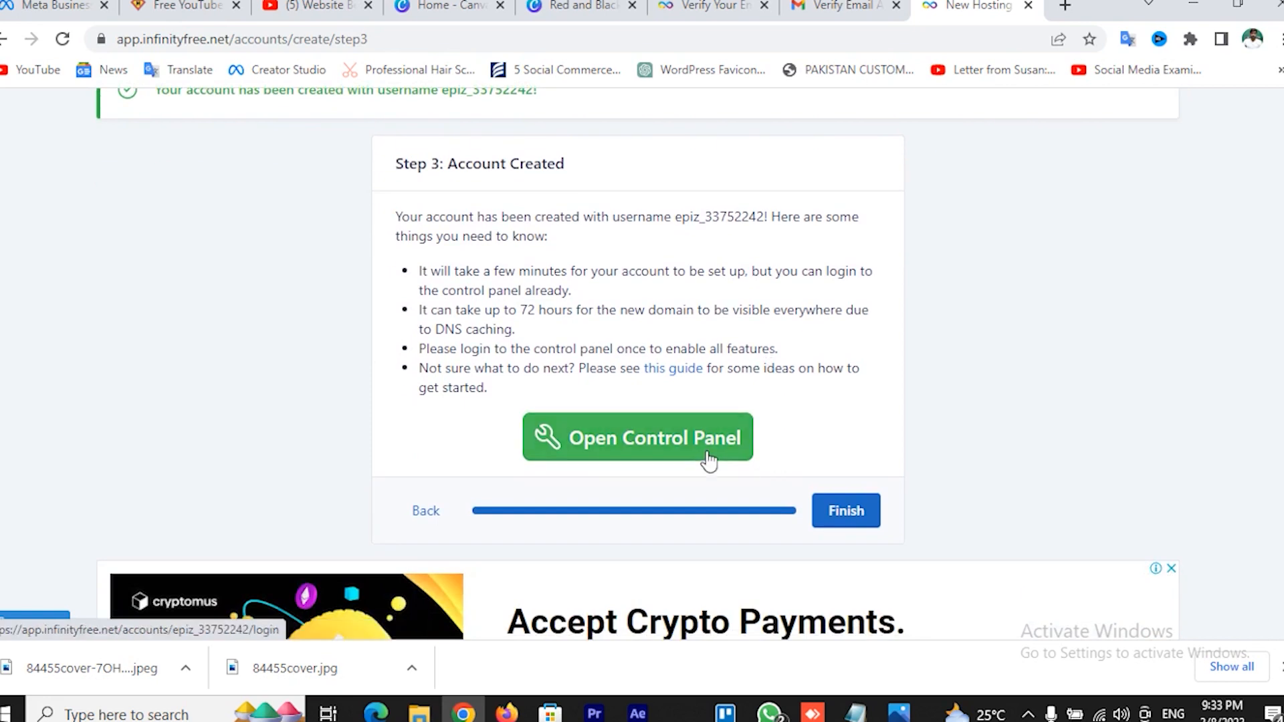
# Open the control panel in a new tab and paste the account username into Notepad
pyautogui.click(673, 454)
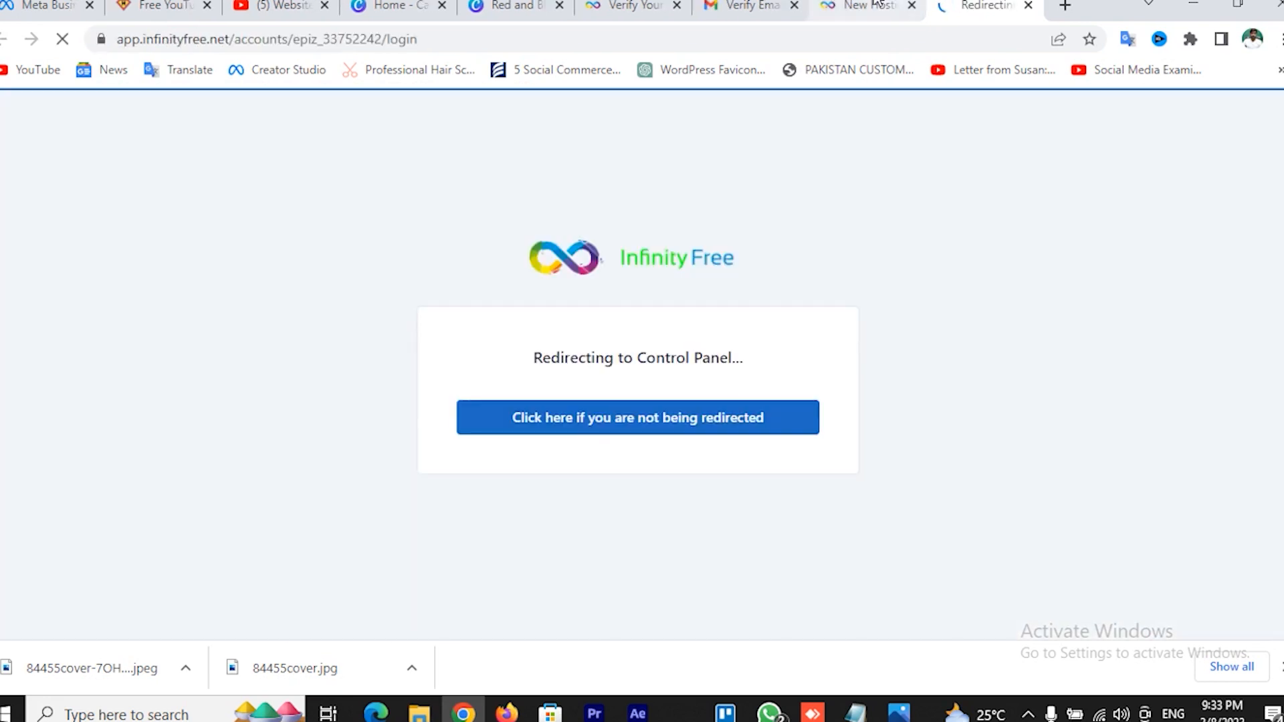
pyautogui.hotkey('ctrl', 'shift', 'Tab')
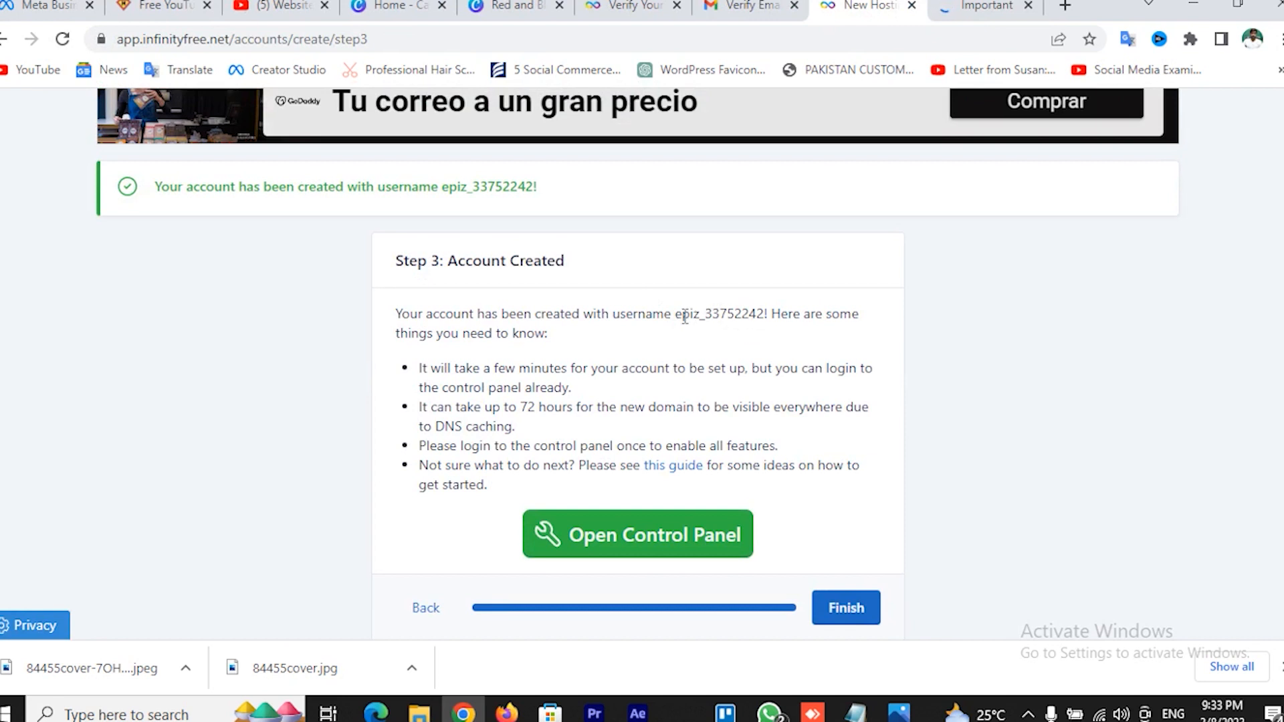
pyautogui.moveTo(676, 318); pyautogui.dragTo(769, 317)
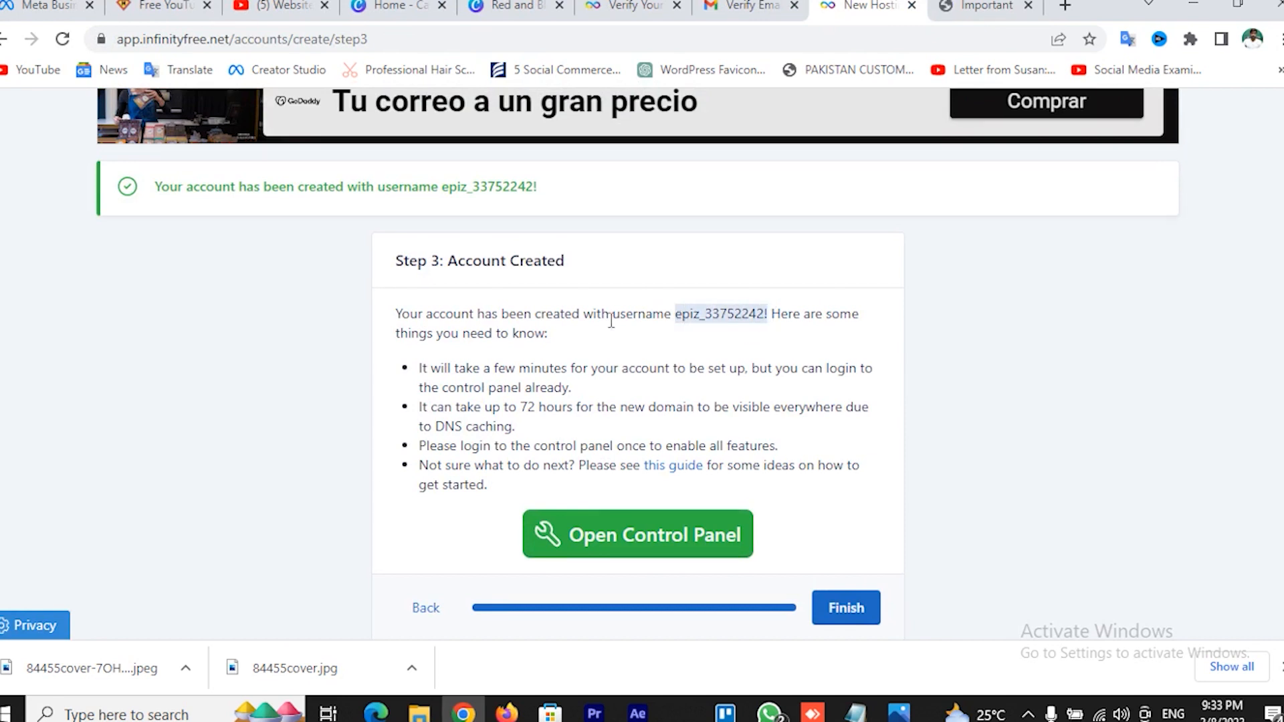
pyautogui.moveTo(614, 318); pyautogui.dragTo(771, 319)
pyautogui.hotkey('ctrl', 'c')
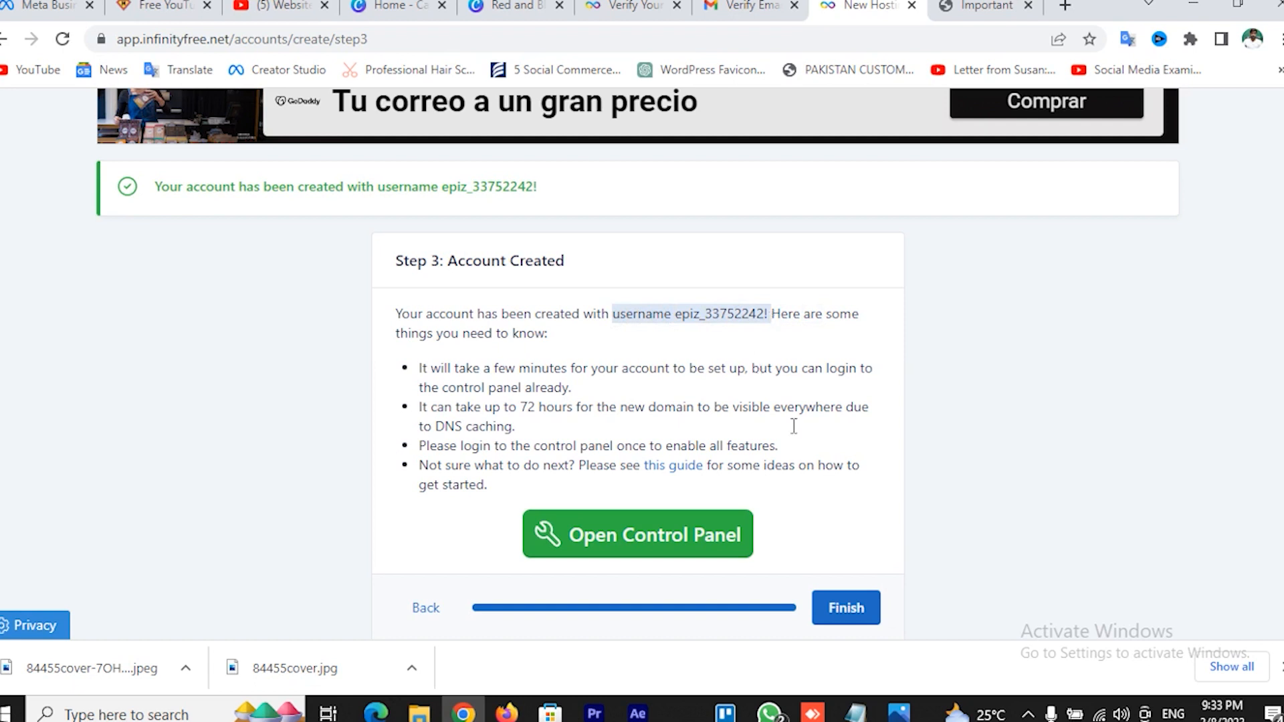
pyautogui.click(855, 712)
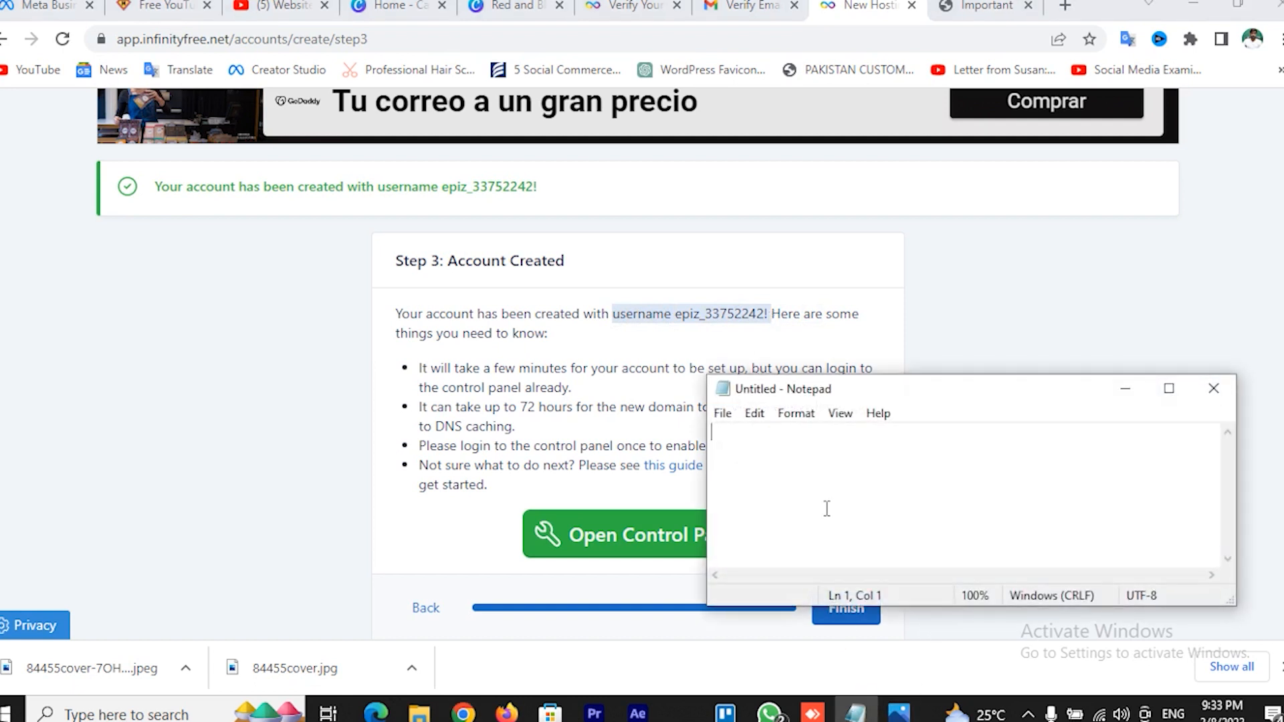
pyautogui.hotkey('ctrl', 'v')
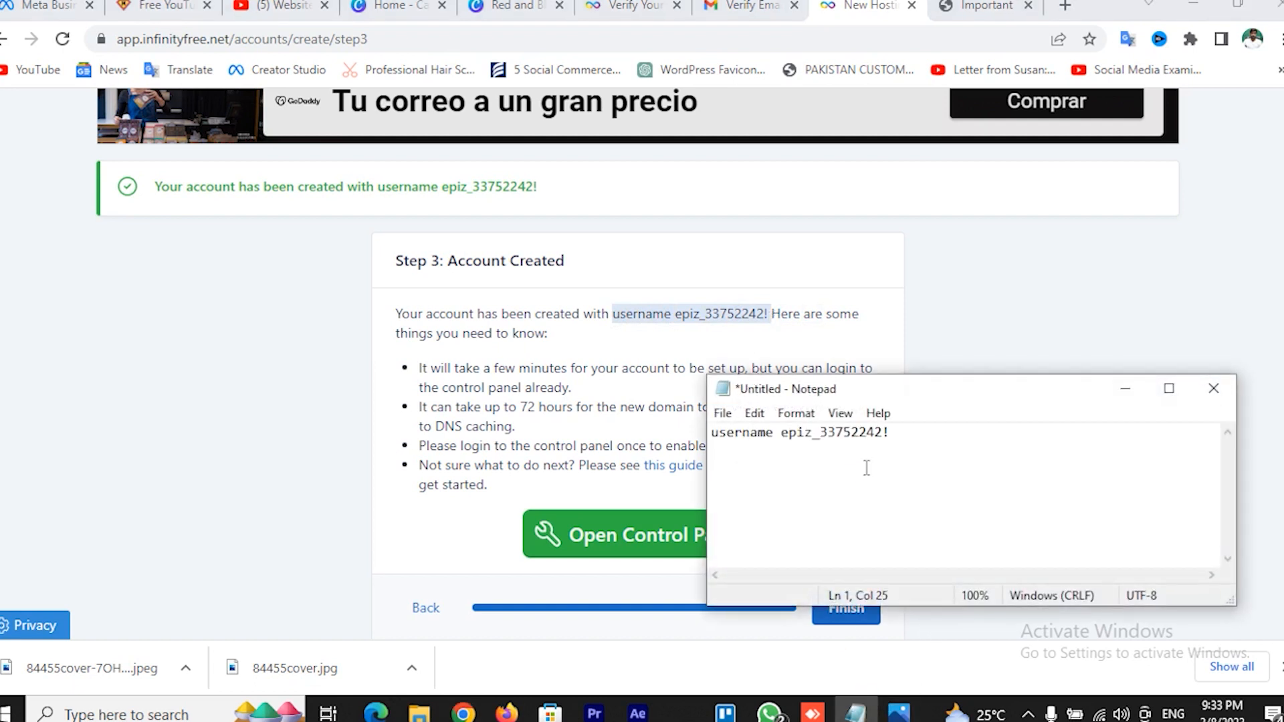
pyautogui.click(980, 373)
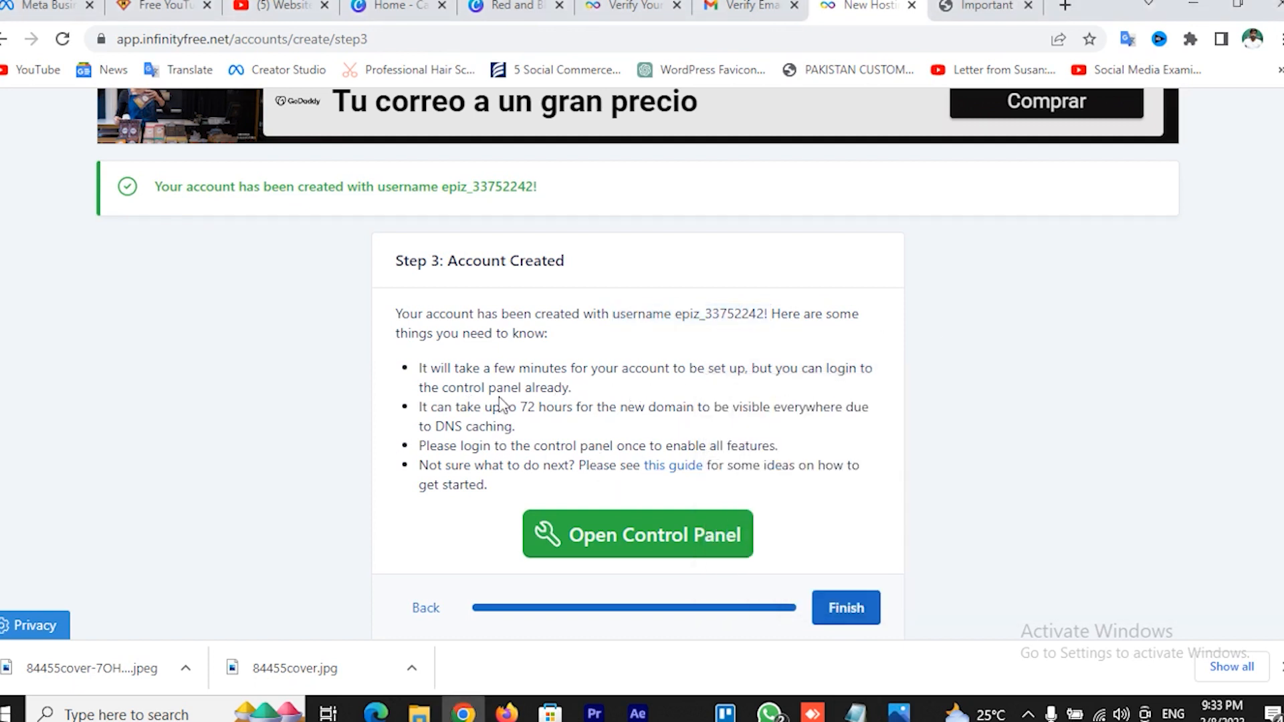
# Approve service e-mail notifications on the control panel's Important notice
pyautogui.scroll(2, 516, 334)
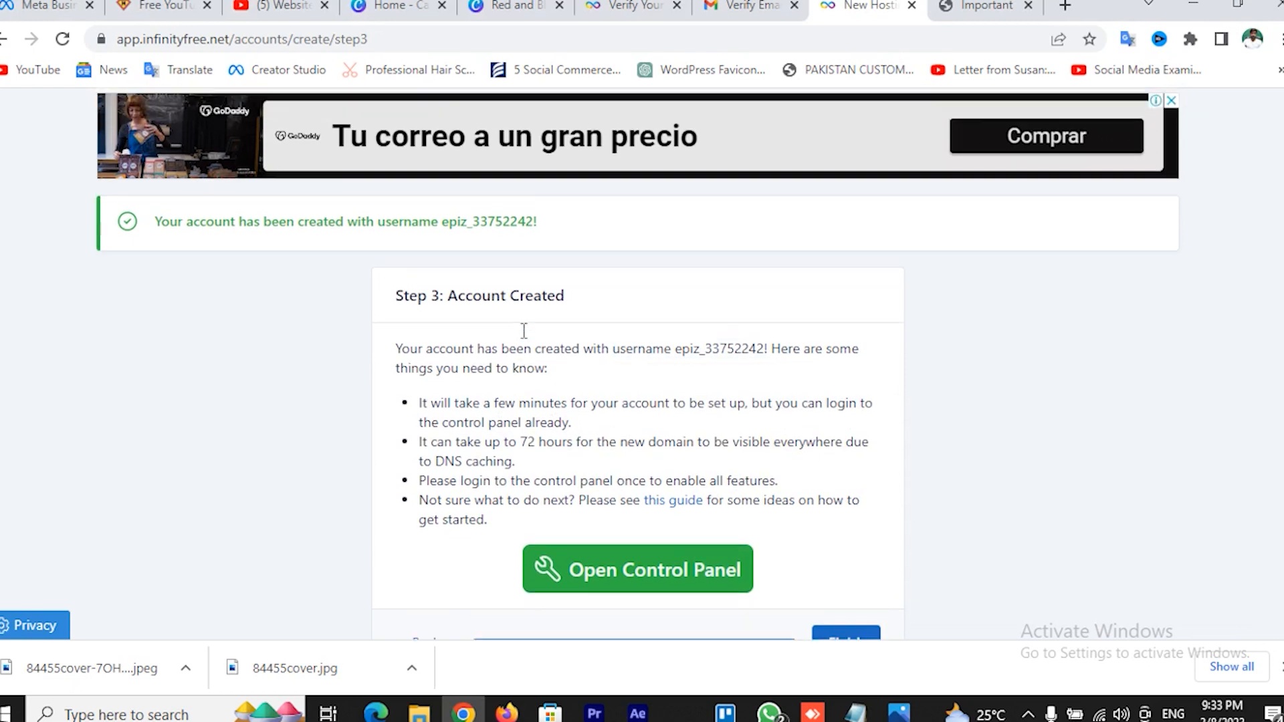
pyautogui.scroll(-3, 606, 348)
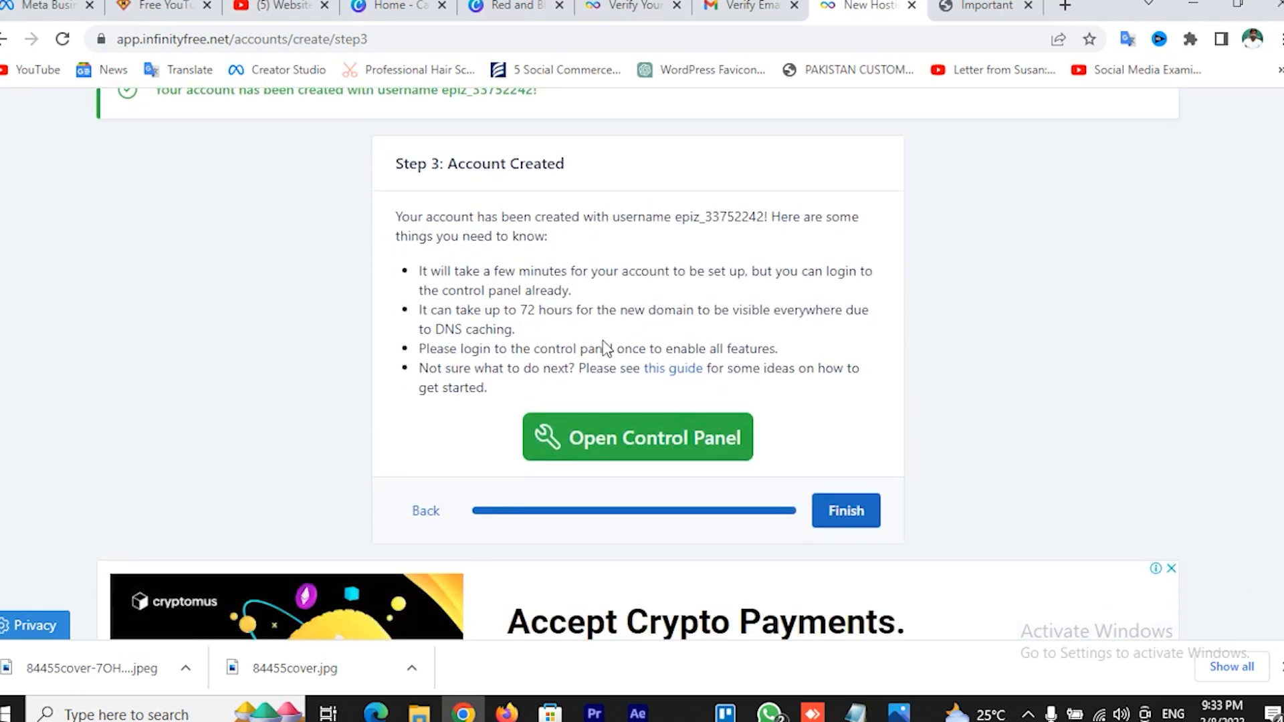
pyautogui.click(1001, 5)
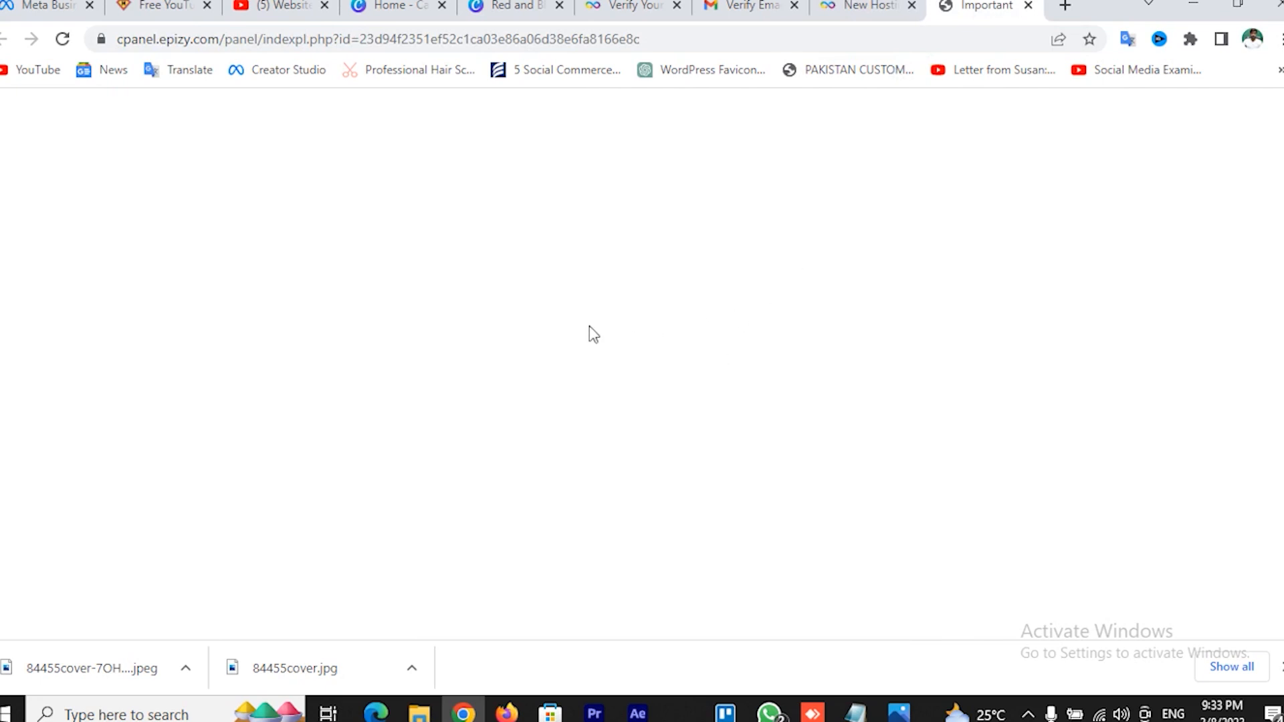
pyautogui.scroll(-4, 681, 321)
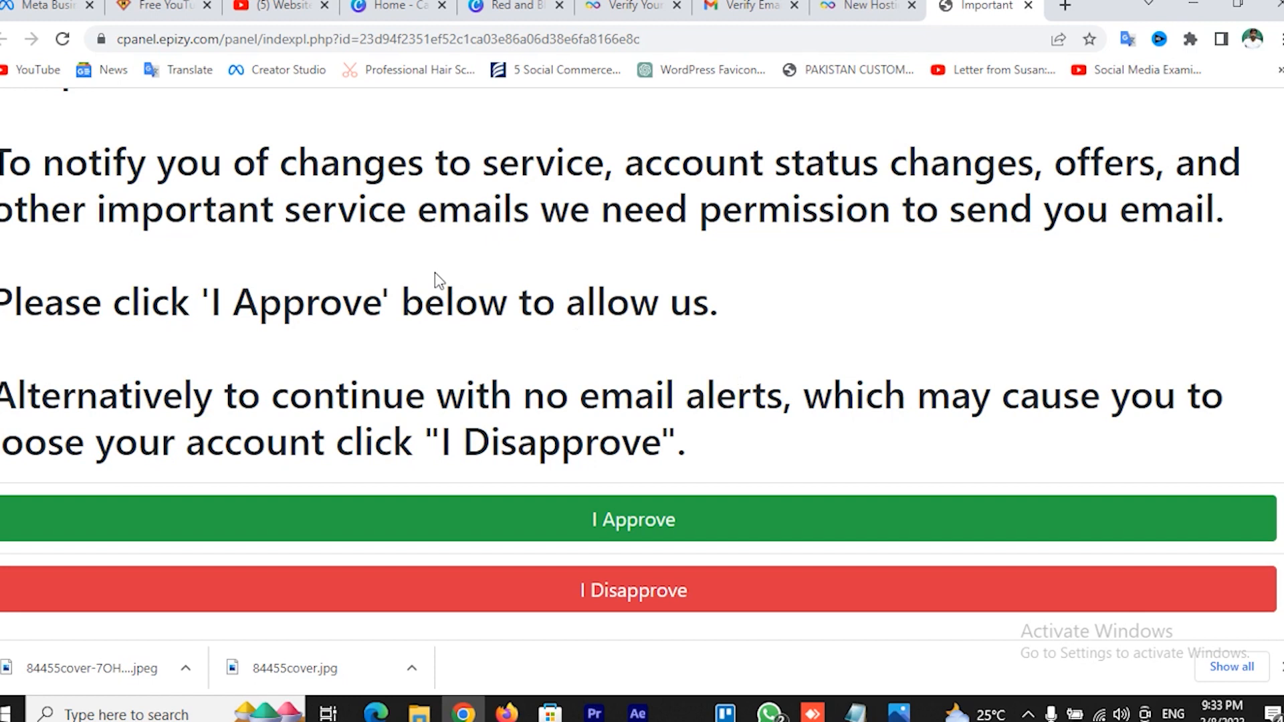
pyautogui.click(631, 531)
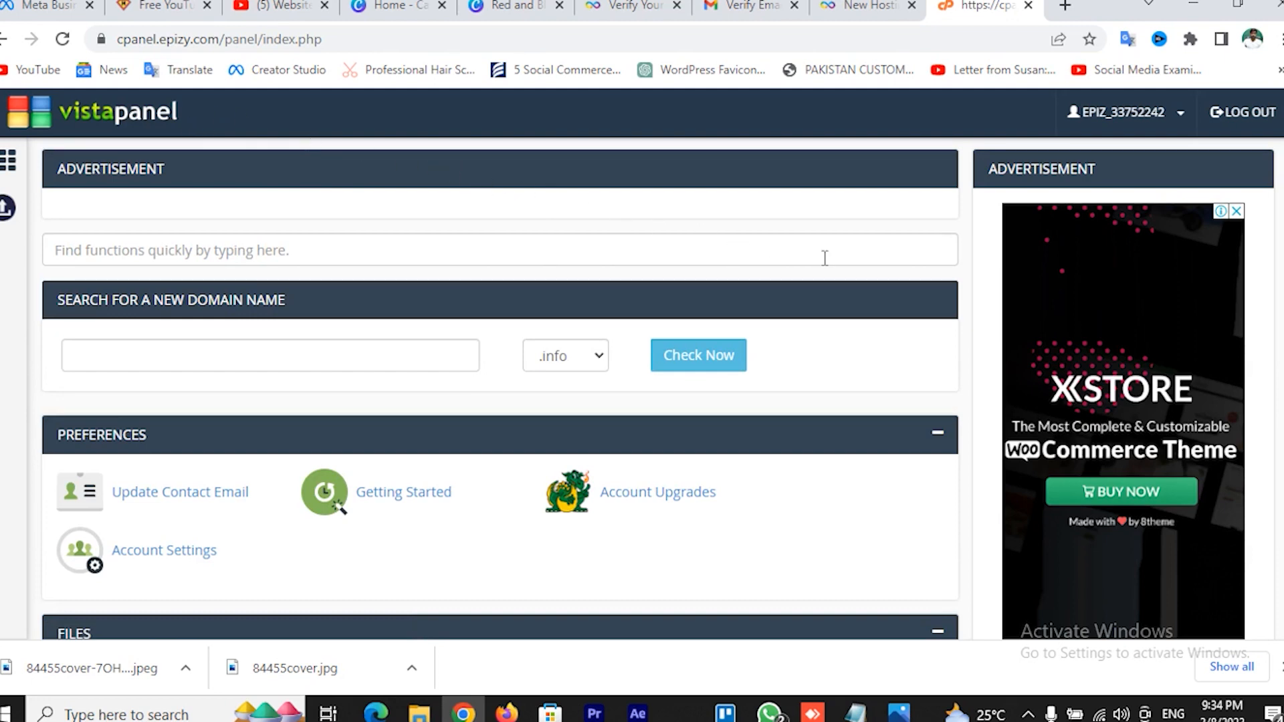
# Launch the Softaculous Apps Installer from the control panel's Software section
pyautogui.scroll(-4, 825, 258)
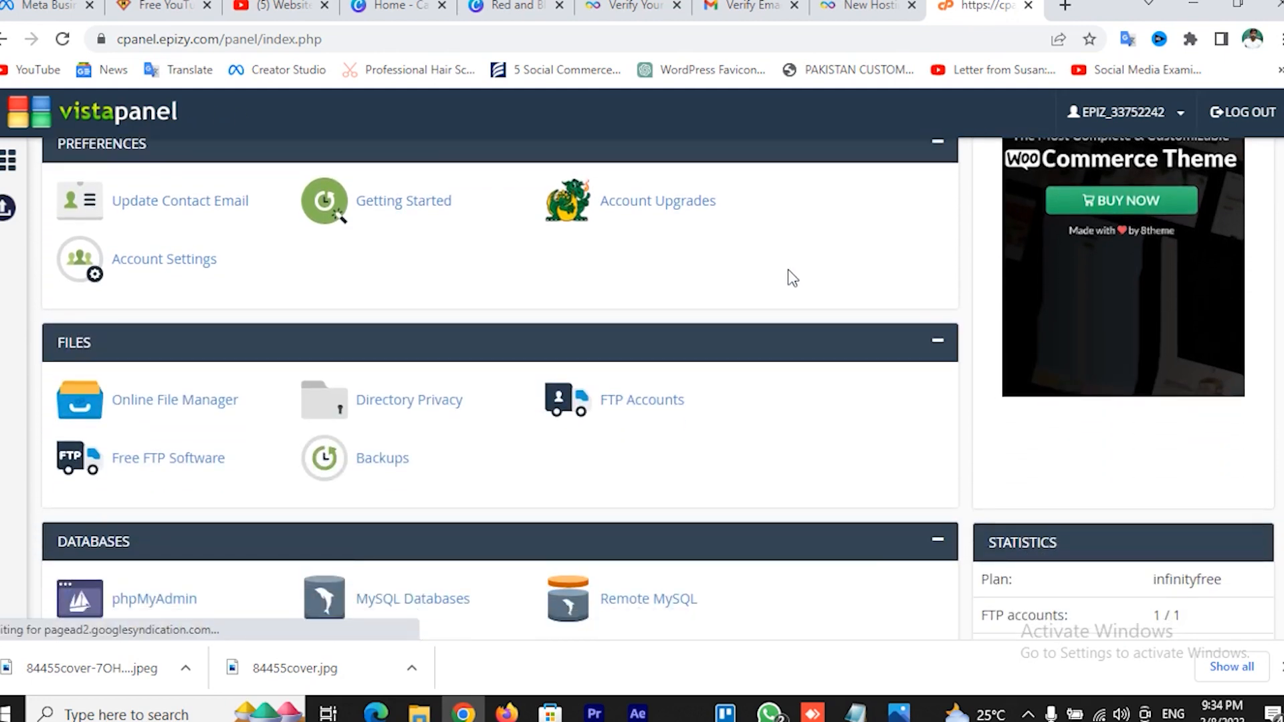
pyautogui.scroll(-5, 792, 277)
pyautogui.scroll(-8, 768, 282)
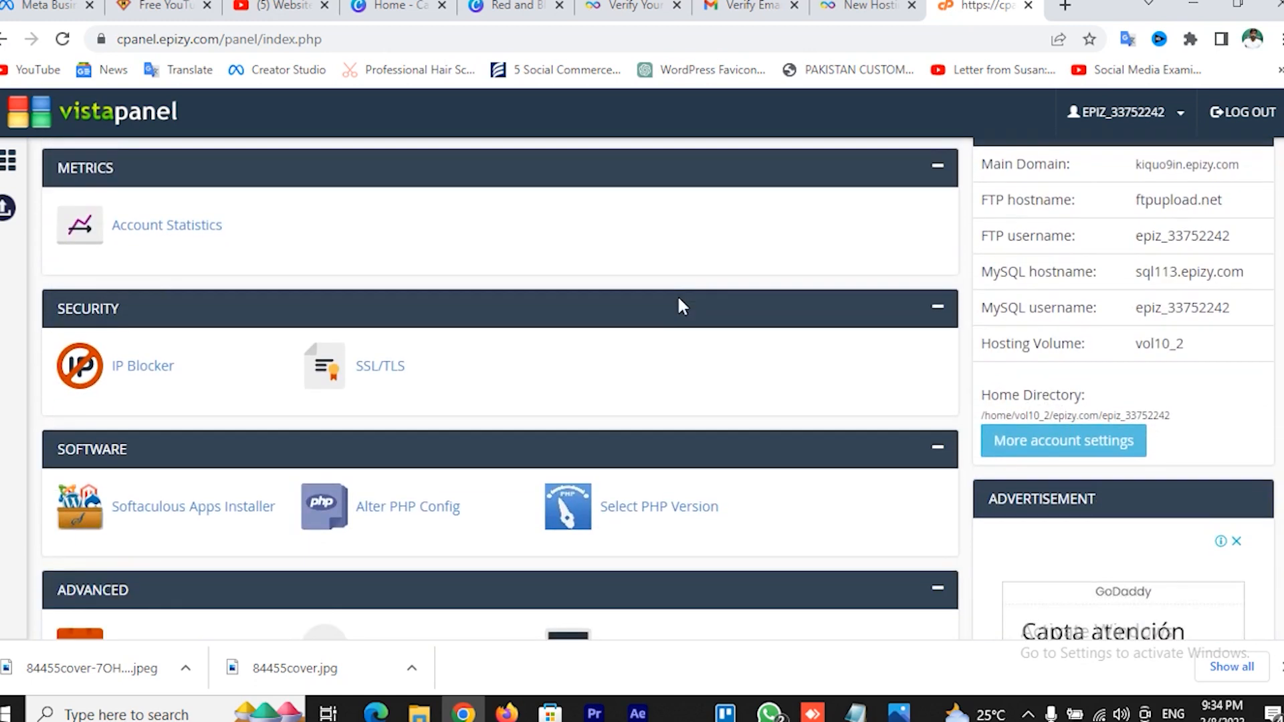
pyautogui.scroll(-1, 679, 298)
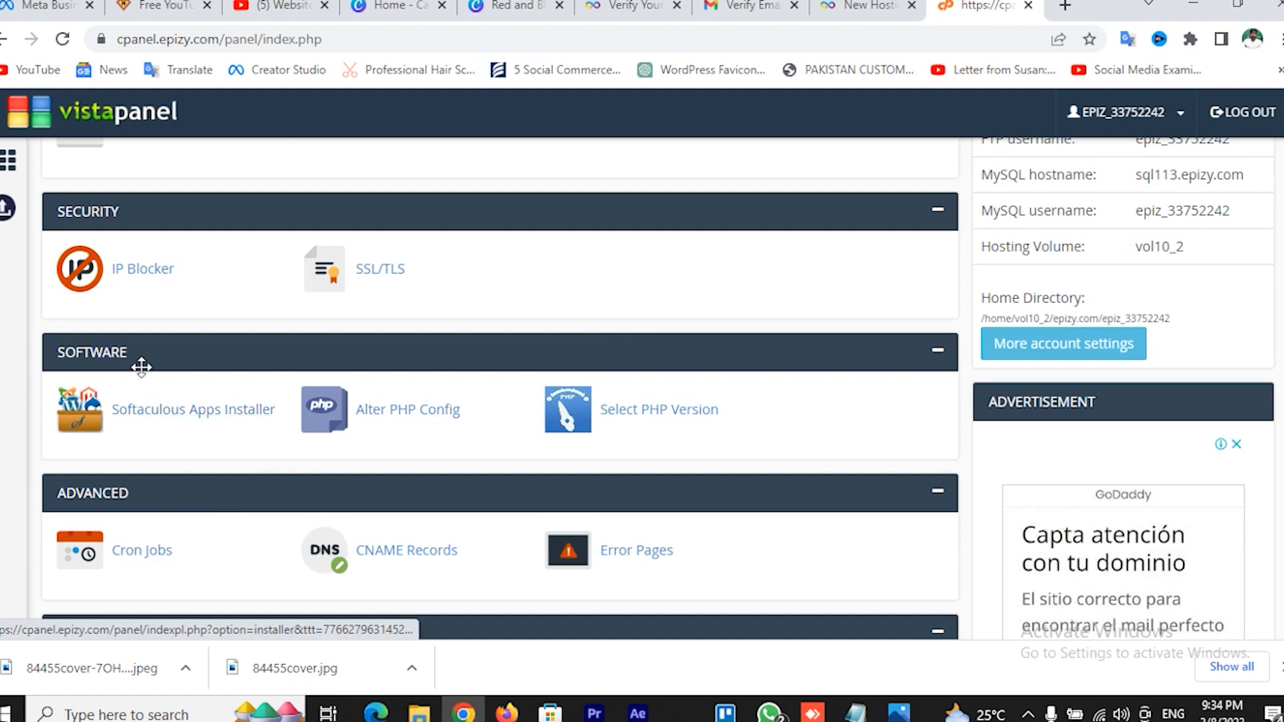
pyautogui.click(188, 415)
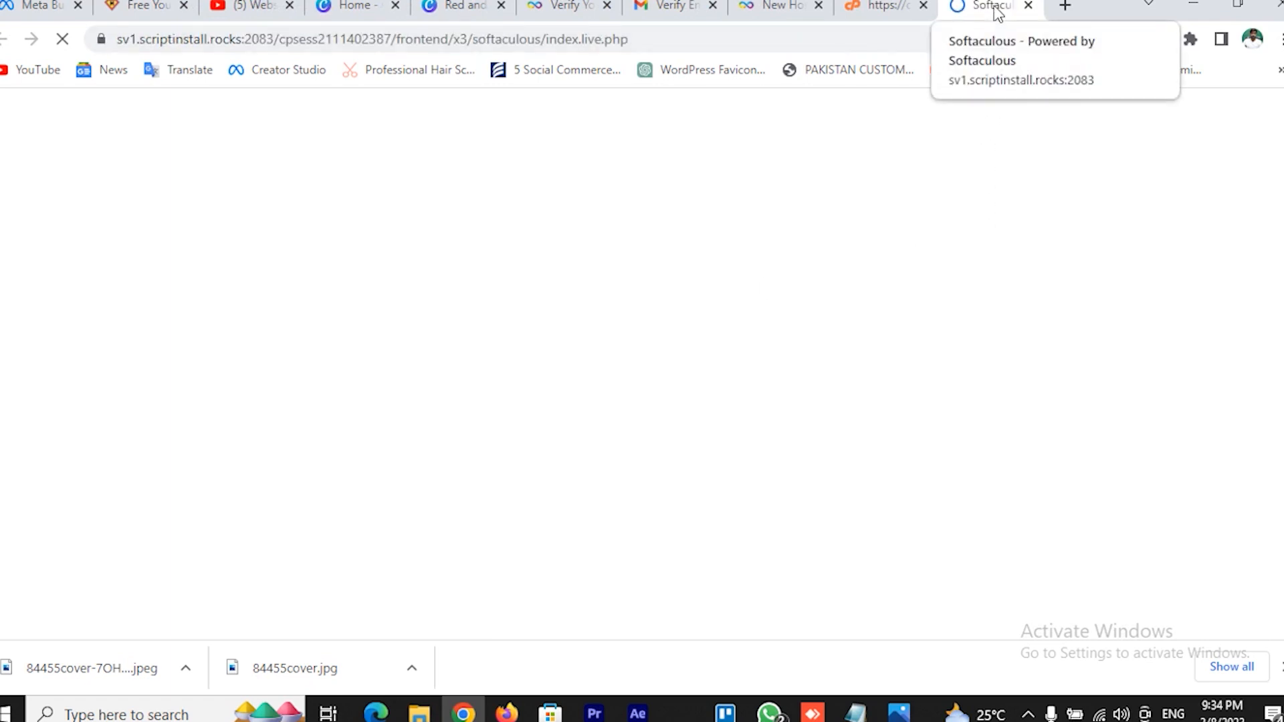
# Start a WordPress install on onlinewebteacher.epizy.com and empty the default Site Name field
pyautogui.scroll(-1, 640, 387)
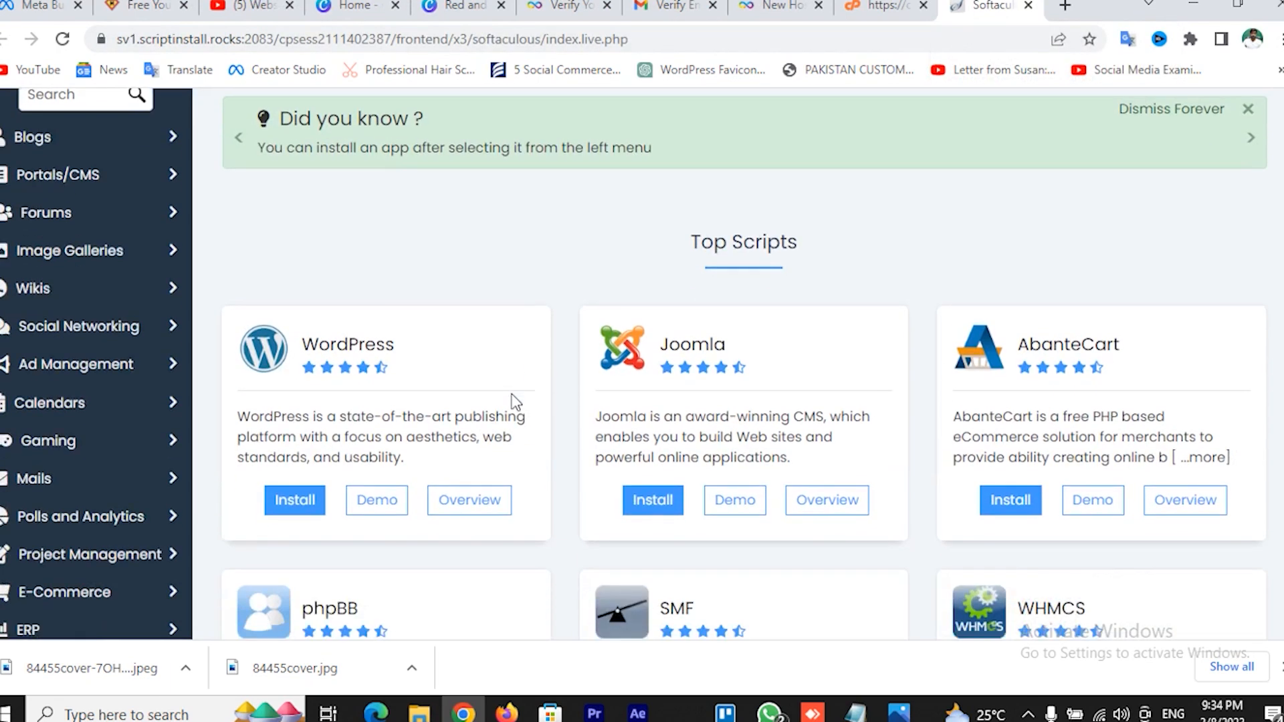
pyautogui.click(291, 511)
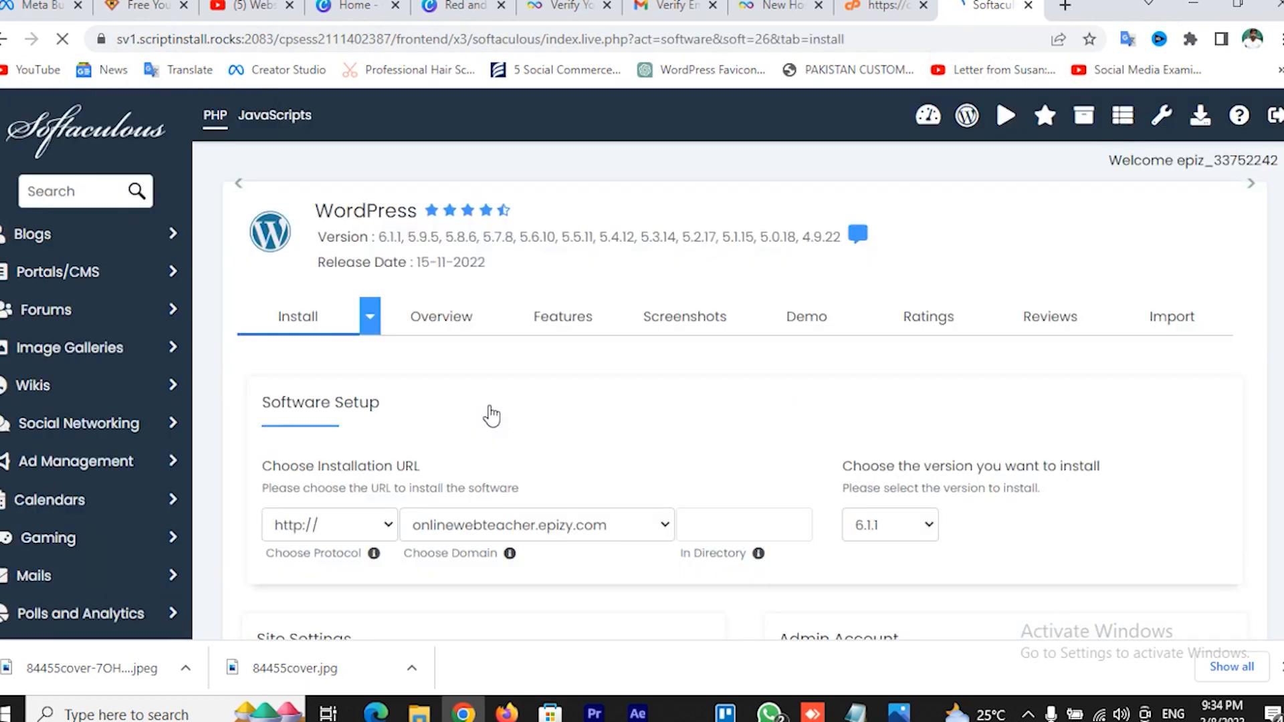
pyautogui.scroll(-4, 792, 471)
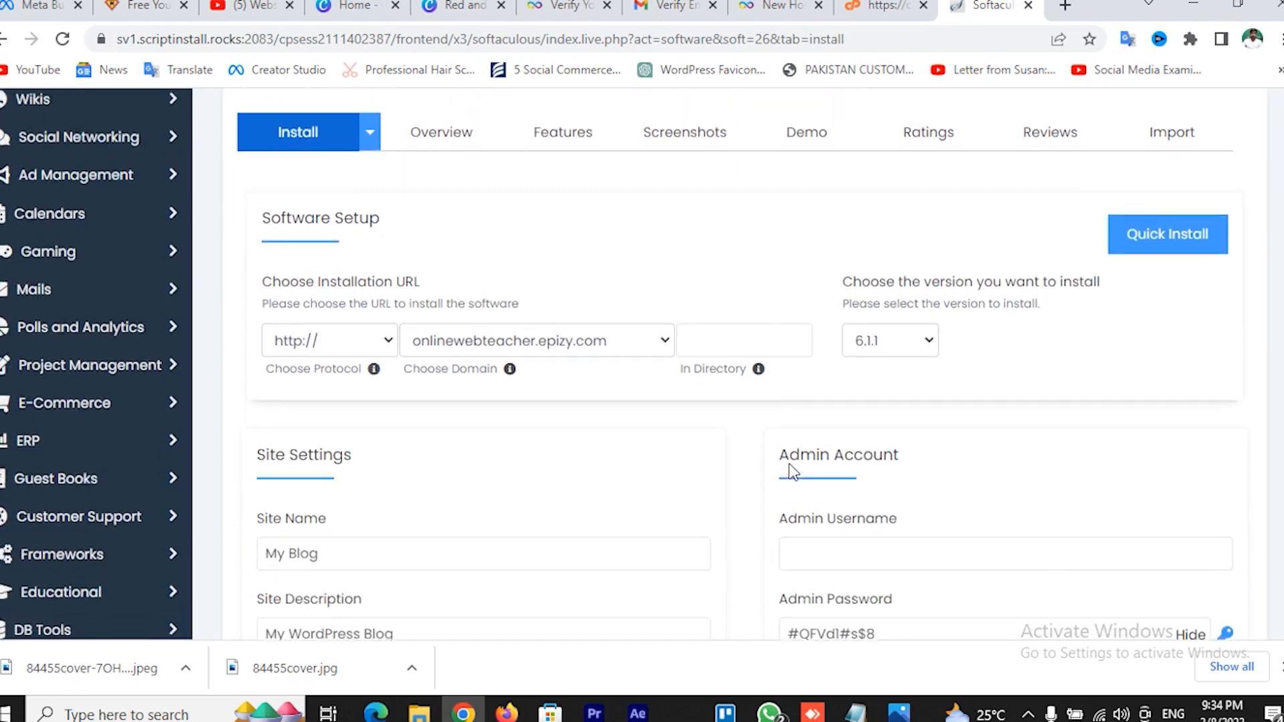
pyautogui.click(540, 345)
pyautogui.click(540, 346)
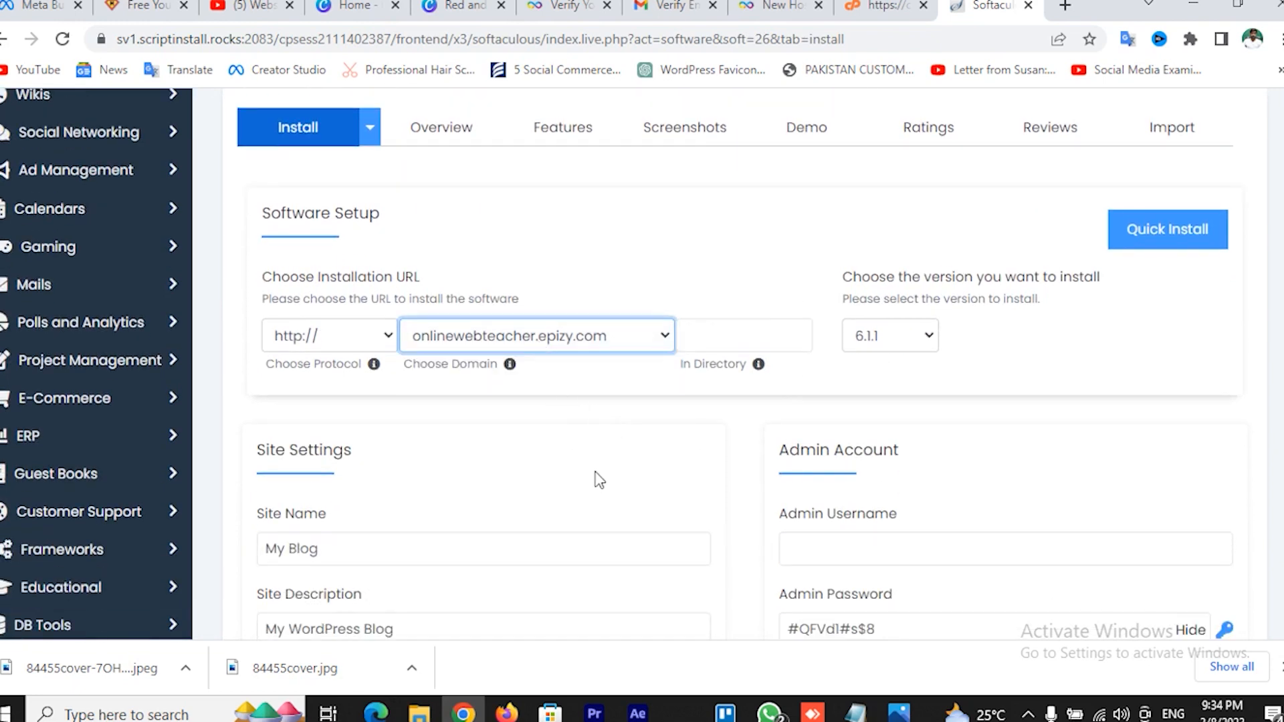
pyautogui.scroll(-1, 602, 493)
pyautogui.click(344, 452)
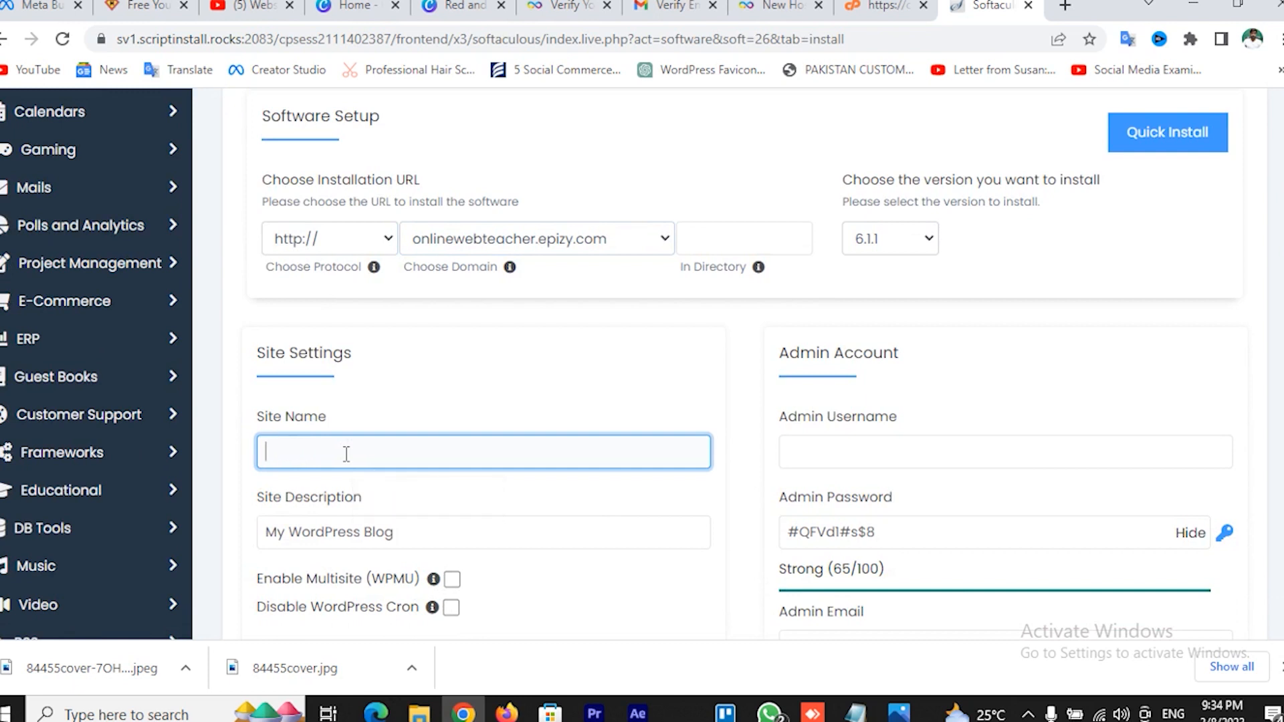
# Name the site 'Online Web Teacher' and clear the default site description
pyautogui.write('O')
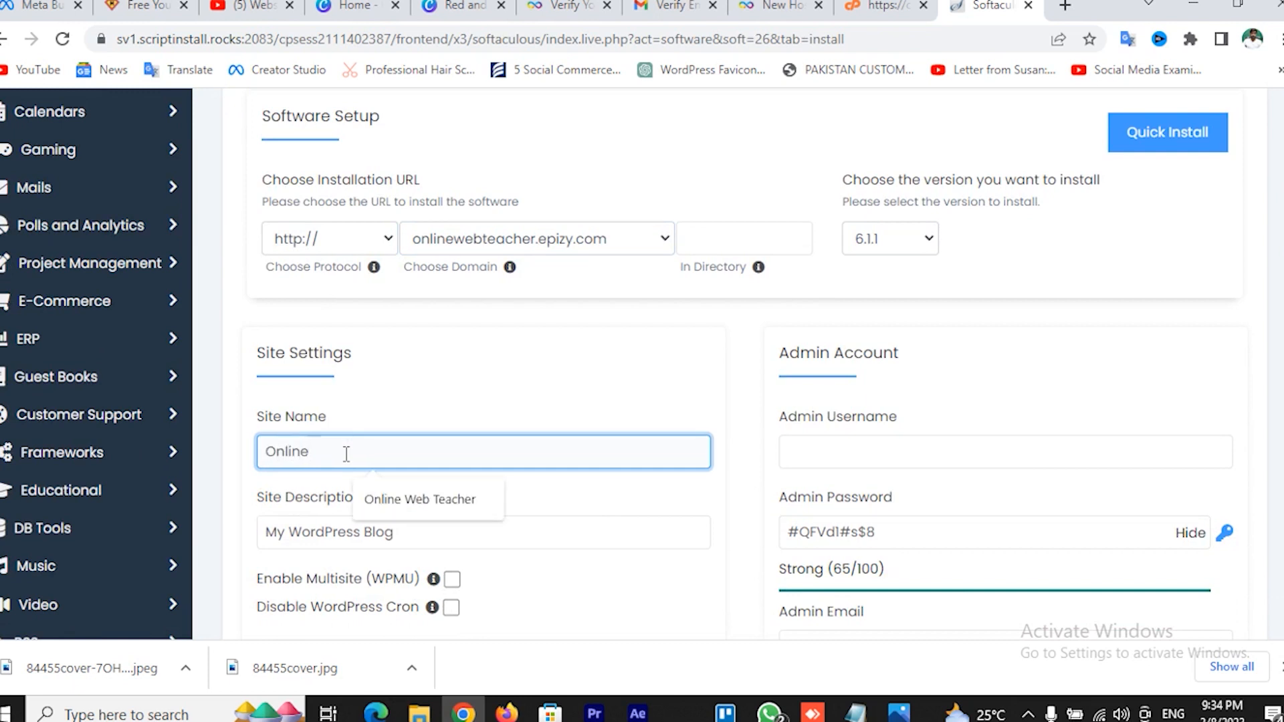
pyautogui.write('nline')
pyautogui.click(396, 505)
pyautogui.scroll(-1, 535, 518)
pyautogui.click(402, 436)
pyautogui.press('BackSpace')
pyautogui.press('BackSpace')
pyautogui.press('BackSpace')
pyautogui.press('BackSpace')
pyautogui.press('BackSpace')
pyautogui.press('BackSpace')
pyautogui.press('BackSpace')
pyautogui.press('BackSpace')
pyautogui.press('BackSpace')
pyautogui.press('BackSpace')
pyautogui.press('BackSpace')
pyautogui.press('BackSpace')
pyautogui.press('BackSpace')
pyautogui.press('BackSpace')
pyautogui.press('BackSpace')
pyautogui.press('BackSpace')
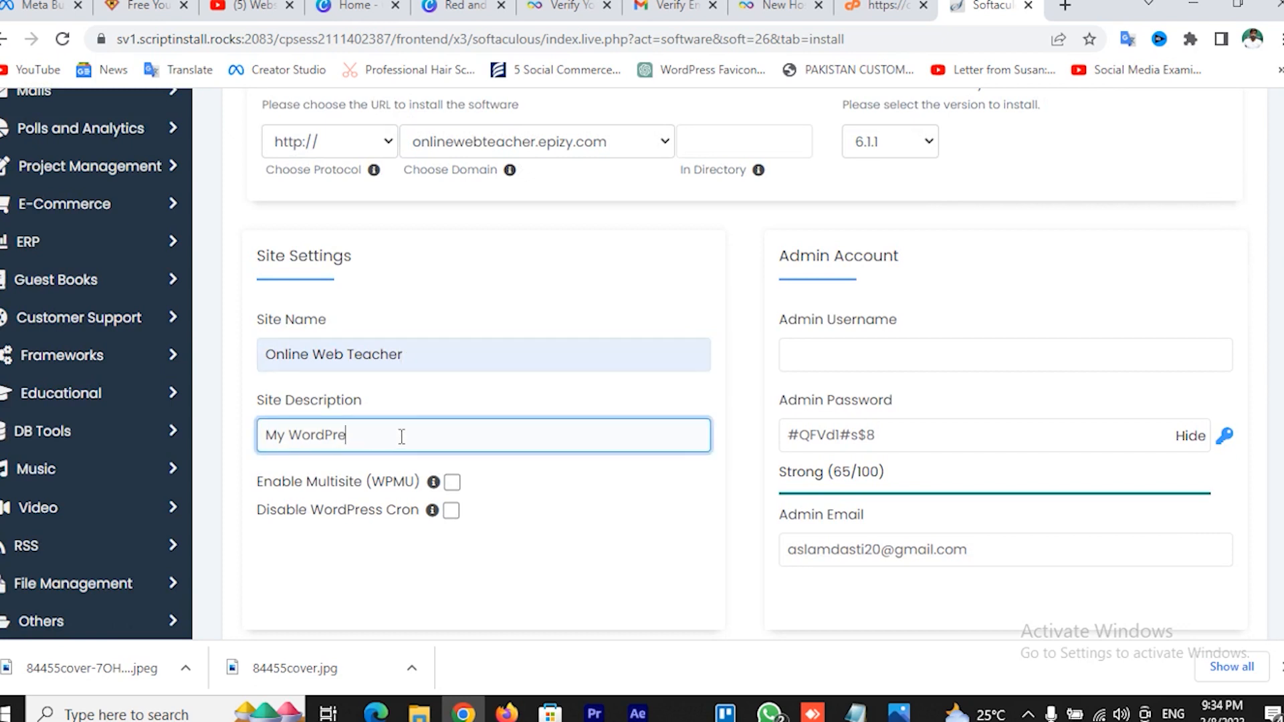
# Set the admin username from the suggestion and replace the admin password with a new one
pyautogui.click(898, 357)
pyautogui.press('Down')
pyautogui.press('Return')
pyautogui.press('BackSpace')
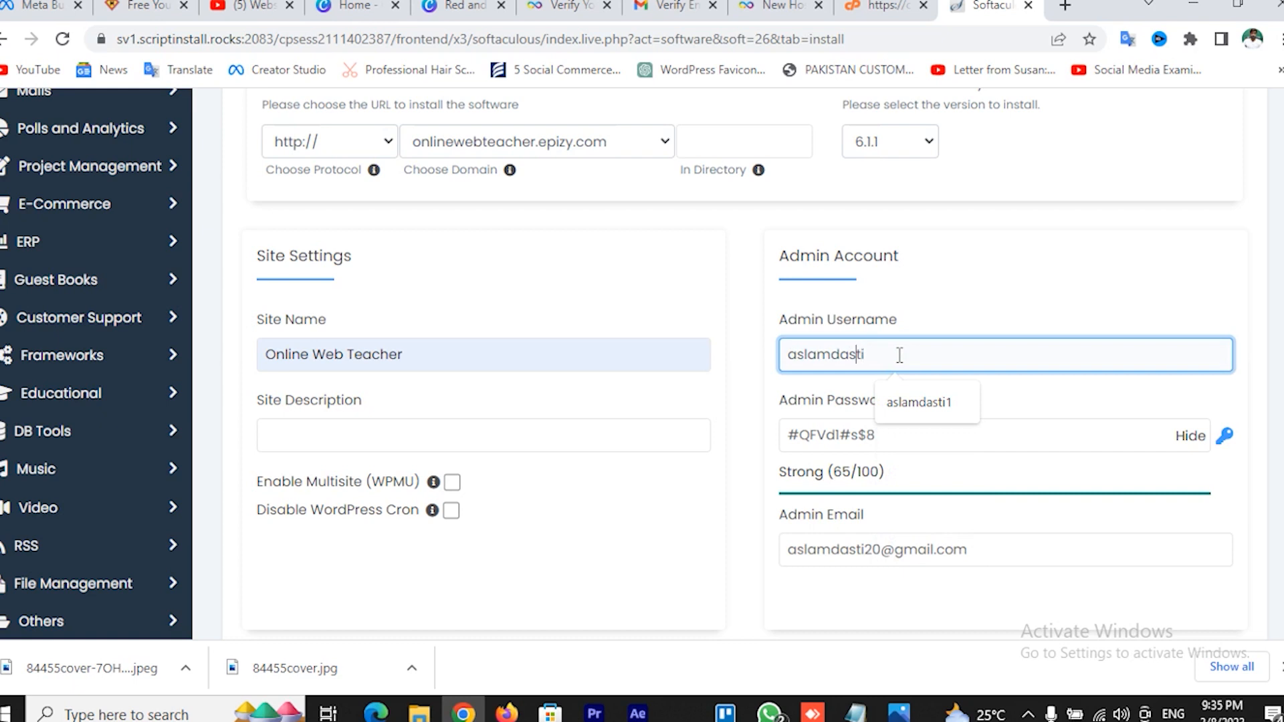
pyautogui.click(941, 440)
pyautogui.press('BackSpace')
pyautogui.press('BackSpace')
pyautogui.press('BackSpace')
pyautogui.press('BackSpace')
pyautogui.press('BackSpace')
pyautogui.press('BackSpace')
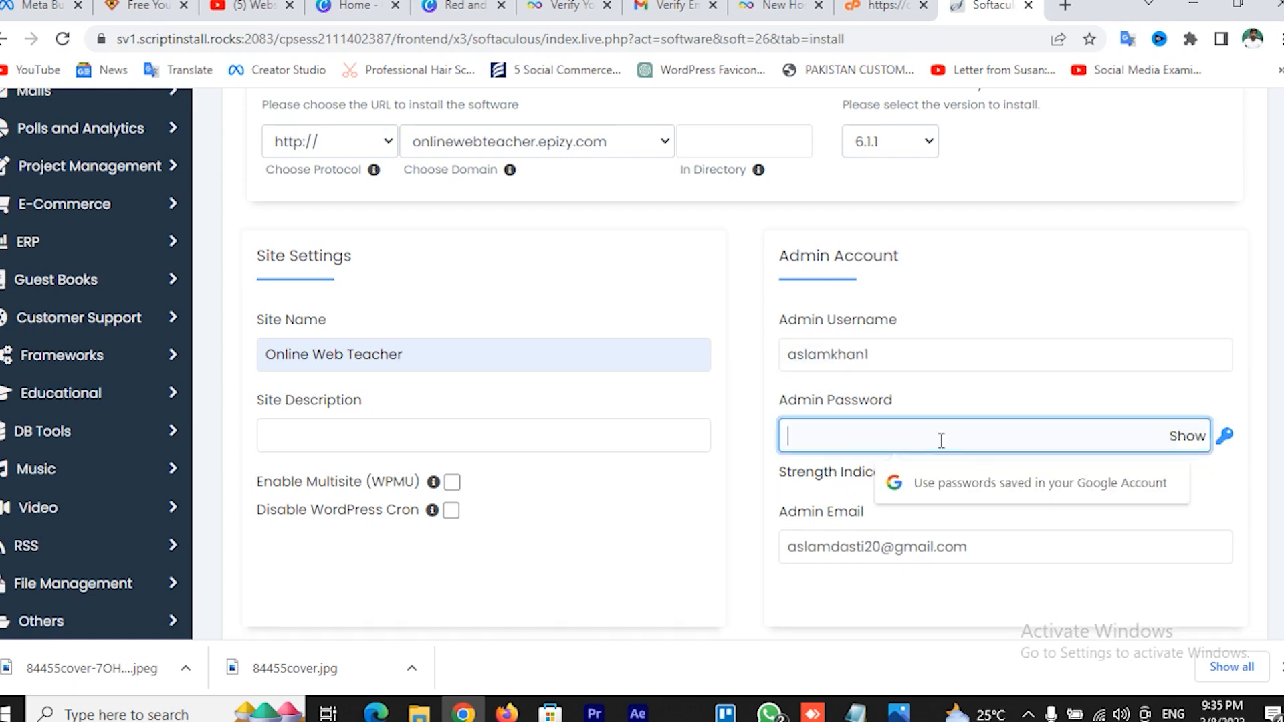
pyautogui.write('1234567890')
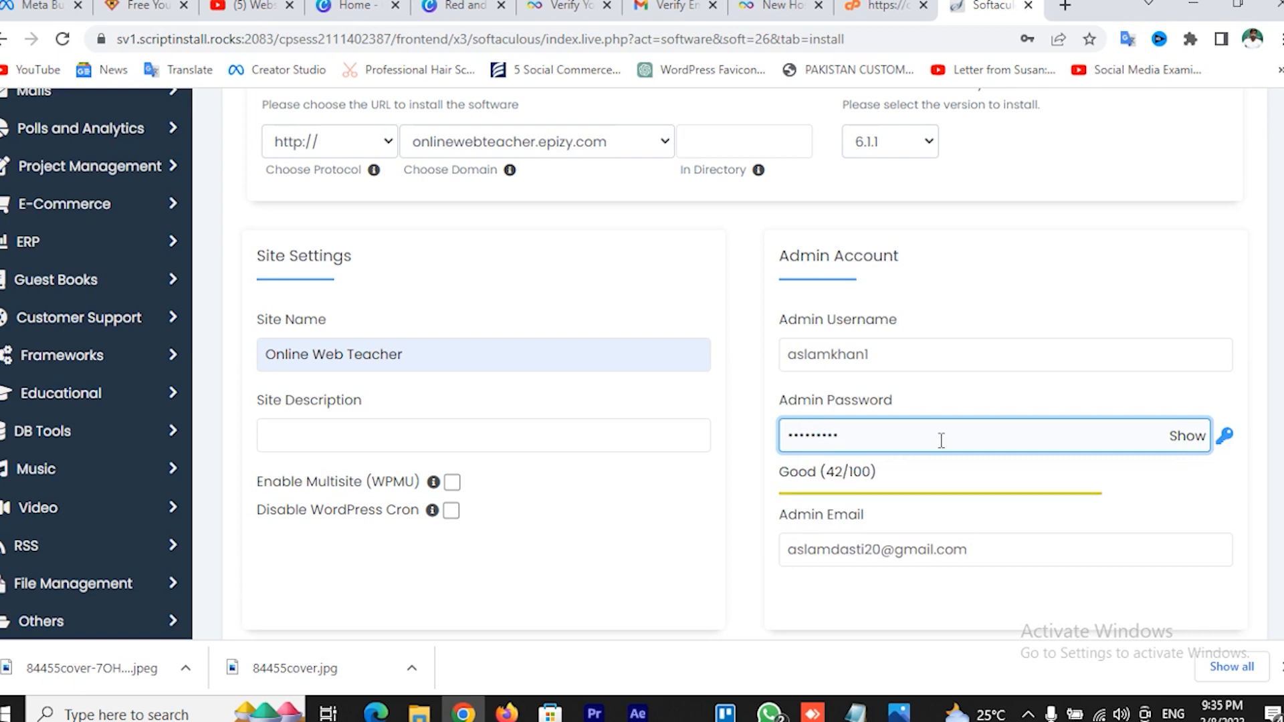
pyautogui.scroll(-1, 1013, 548)
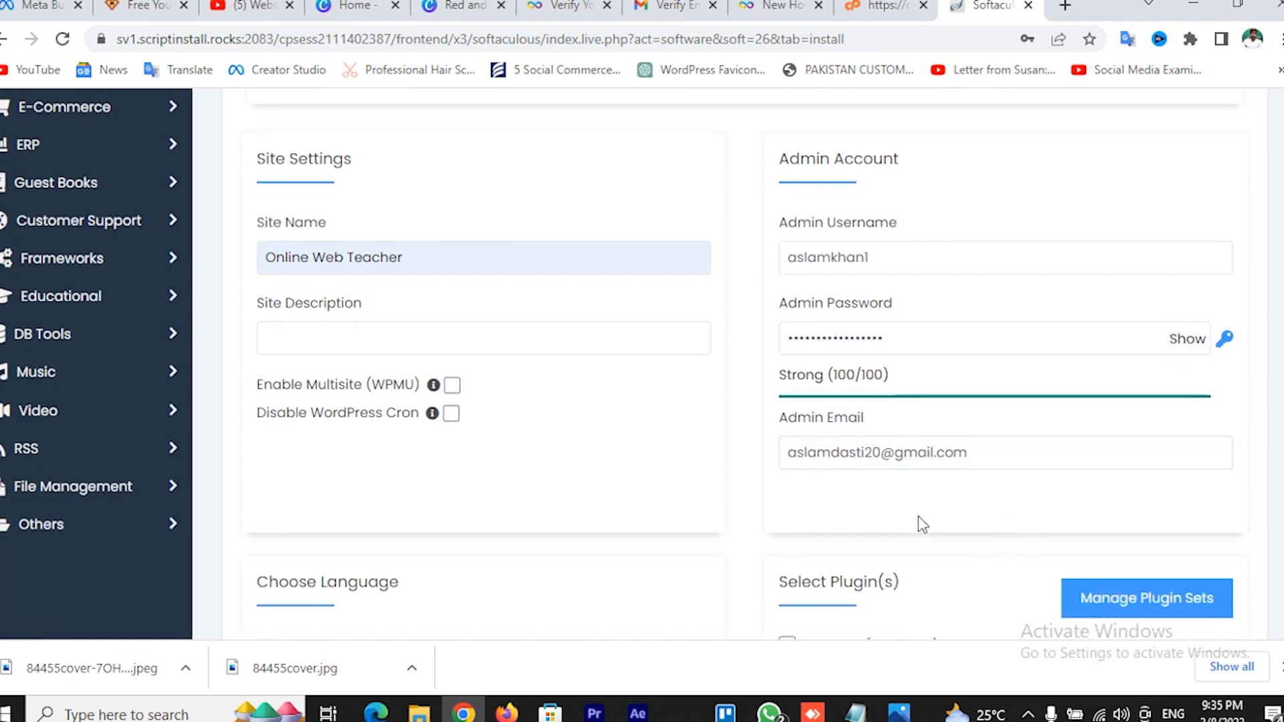
pyautogui.scroll(-3, 909, 491)
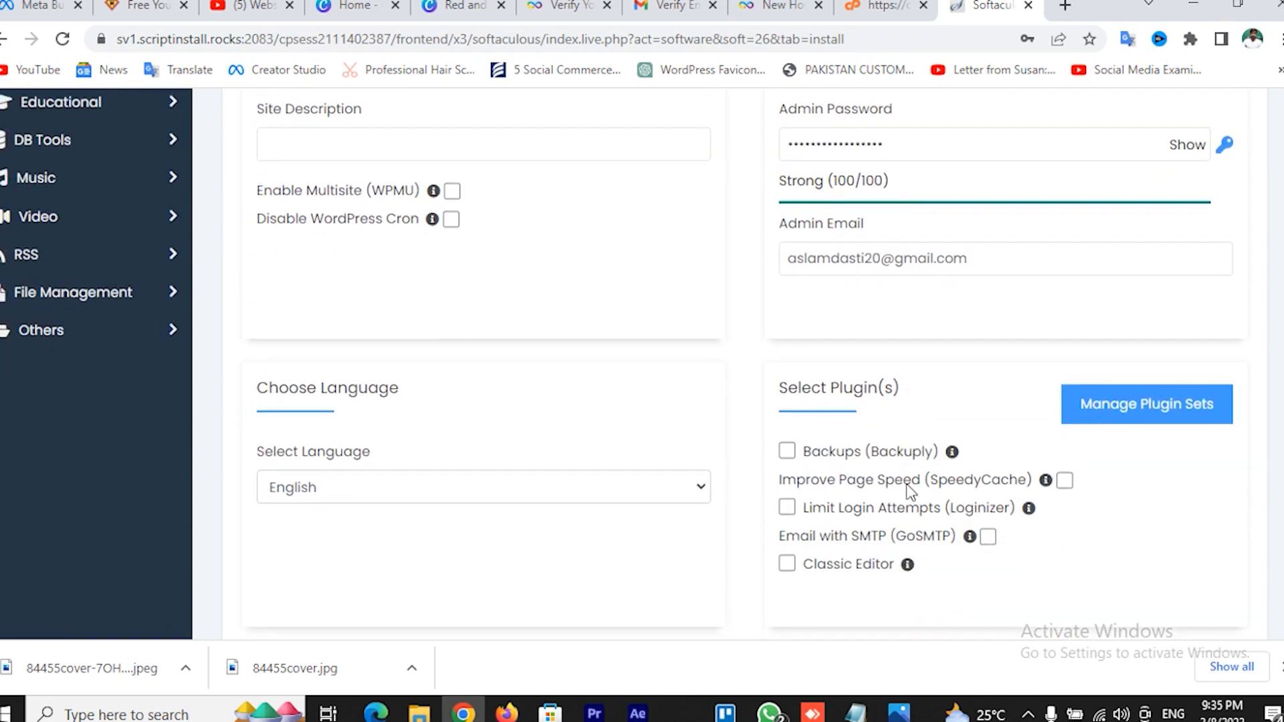
pyautogui.scroll(-6, 656, 493)
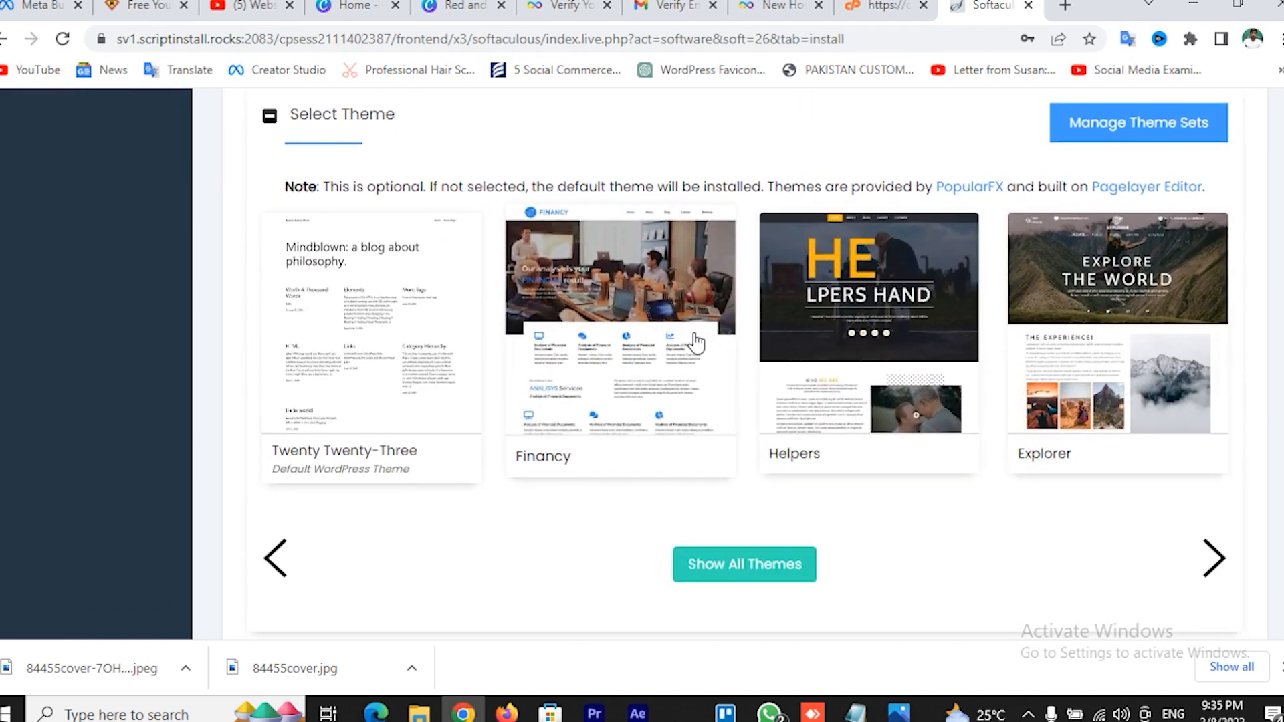
pyautogui.scroll(7, 894, 542)
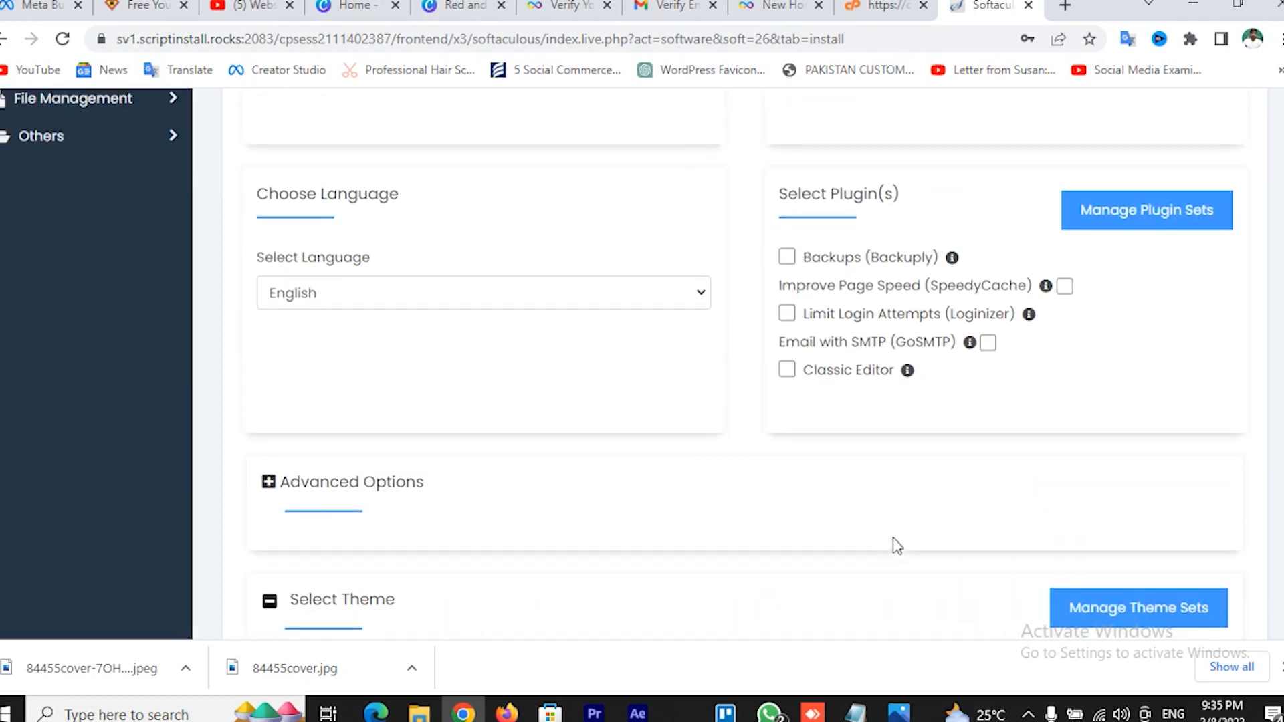
pyautogui.scroll(2, 587, 478)
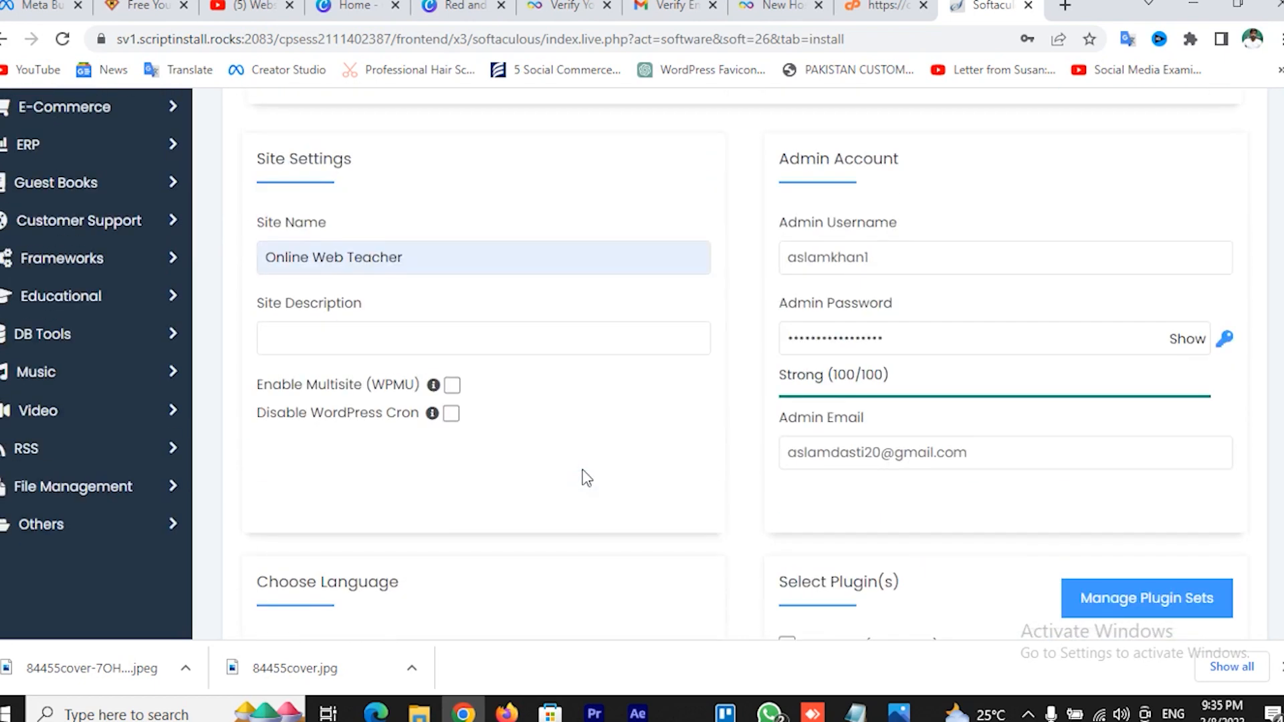
pyautogui.scroll(-10, 600, 476)
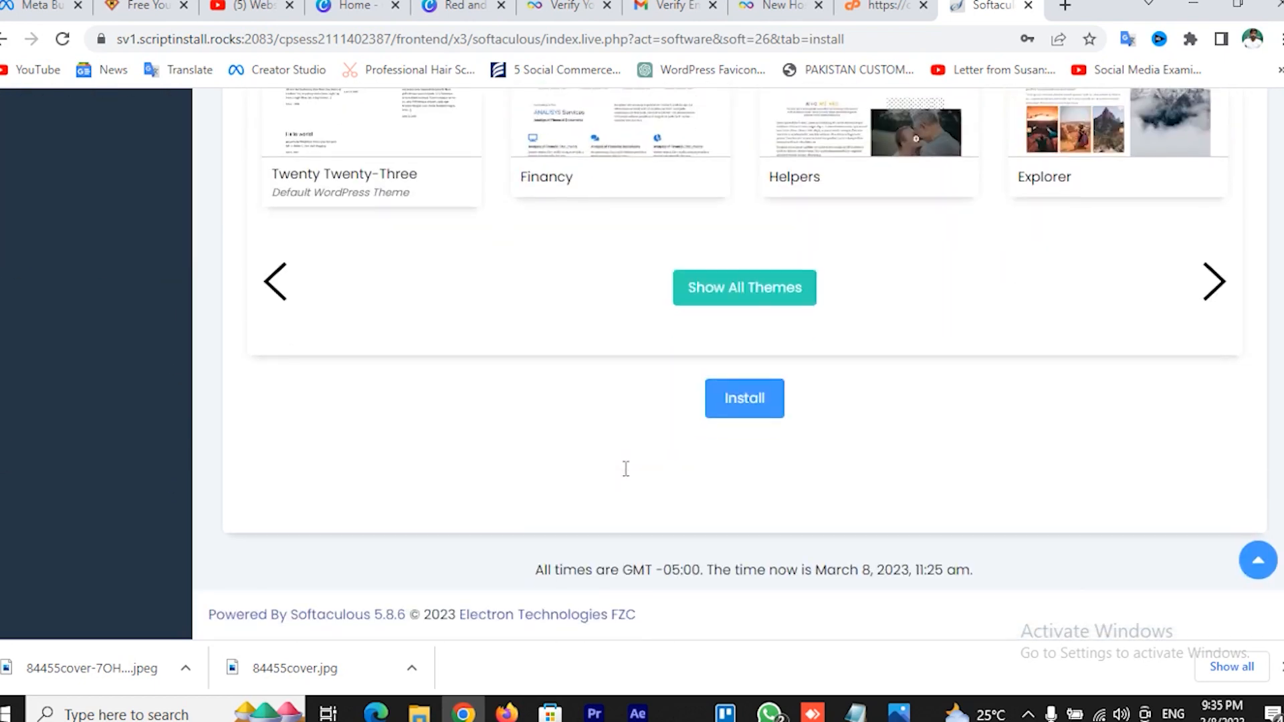
# Install WordPress on onlinewebteacher.epizy.com, declining Chrome's offer to save the password
pyautogui.click(749, 403)
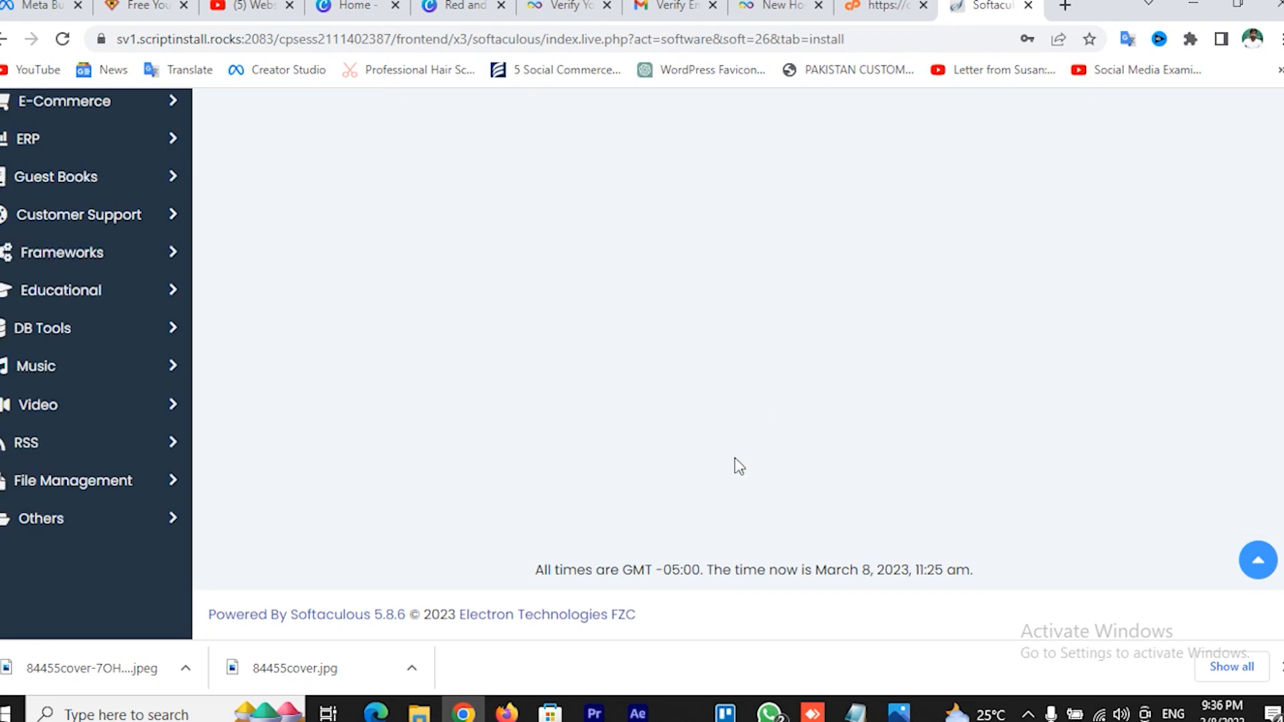
pyautogui.click(1065, 319)
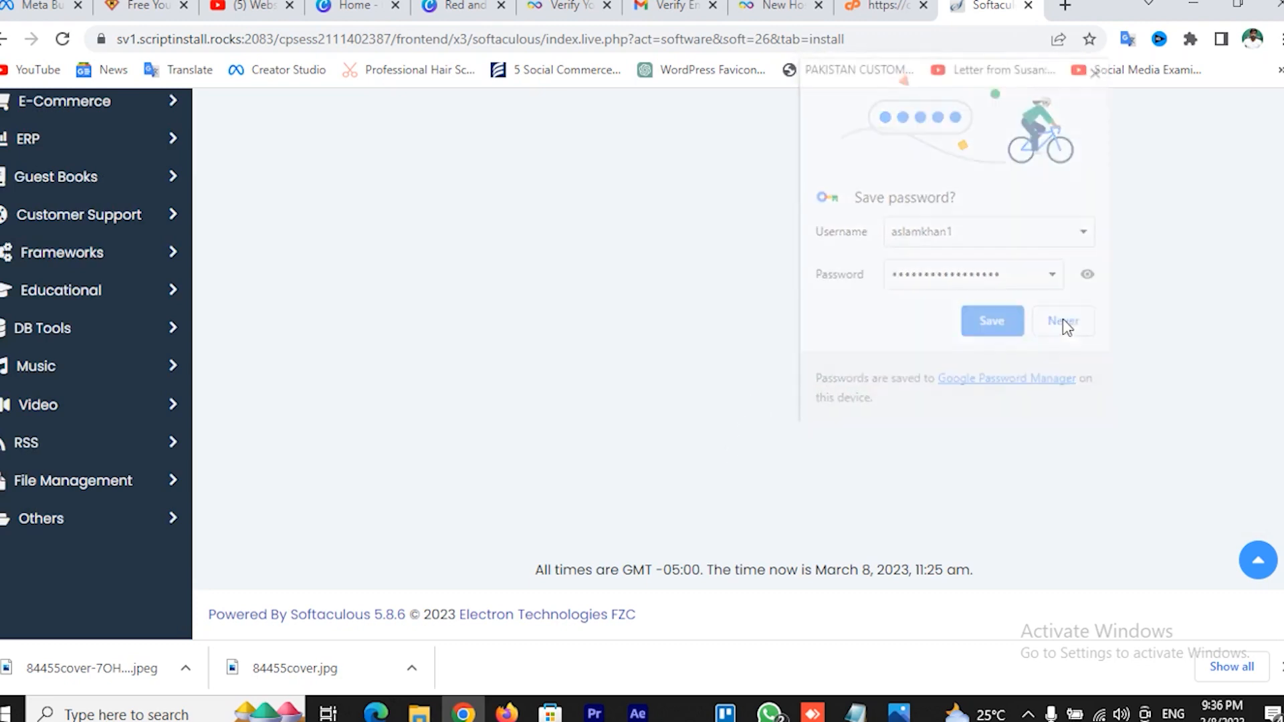
pyautogui.scroll(2, 727, 442)
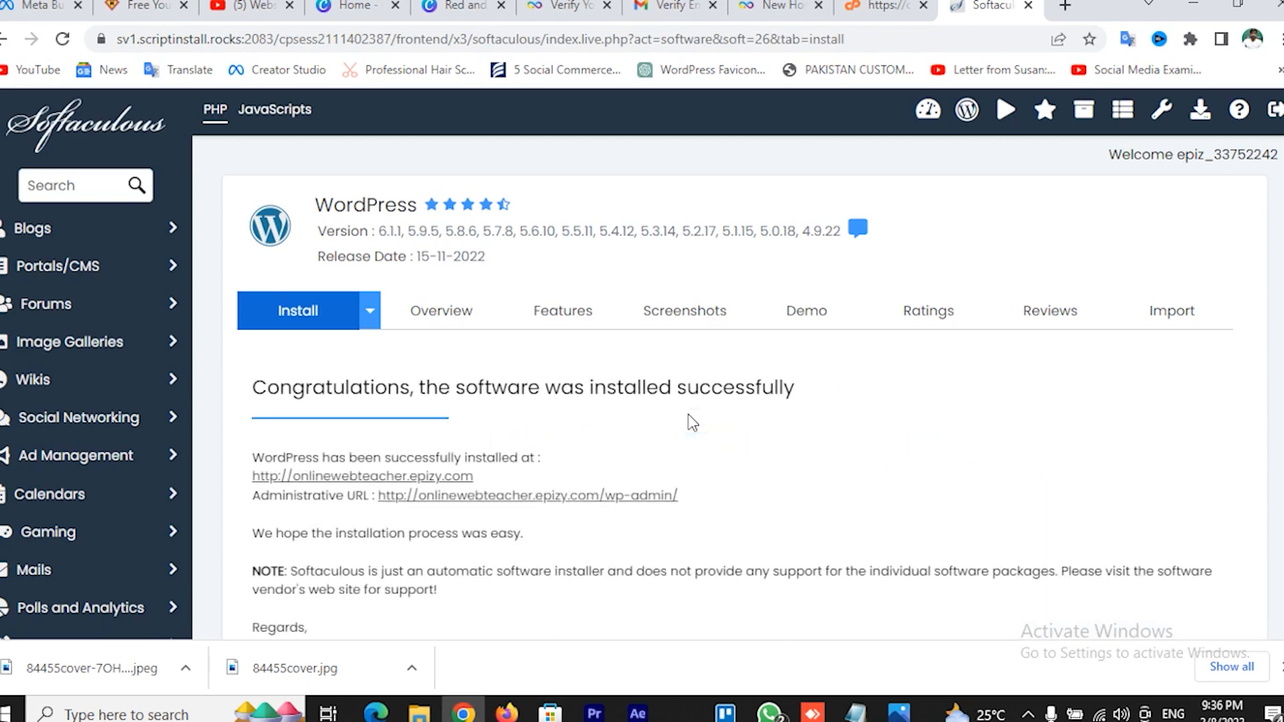
pyautogui.scroll(-1, 750, 440)
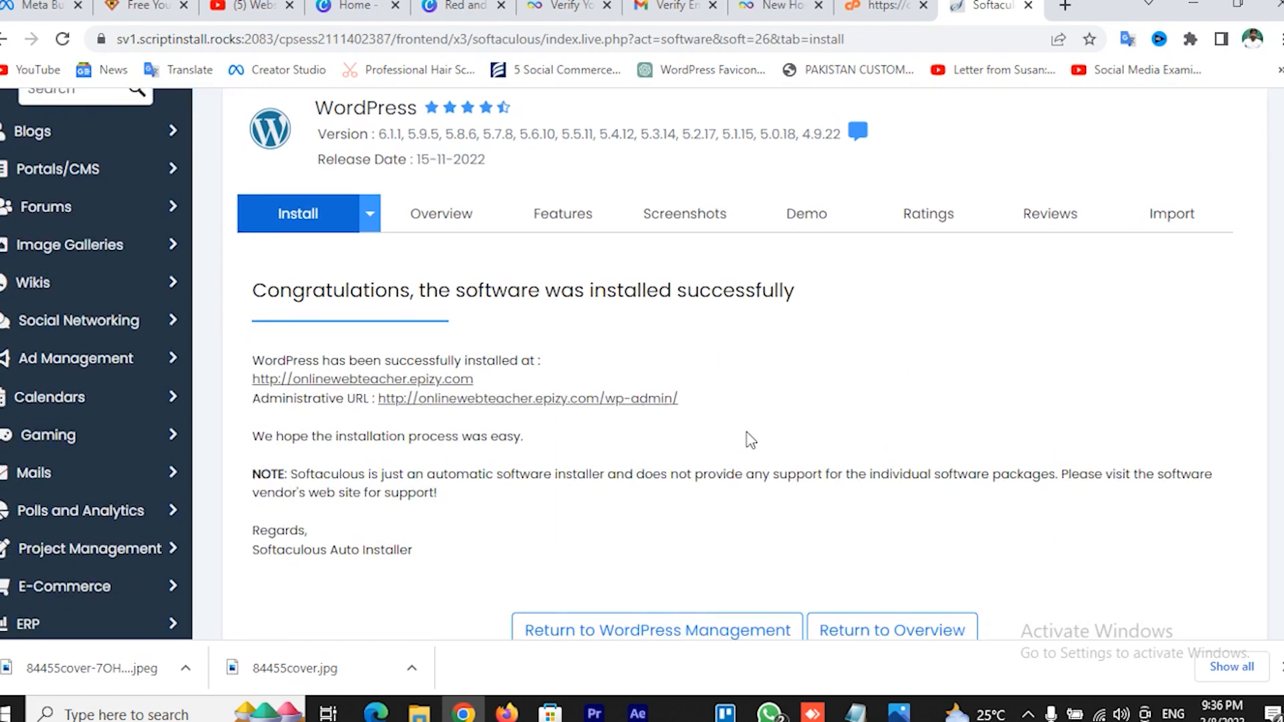
# Open the new site's homepage and its wp-admin area in separate tabs, viewing the homepage
pyautogui.click(384, 387)
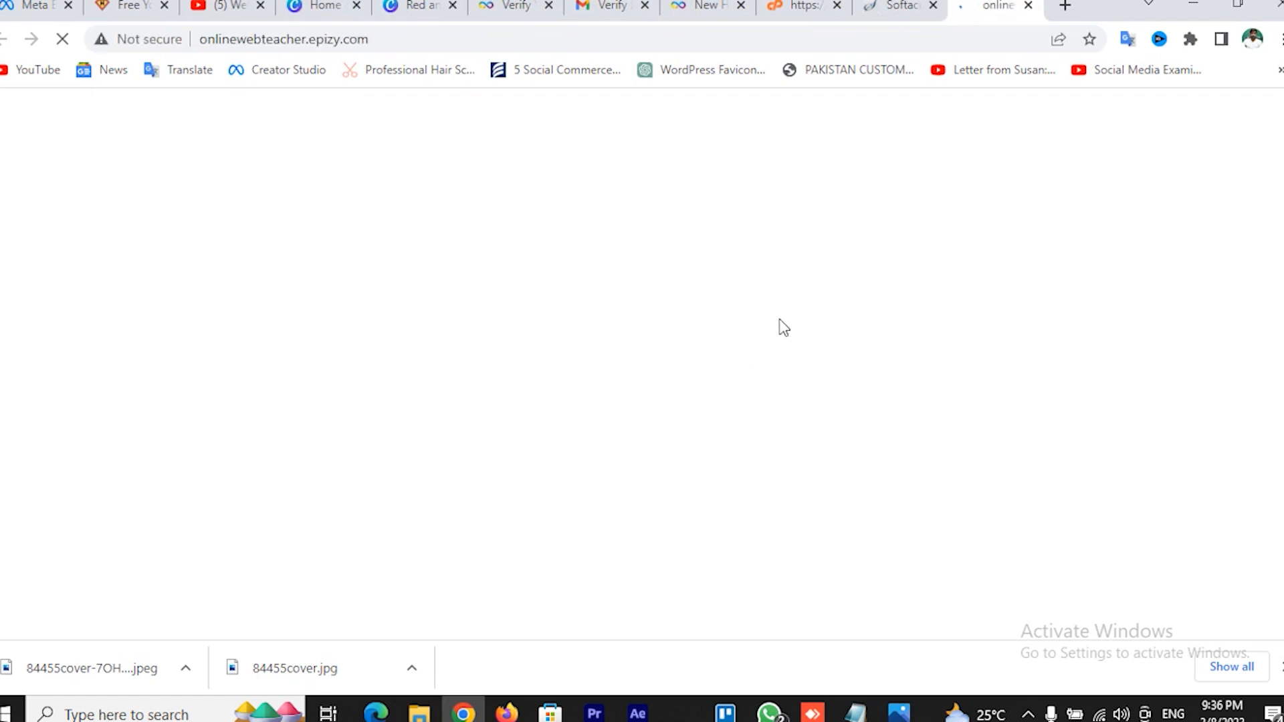
pyautogui.click(881, 9)
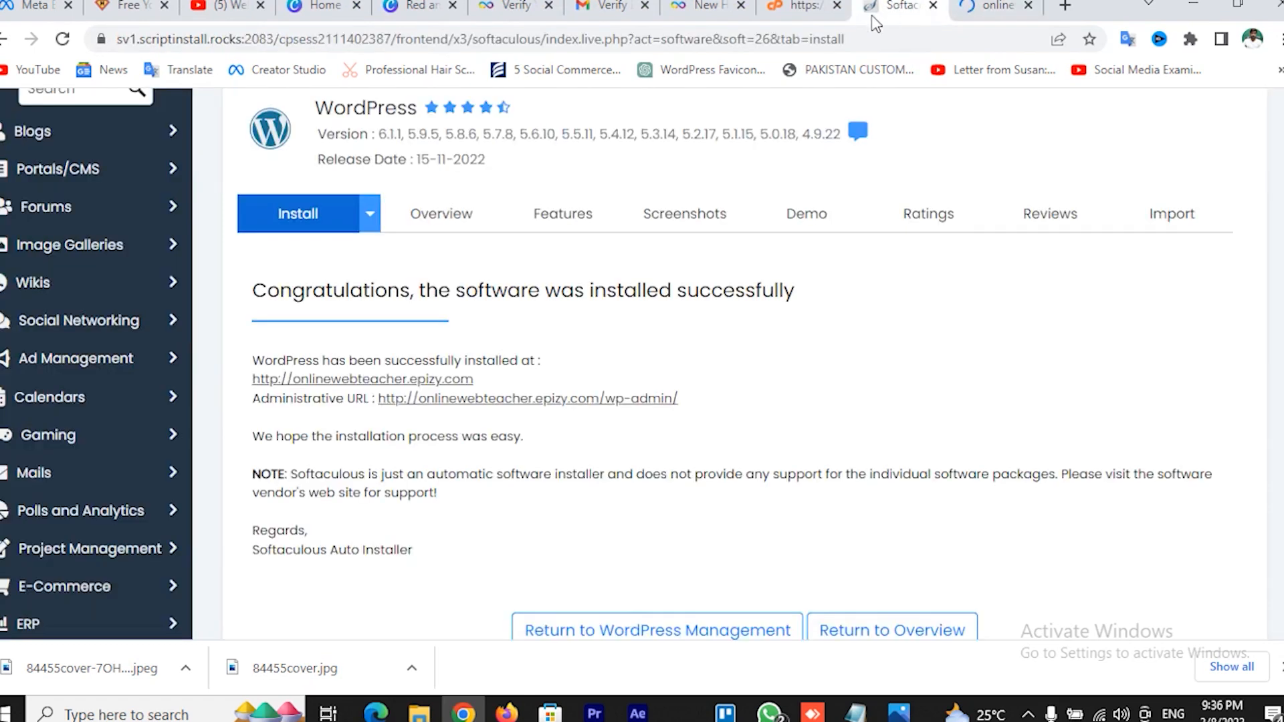
pyautogui.click(594, 400)
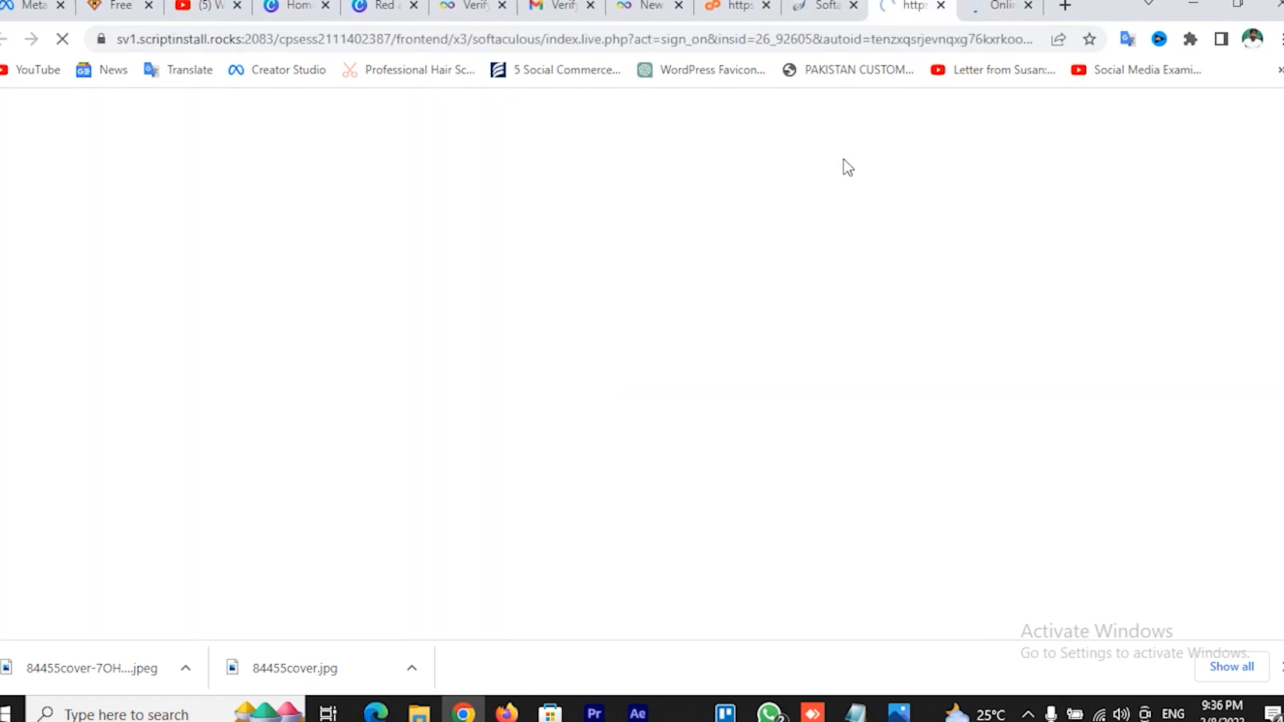
pyautogui.click(983, 5)
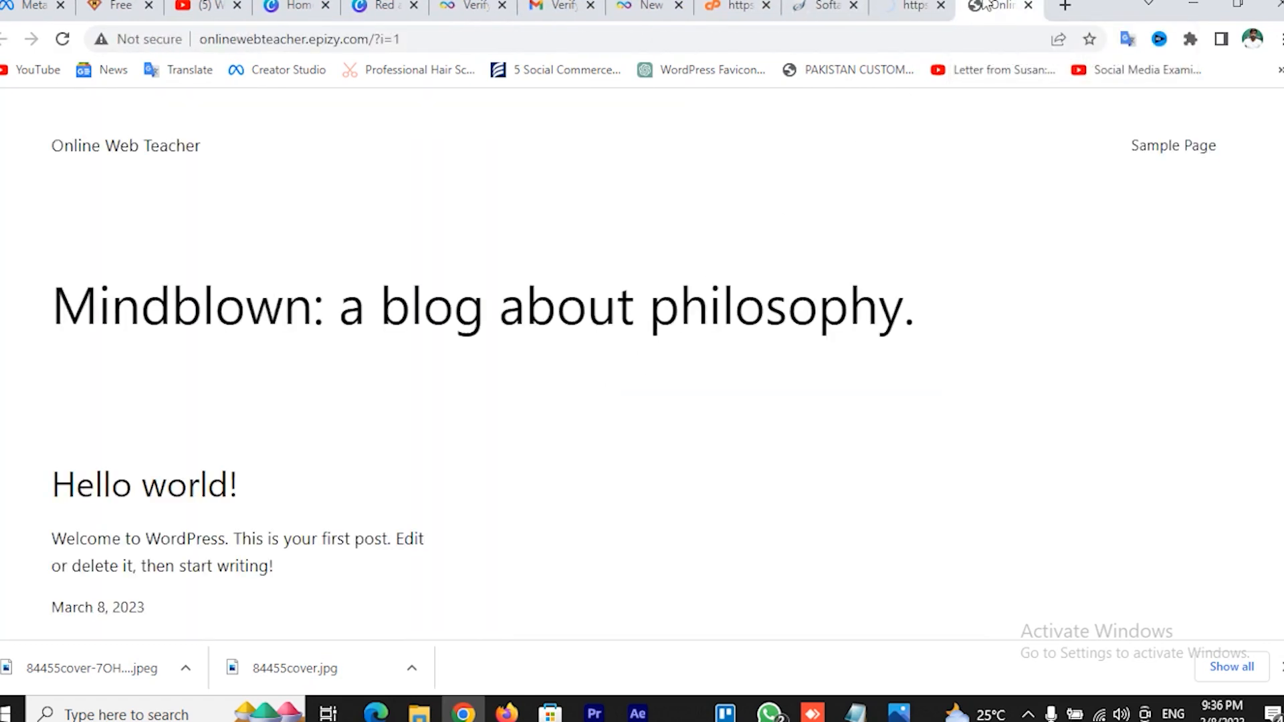
pyautogui.scroll(-4, 489, 384)
pyautogui.scroll(-3, 489, 384)
pyautogui.scroll(8, 489, 384)
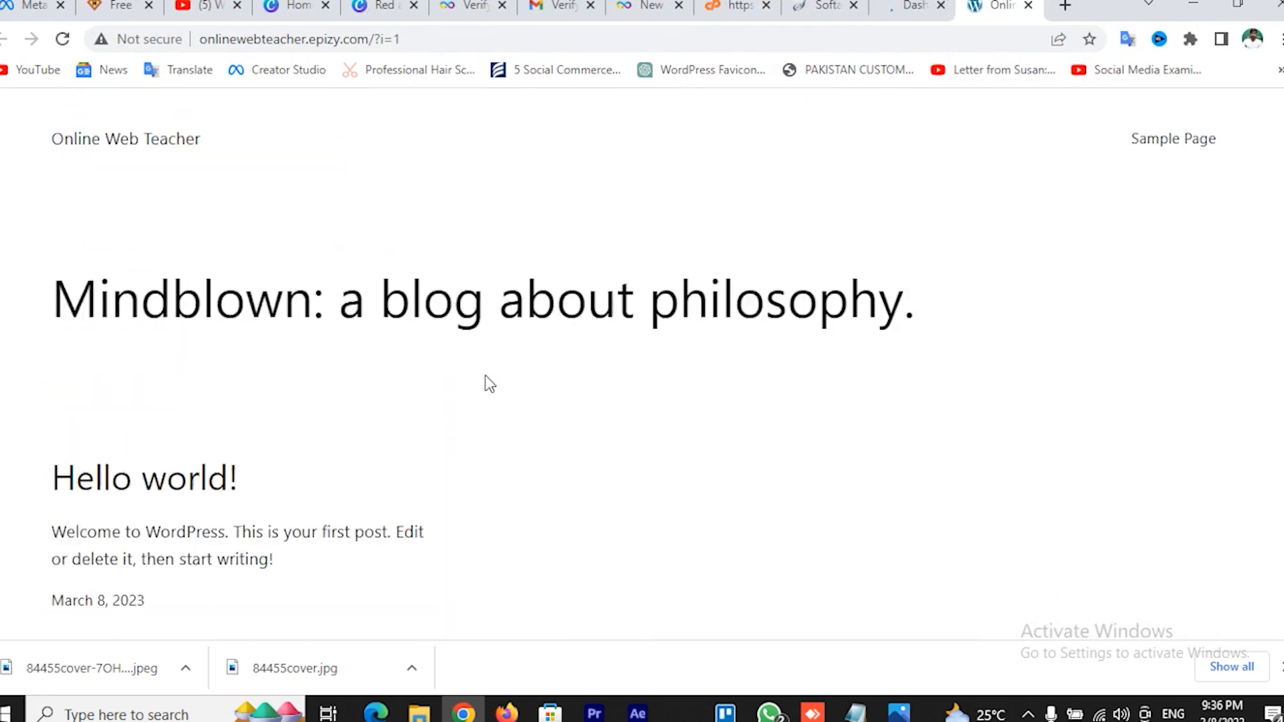
# Compare the admin Dashboard with the homepage's Hello world post, ending on the Dashboard
pyautogui.click(912, 5)
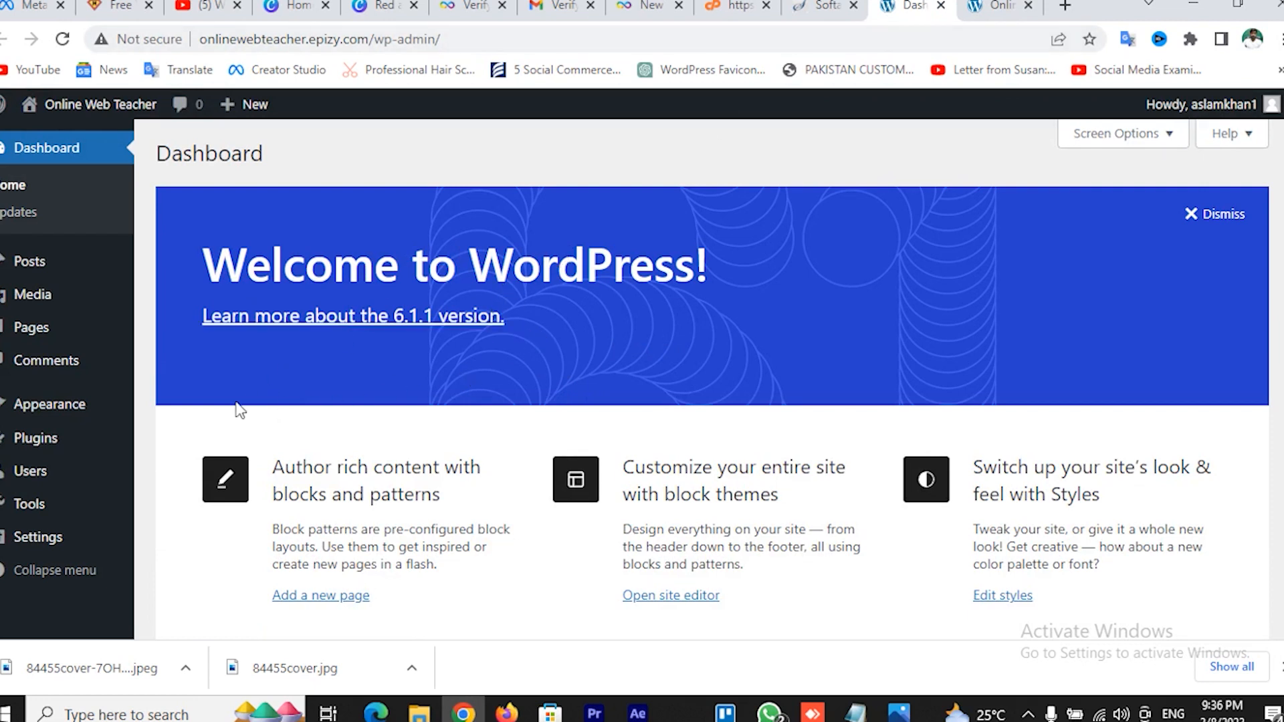
pyautogui.click(1002, 5)
pyautogui.scroll(-7, 593, 365)
pyautogui.scroll(7, 593, 364)
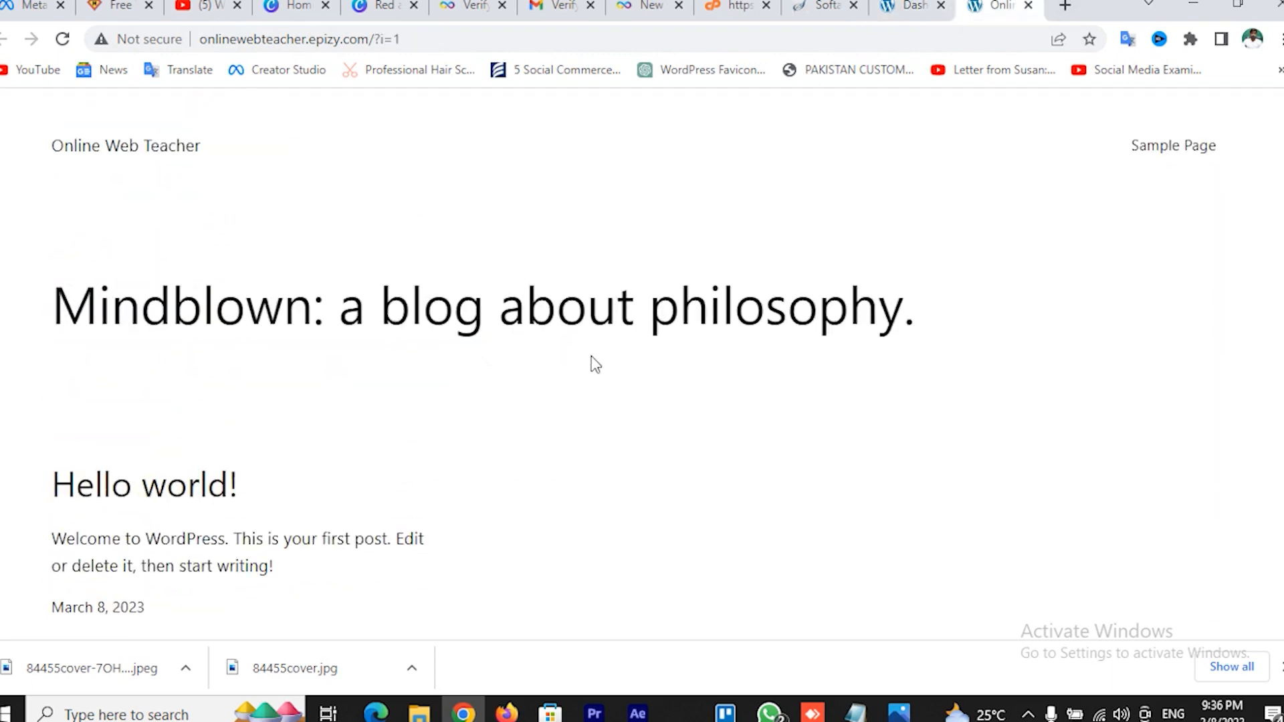
pyautogui.click(900, 3)
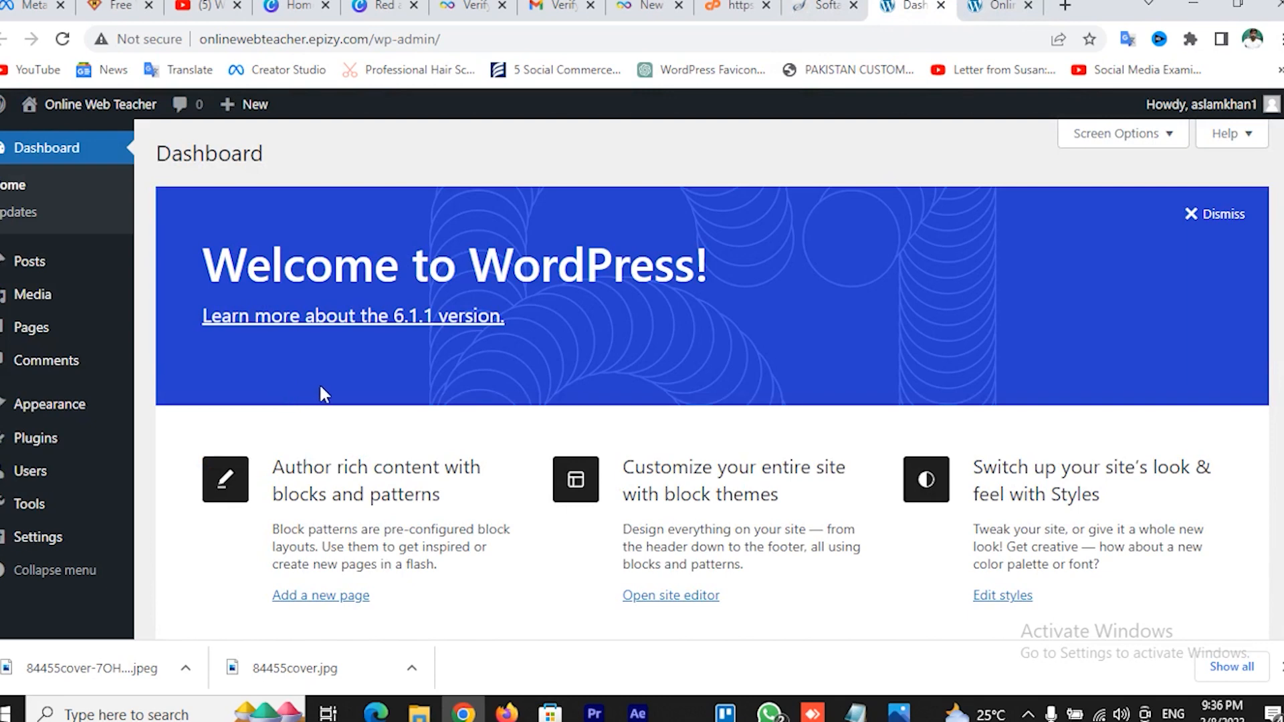
pyautogui.scroll(-7, 321, 392)
pyautogui.scroll(3, 324, 395)
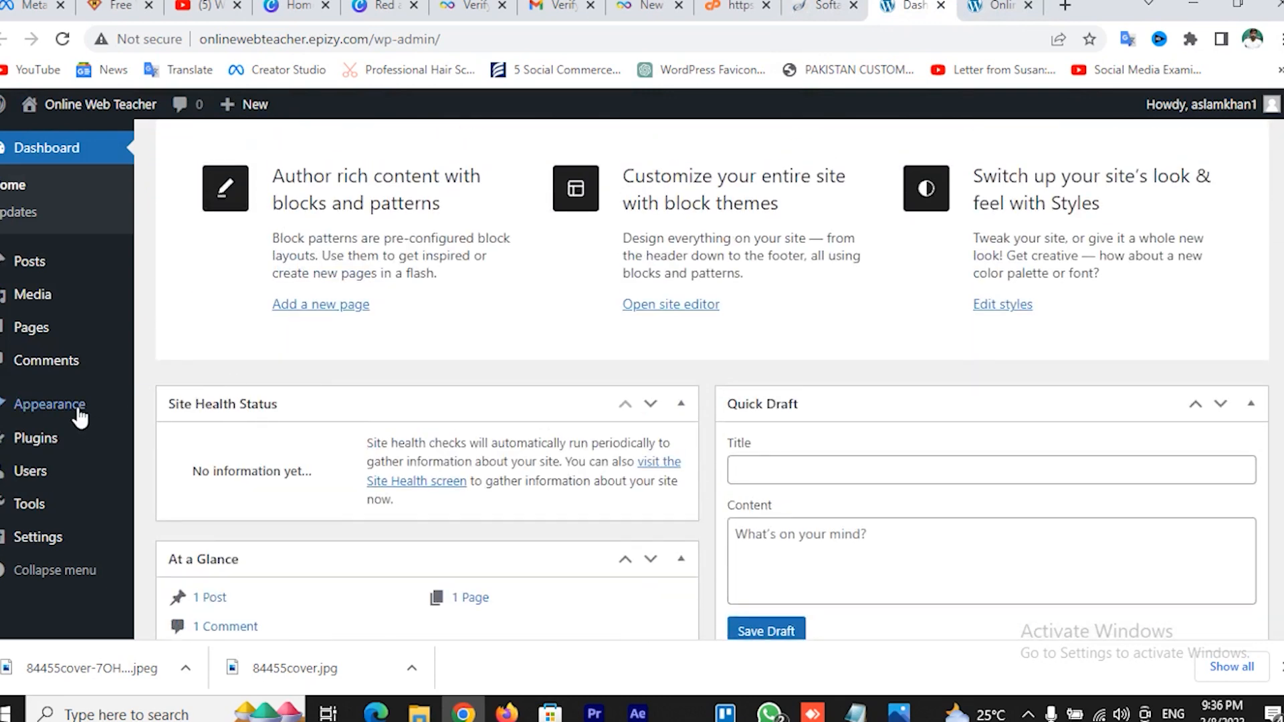
# Browse the Add New themes list under Appearance > Themes and preview the Astra theme
pyautogui.moveTo(80, 408)
pyautogui.click(179, 413)
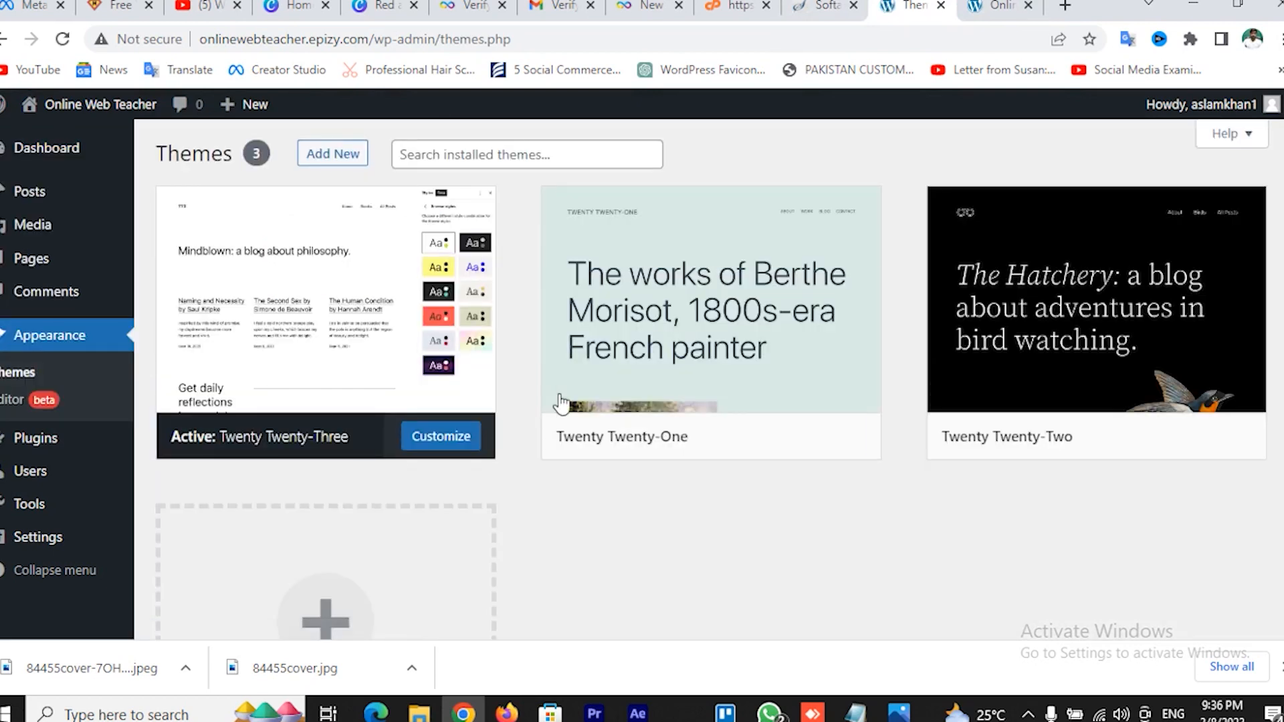
pyautogui.click(333, 160)
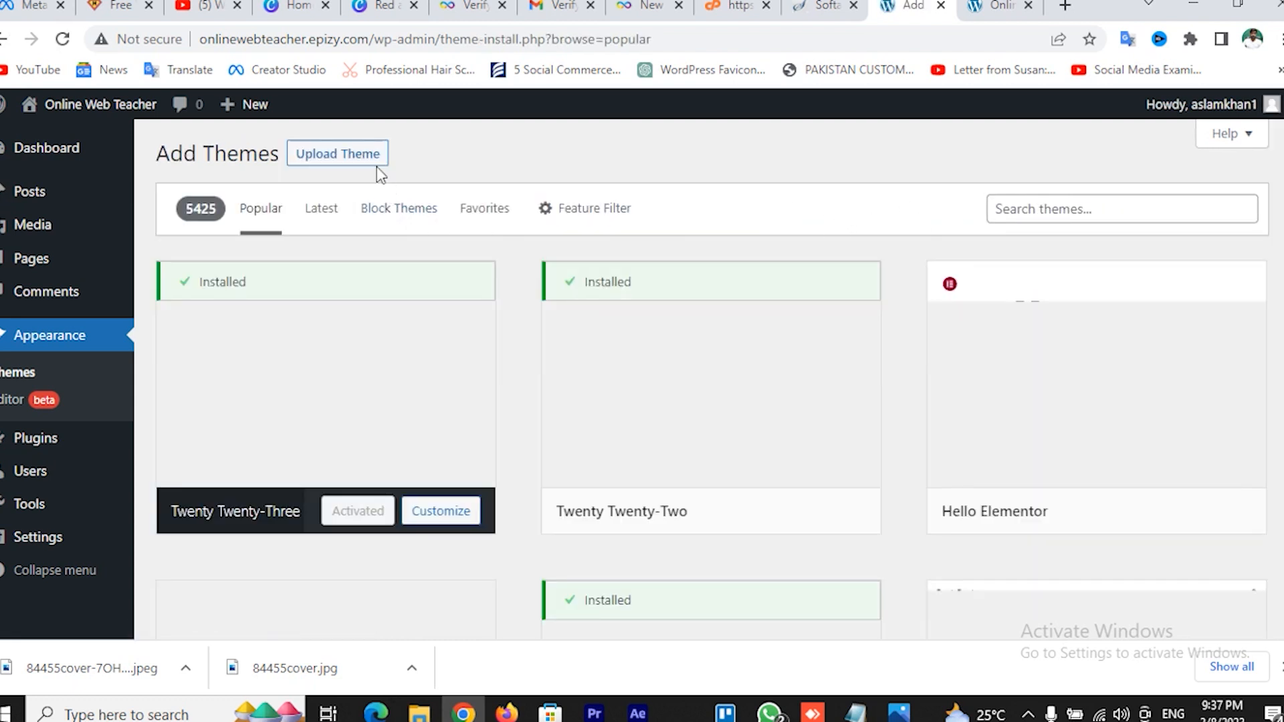
pyautogui.scroll(-3, 847, 291)
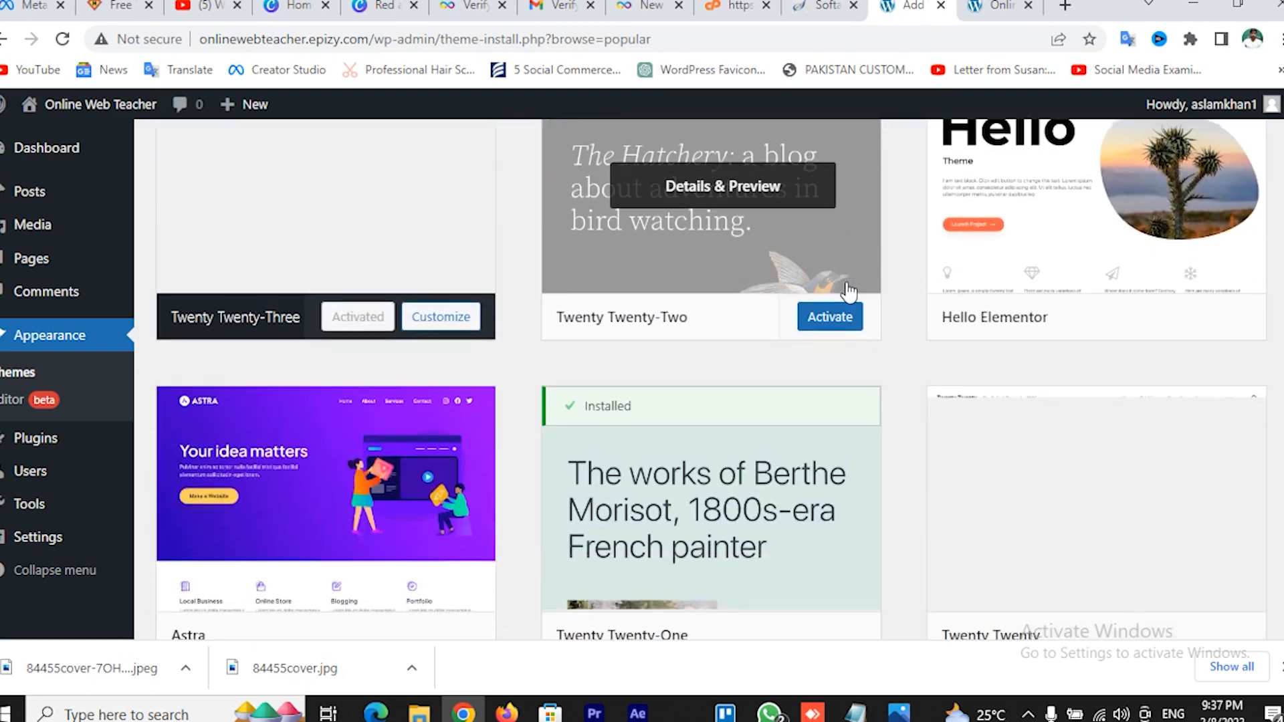
pyautogui.scroll(-5, 862, 399)
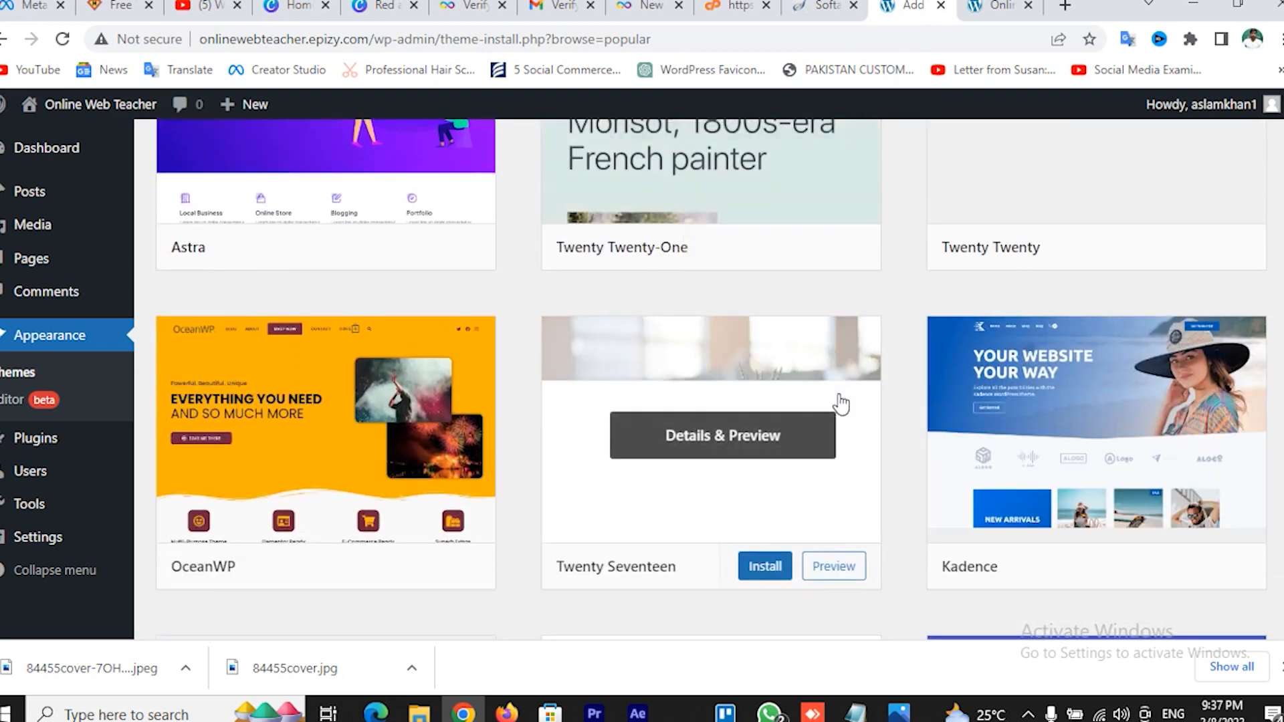
pyautogui.scroll(-4, 854, 400)
pyautogui.scroll(5, 859, 324)
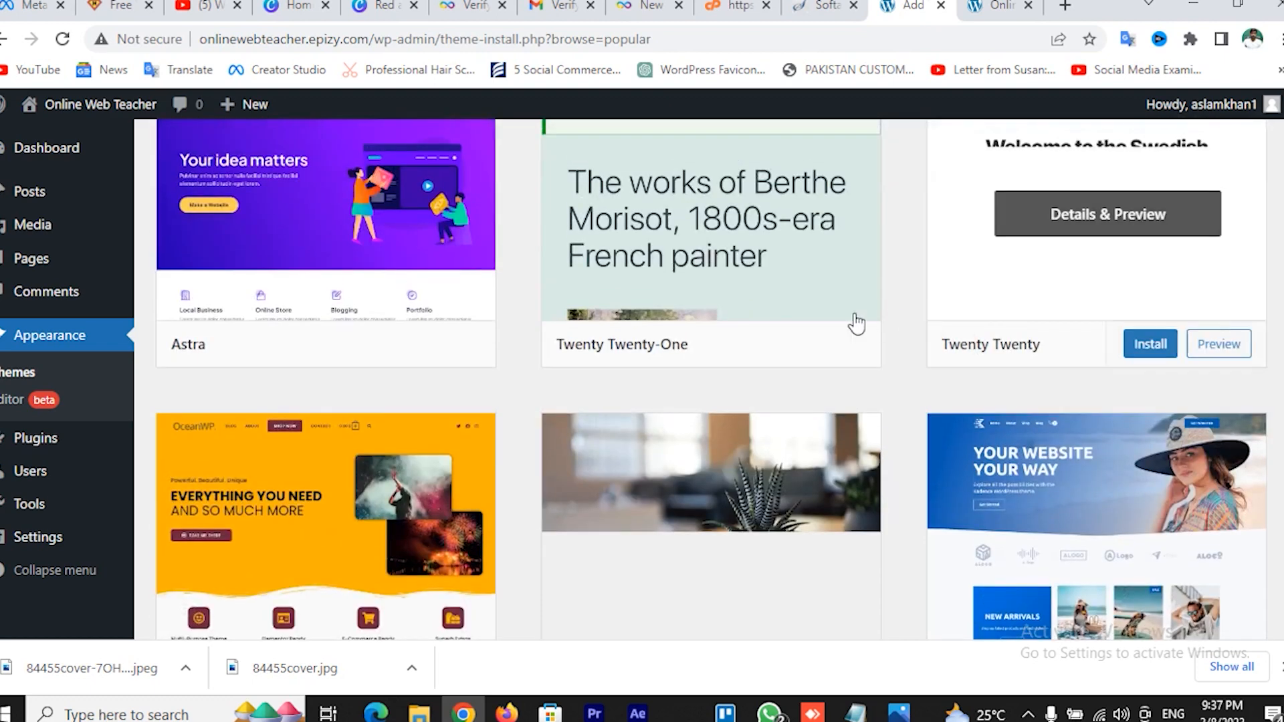
pyautogui.scroll(1, 849, 315)
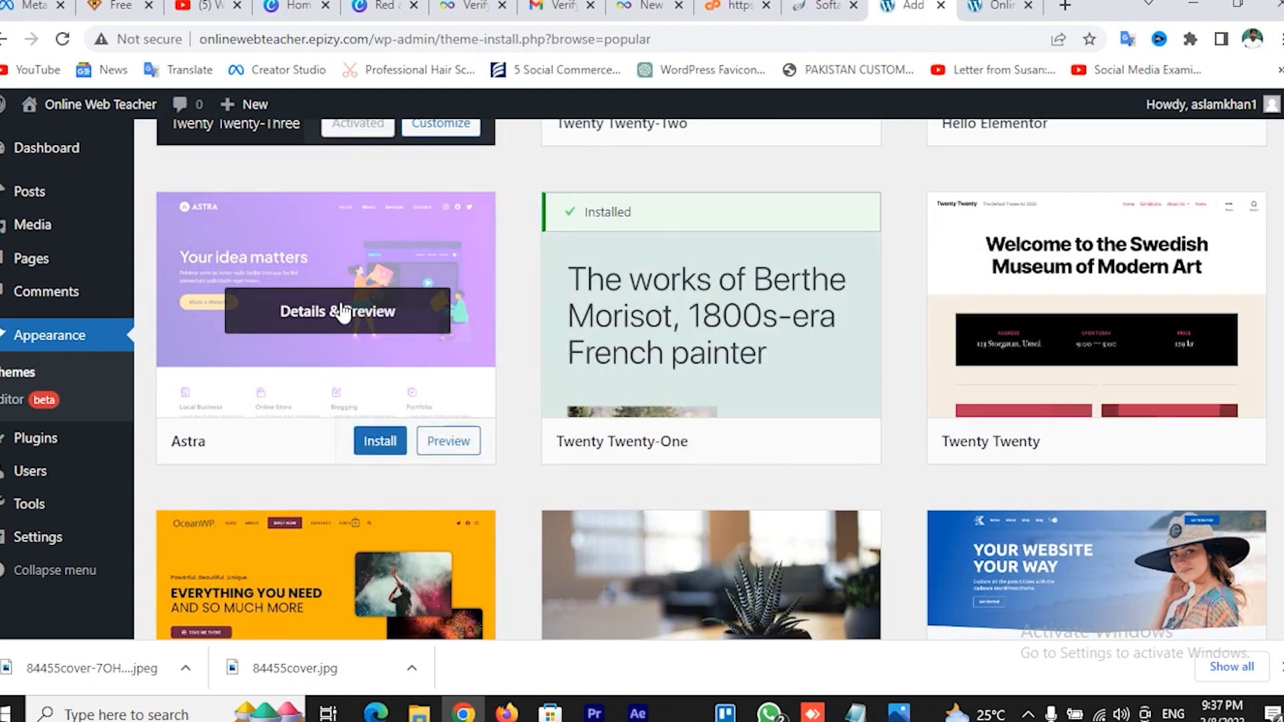
pyautogui.scroll(1, 380, 449)
pyautogui.click(380, 450)
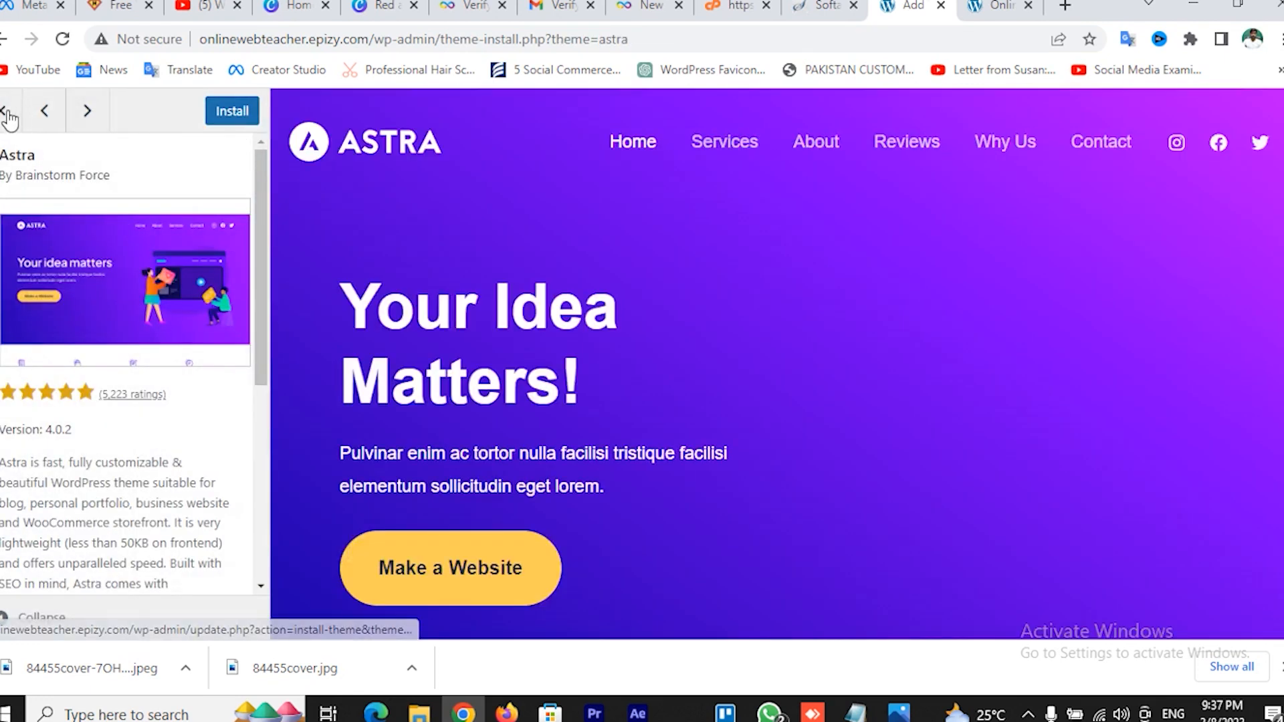
pyautogui.click(7, 113)
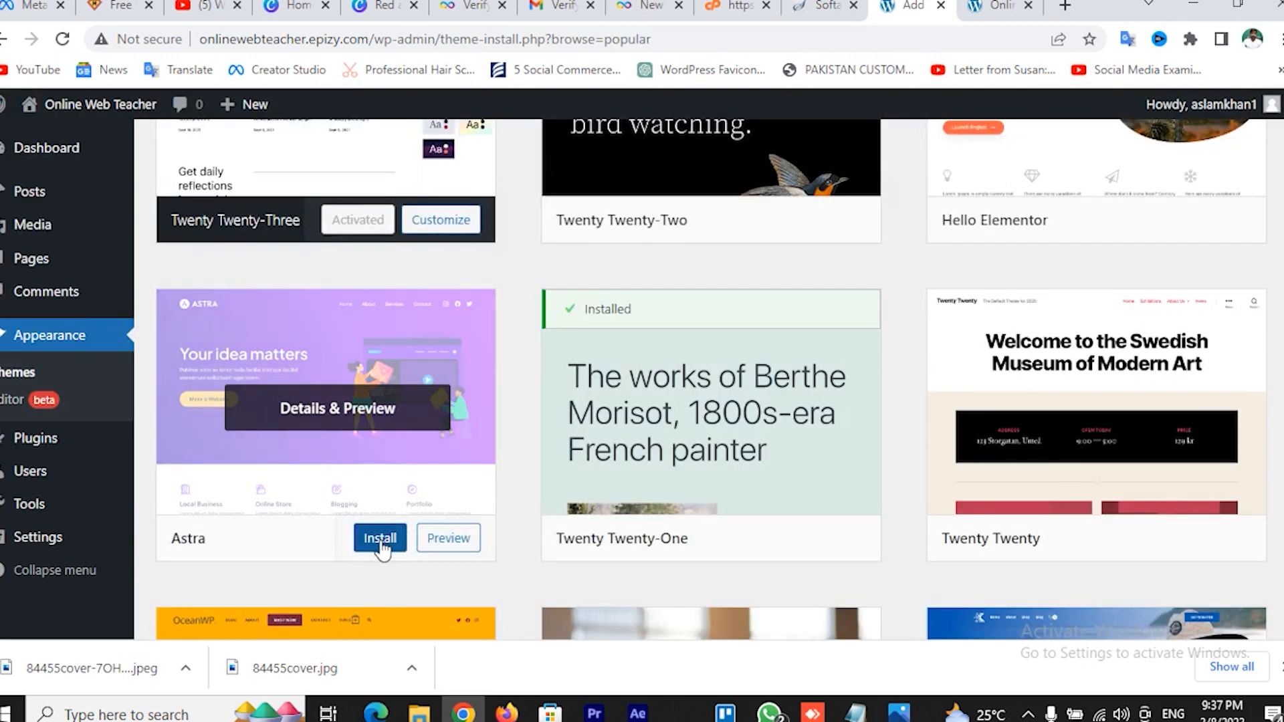
# Install and activate the Astra theme
pyautogui.click(379, 538)
pyautogui.scroll(-3, 434, 374)
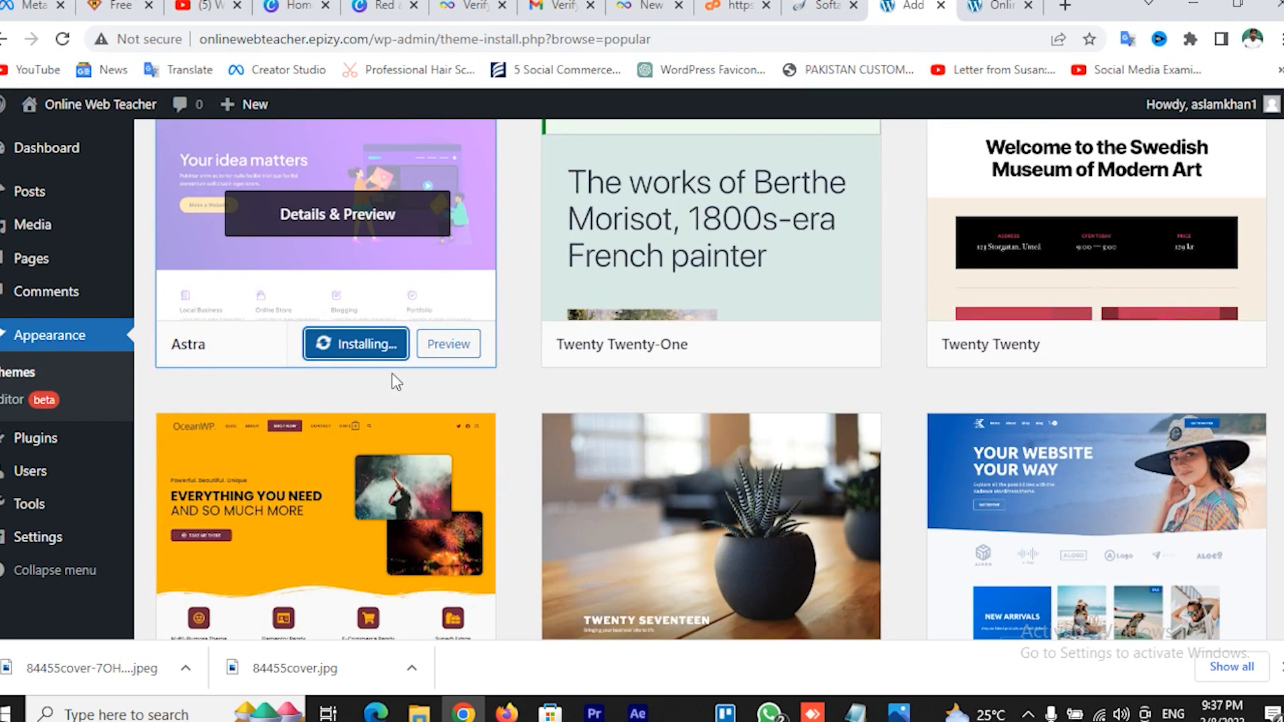
pyautogui.scroll(4, 392, 374)
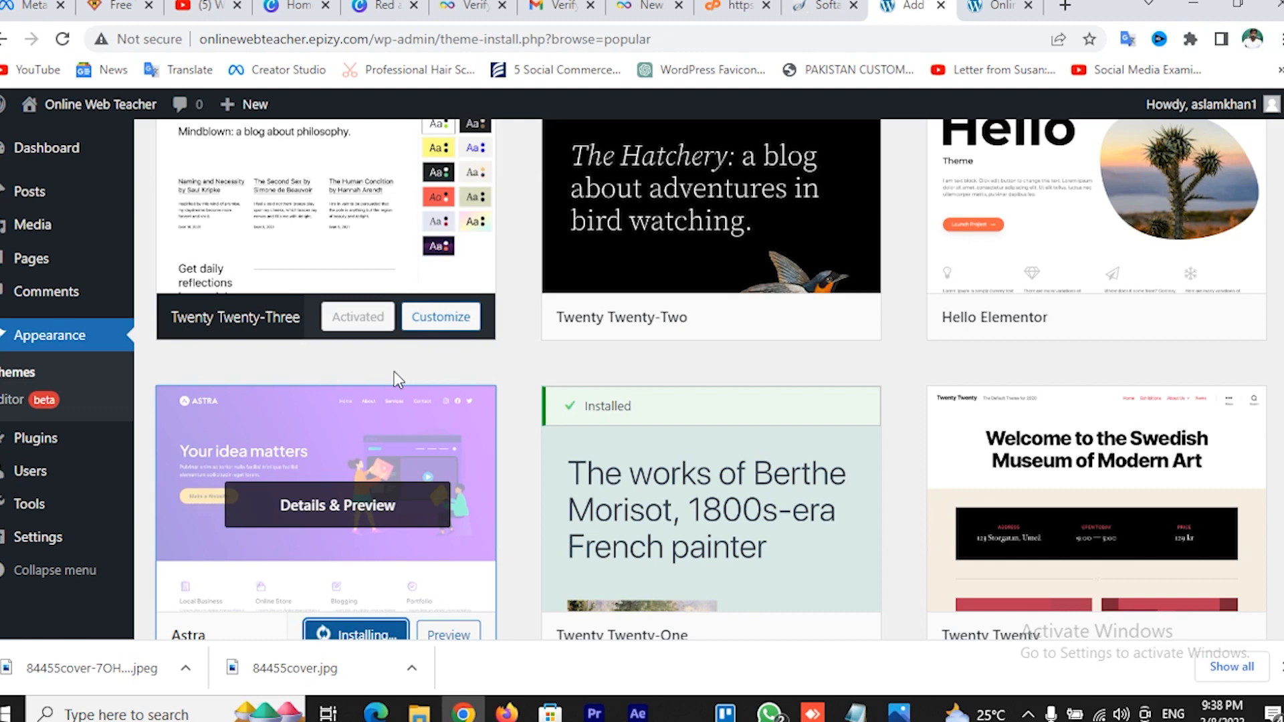
pyautogui.scroll(-4, 394, 372)
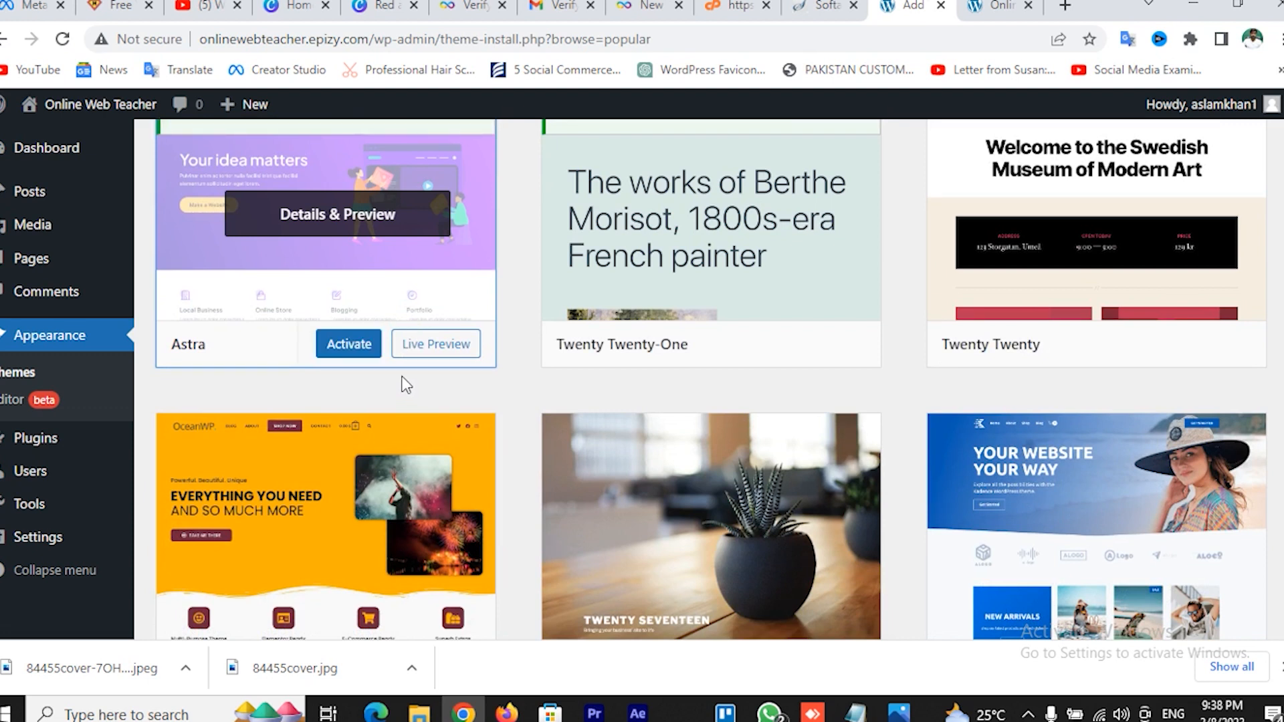
pyautogui.click(349, 347)
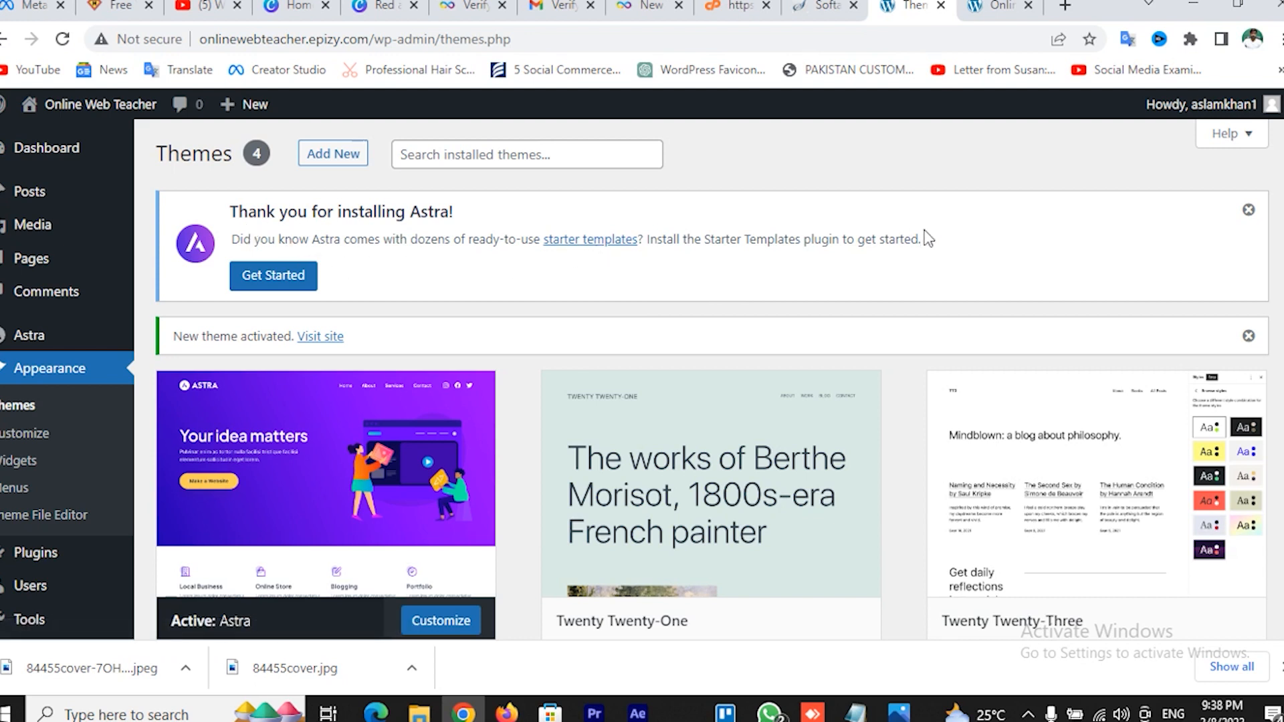
# Read about Astra's starter templates, then install and activate the Starter Templates plugin
pyautogui.click(593, 241)
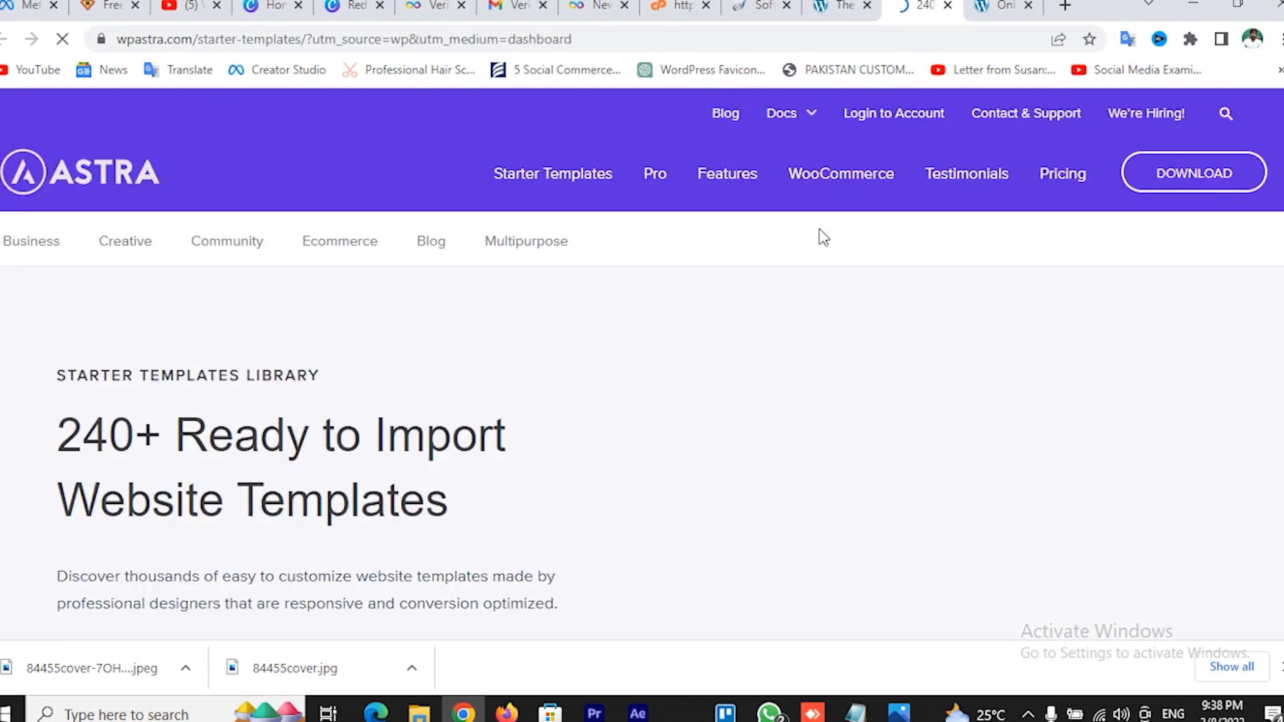
pyautogui.click(844, 5)
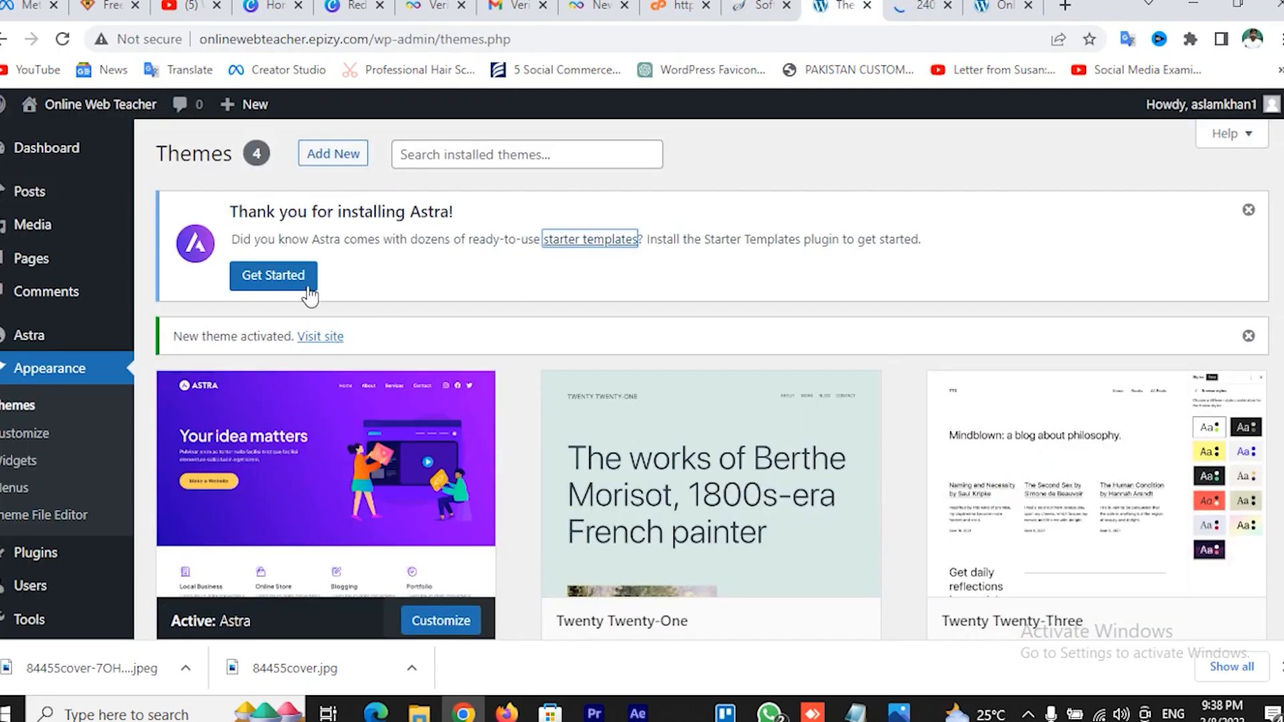
pyautogui.click(282, 282)
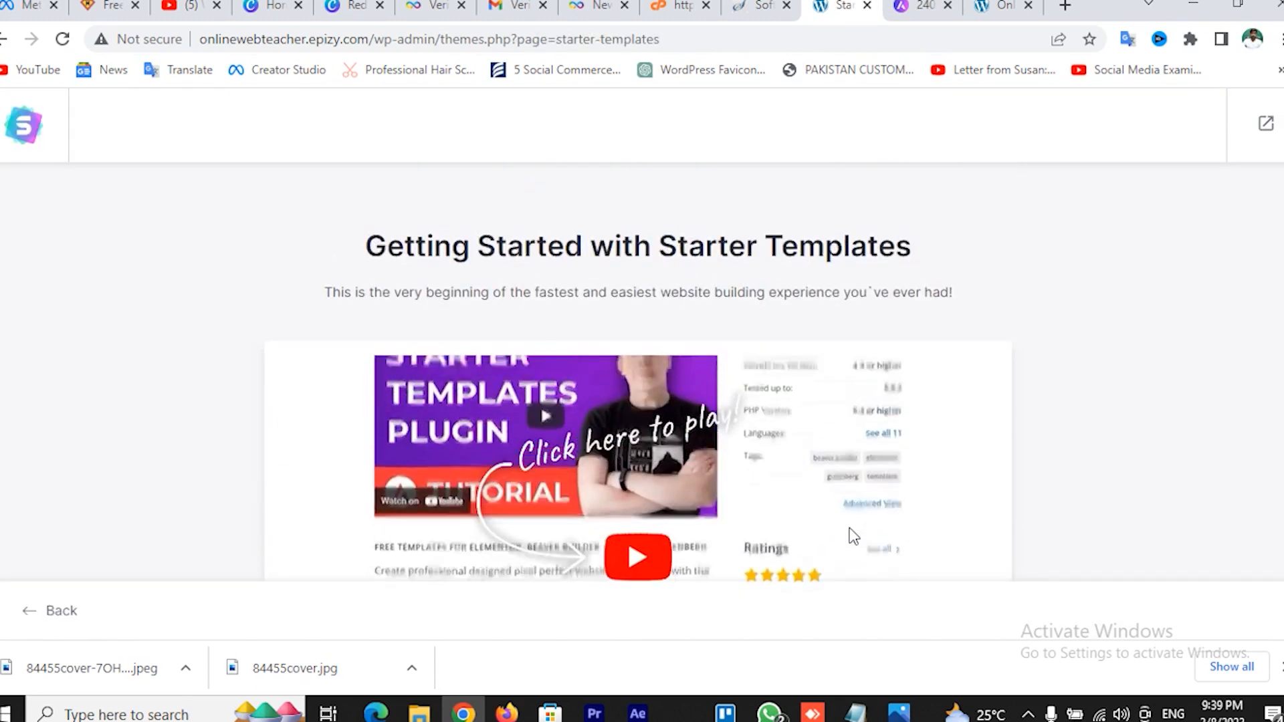
# Begin building the website and select Elementor as the page builder
pyautogui.click(679, 570)
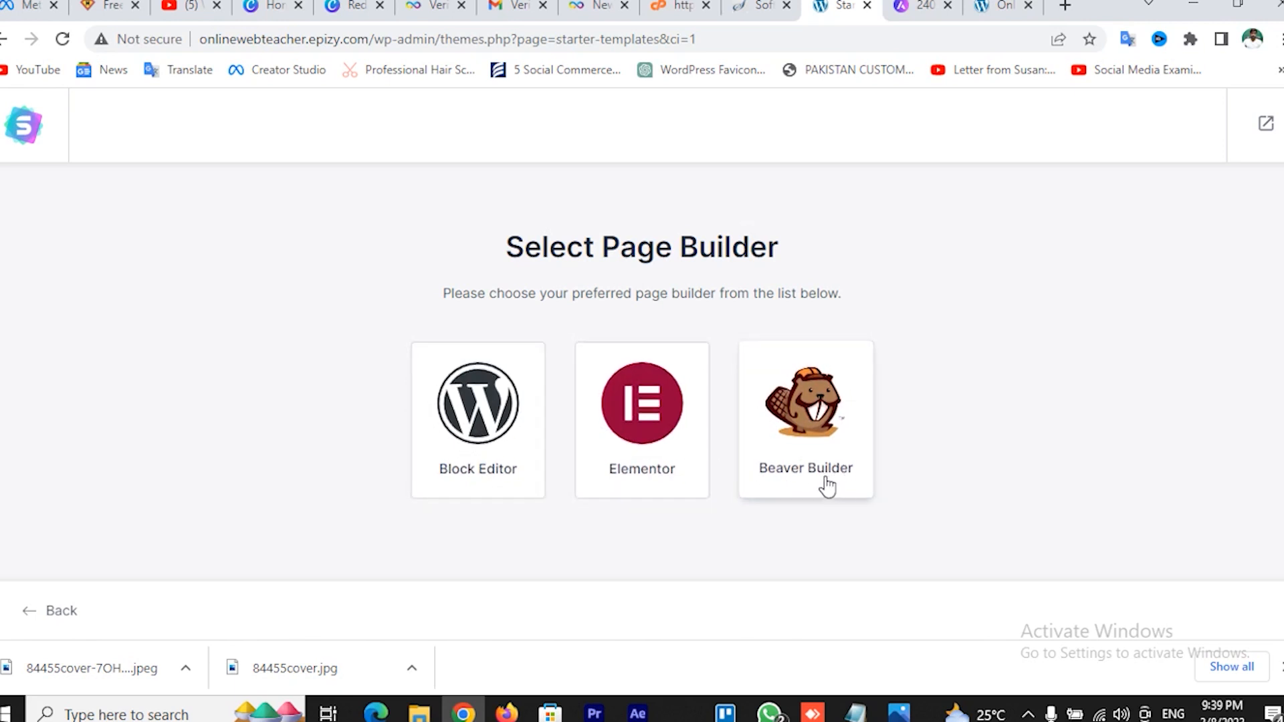
pyautogui.click(646, 429)
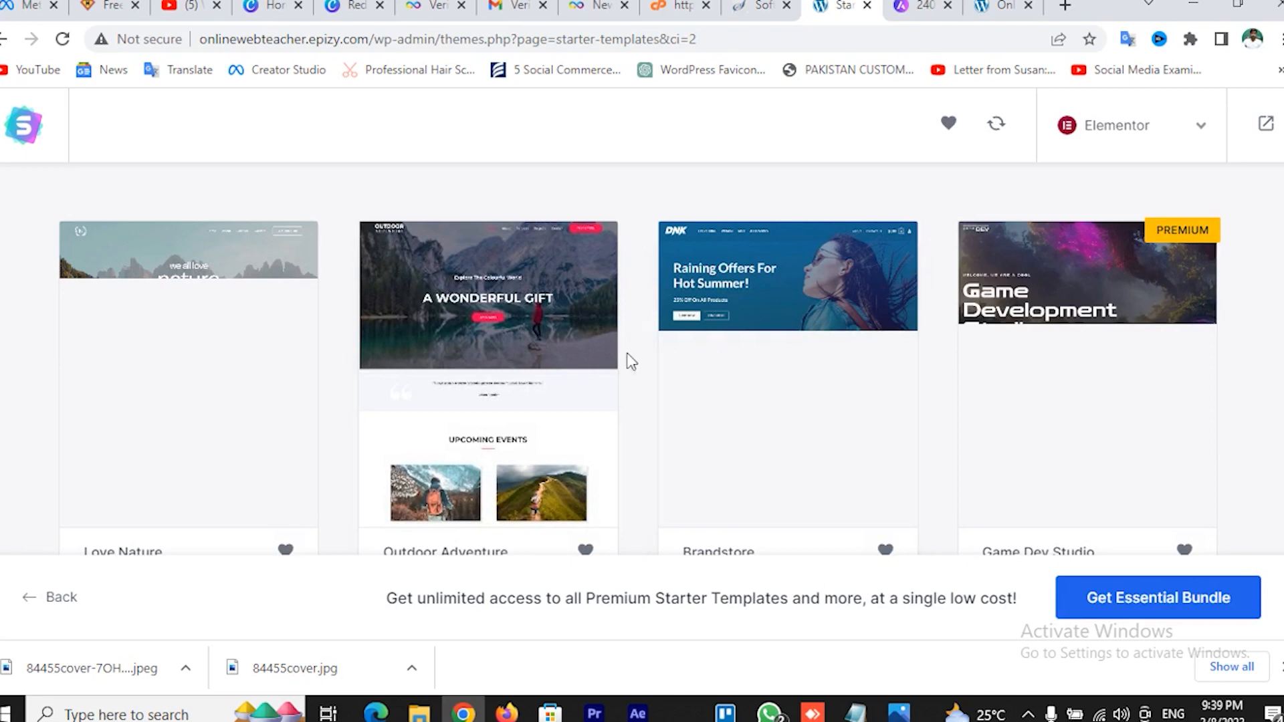
# Scroll through the Elementor starter designs such as Personal Portfolio, Flavio Restaurant and Plant Shop
pyautogui.scroll(-4, 622, 371)
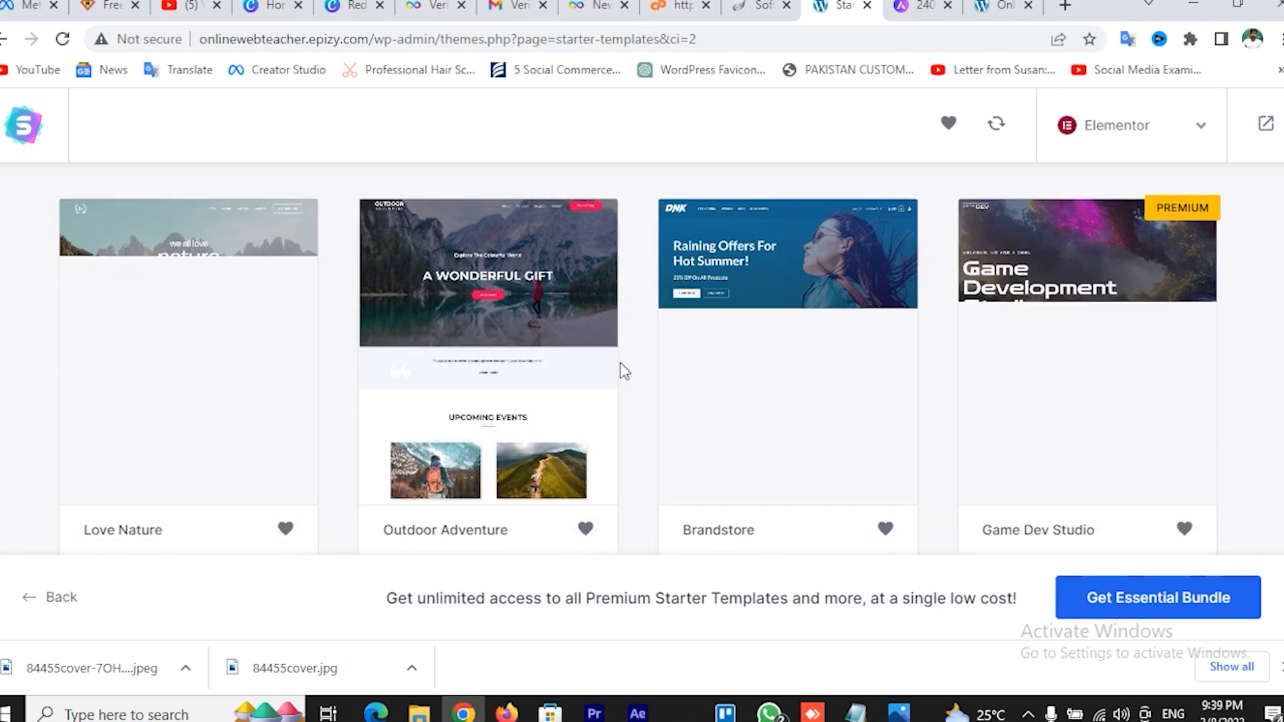
pyautogui.scroll(5, 601, 375)
pyautogui.scroll(-12, 634, 372)
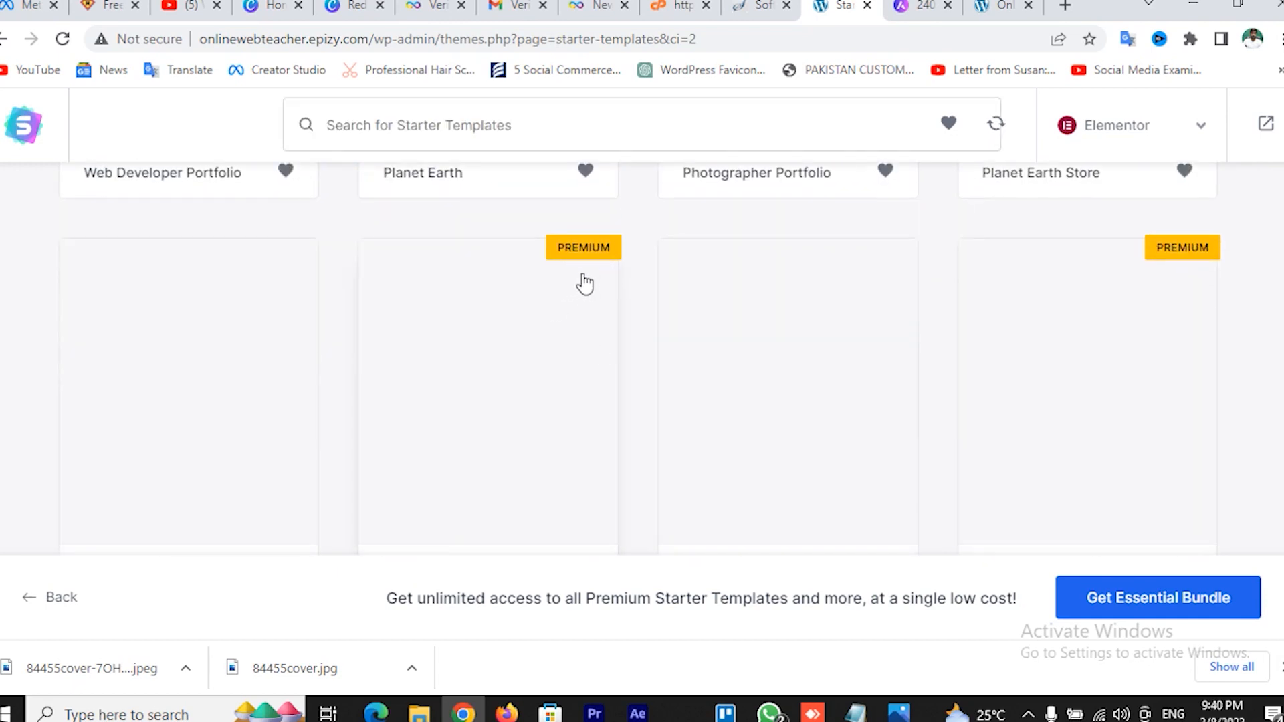
pyautogui.scroll(1, 588, 296)
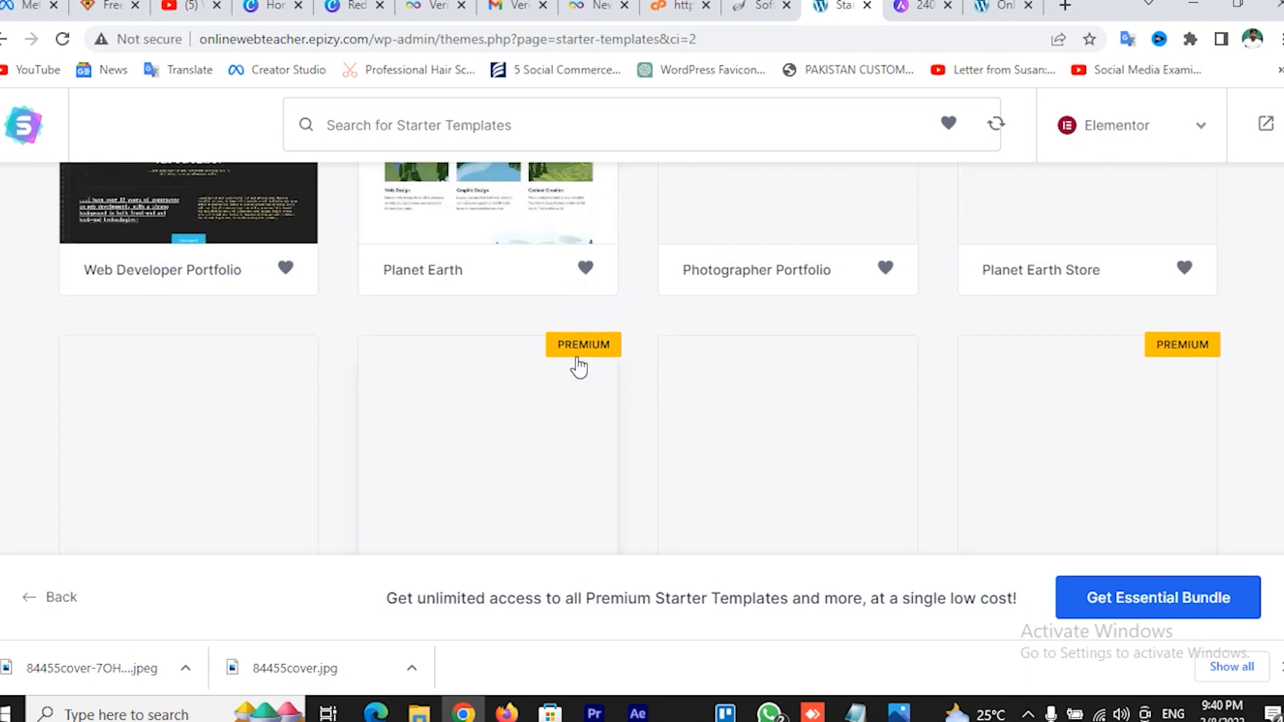
pyautogui.scroll(4, 579, 367)
pyautogui.scroll(5, 523, 349)
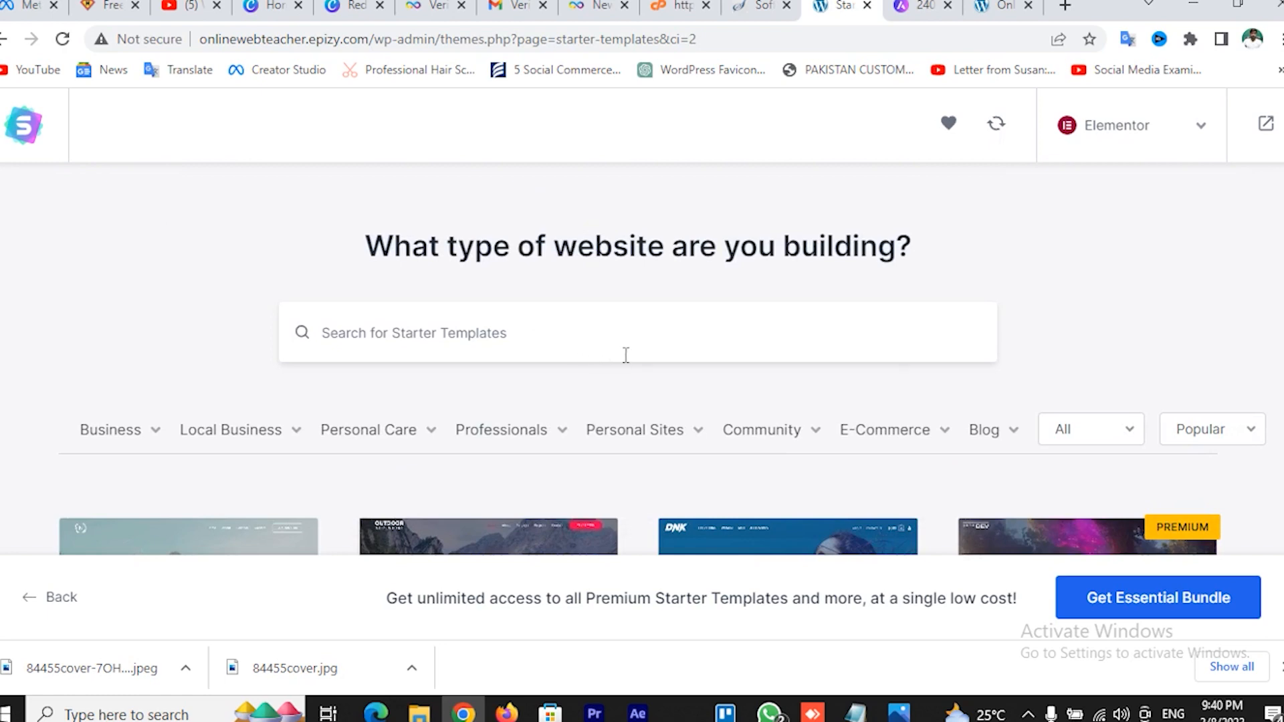
pyautogui.scroll(-5, 625, 355)
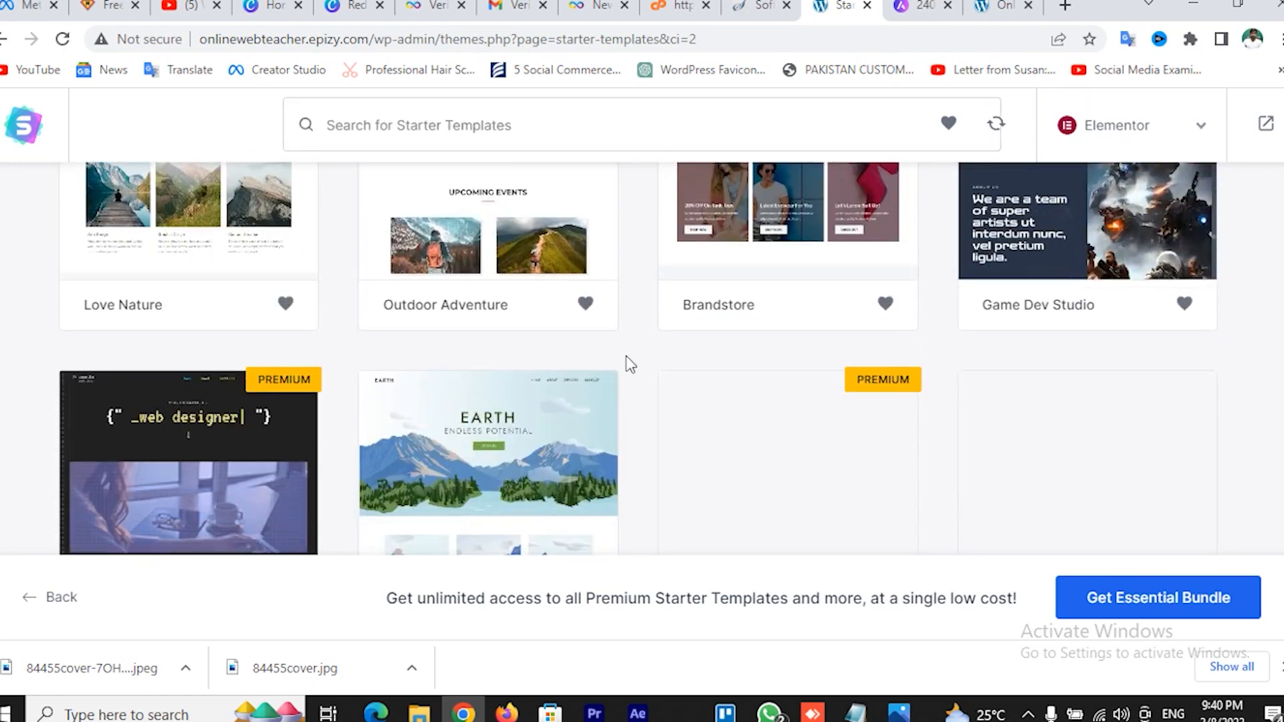
pyautogui.scroll(3, 629, 364)
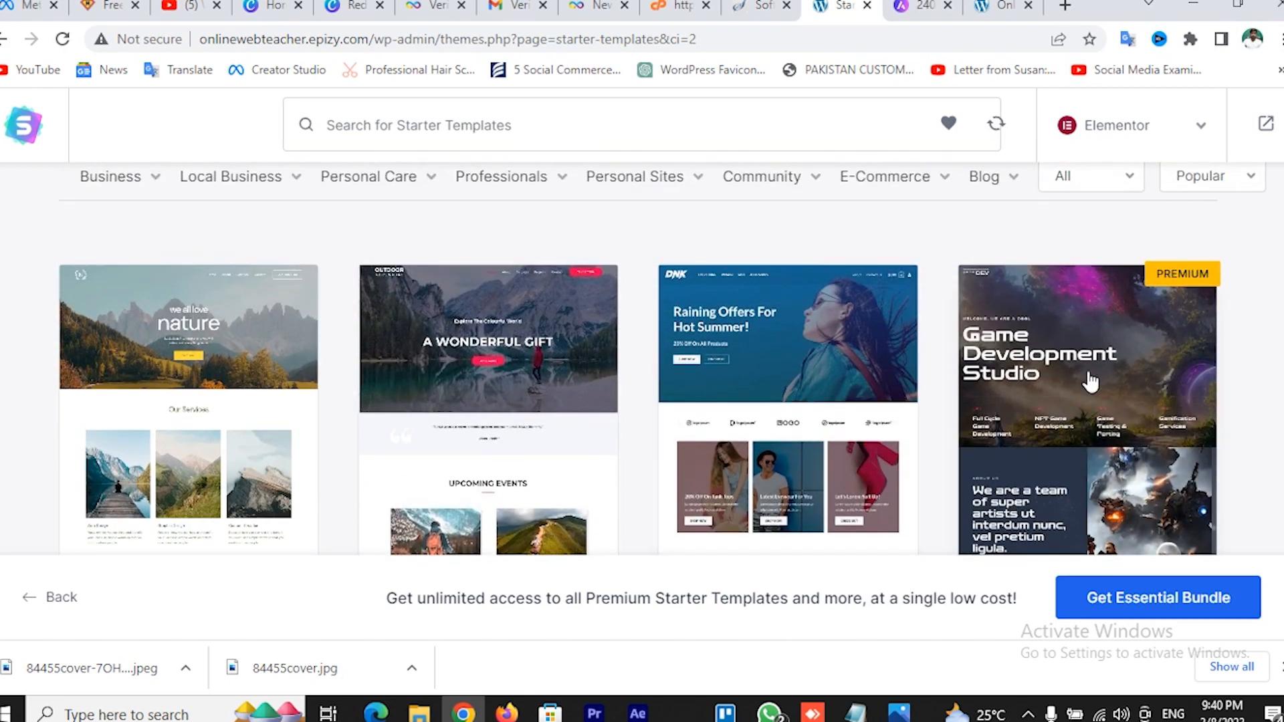
pyautogui.scroll(-3, 786, 384)
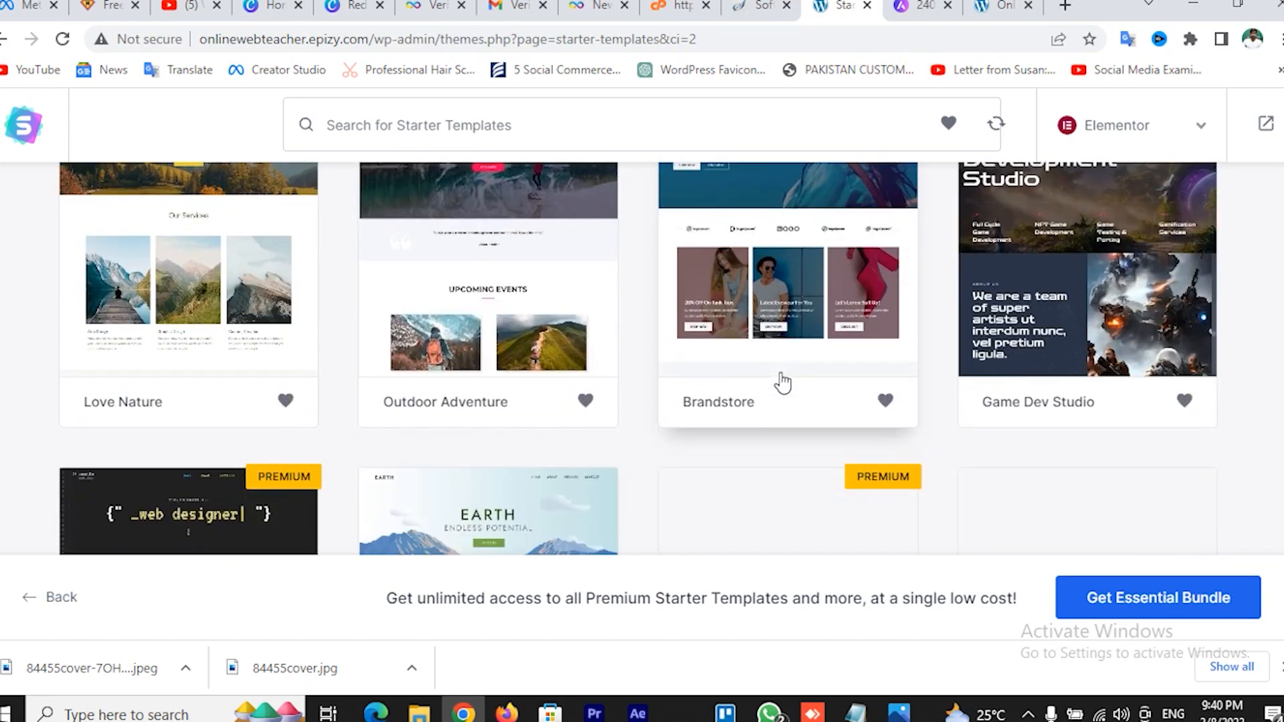
pyautogui.scroll(3, 778, 381)
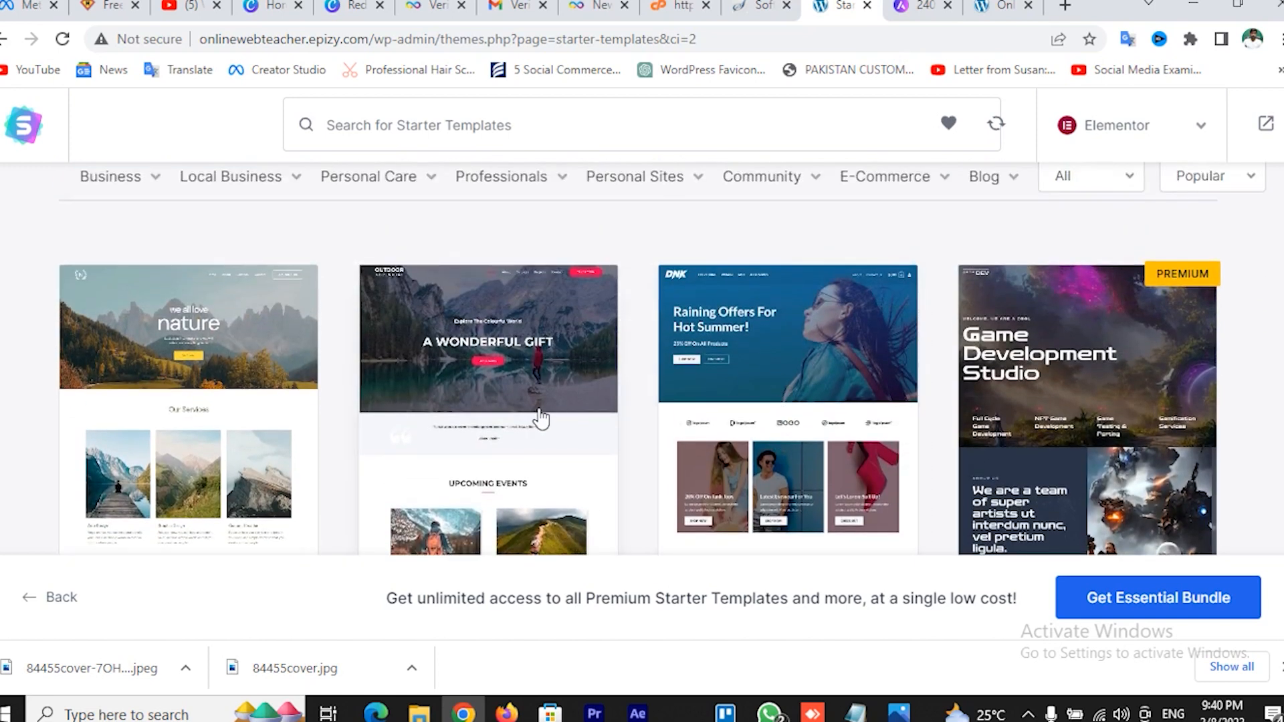
pyautogui.scroll(-10, 544, 417)
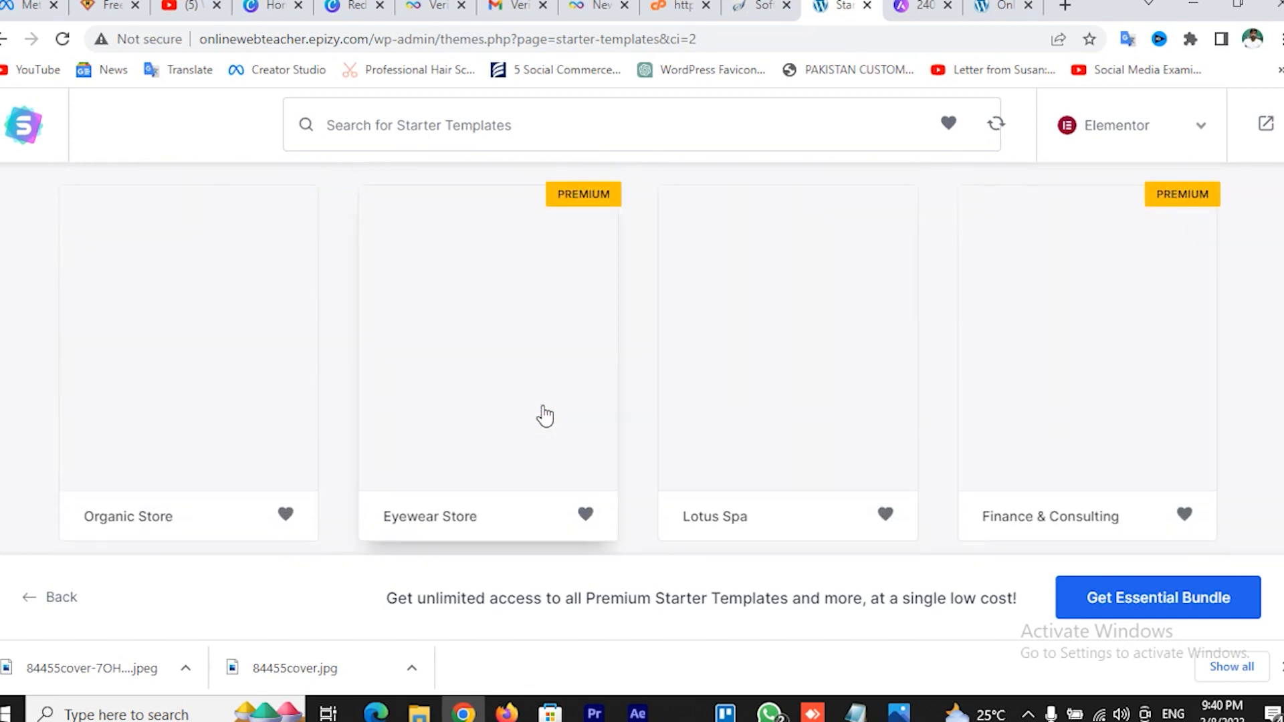
pyautogui.scroll(-6, 611, 381)
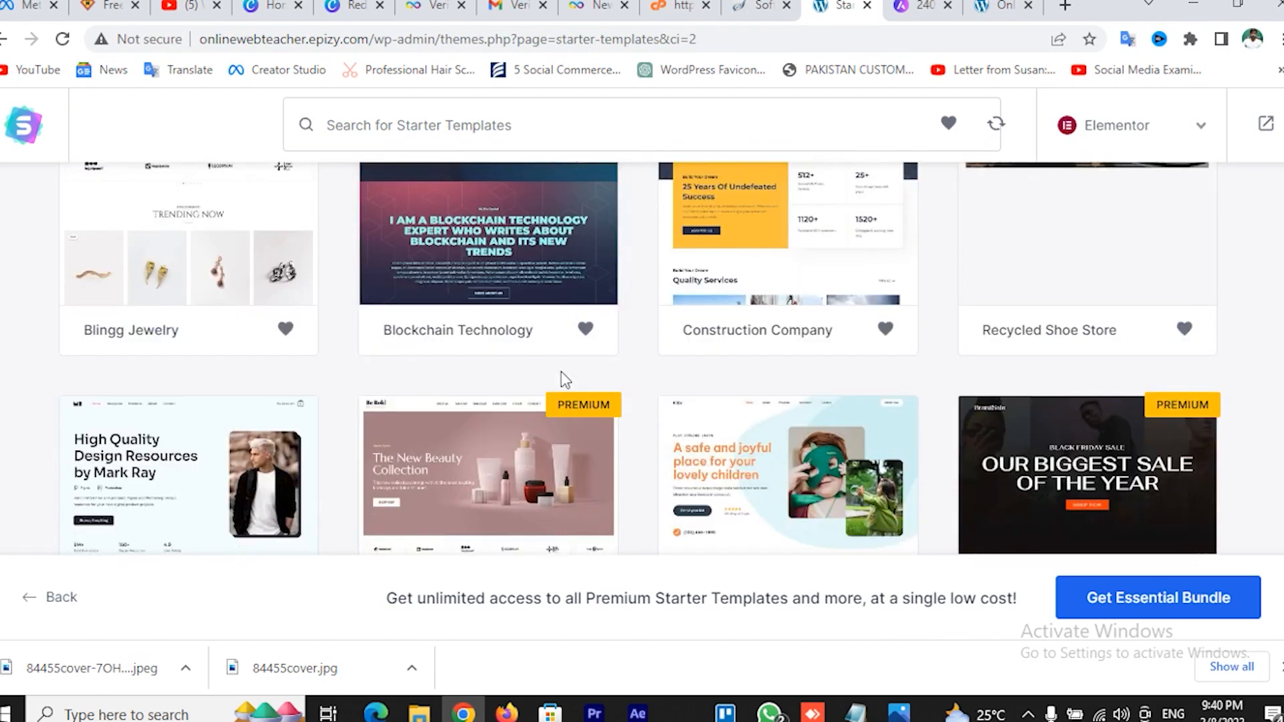
pyautogui.scroll(-4, 608, 377)
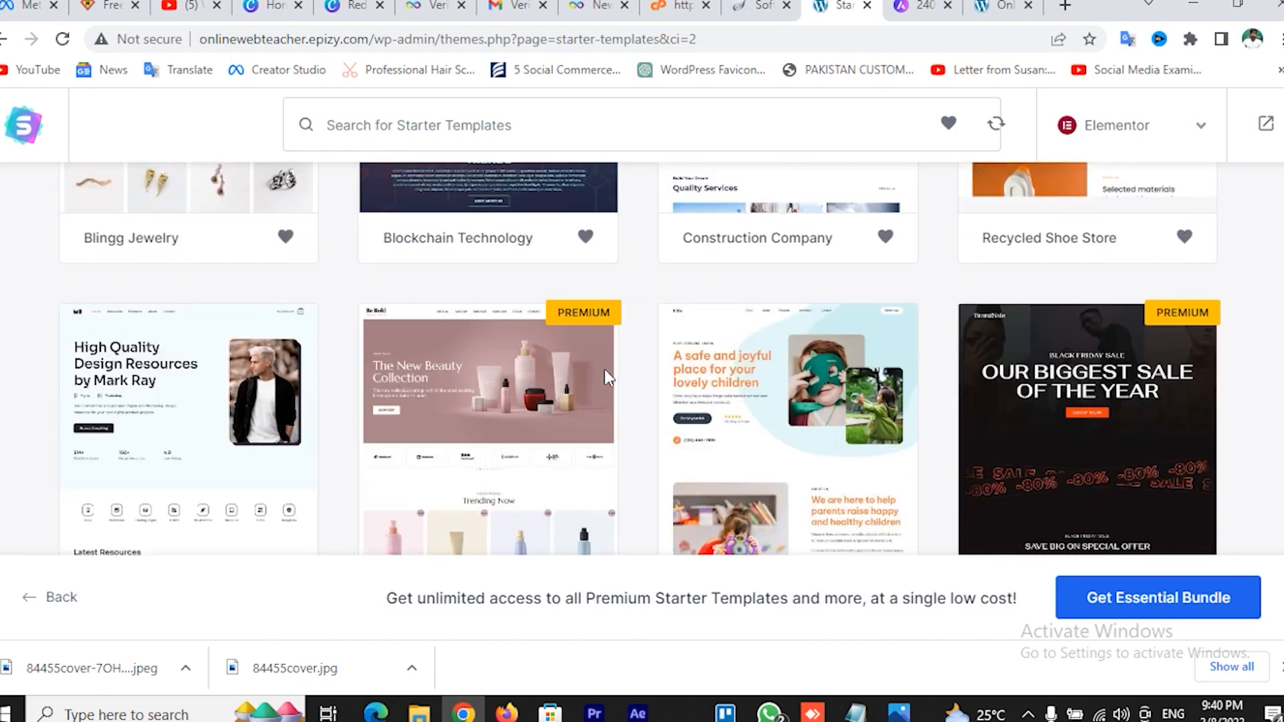
pyautogui.scroll(-3, 607, 380)
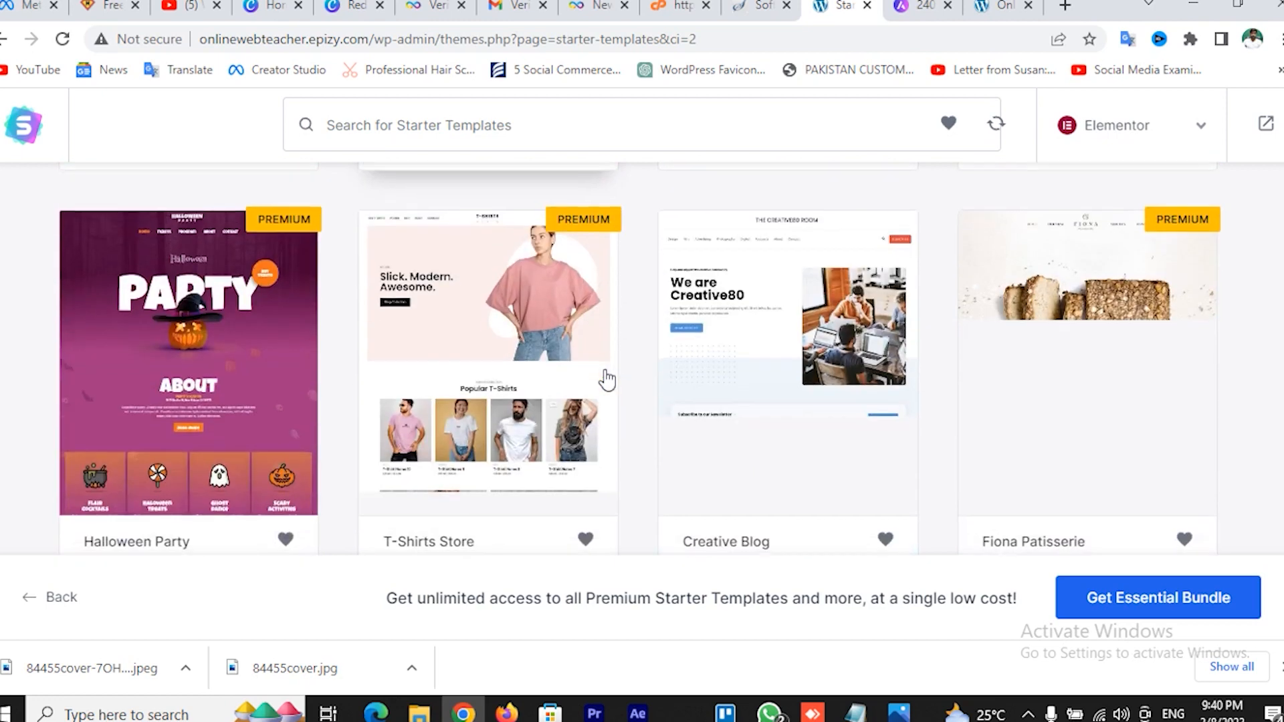
pyautogui.scroll(-3, 639, 381)
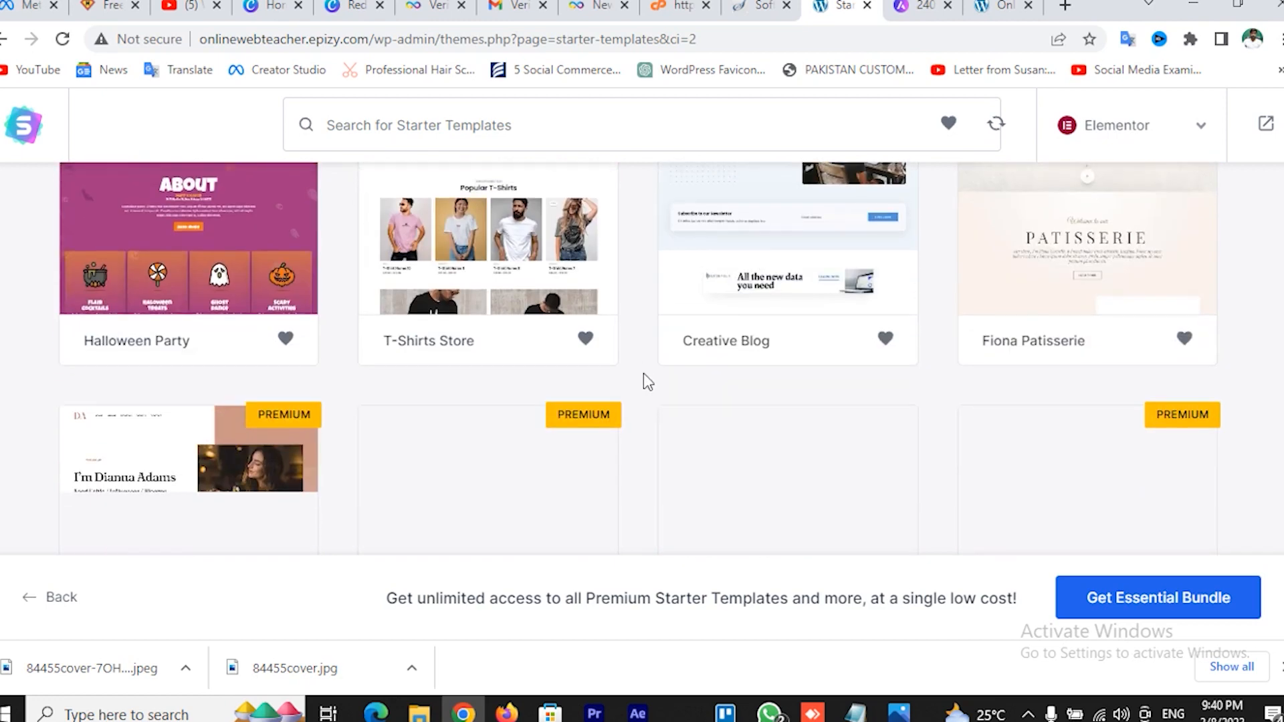
pyautogui.scroll(-3, 643, 373)
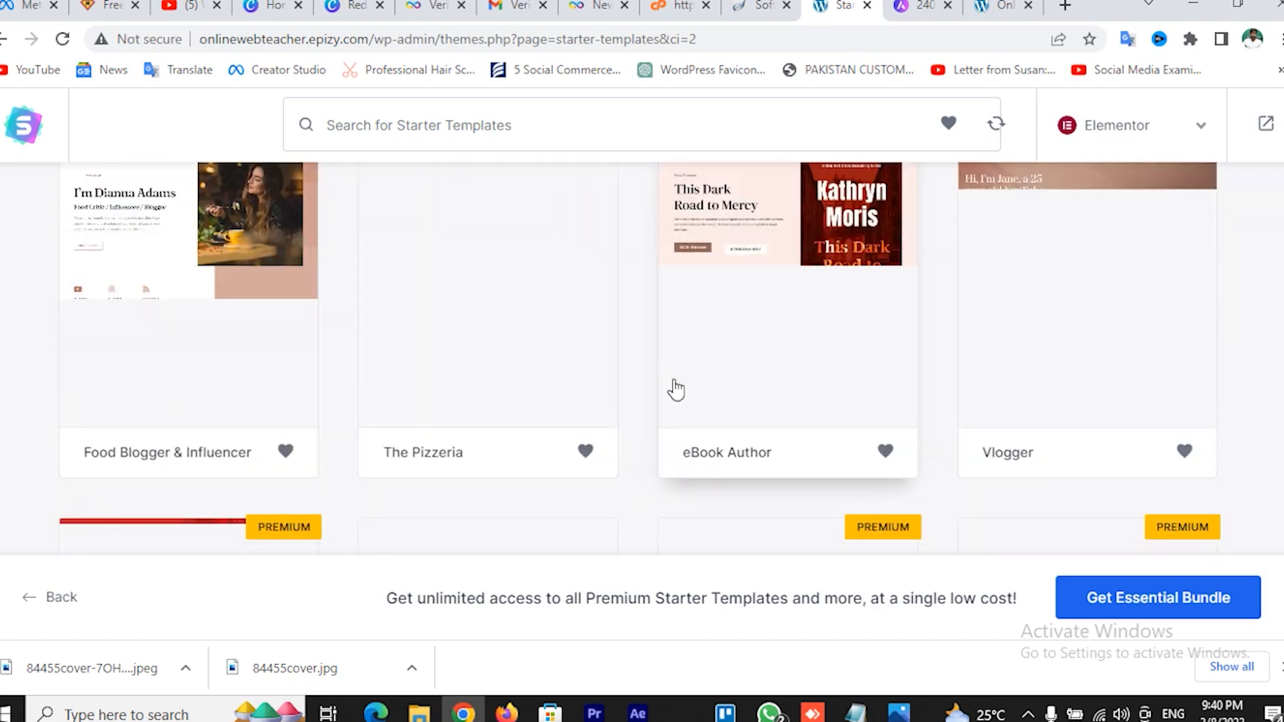
pyautogui.scroll(3, 676, 388)
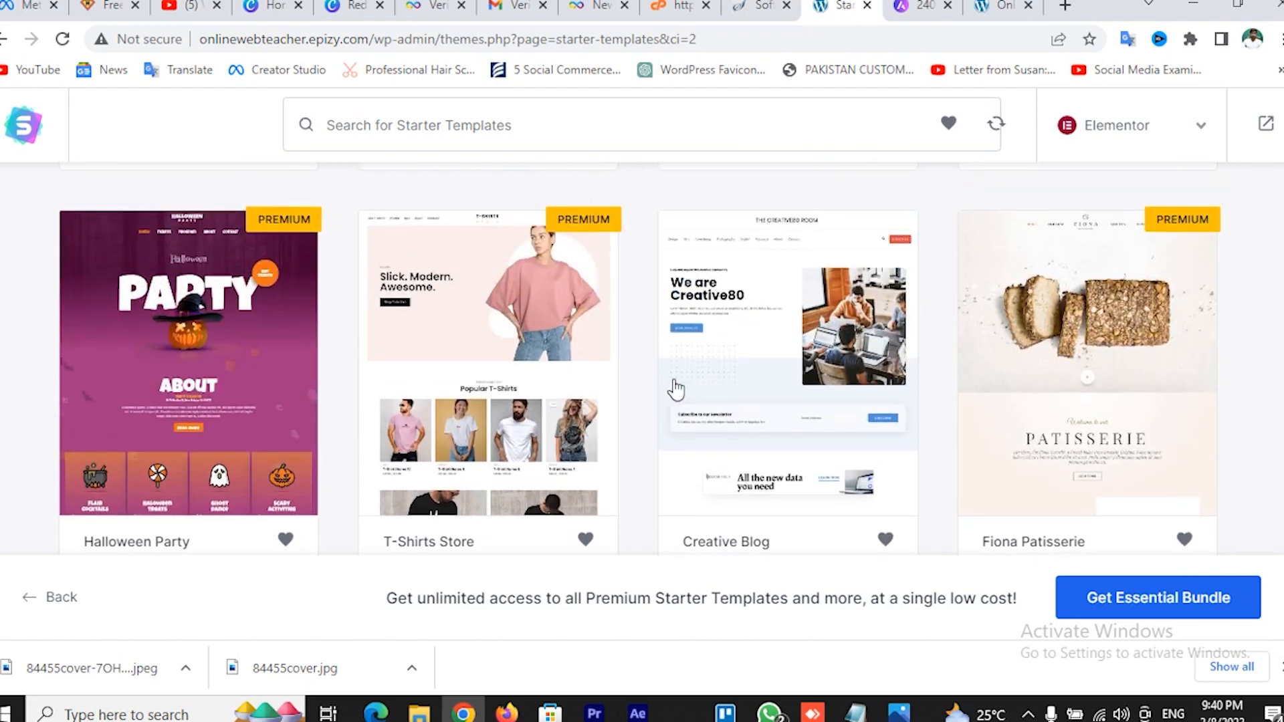
pyautogui.scroll(5, 676, 388)
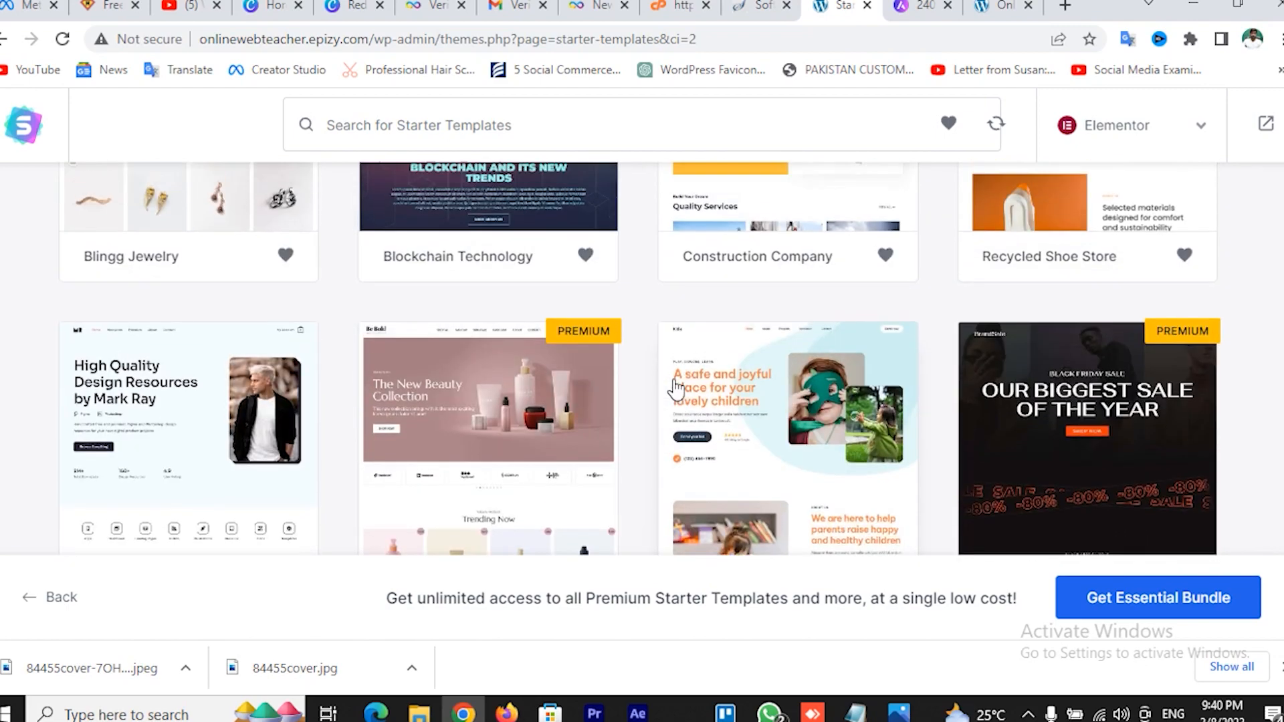
pyautogui.scroll(-3, 675, 388)
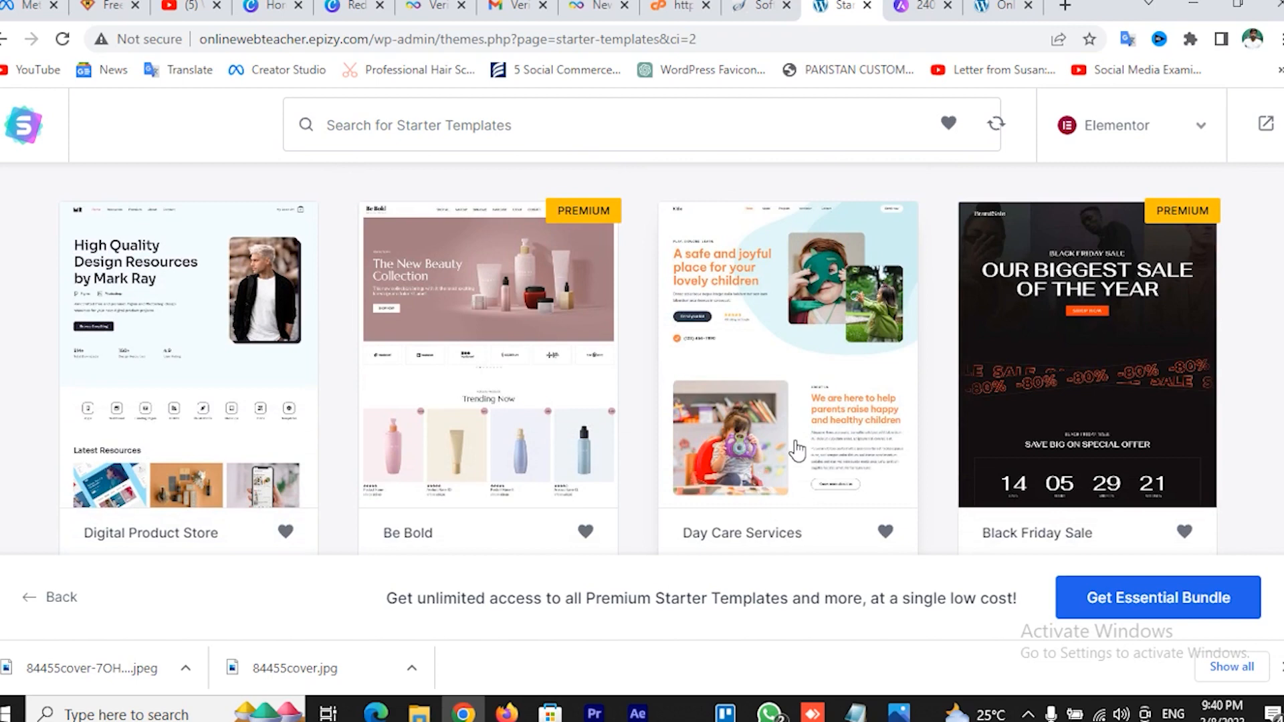
pyautogui.scroll(-8, 803, 436)
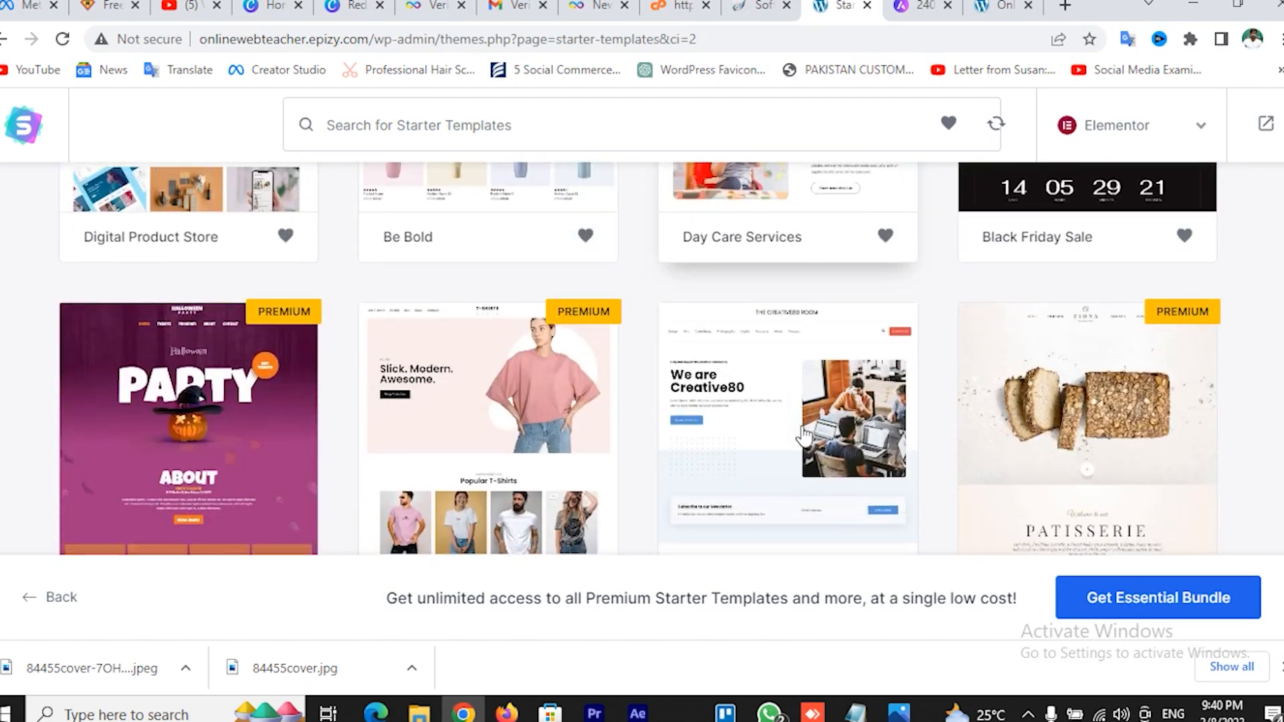
pyautogui.scroll(-3, 803, 436)
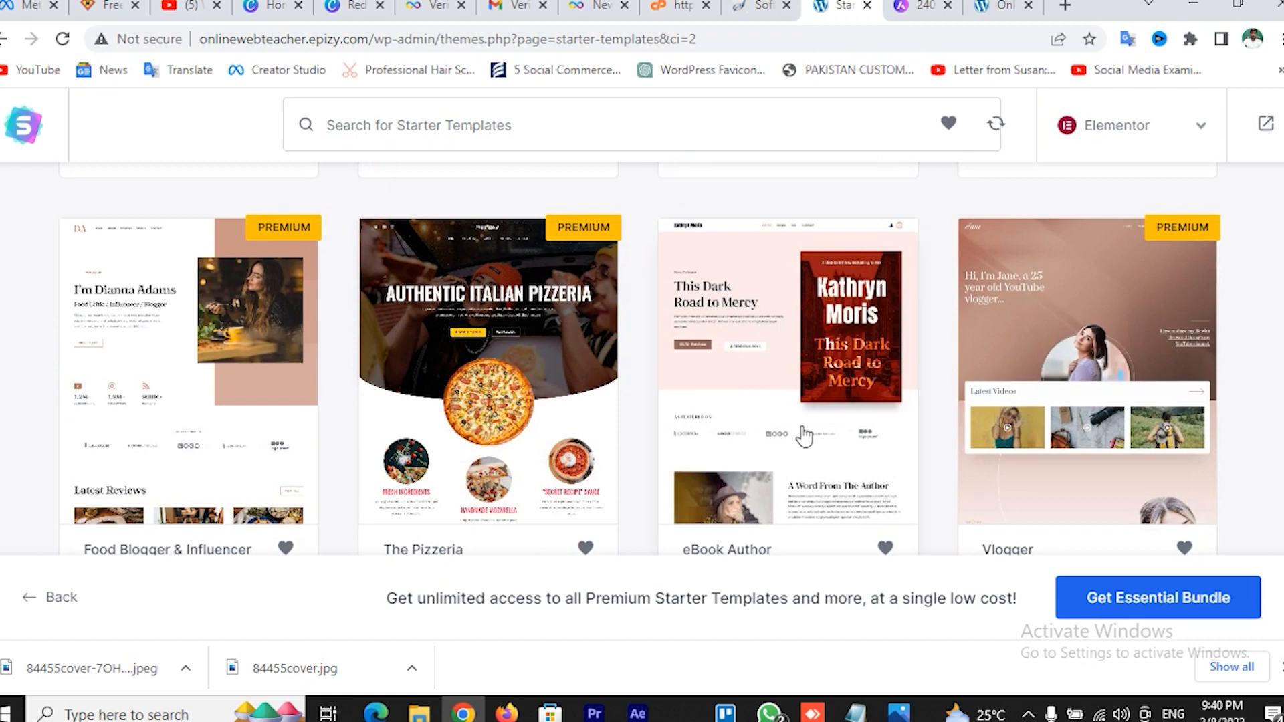
pyautogui.scroll(-1, 803, 436)
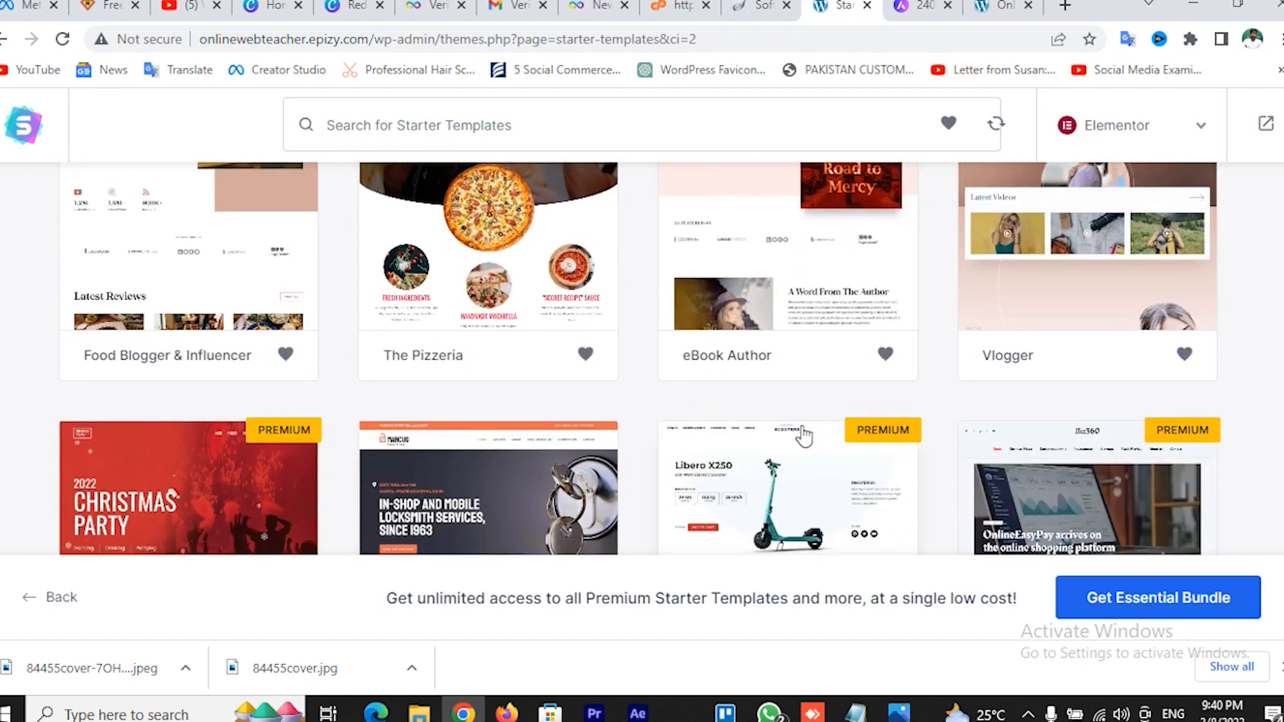
pyautogui.scroll(3, 803, 436)
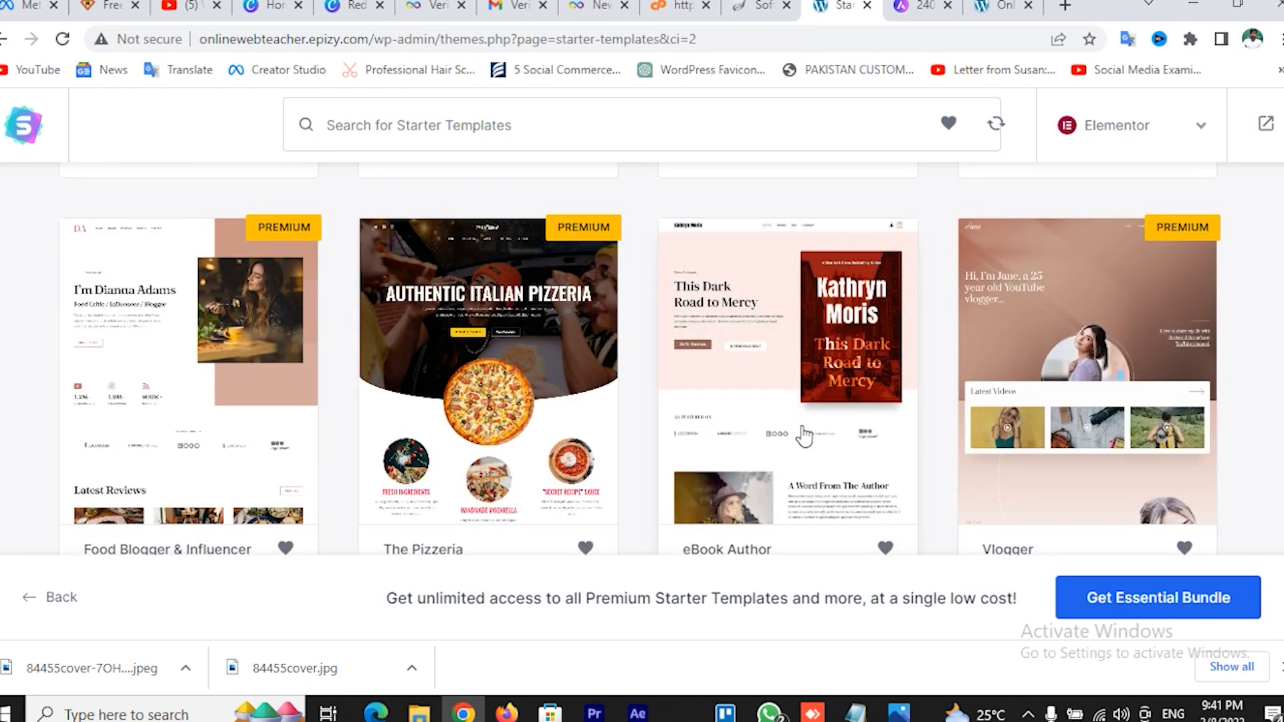
pyautogui.scroll(-5, 804, 436)
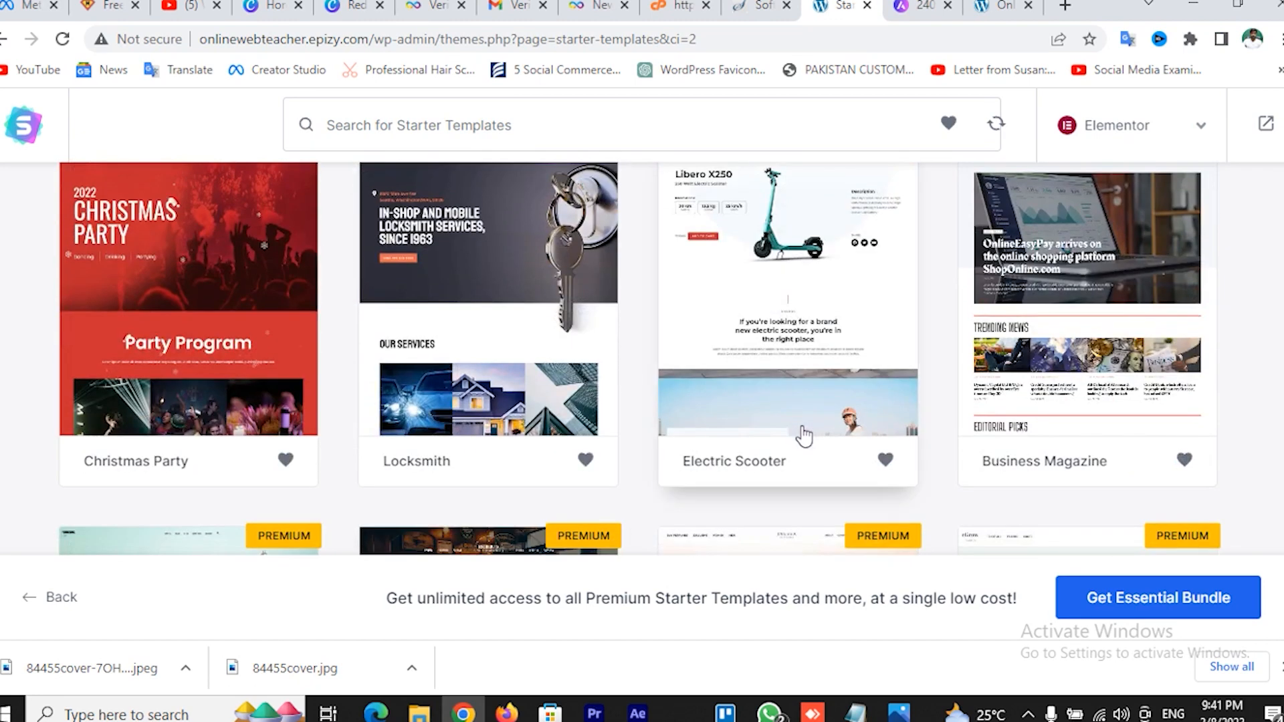
pyautogui.scroll(2, 1092, 473)
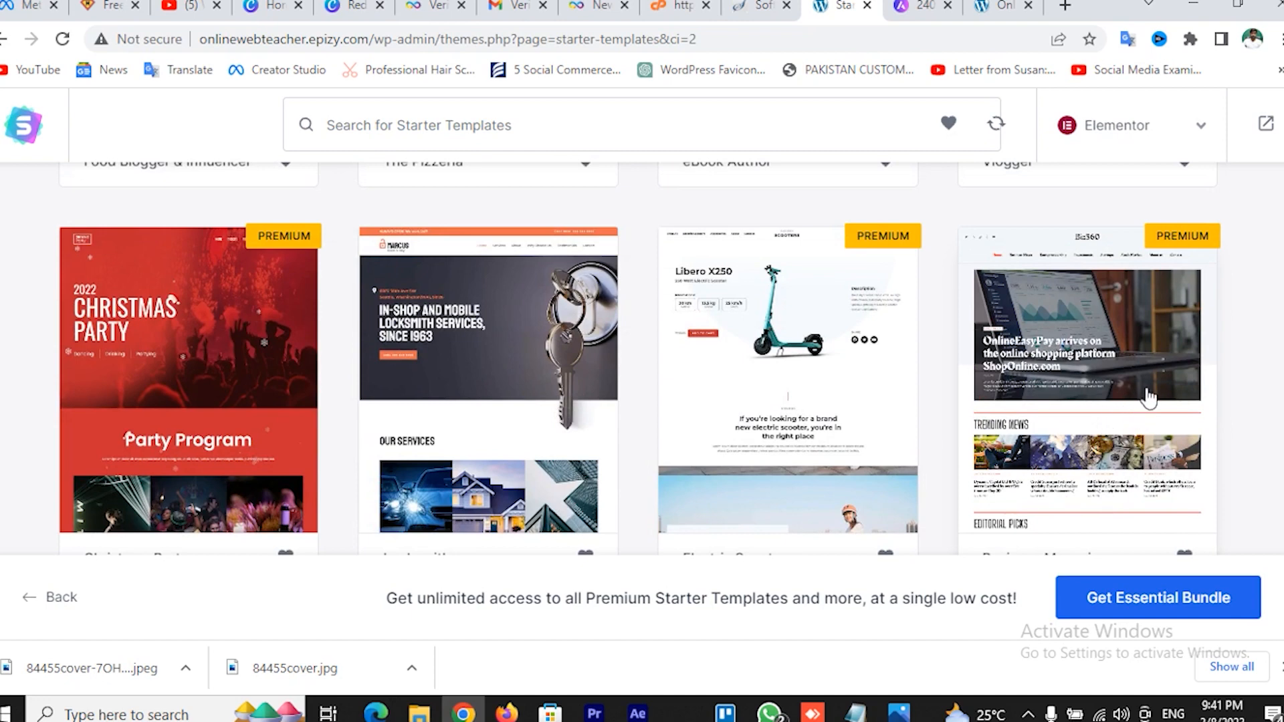
pyautogui.scroll(2, 1123, 426)
pyautogui.scroll(-10, 1123, 424)
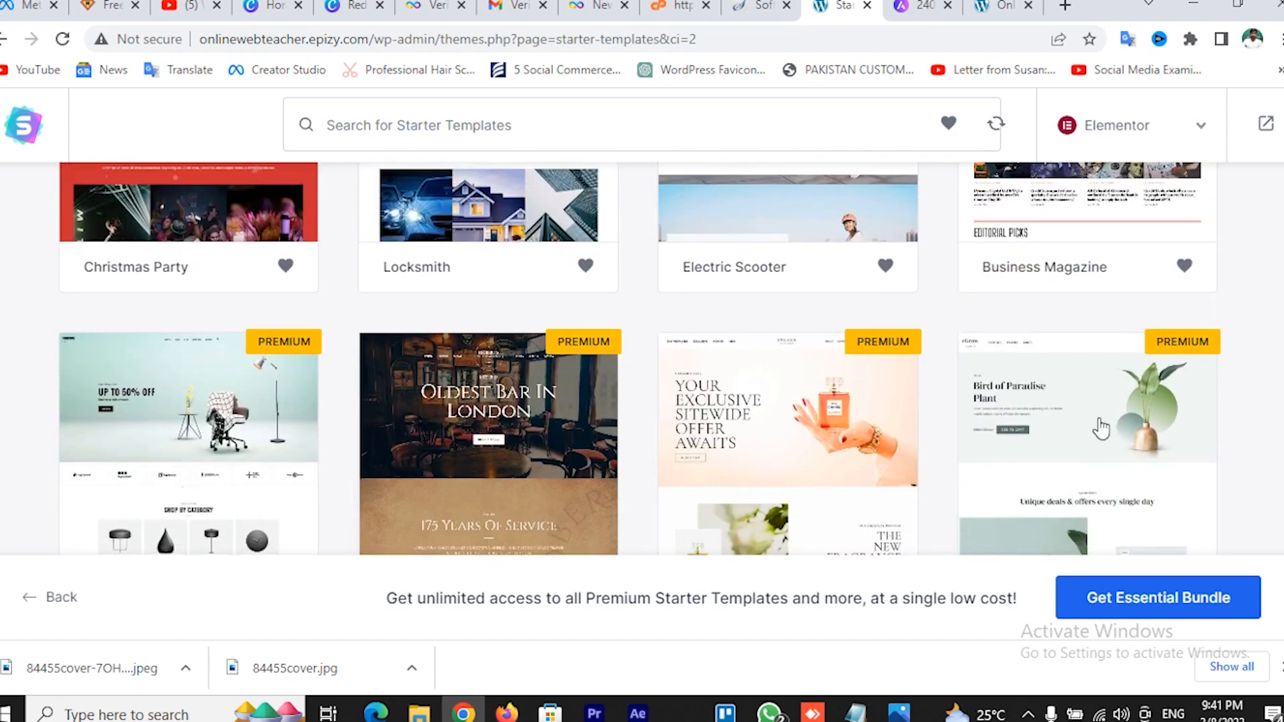
pyautogui.scroll(-2, 1101, 428)
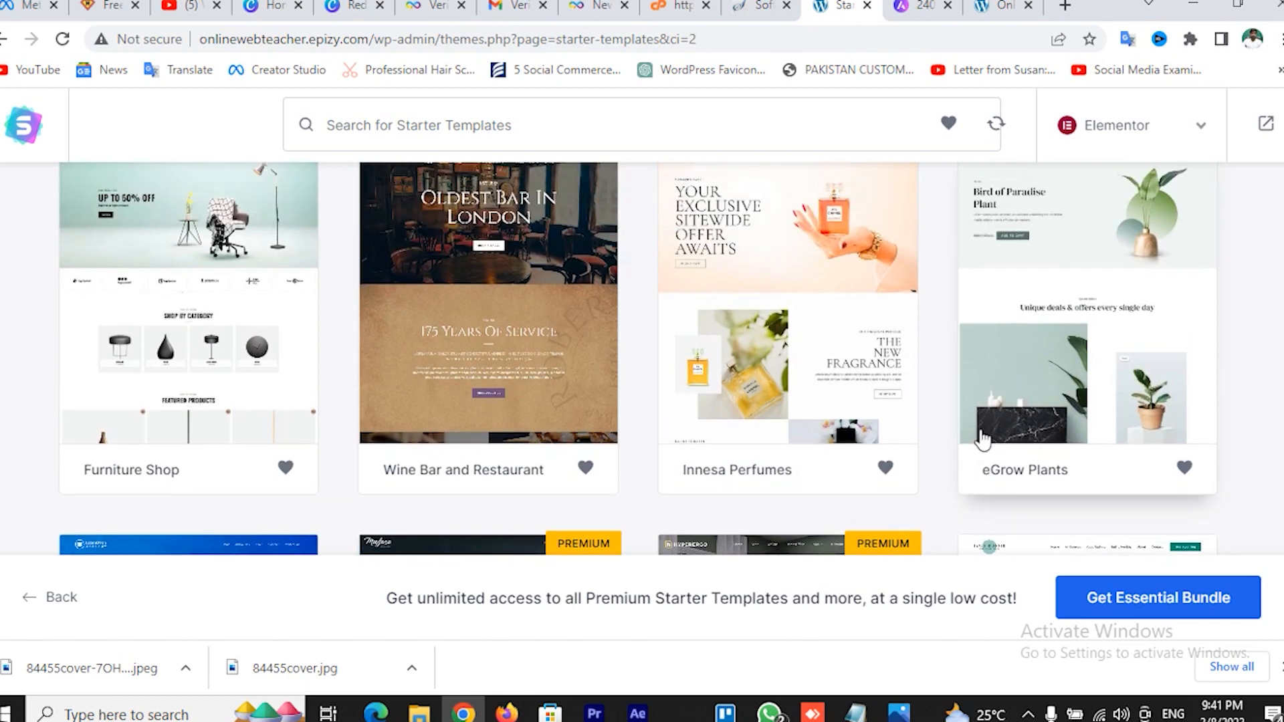
pyautogui.scroll(-3, 981, 435)
pyautogui.scroll(-1, 983, 440)
pyautogui.scroll(-1, 981, 440)
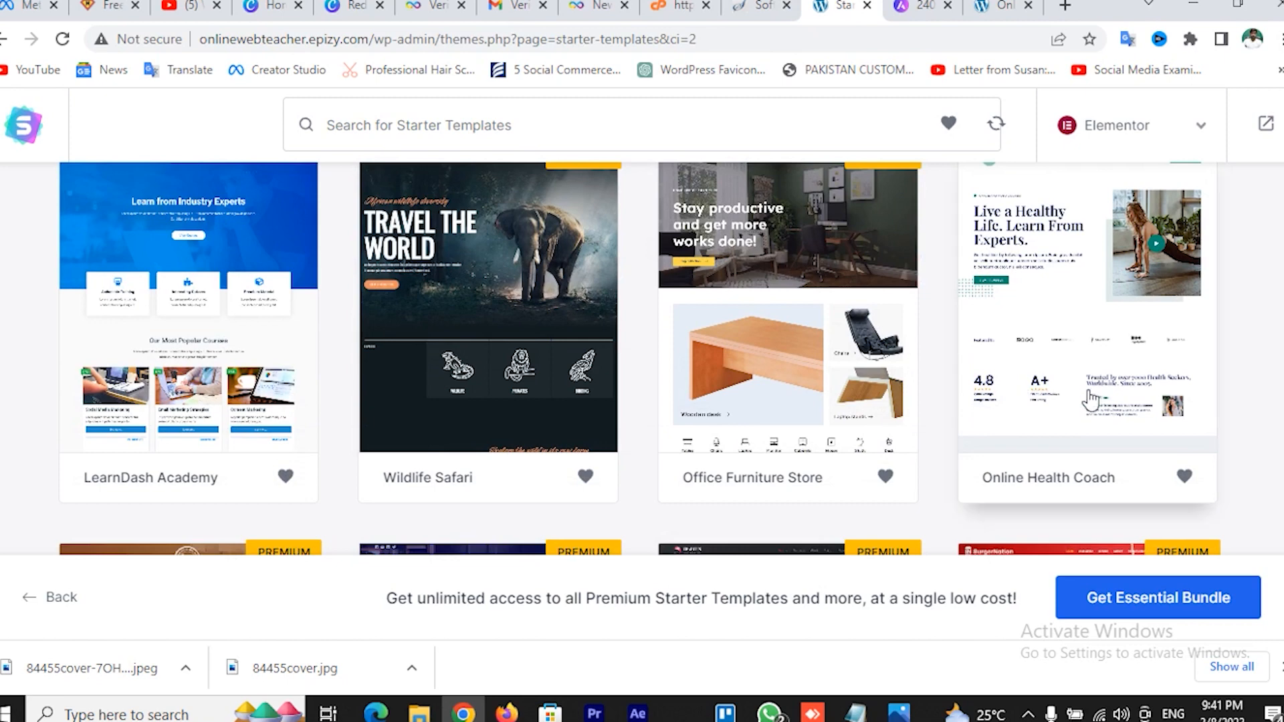
pyautogui.scroll(-5, 1090, 399)
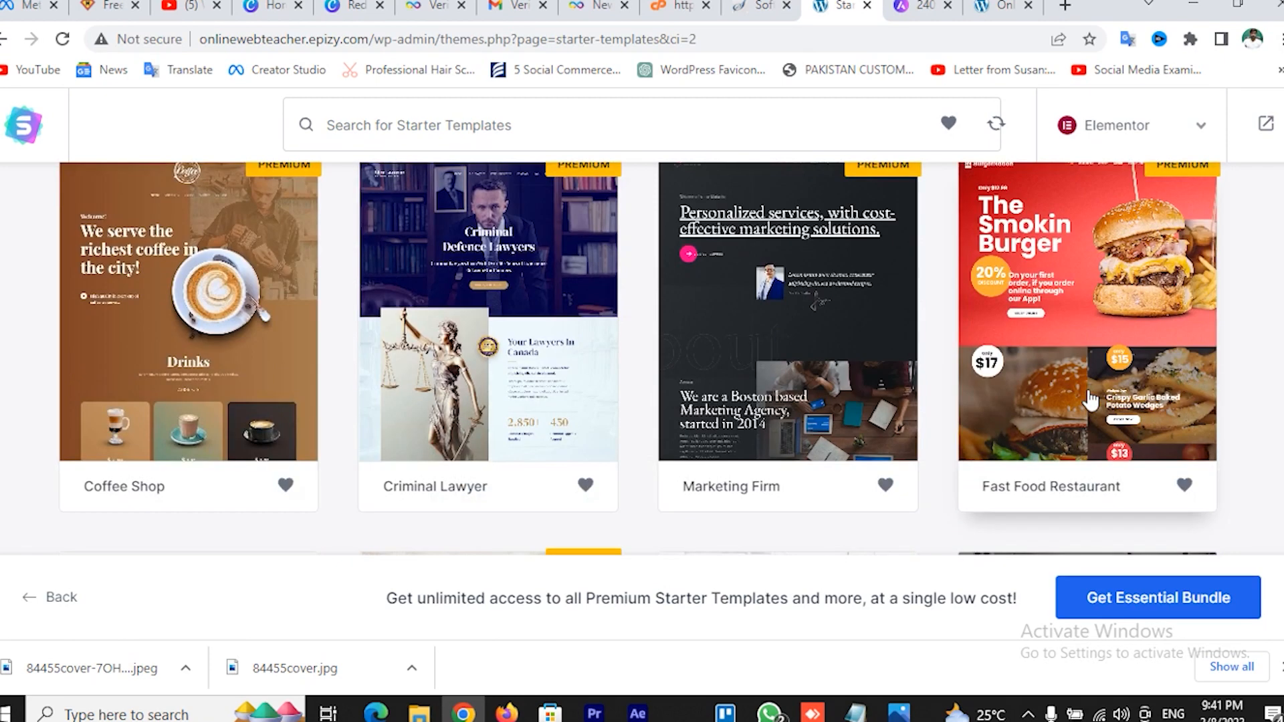
pyautogui.scroll(-5, 1088, 399)
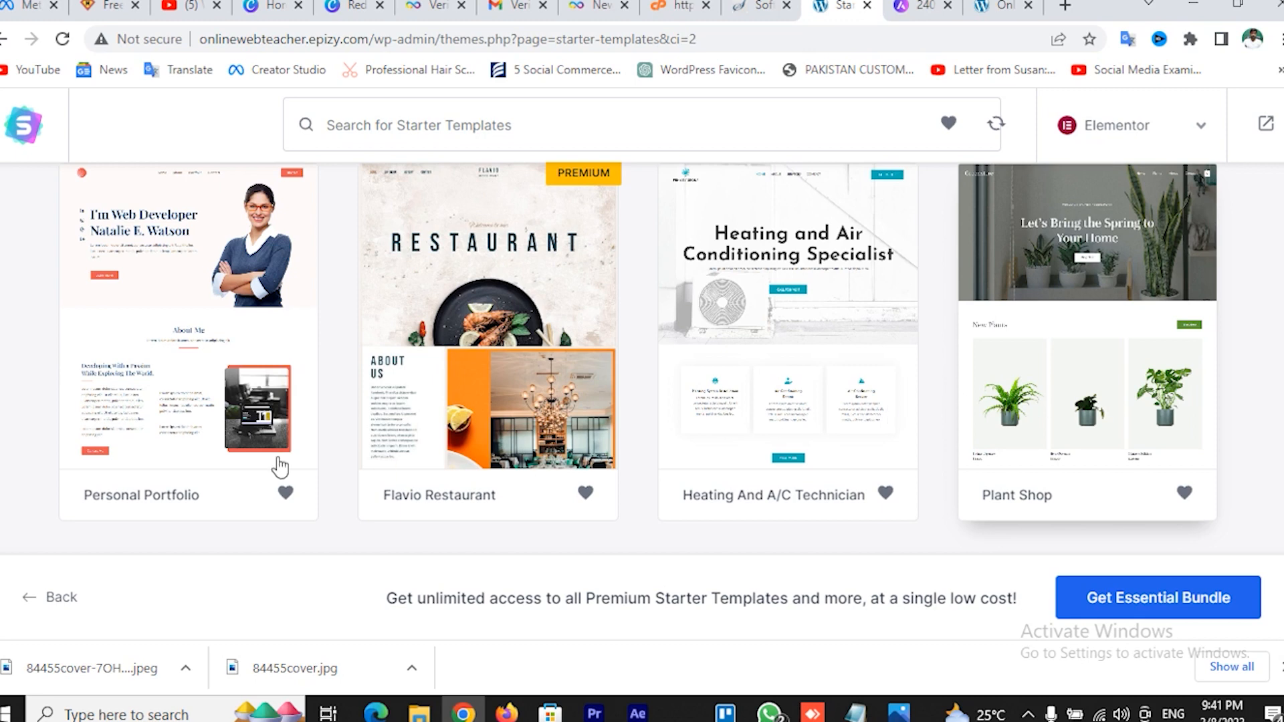
pyautogui.scroll(2, 210, 407)
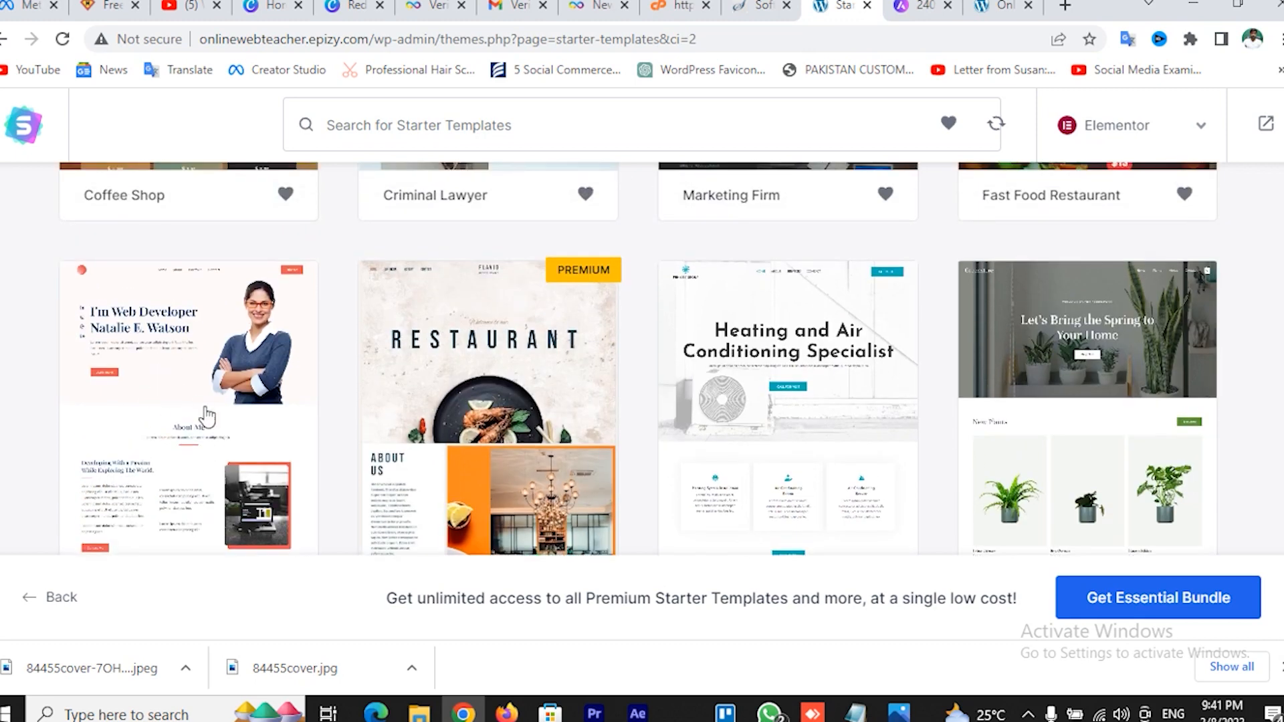
pyautogui.scroll(3, 209, 415)
pyautogui.scroll(-3, 209, 415)
# Choose the Personal Portfolio template, skip the logo, and keep the default colours and fonts
pyautogui.click(182, 420)
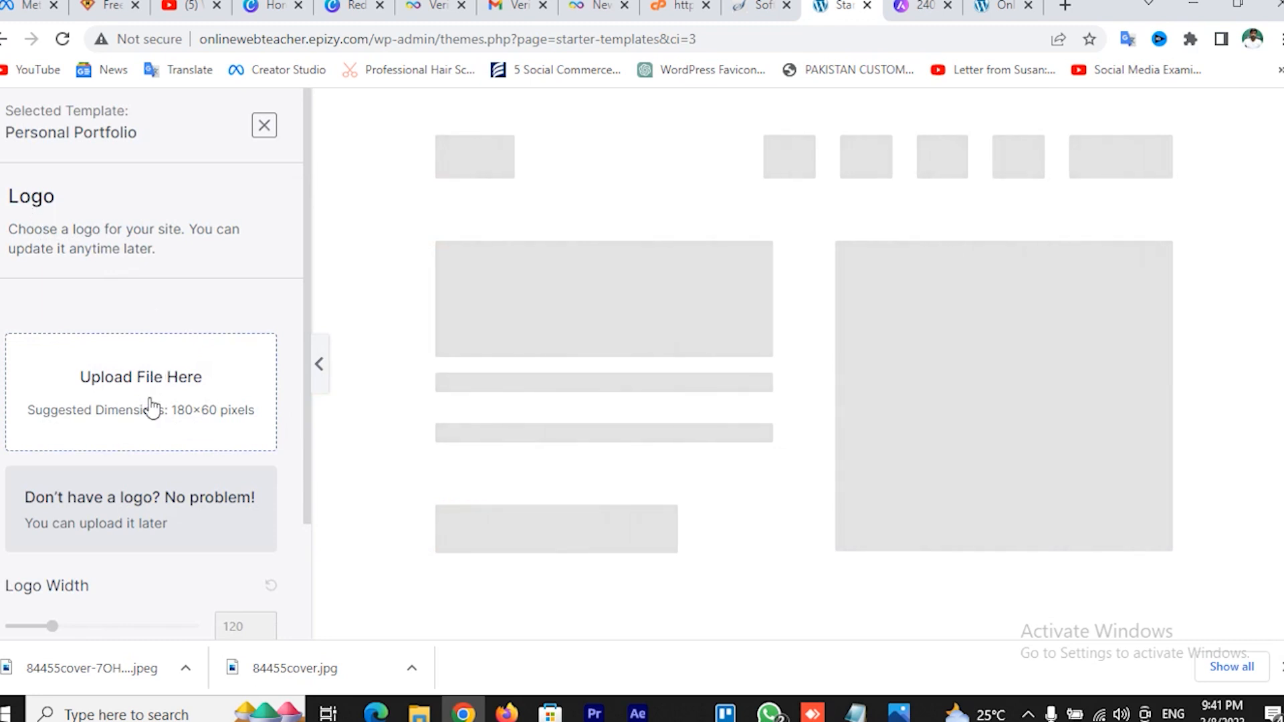
pyautogui.scroll(-2, 149, 401)
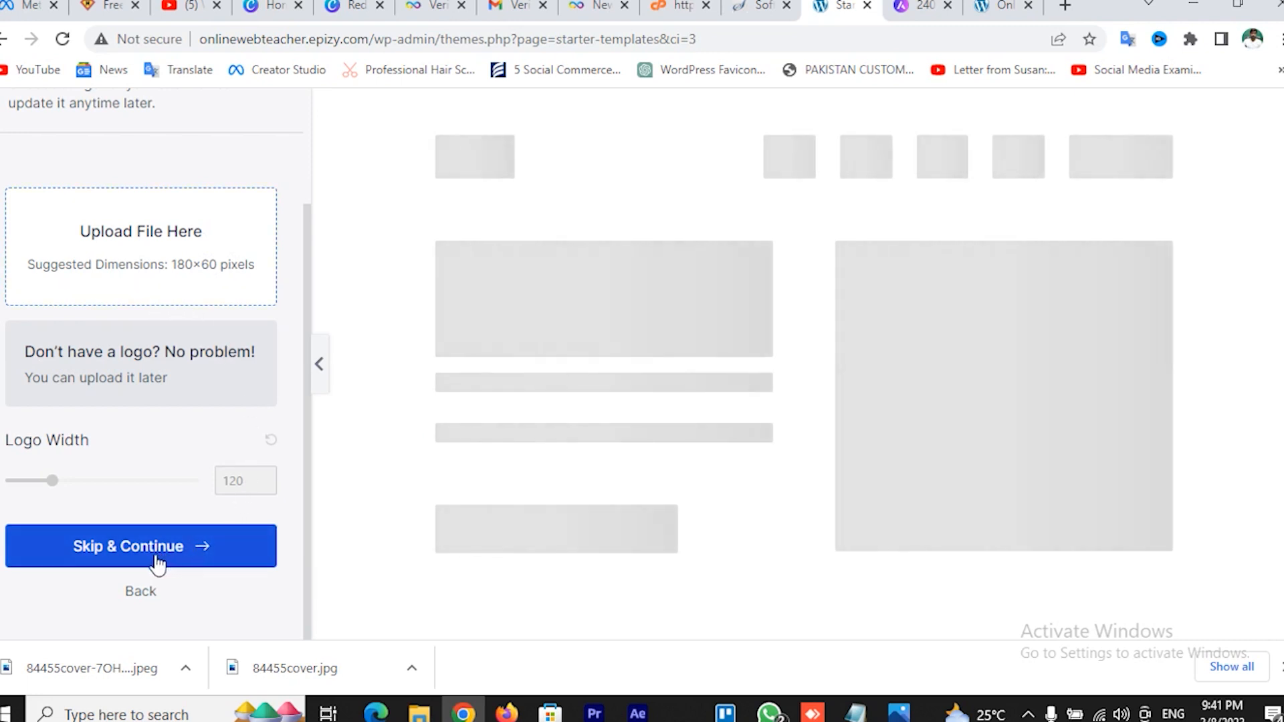
pyautogui.scroll(3, 135, 392)
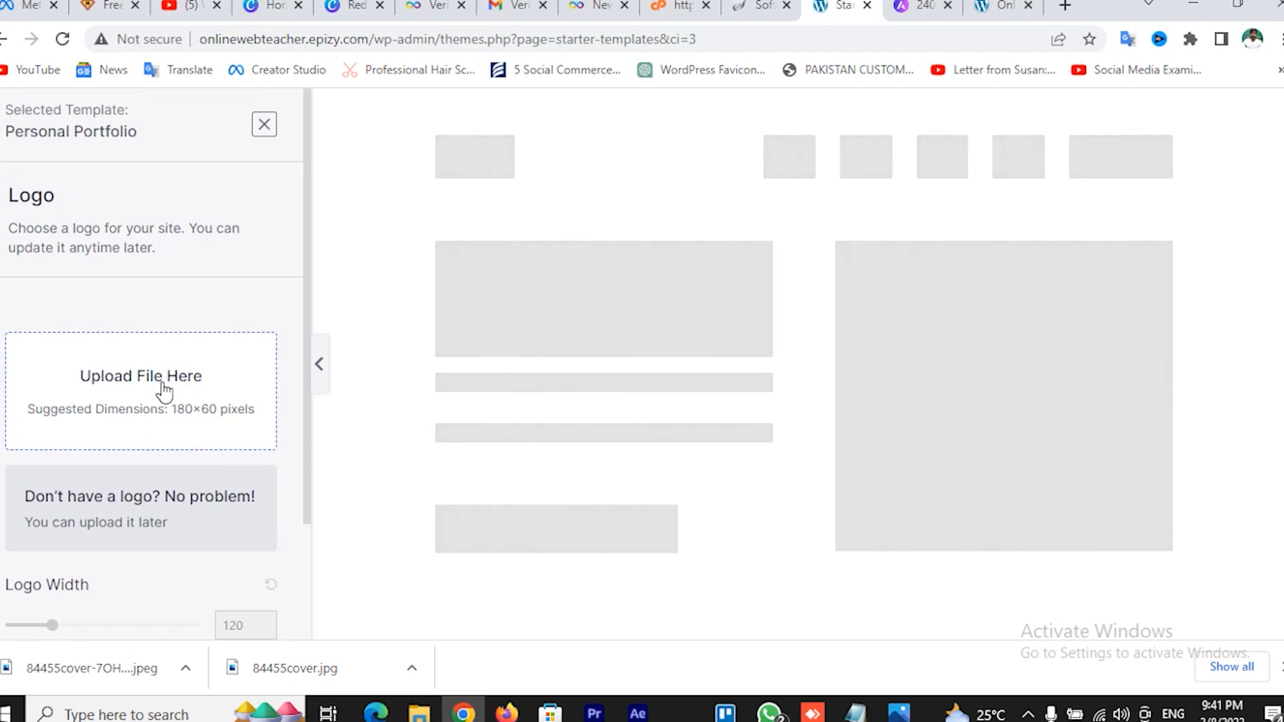
pyautogui.scroll(-2, 163, 390)
pyautogui.click(163, 552)
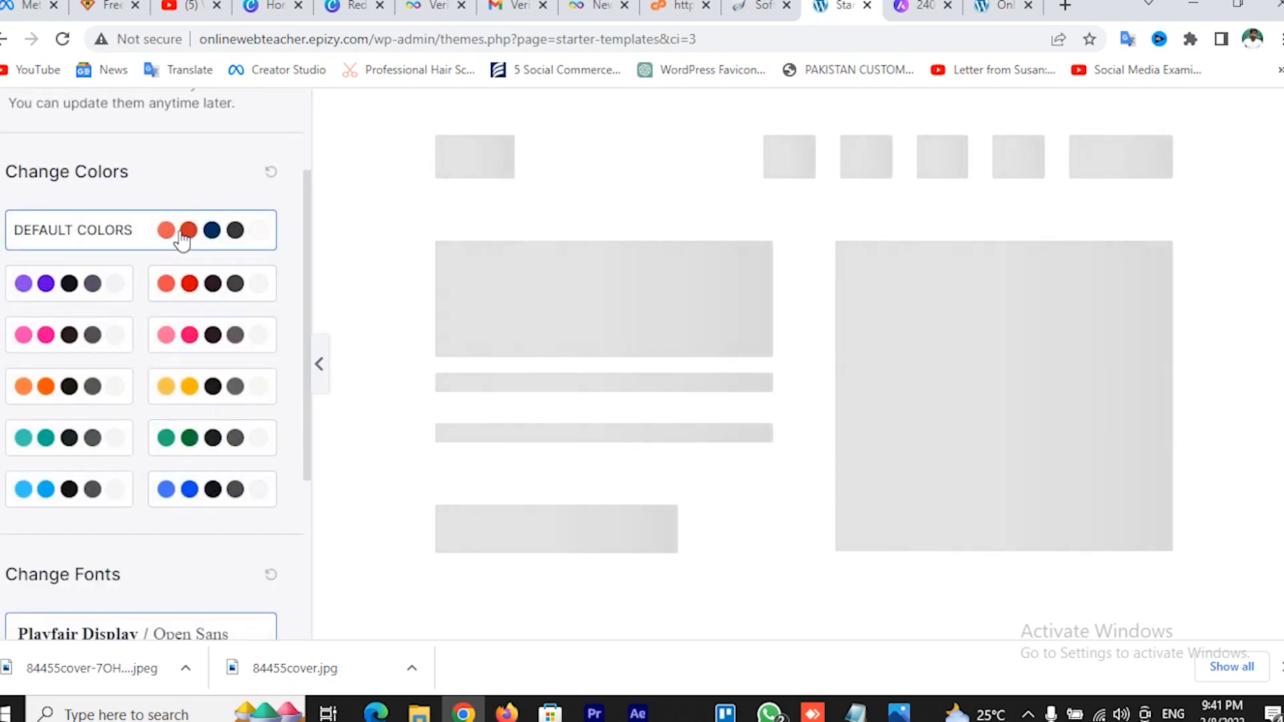
pyautogui.scroll(-4, 209, 244)
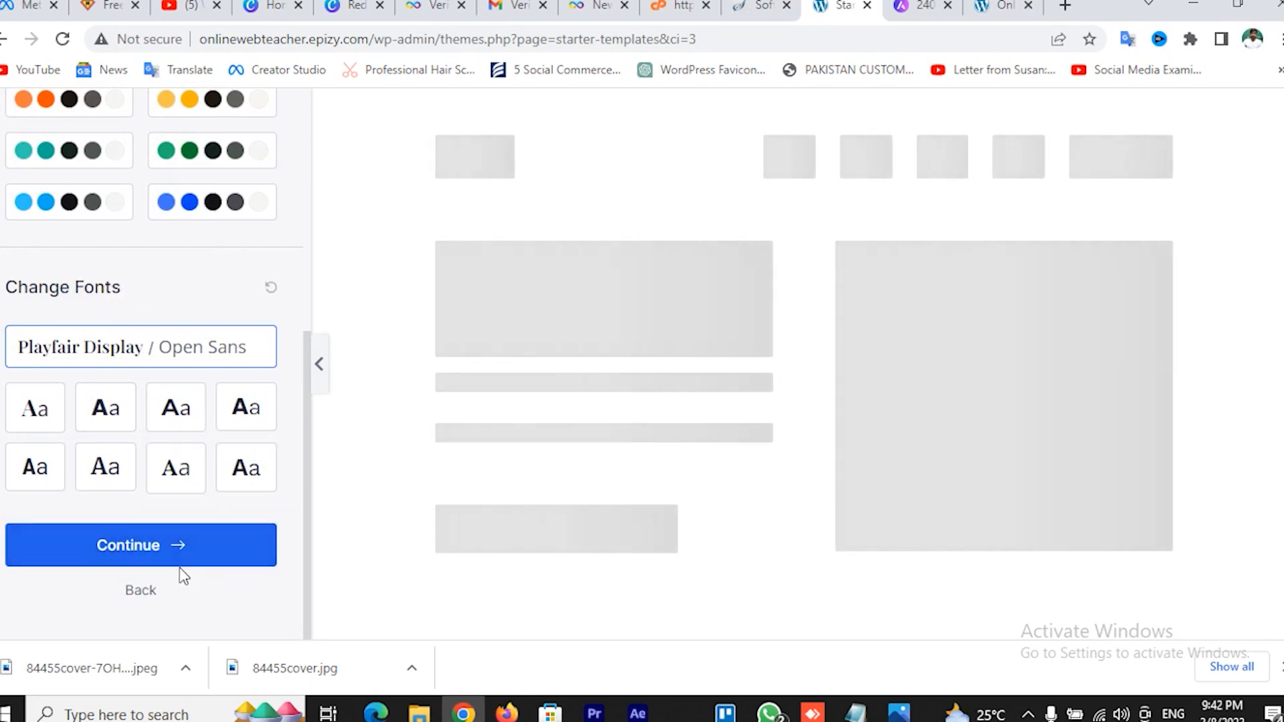
pyautogui.click(129, 559)
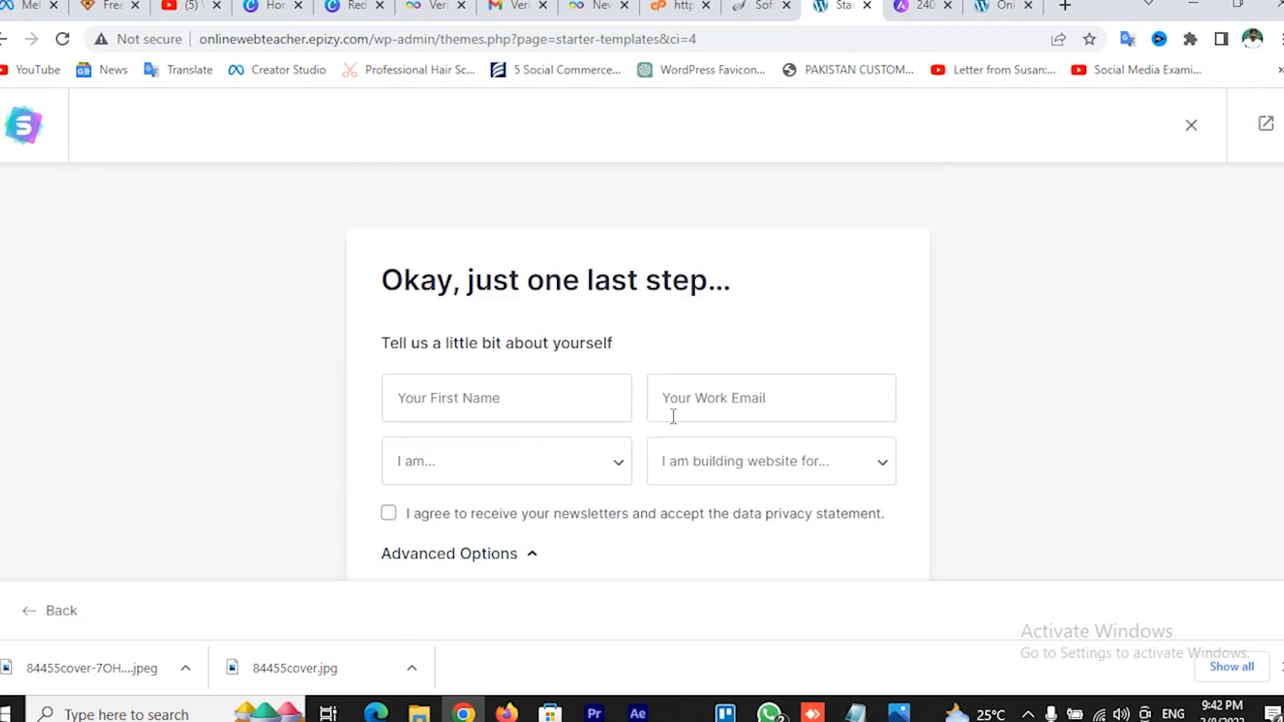
# Fill in the first name and work email from the browser's saved suggestions
pyautogui.scroll(-2, 567, 421)
pyautogui.click(498, 310)
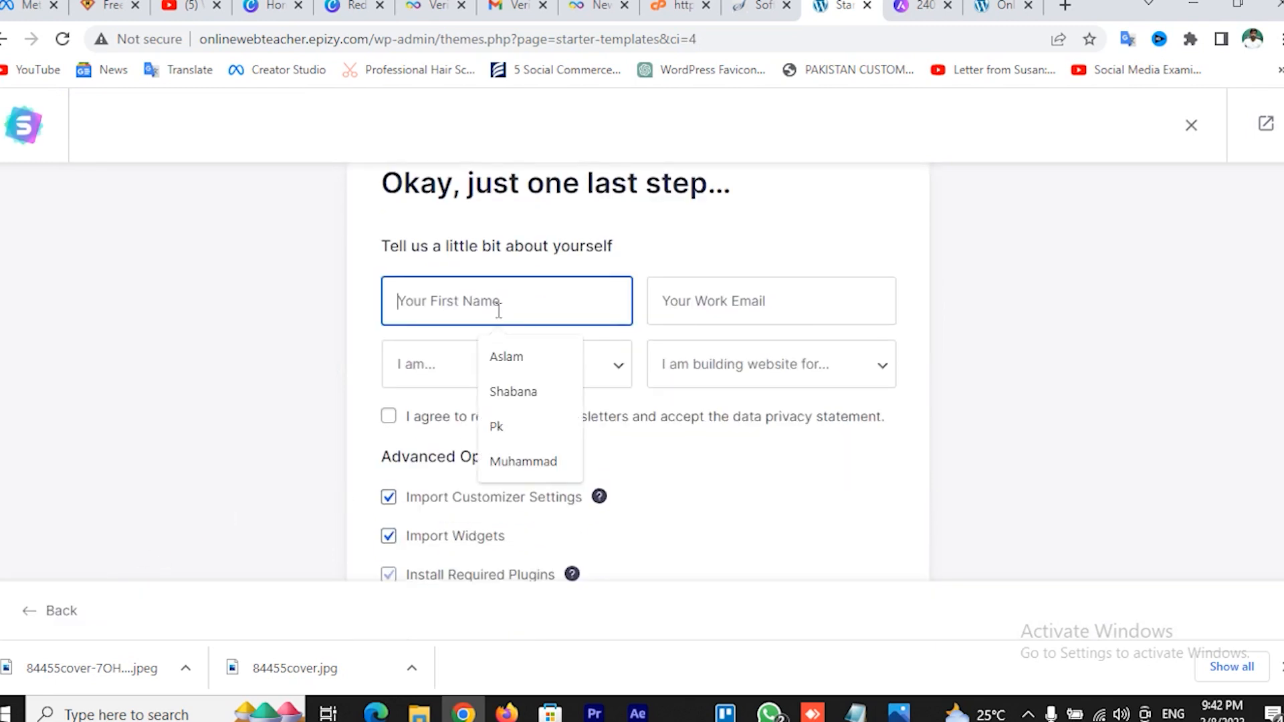
pyautogui.click(503, 353)
pyautogui.click(720, 310)
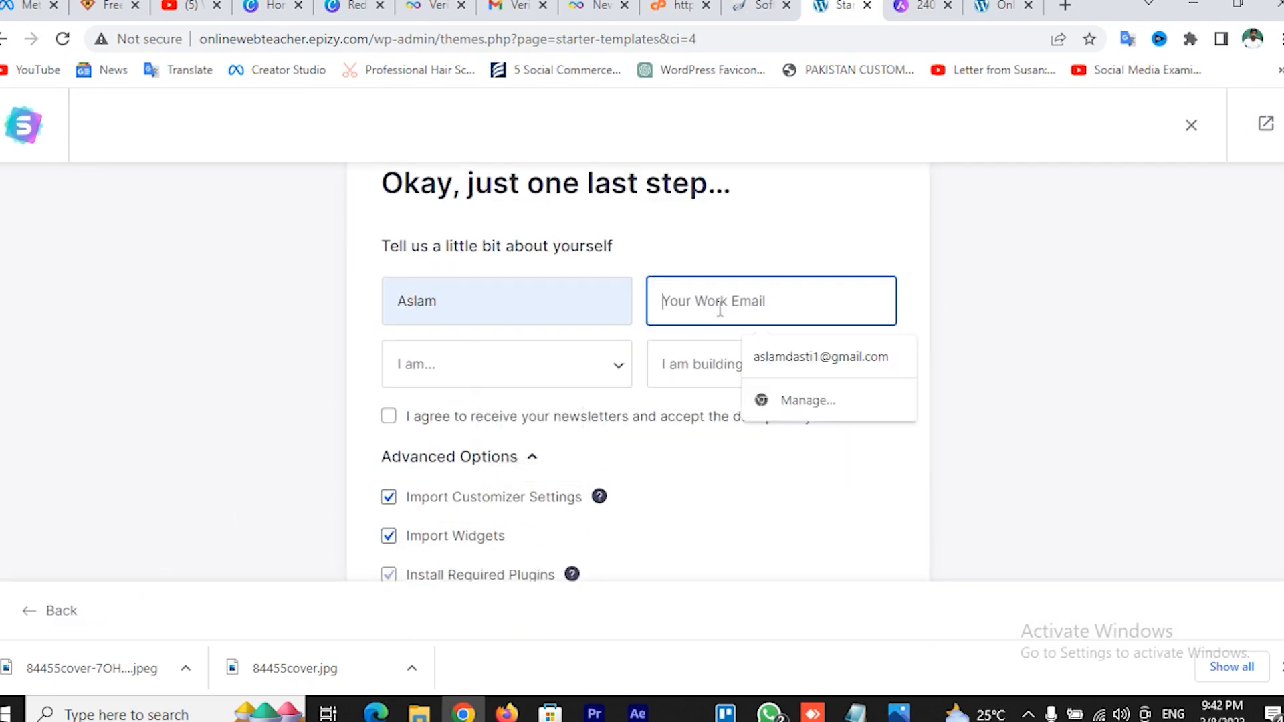
pyautogui.click(764, 362)
# Set experience level to Expert and site owner to Myself/My Company, and opt into newsletters
pyautogui.click(497, 383)
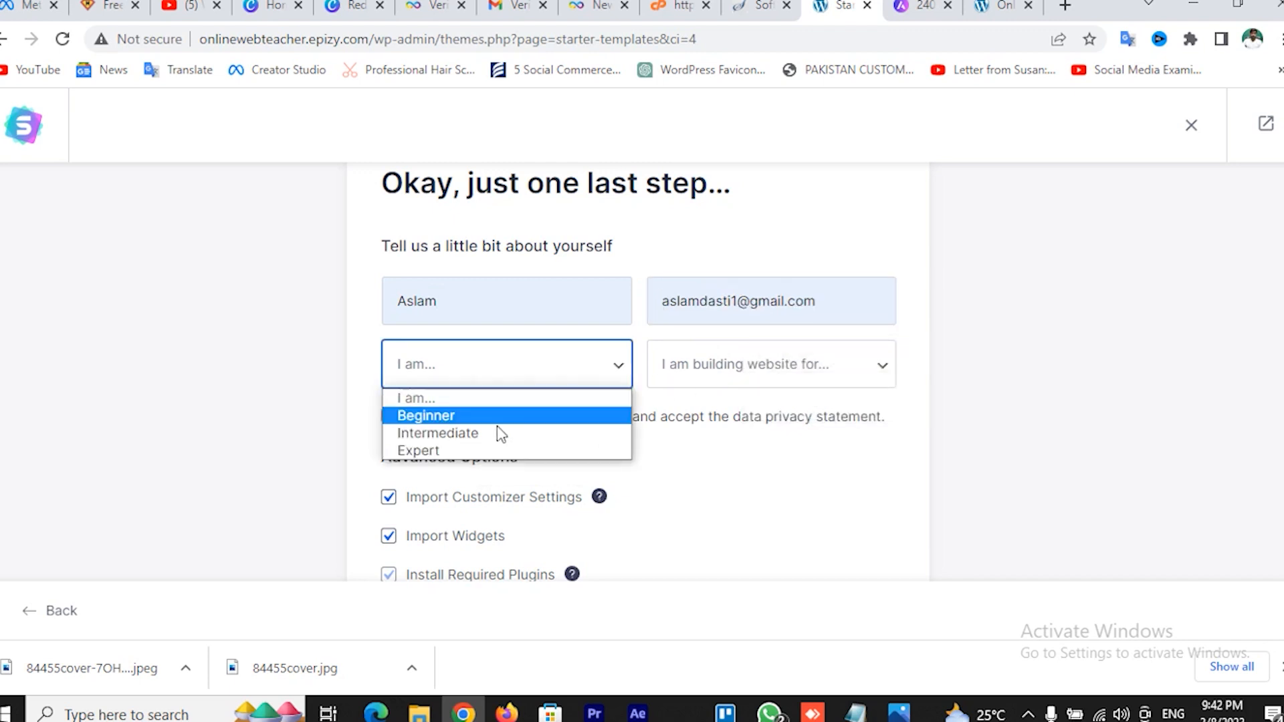
pyautogui.click(471, 434)
pyautogui.click(454, 373)
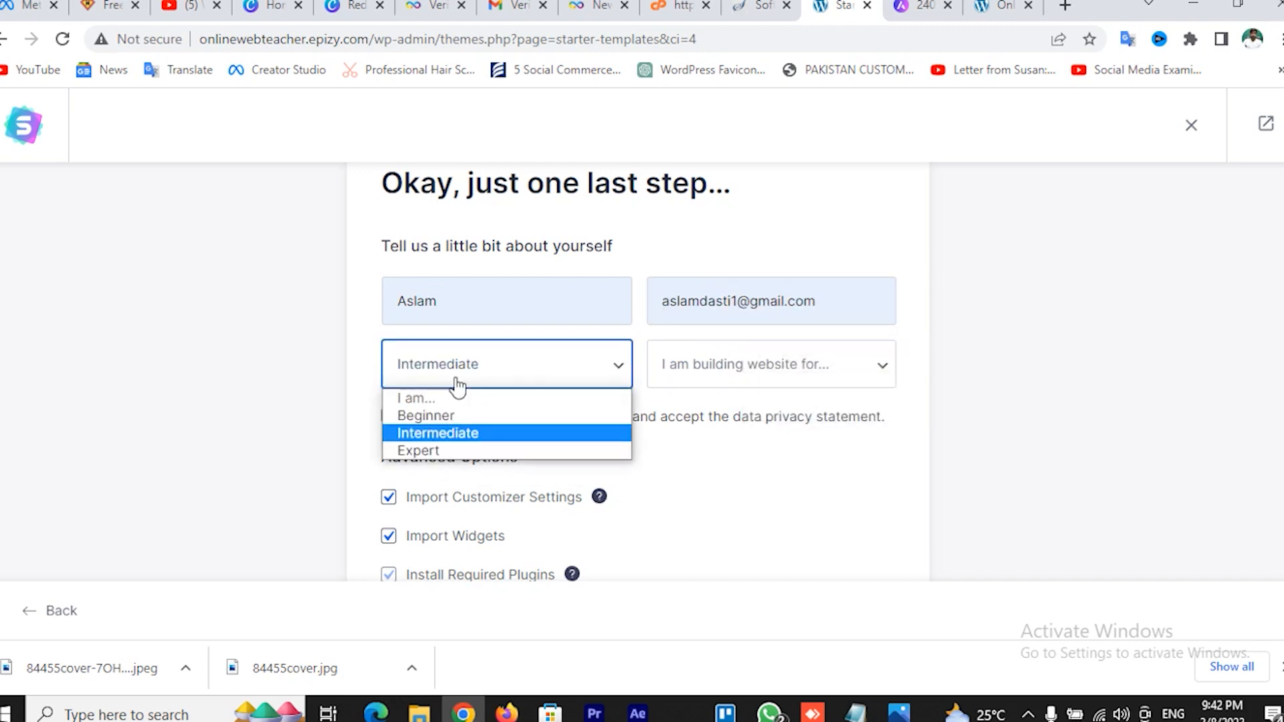
pyautogui.click(472, 448)
pyautogui.click(779, 376)
pyautogui.click(754, 419)
pyautogui.scroll(-3, 719, 449)
pyautogui.scroll(2, 722, 453)
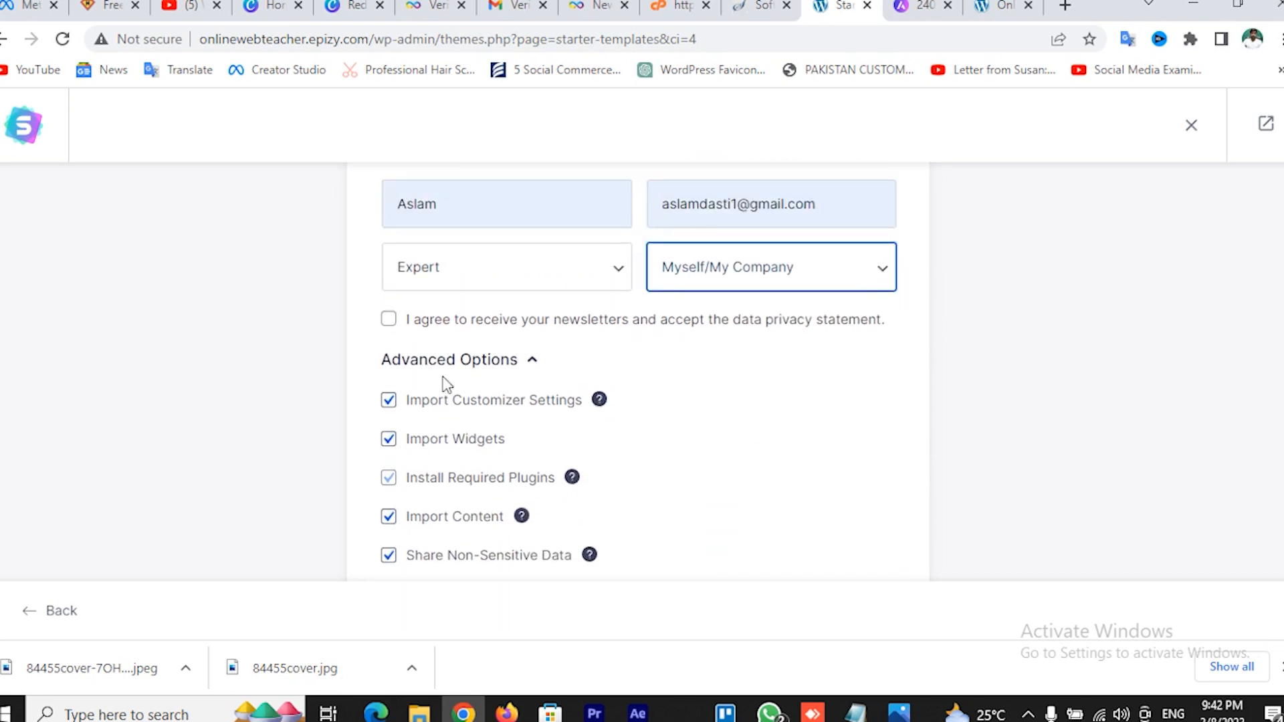
pyautogui.click(389, 320)
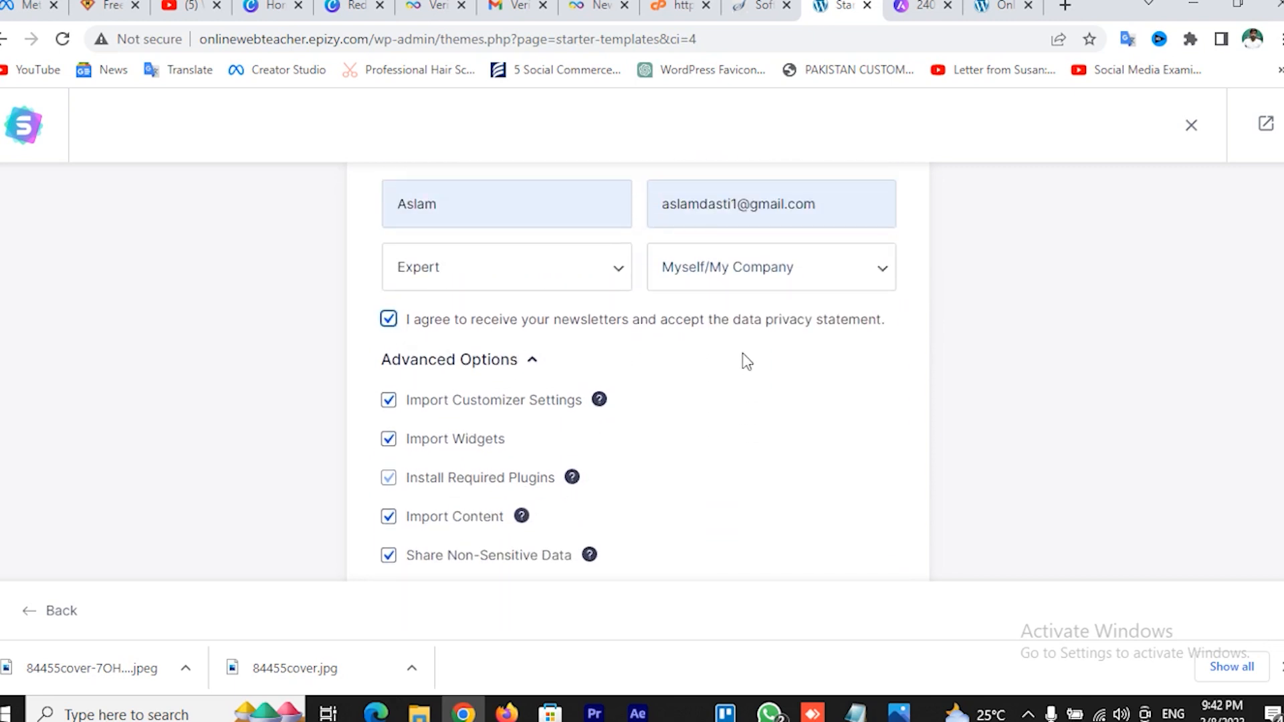
# Submit the details to start building the Personal Portfolio website
pyautogui.scroll(-2, 748, 361)
pyautogui.scroll(-1, 731, 367)
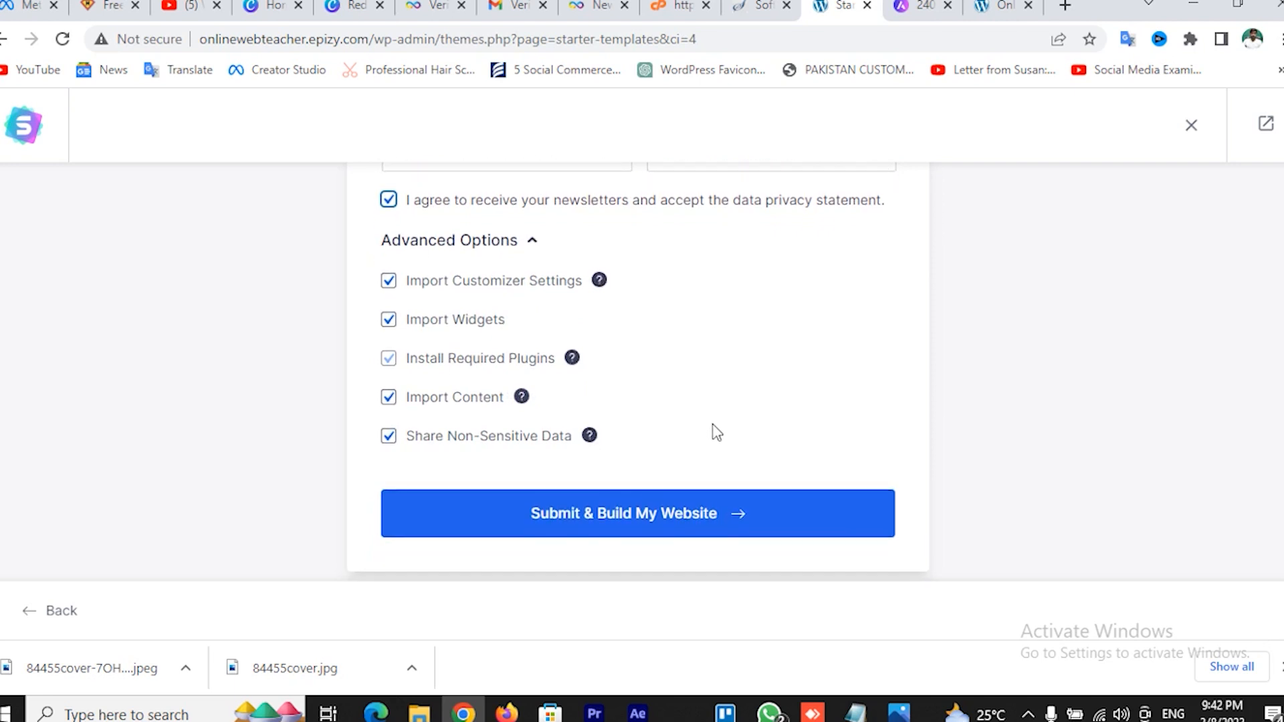
pyautogui.scroll(2, 716, 430)
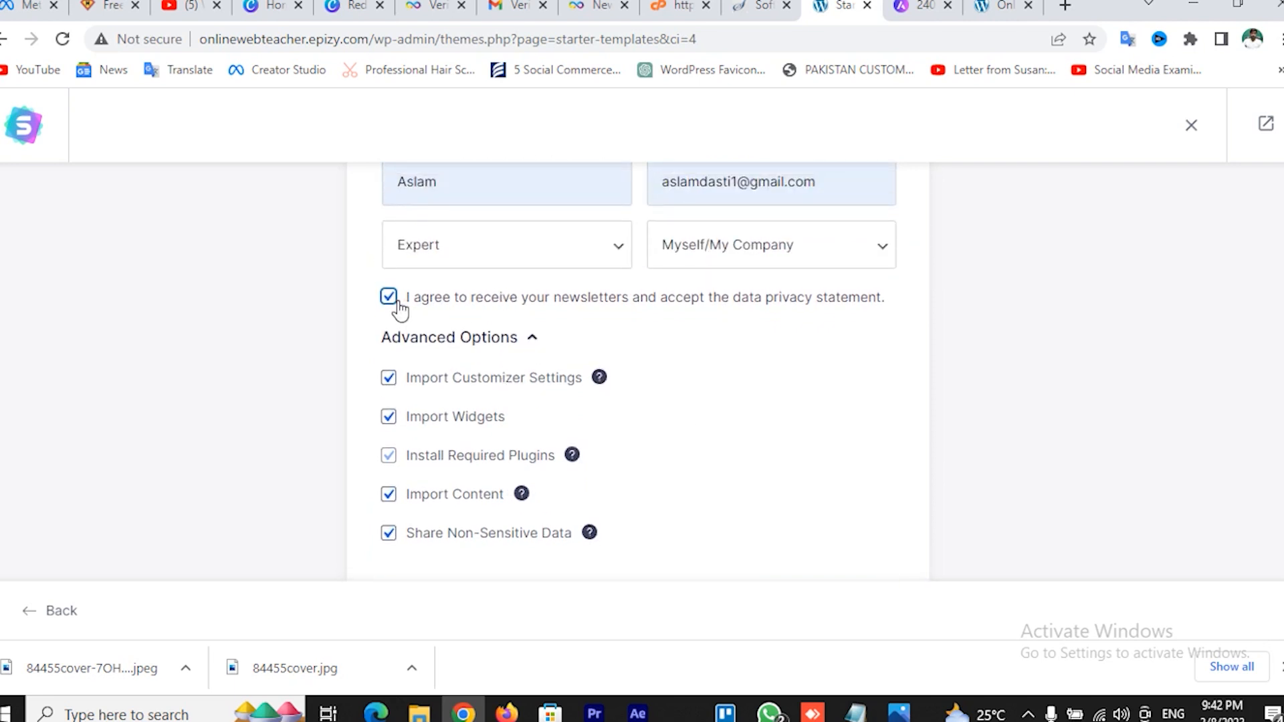
pyautogui.scroll(-1, 913, 368)
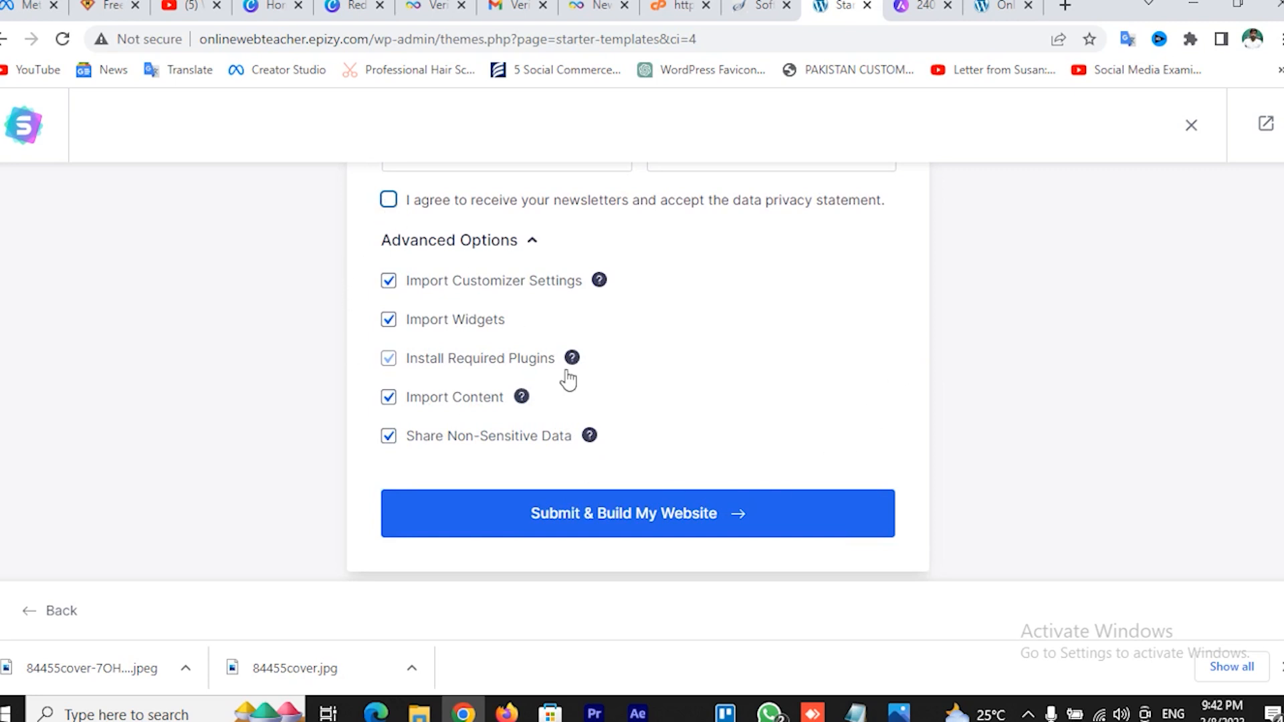
pyautogui.click(654, 525)
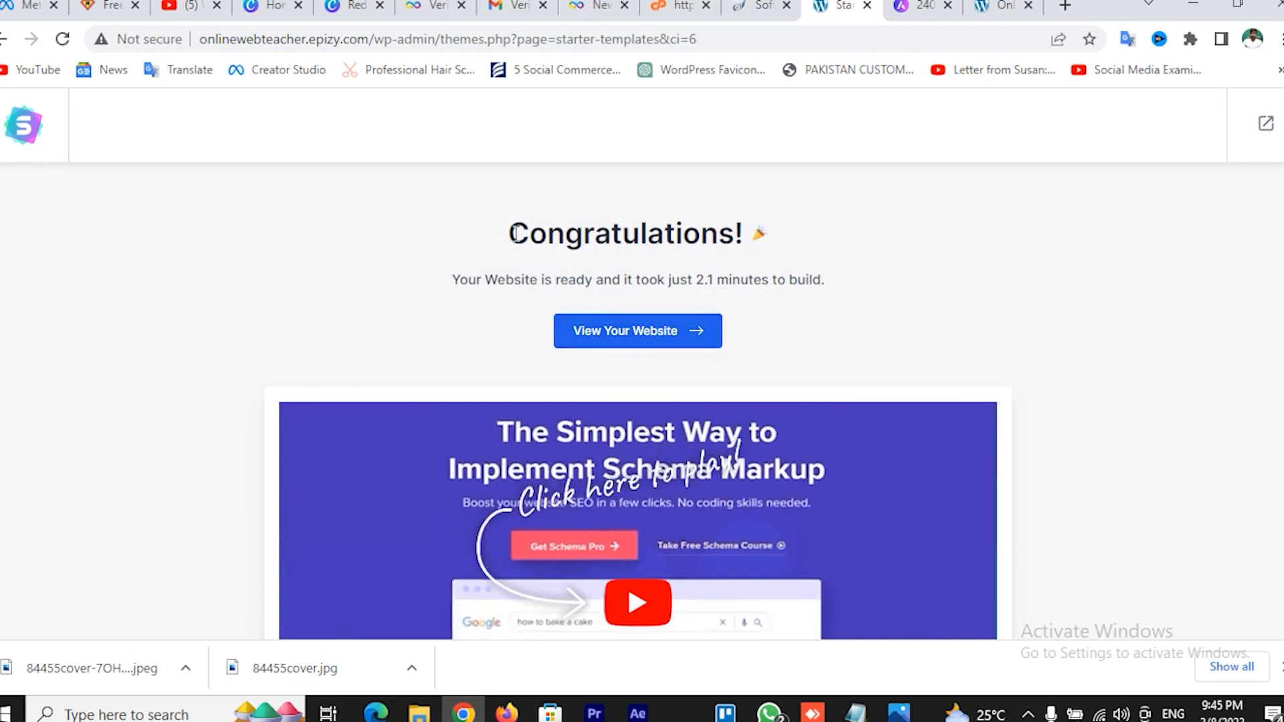
# Highlight and then deselect the Congratulations heading on the finished 2.1-minute build page
pyautogui.moveTo(510, 236); pyautogui.dragTo(762, 240)
pyautogui.click(768, 244)
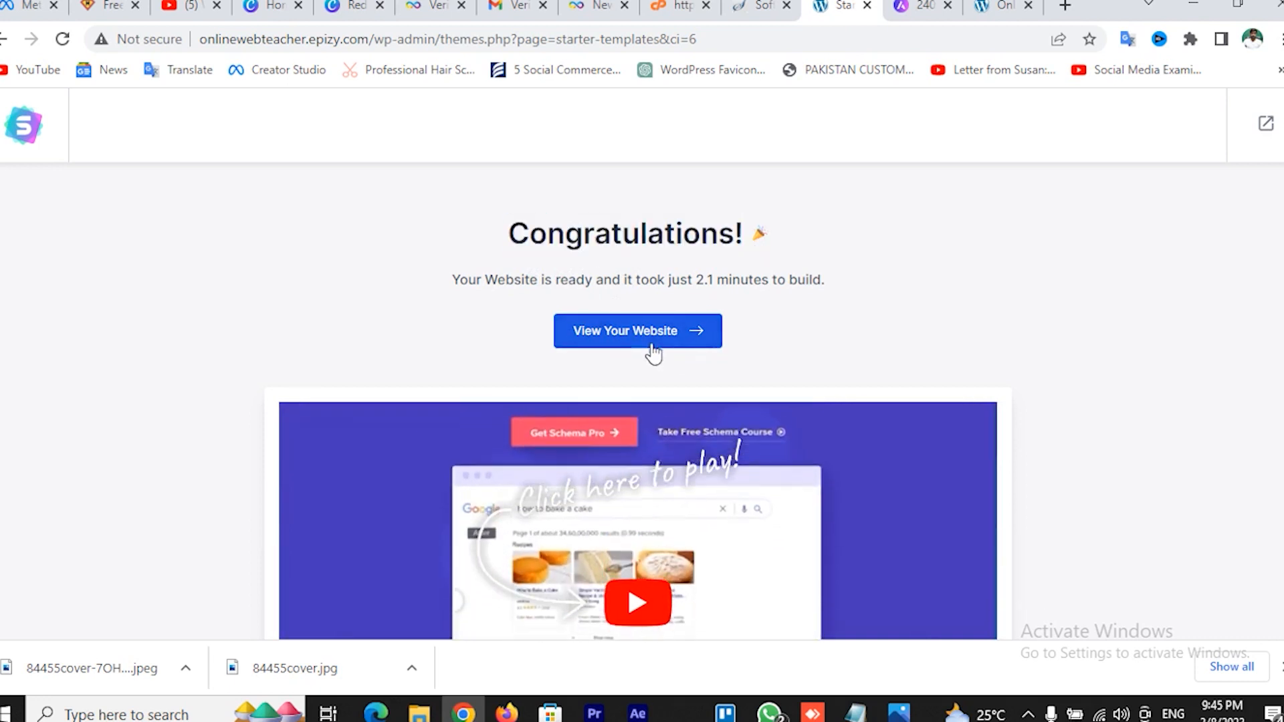
pyautogui.click(651, 338)
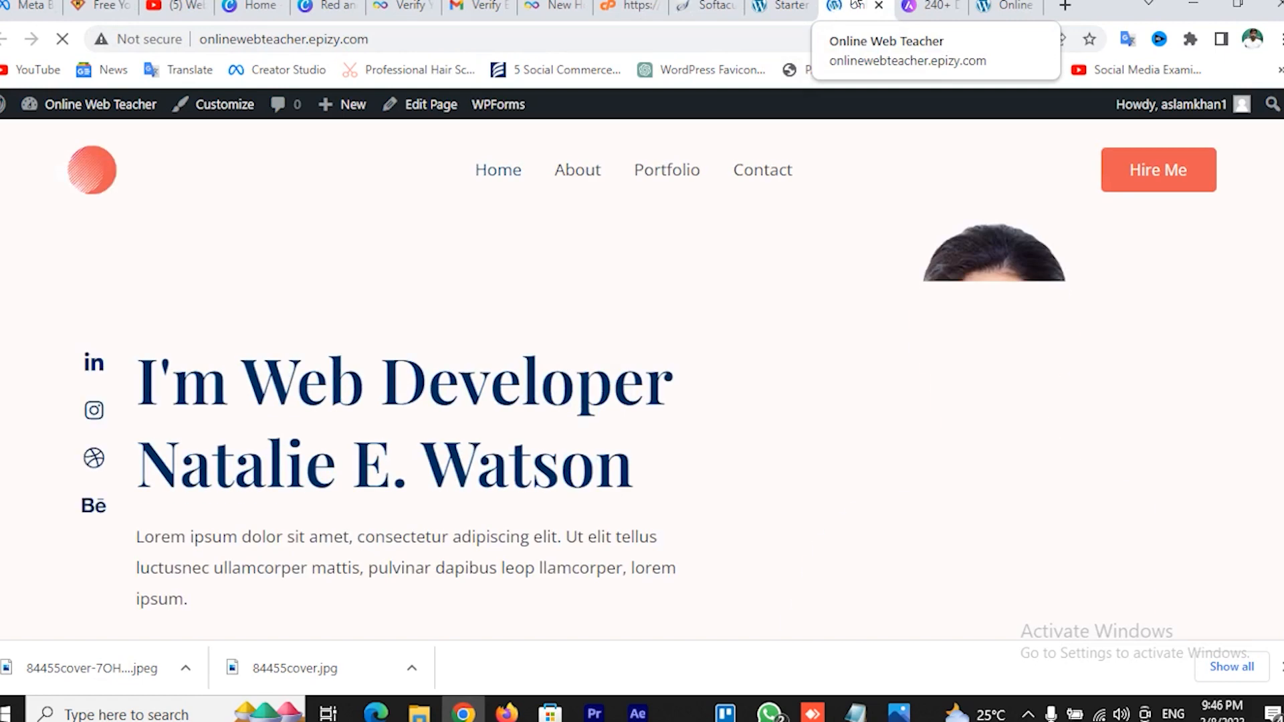
pyautogui.scroll(-7, 683, 400)
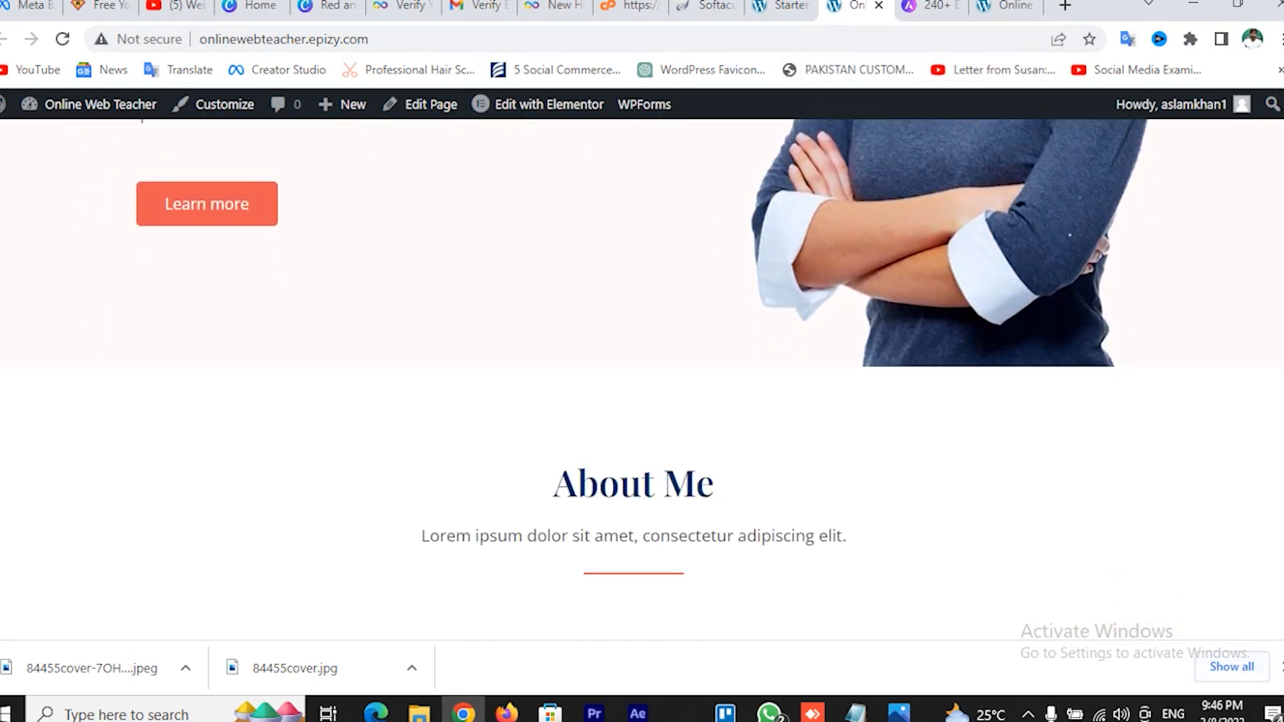
pyautogui.click(1280, 667)
pyautogui.scroll(7, 829, 514)
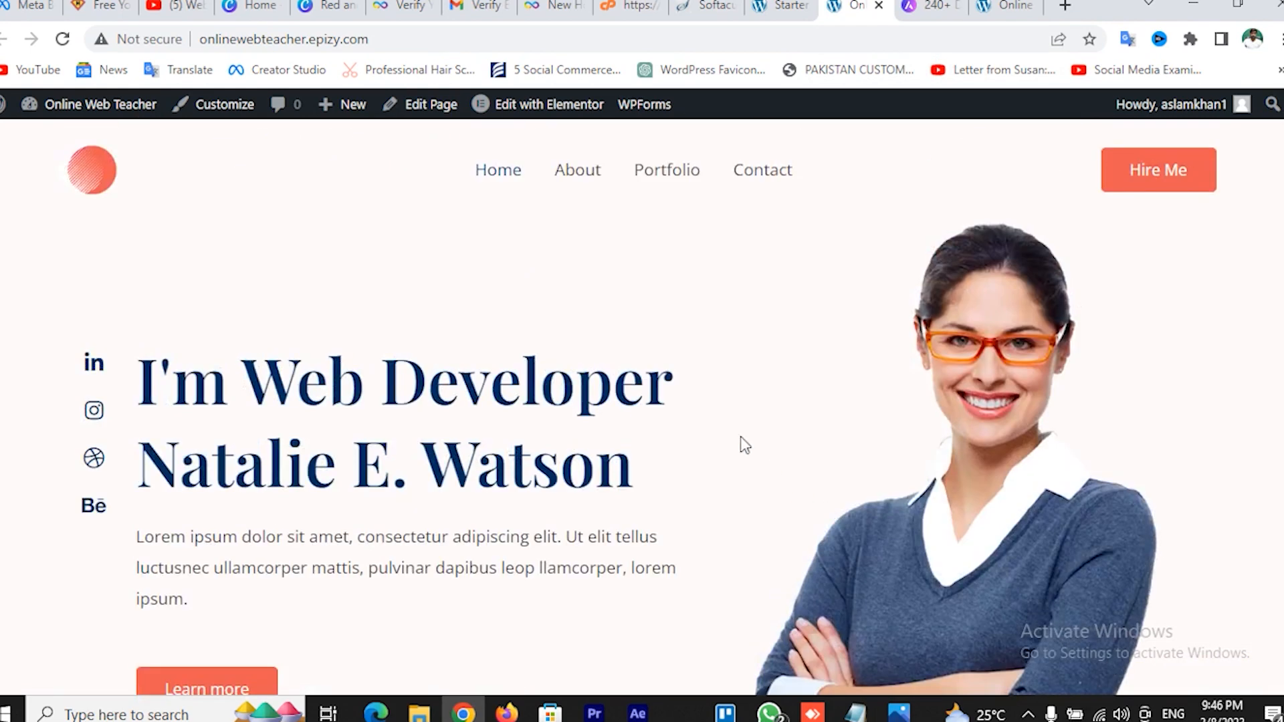
pyautogui.scroll(-6, 723, 410)
pyautogui.scroll(3, 723, 411)
pyautogui.scroll(3, 724, 411)
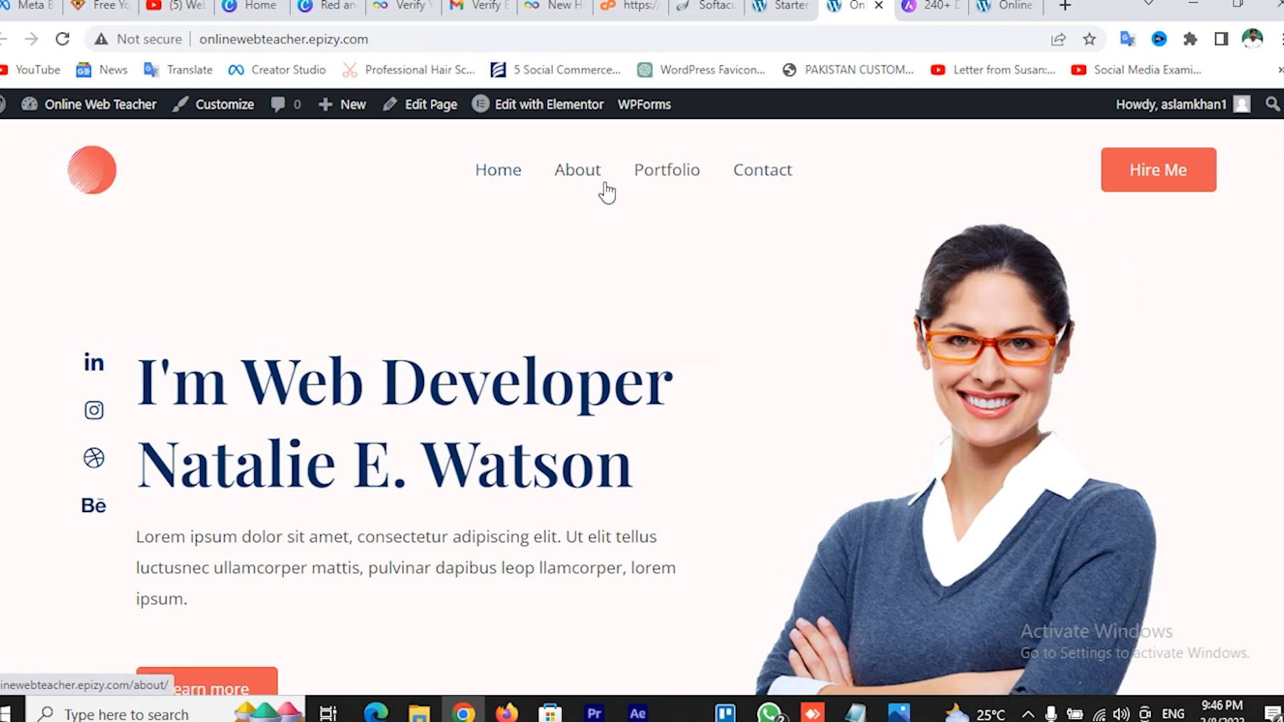
pyautogui.scroll(-14, 649, 212)
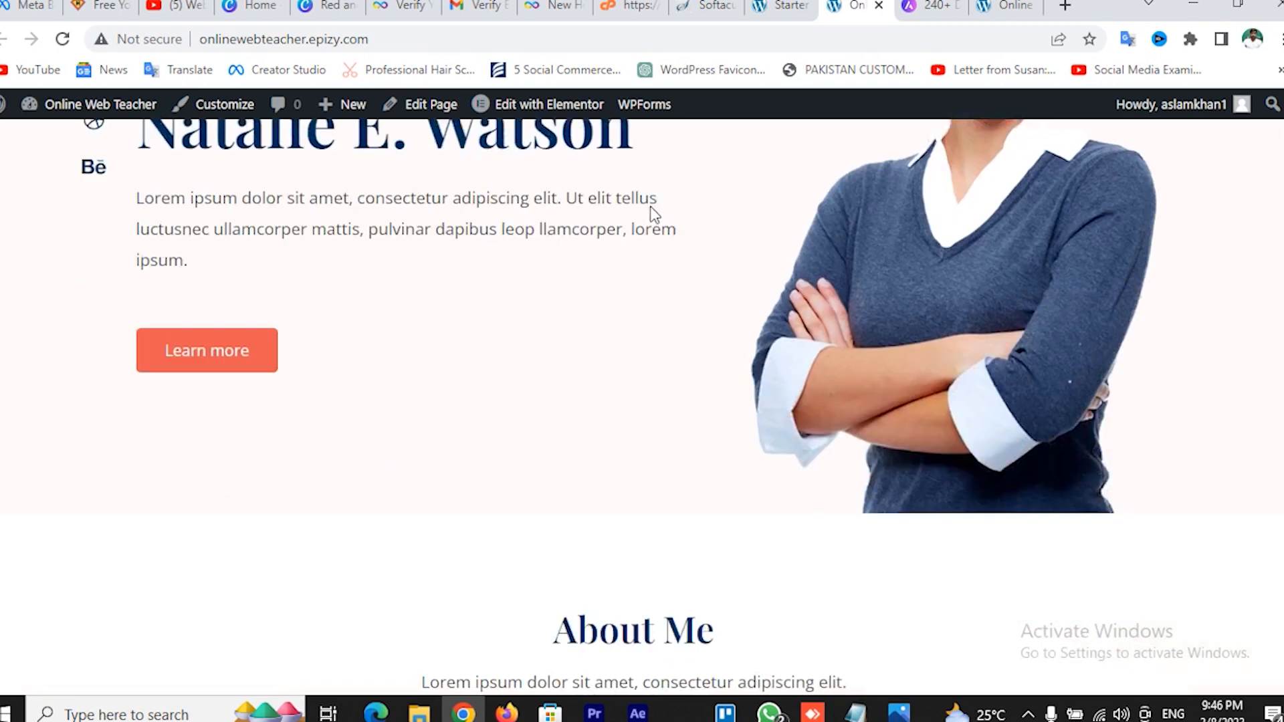
pyautogui.scroll(-15, 654, 214)
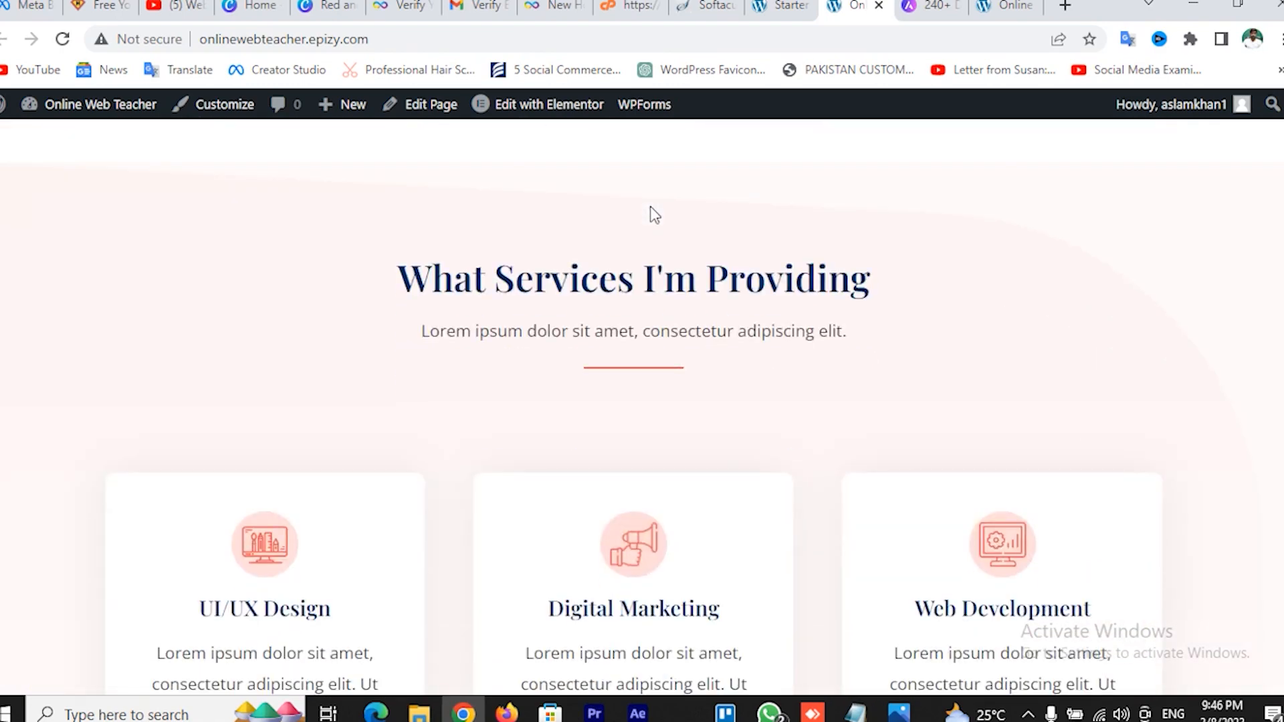
pyautogui.scroll(-15, 653, 213)
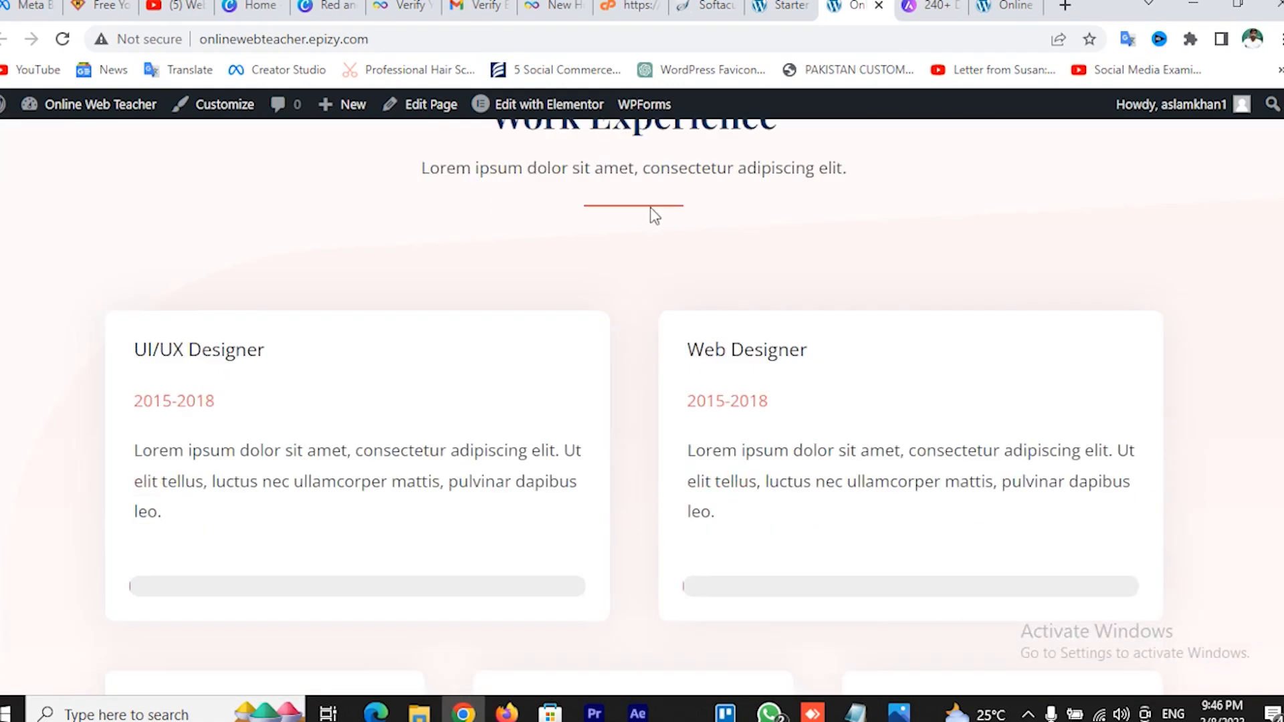
pyautogui.scroll(5, 654, 214)
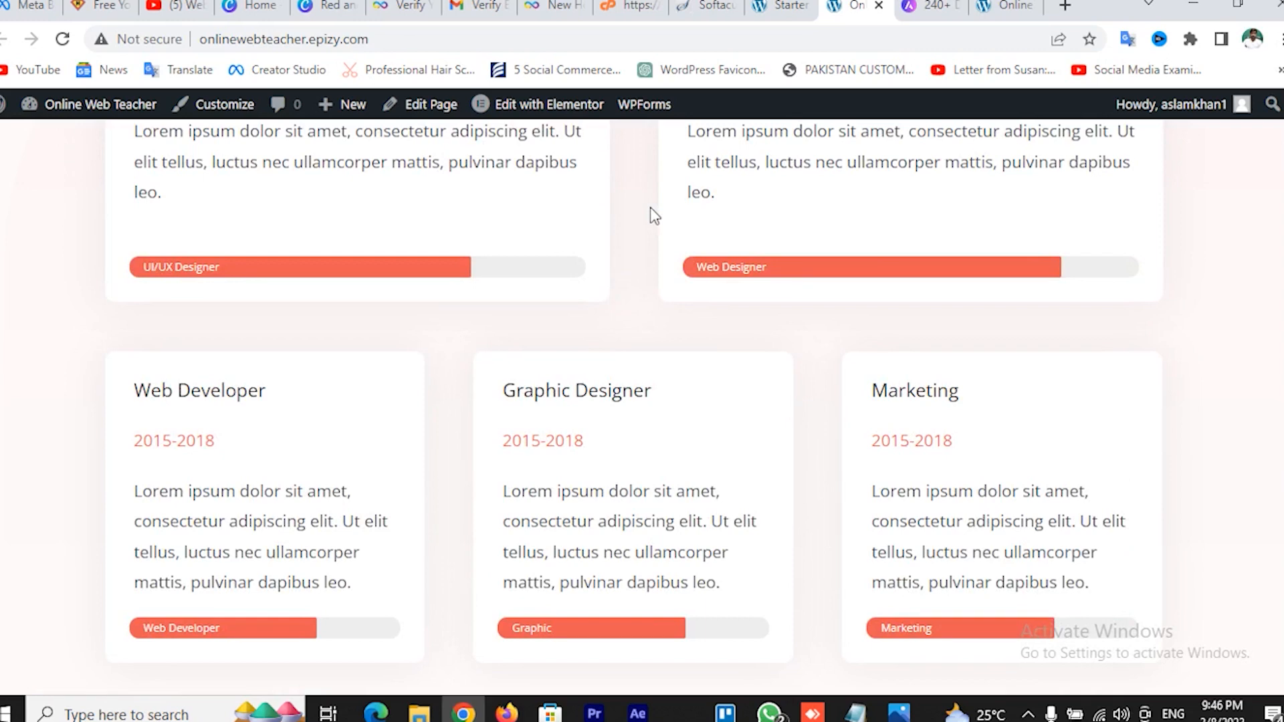
pyautogui.scroll(-9, 707, 355)
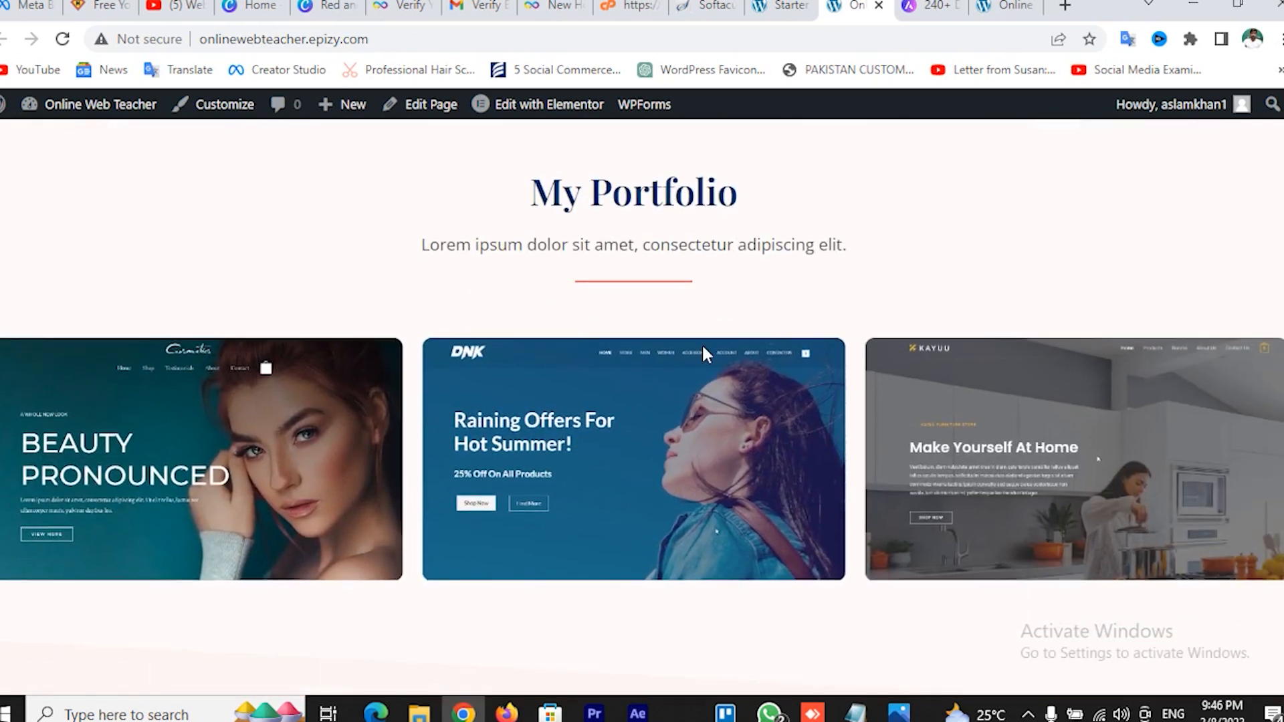
pyautogui.scroll(-5, 982, 496)
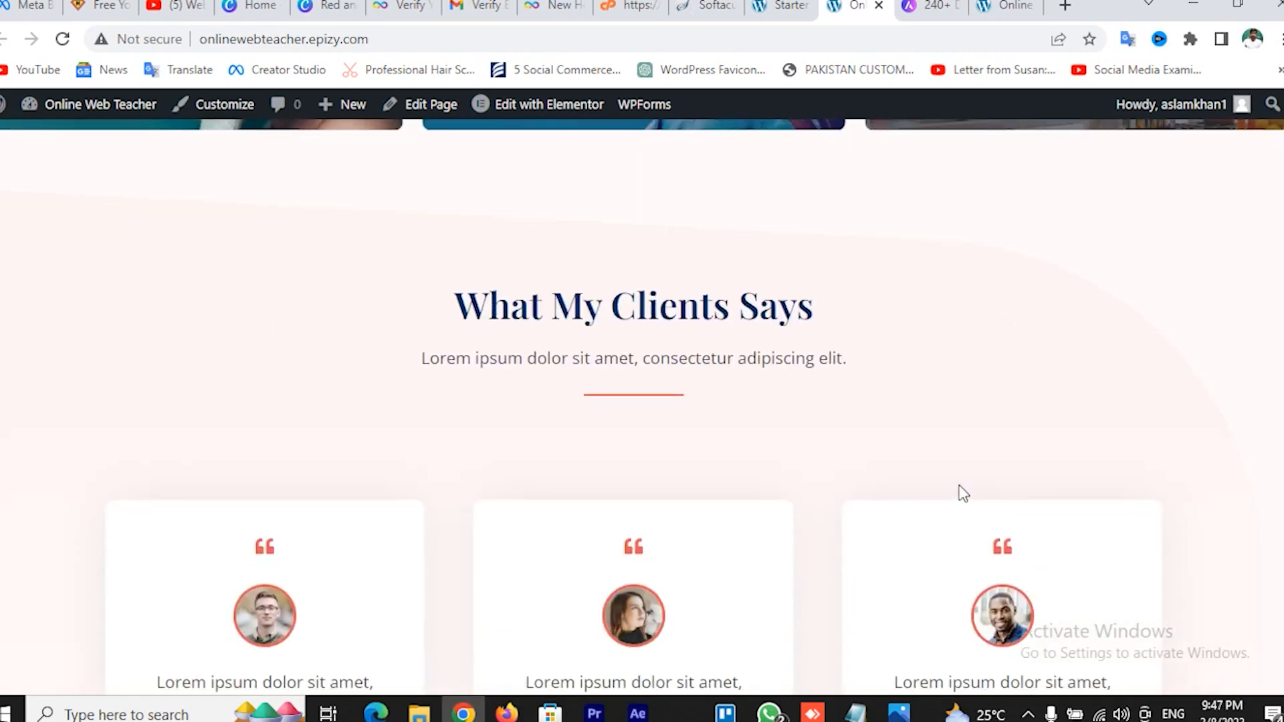
pyautogui.scroll(-10, 771, 439)
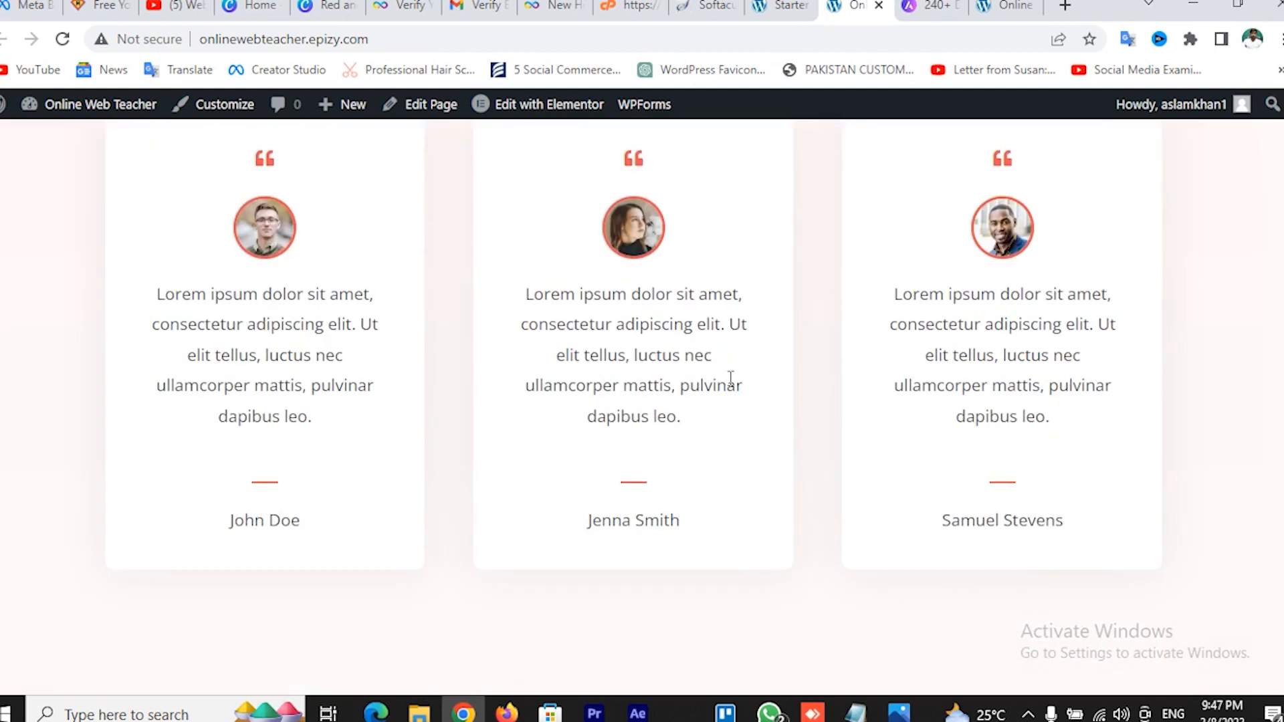
pyautogui.scroll(-4, 731, 378)
pyautogui.scroll(-3, 682, 357)
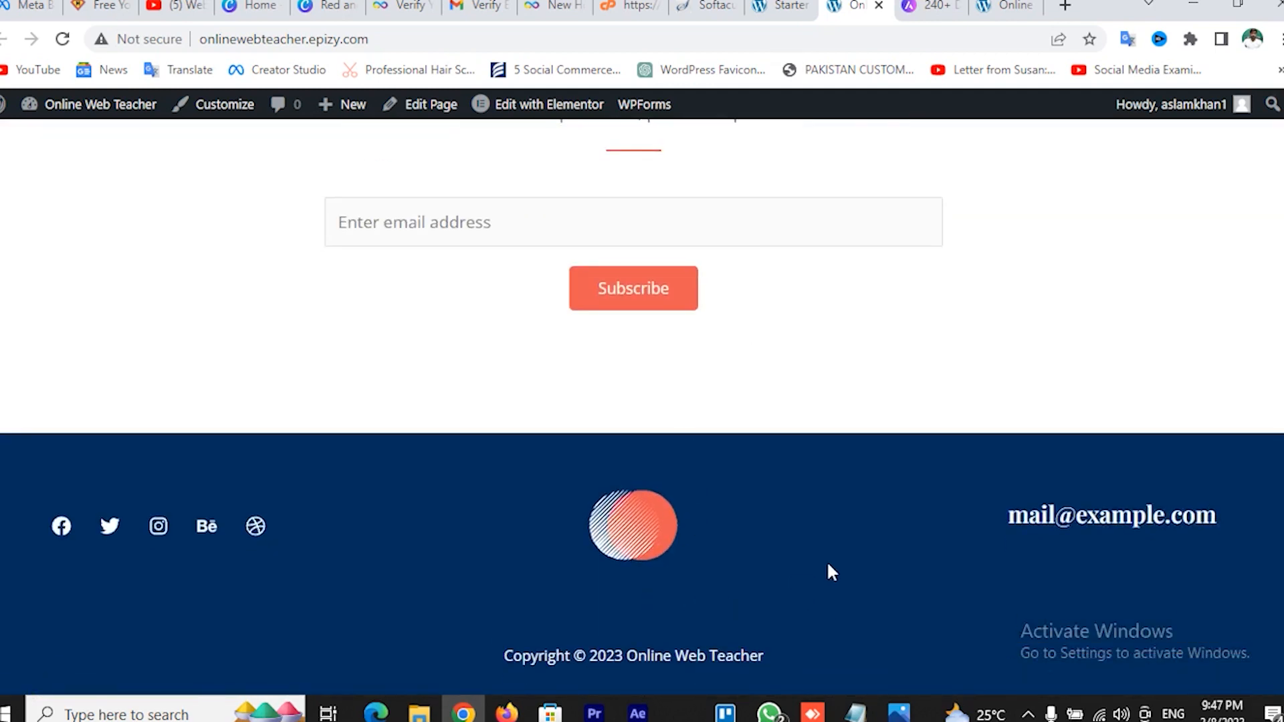
pyautogui.scroll(20, 290, 576)
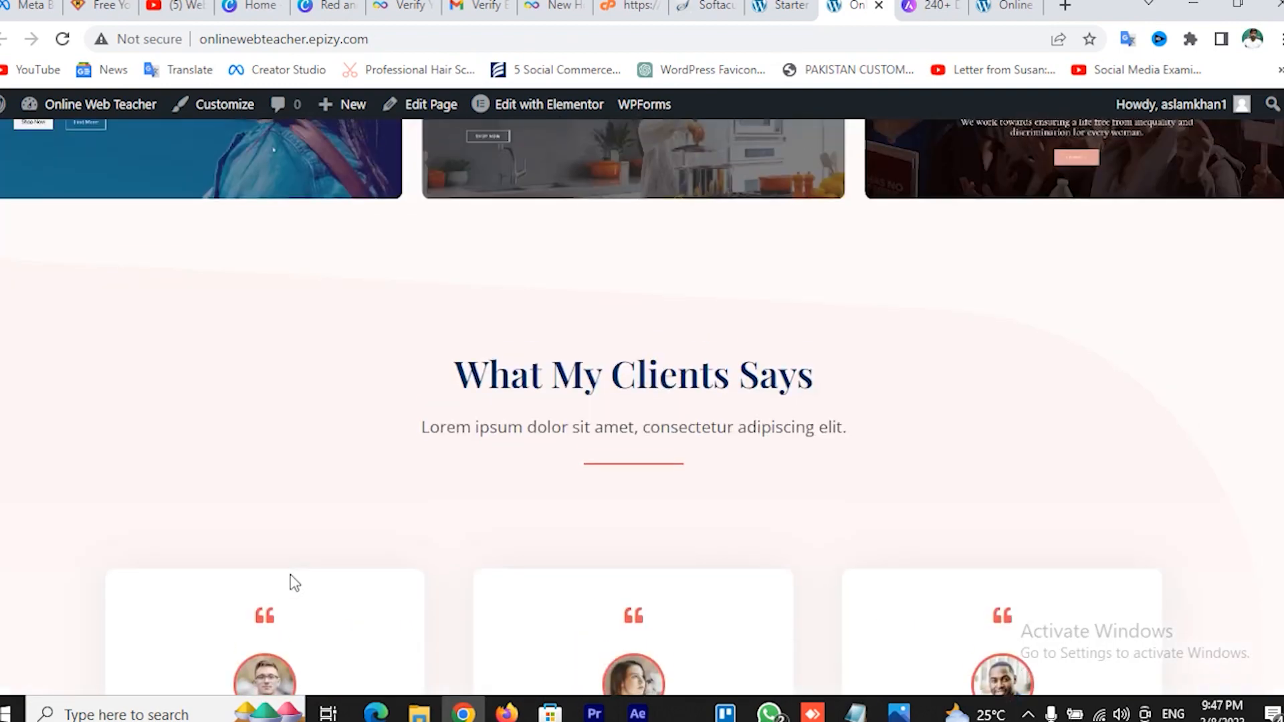
pyautogui.scroll(15, 295, 580)
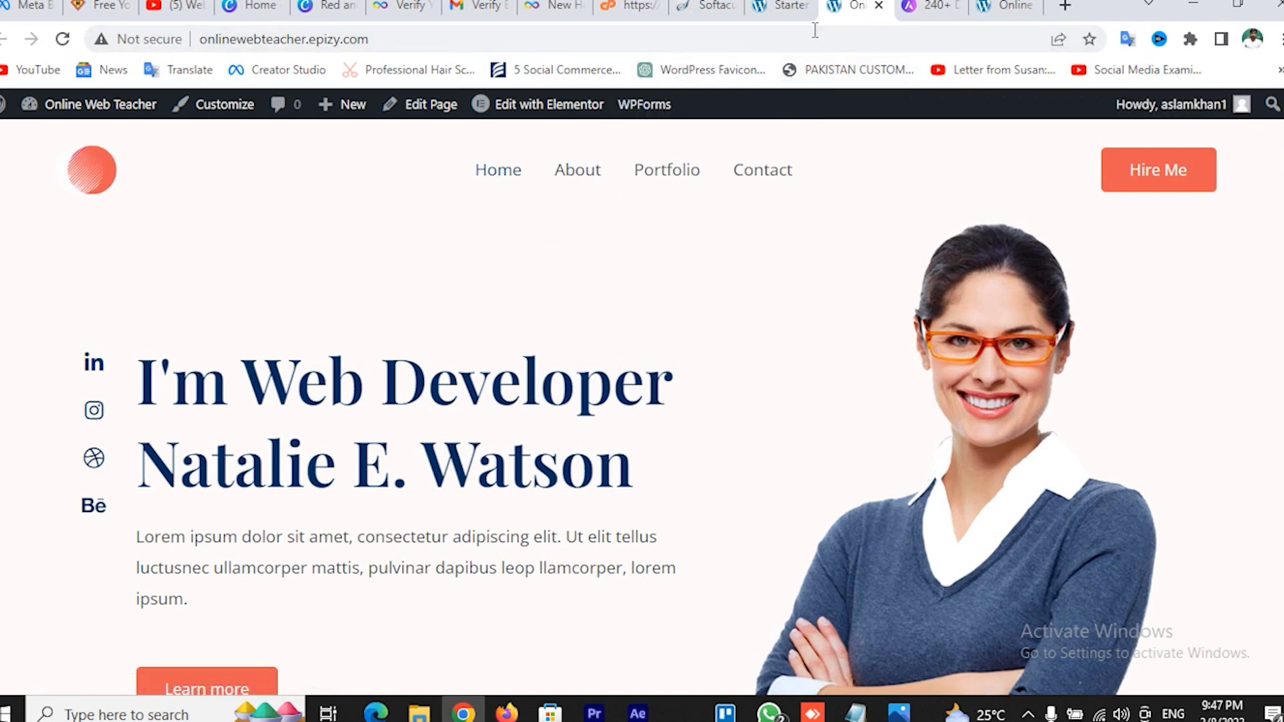
# In the Starter Templates tab, trim the address after wp-admin/ to load the admin Dashboard
pyautogui.click(779, 8)
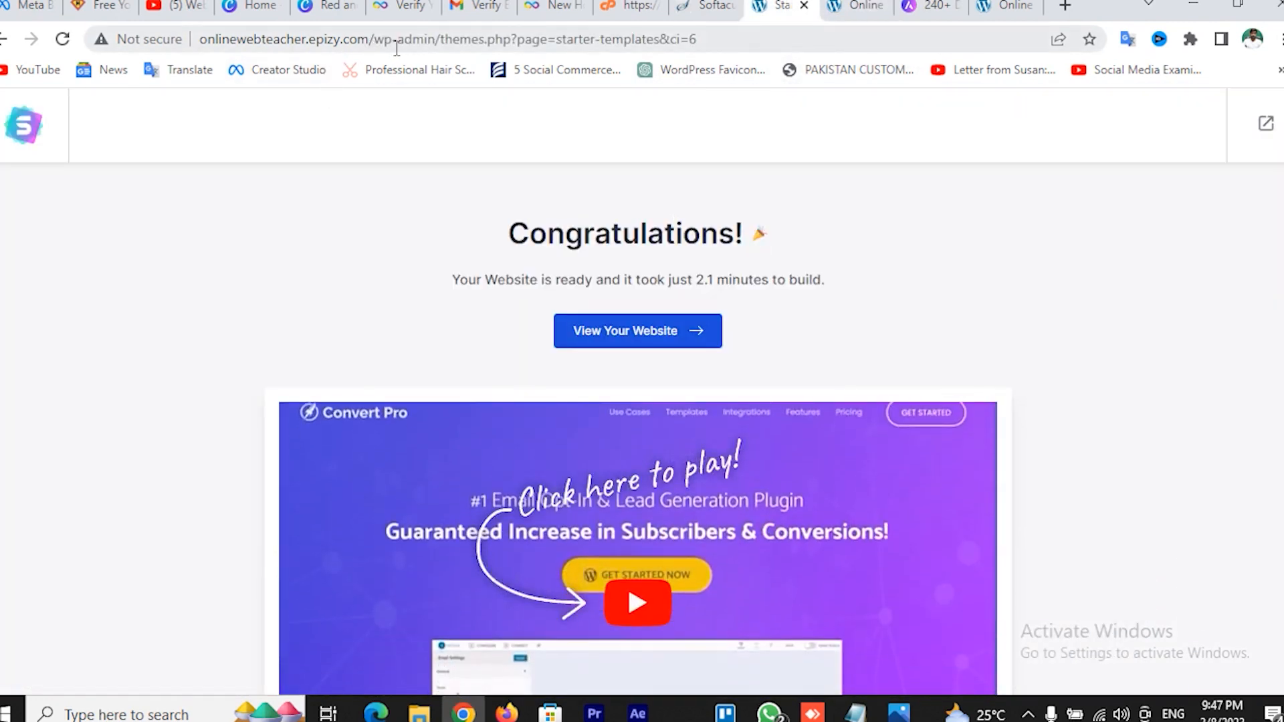
pyautogui.moveTo(440, 39); pyautogui.dragTo(898, 43)
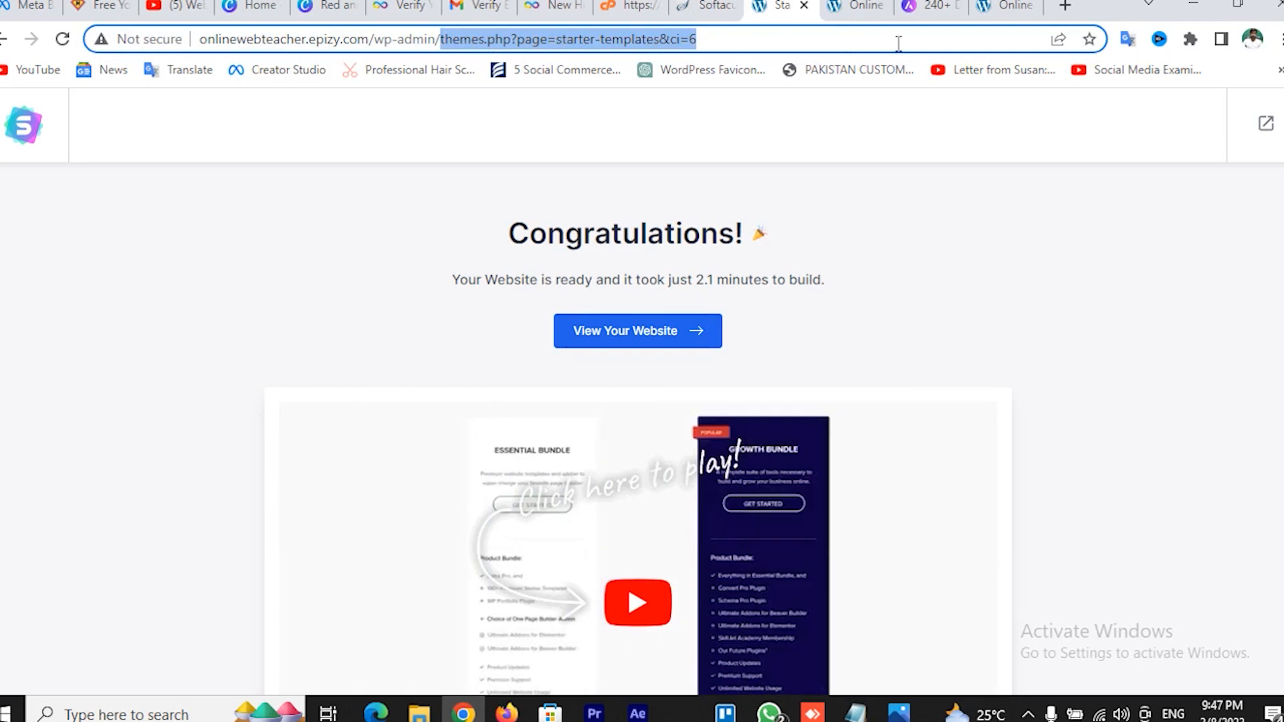
pyautogui.press('BackSpace')
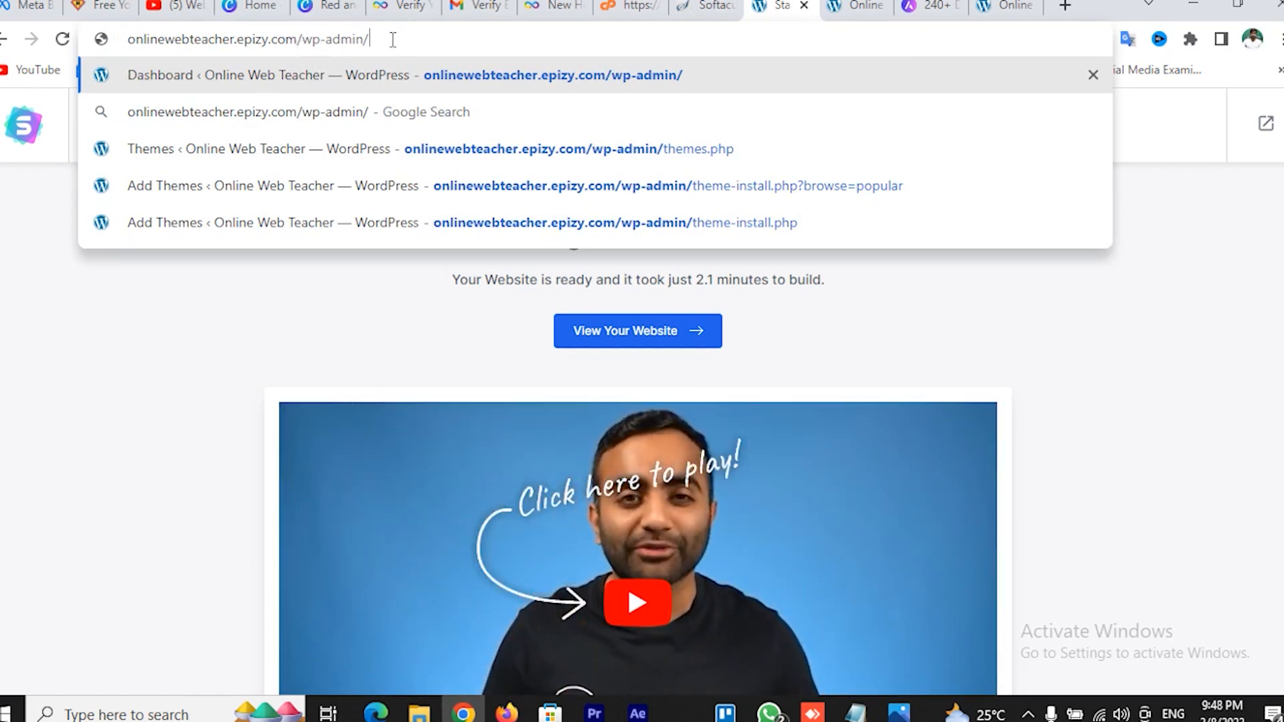
pyautogui.press('Return')
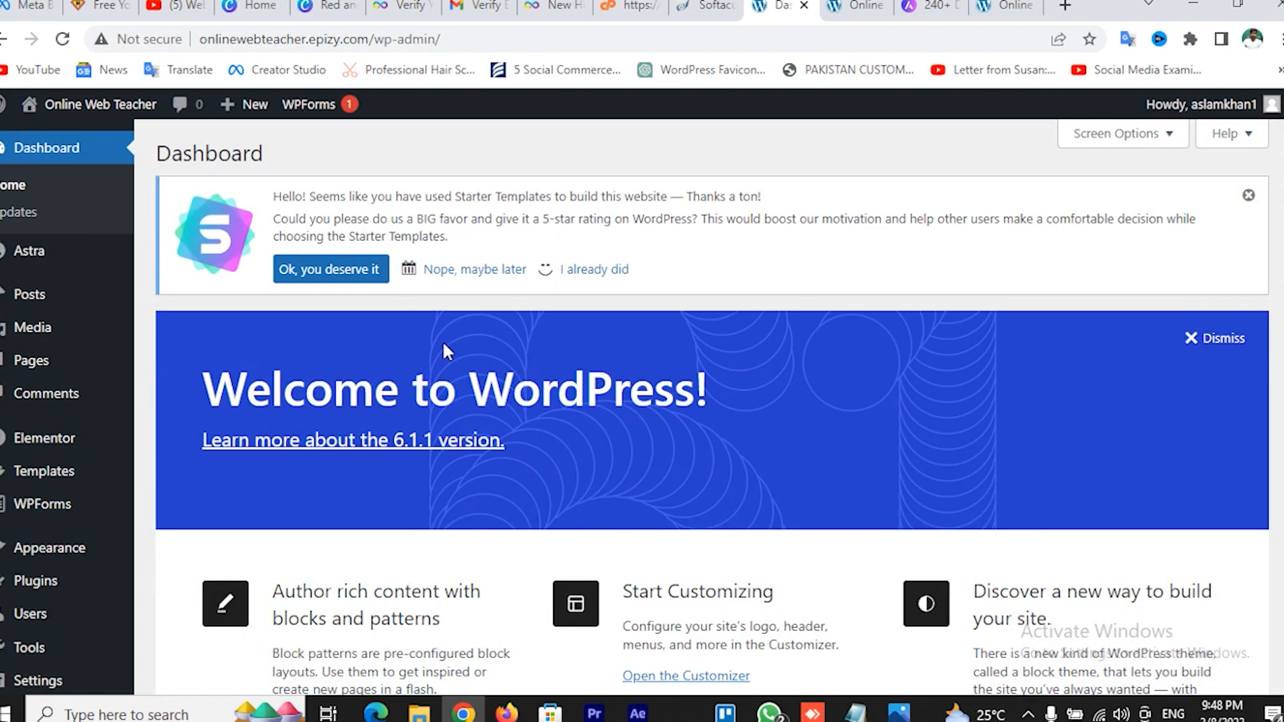
pyautogui.scroll(-1, 357, 379)
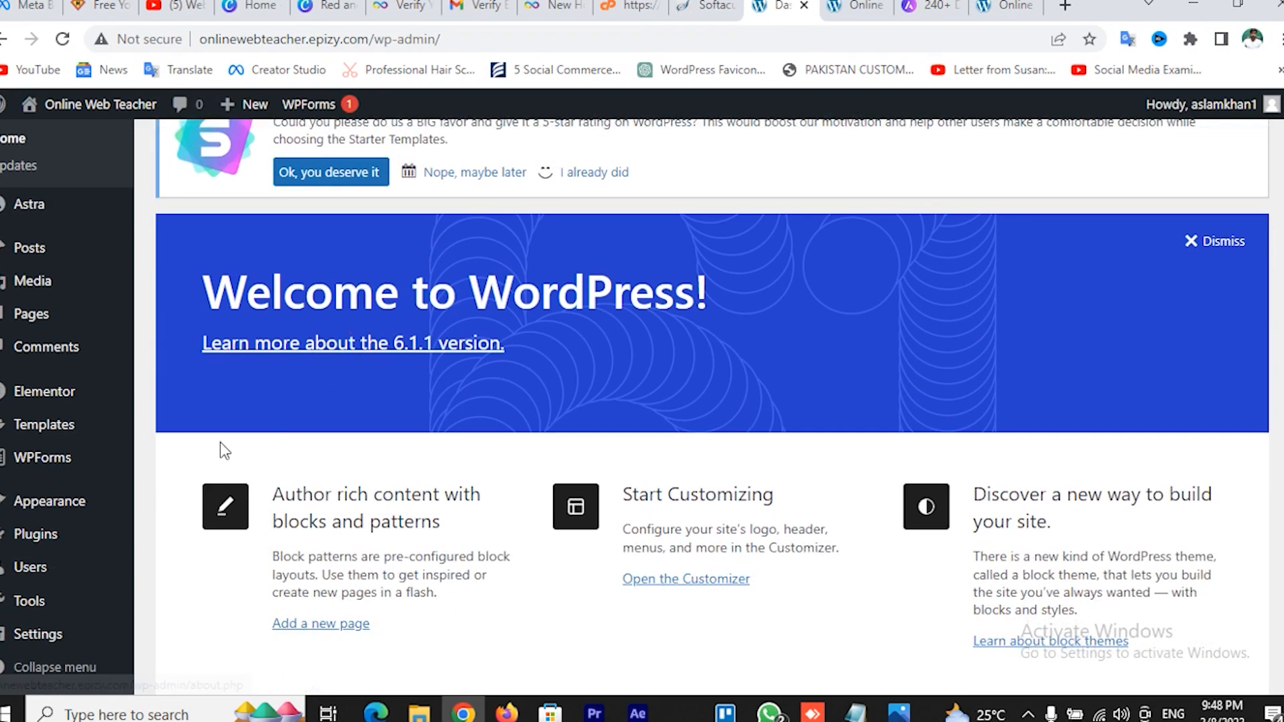
pyautogui.moveTo(41, 510)
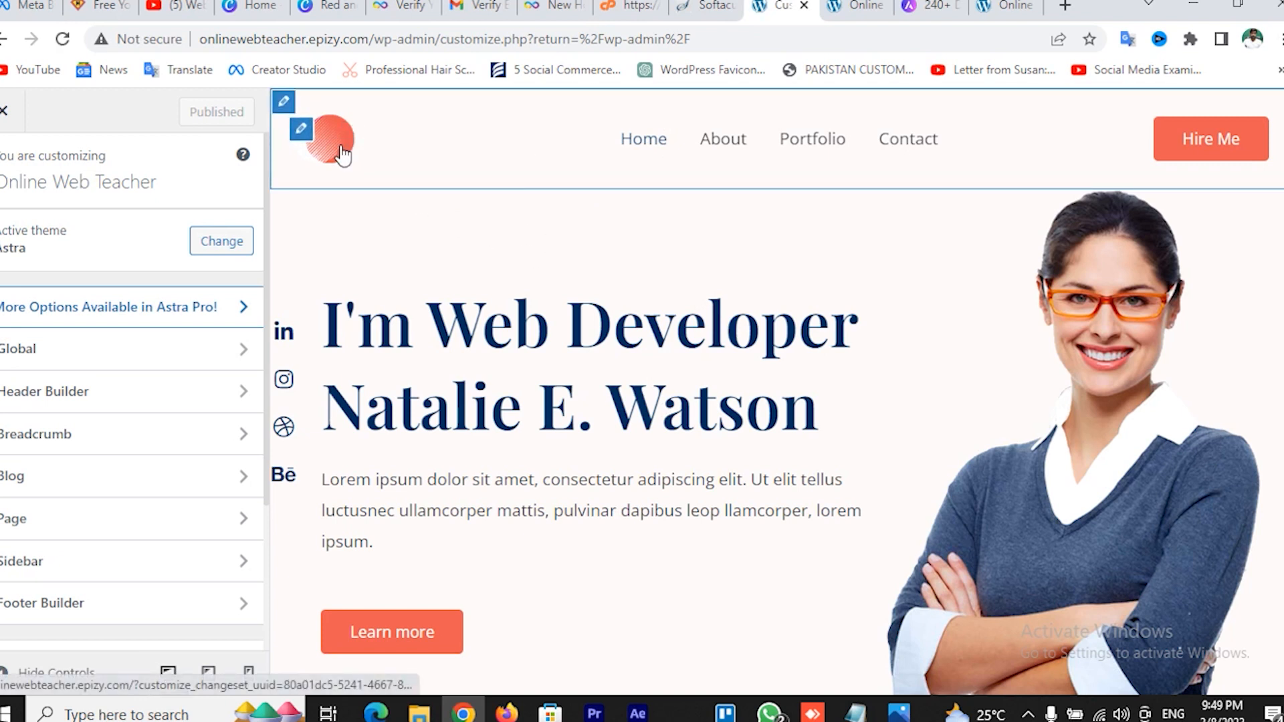
# Open the header logo's Site Title & Logo settings from its edit pencil
pyautogui.click(302, 131)
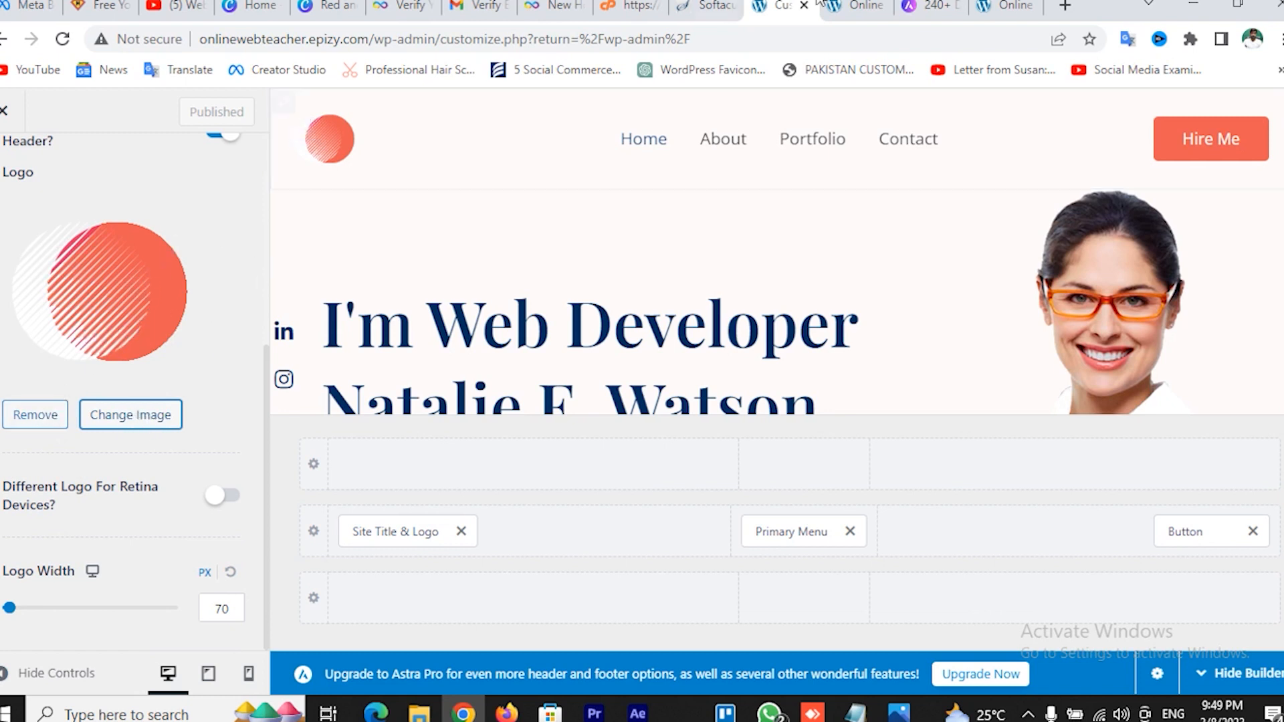
# Open logomakr.com and cooltext.com in two new browser tabs
pyautogui.click(1065, 7)
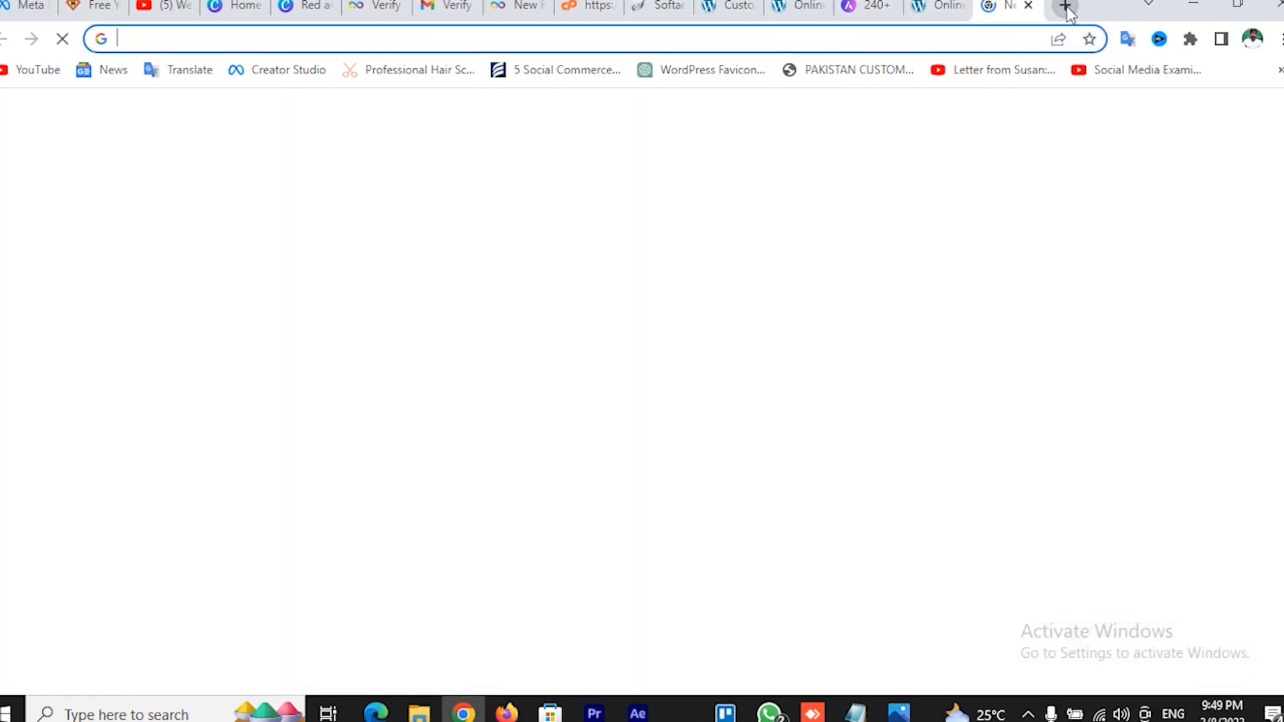
pyautogui.write('lo')
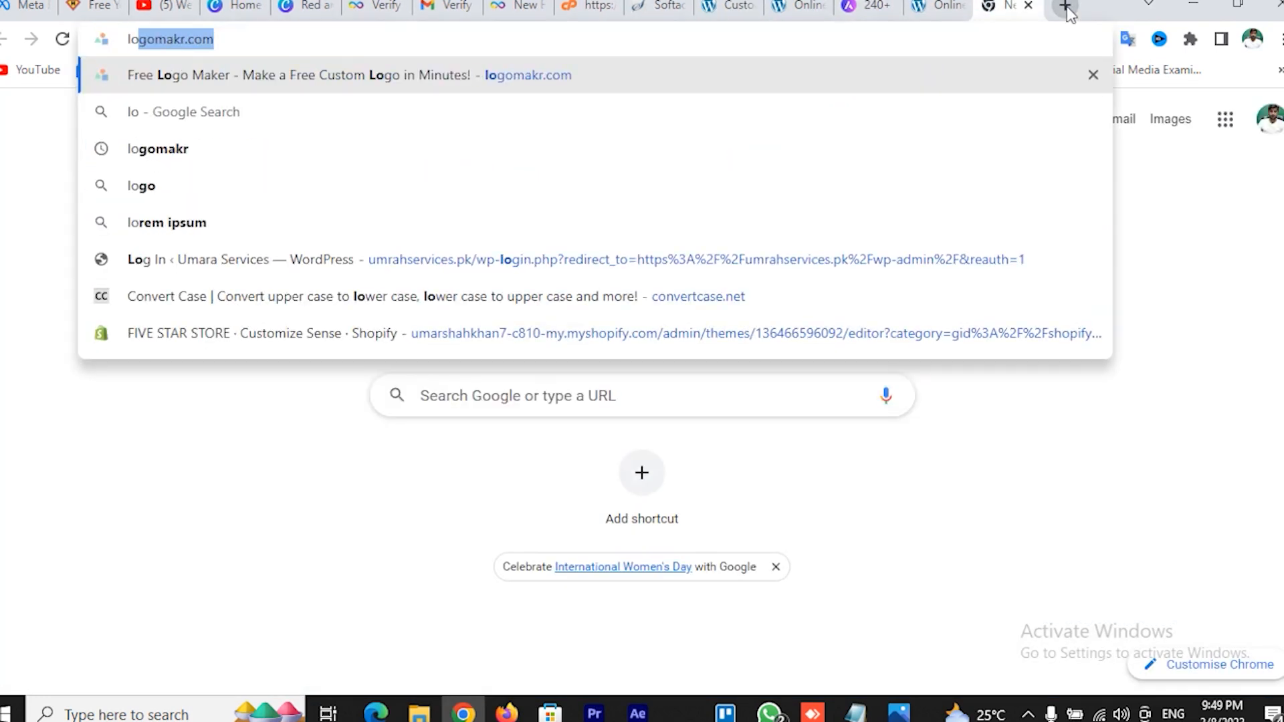
pyautogui.press('Return')
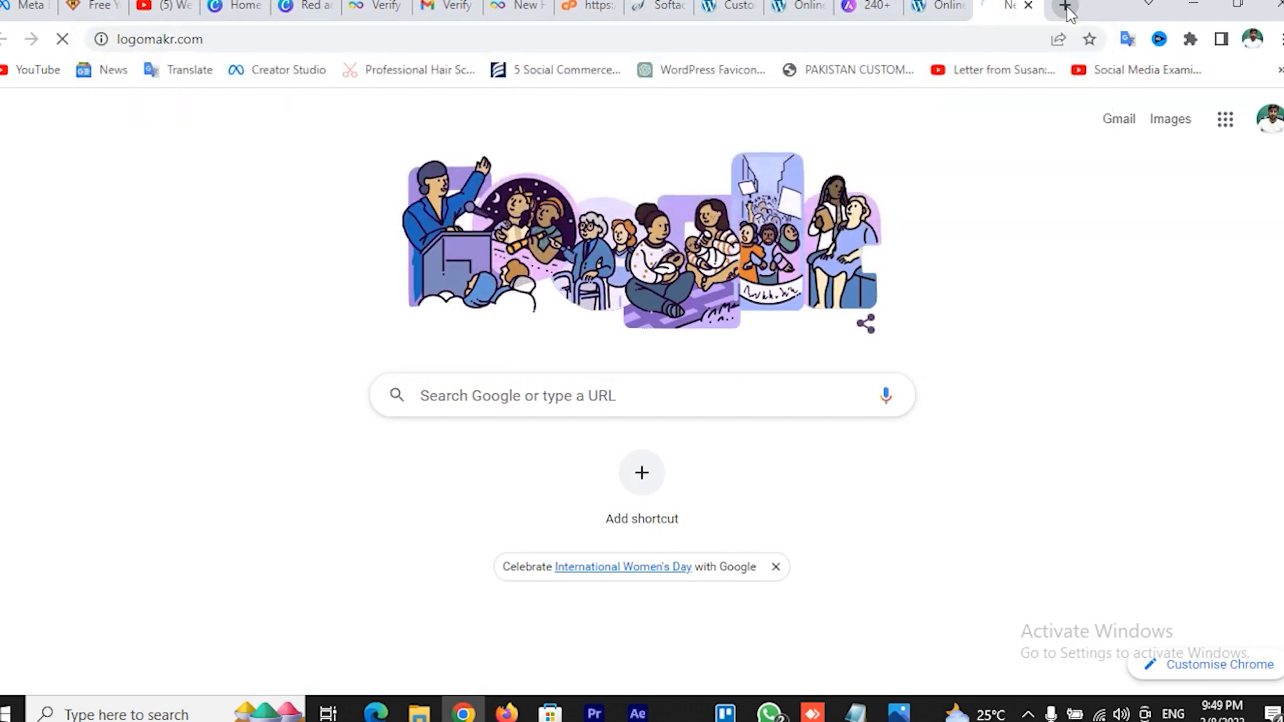
pyautogui.click(1067, 6)
pyautogui.write('cool')
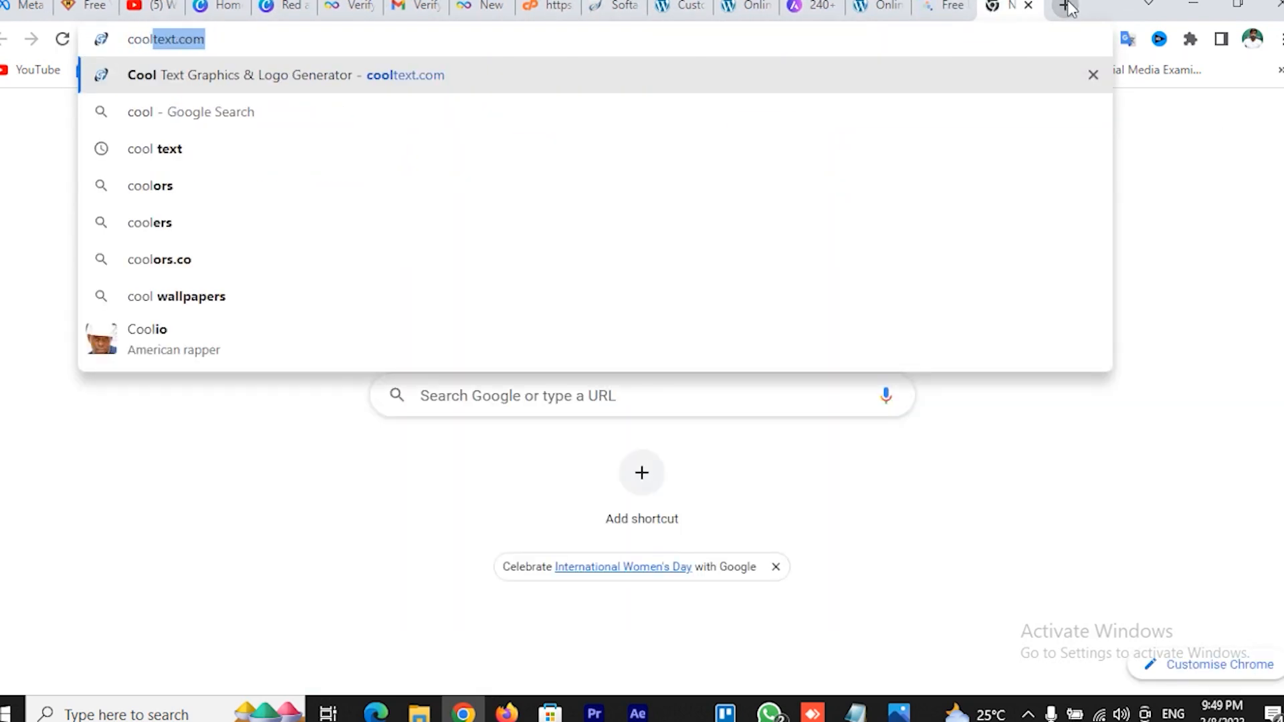
pyautogui.write('text')
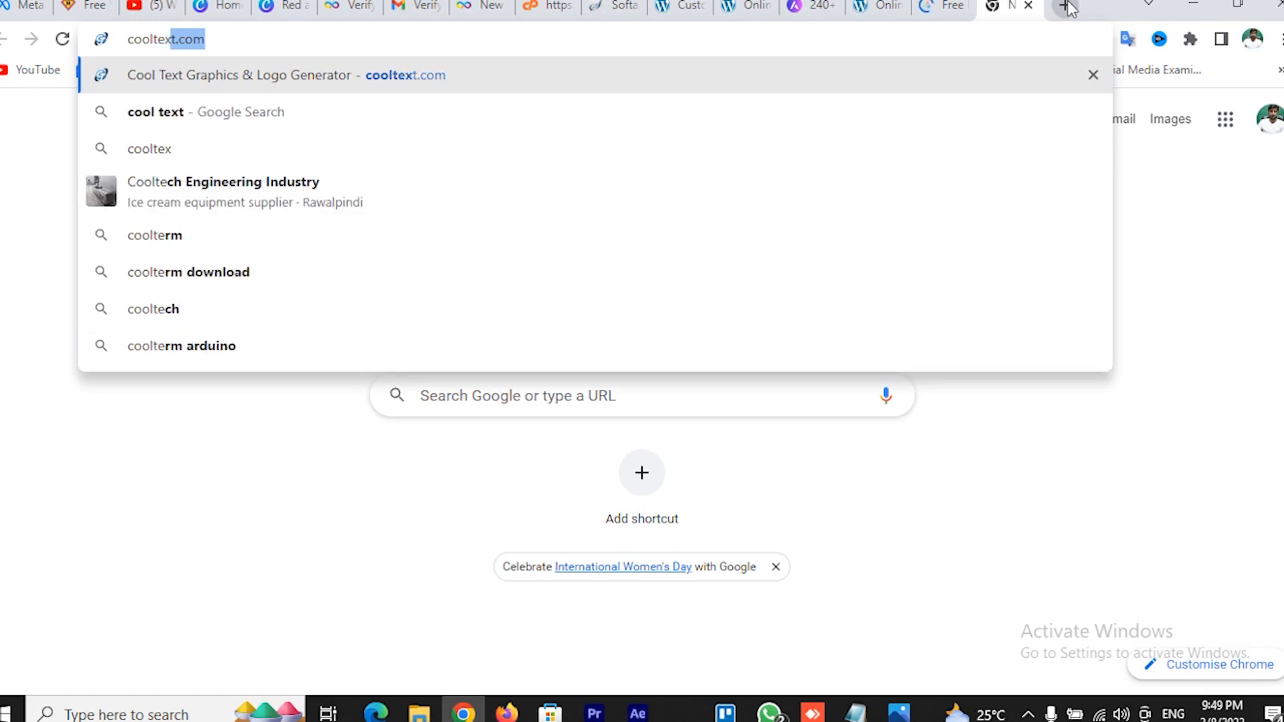
pyautogui.press('Return')
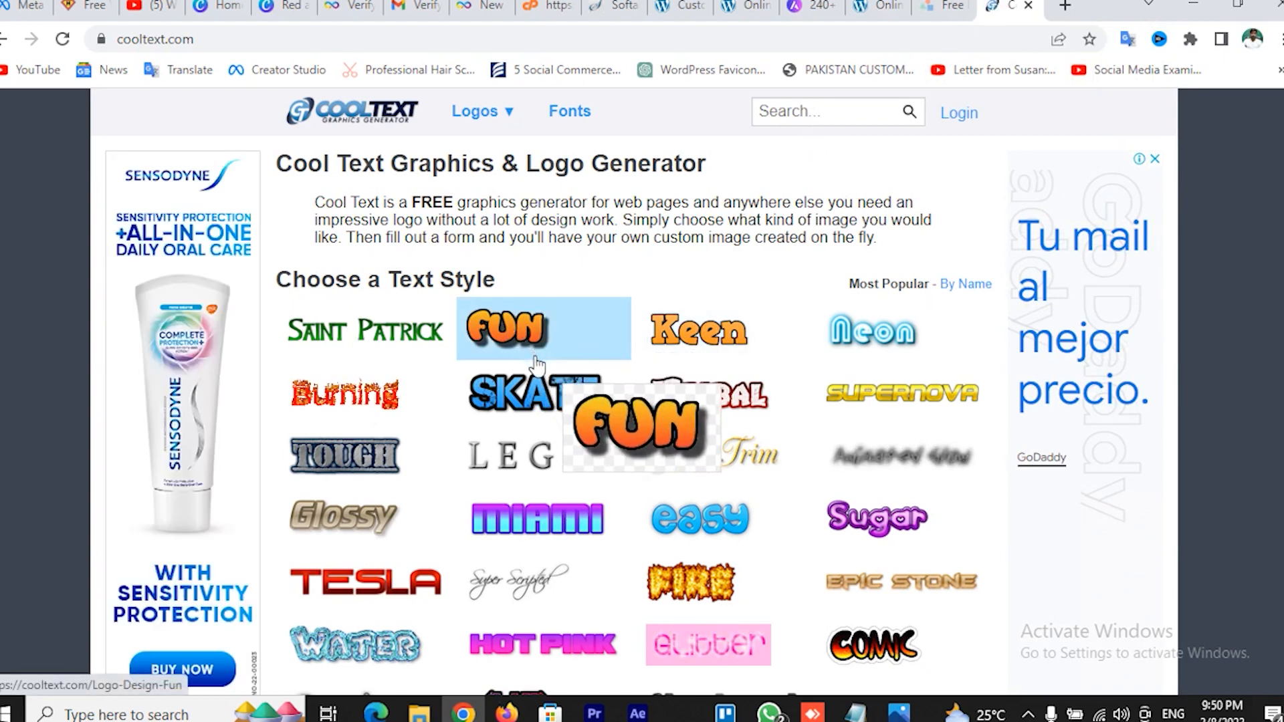
# Browse the LogoMakr page and Cool Text styles, then return to the WordPress Customizer
pyautogui.click(948, 5)
pyautogui.scroll(-3, 687, 356)
pyautogui.scroll(3, 687, 355)
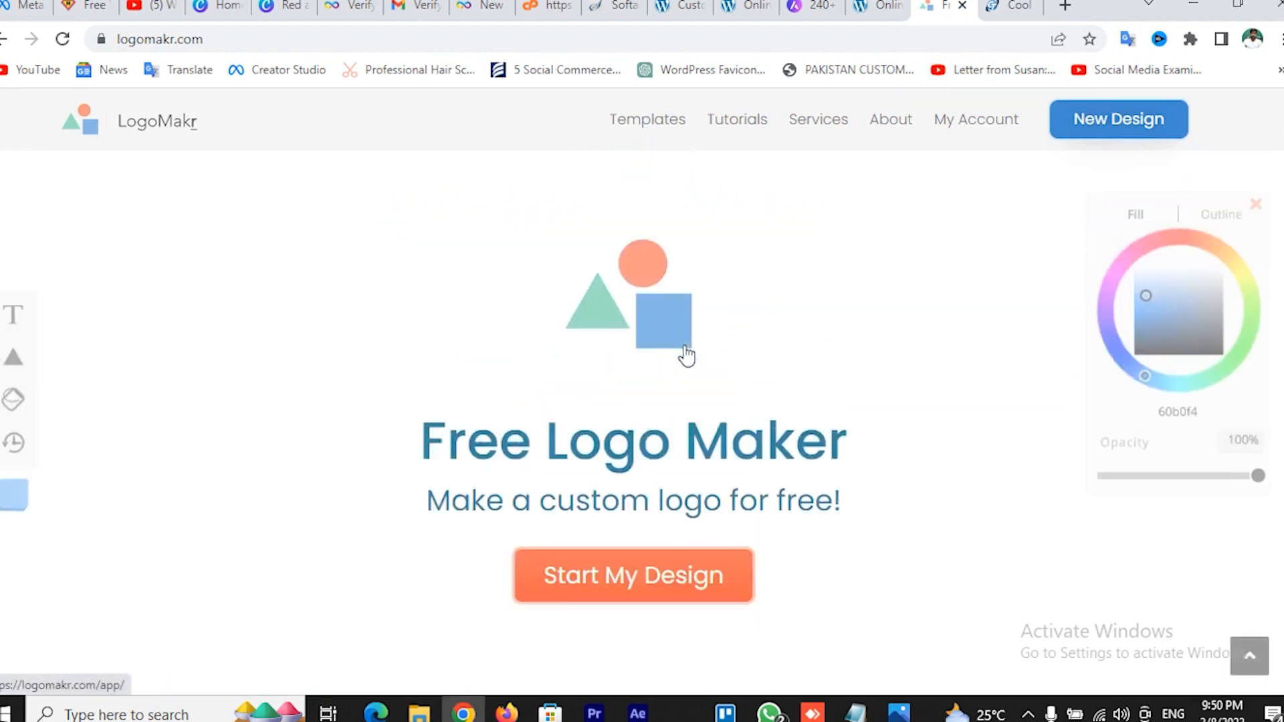
pyautogui.click(1010, 5)
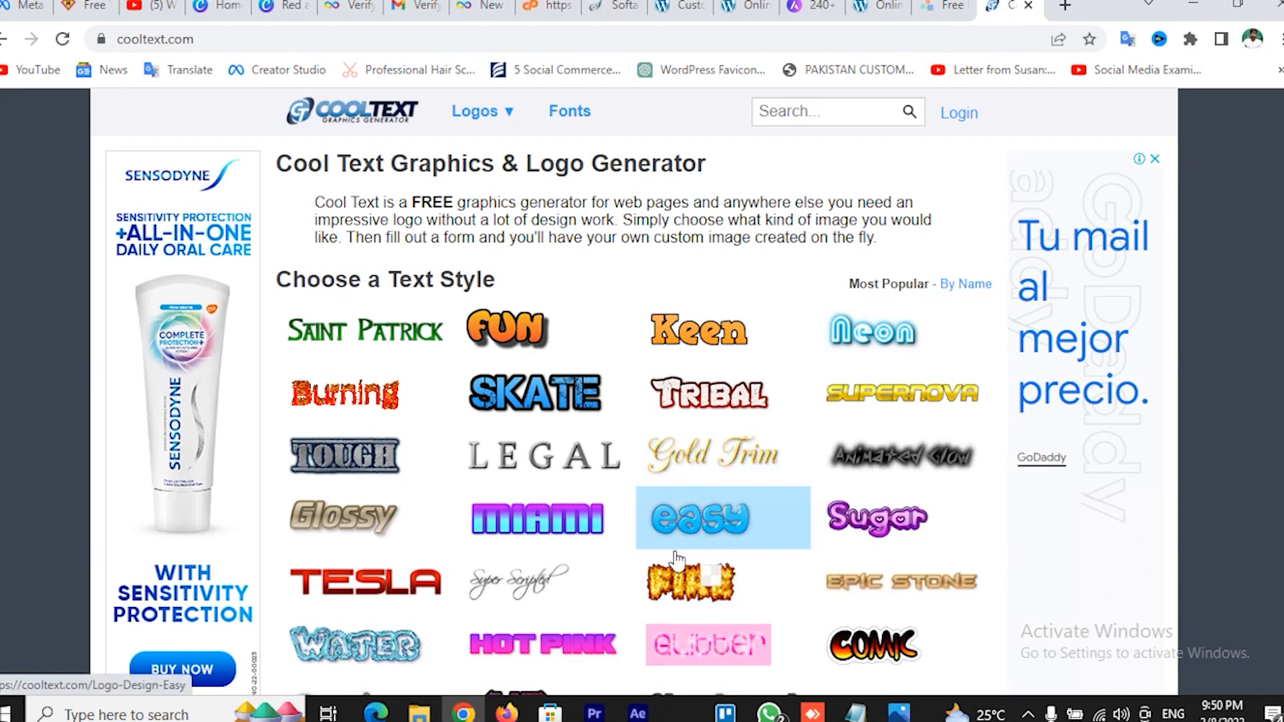
pyautogui.scroll(-2, 751, 562)
pyautogui.scroll(-2, 699, 428)
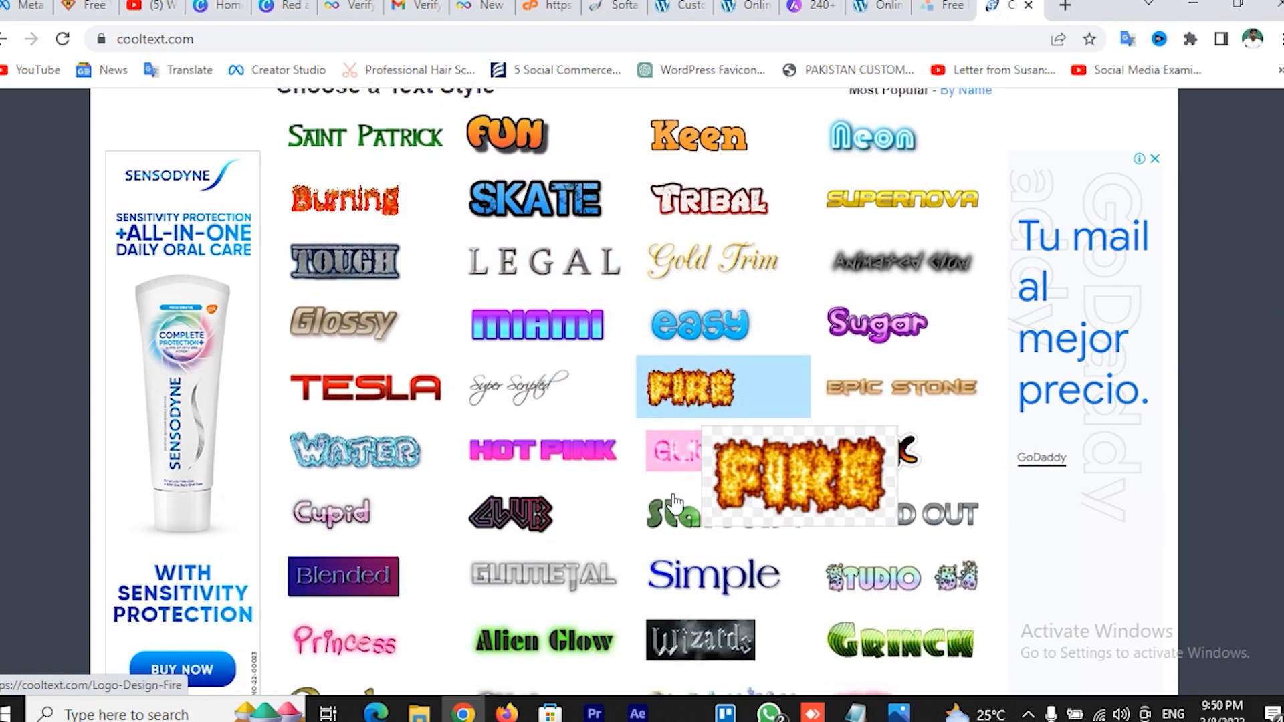
pyautogui.scroll(-2, 676, 502)
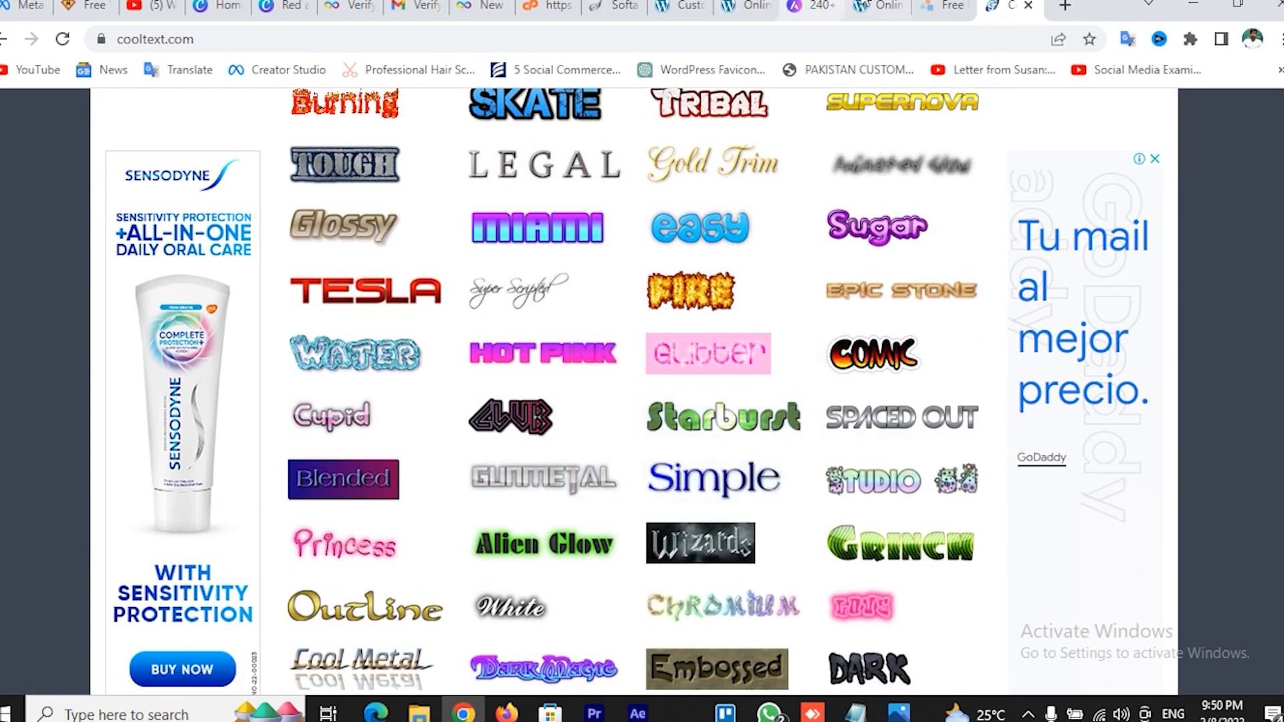
pyautogui.click(749, 7)
# Replace the header logo with the uploaded EVR GREEN image logo_transparent (6).png
pyautogui.click(686, 5)
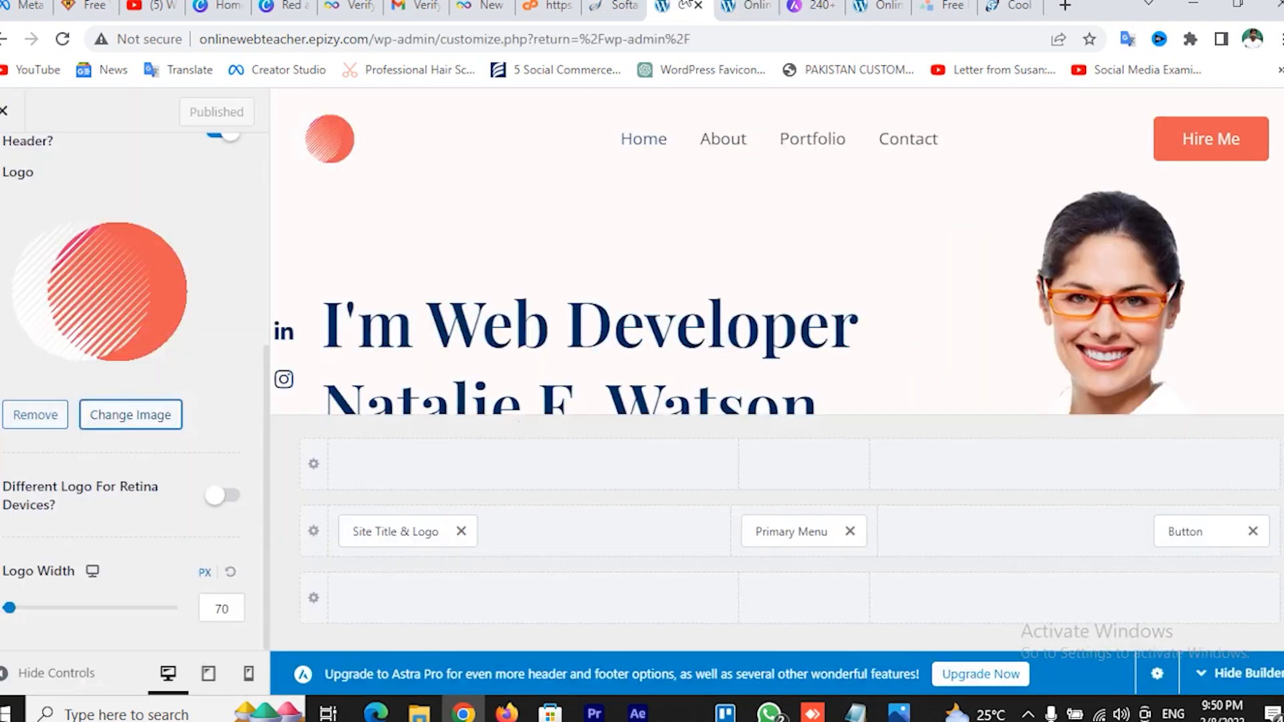
pyautogui.click(136, 423)
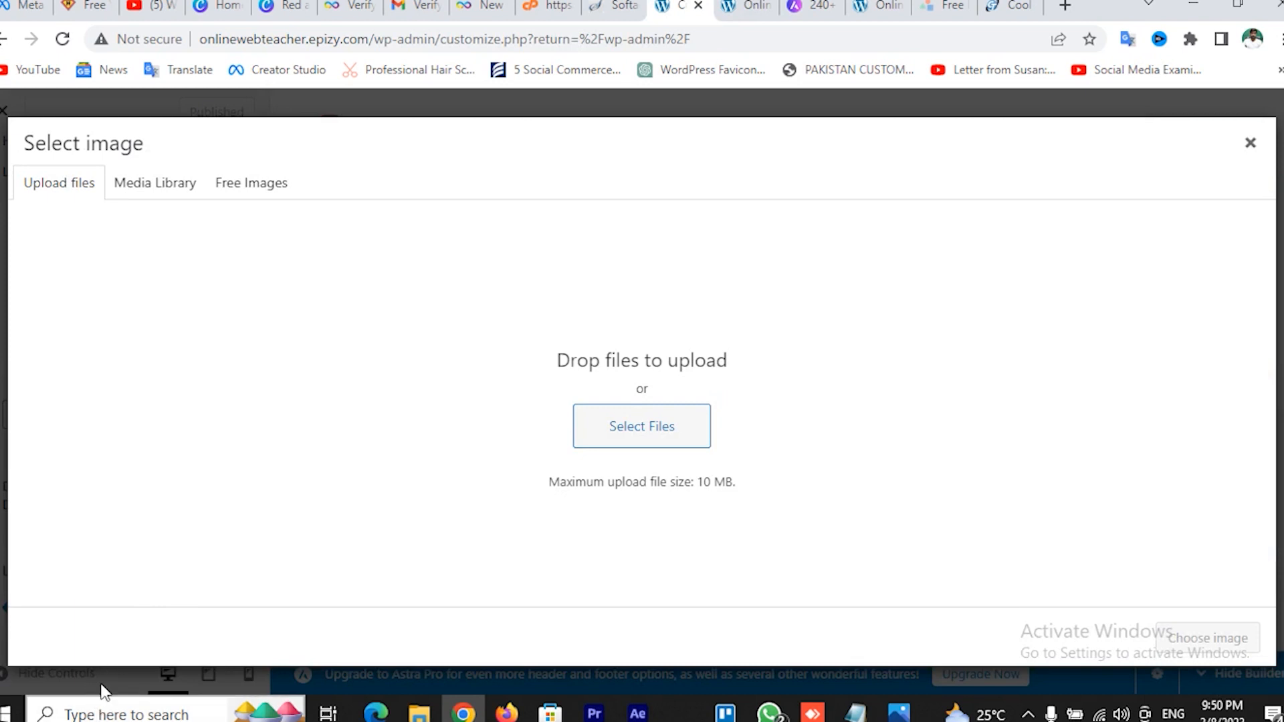
pyautogui.click(649, 435)
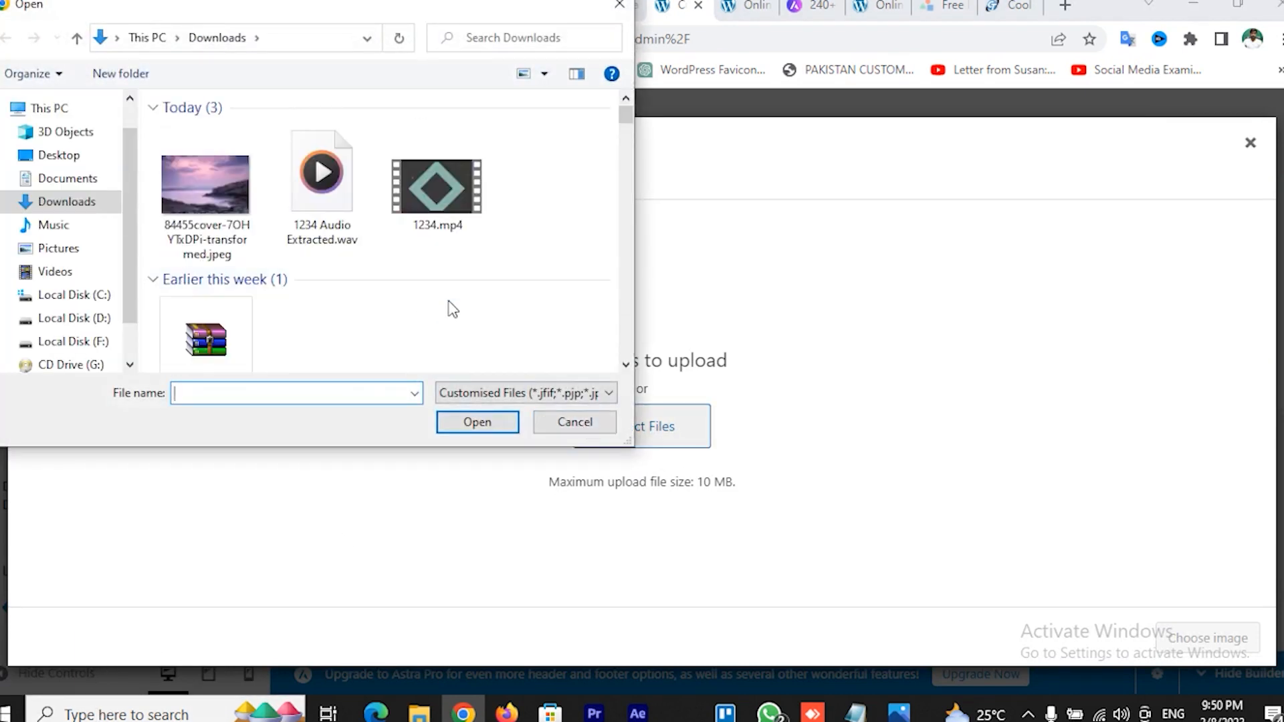
pyautogui.scroll(-1, 426, 294)
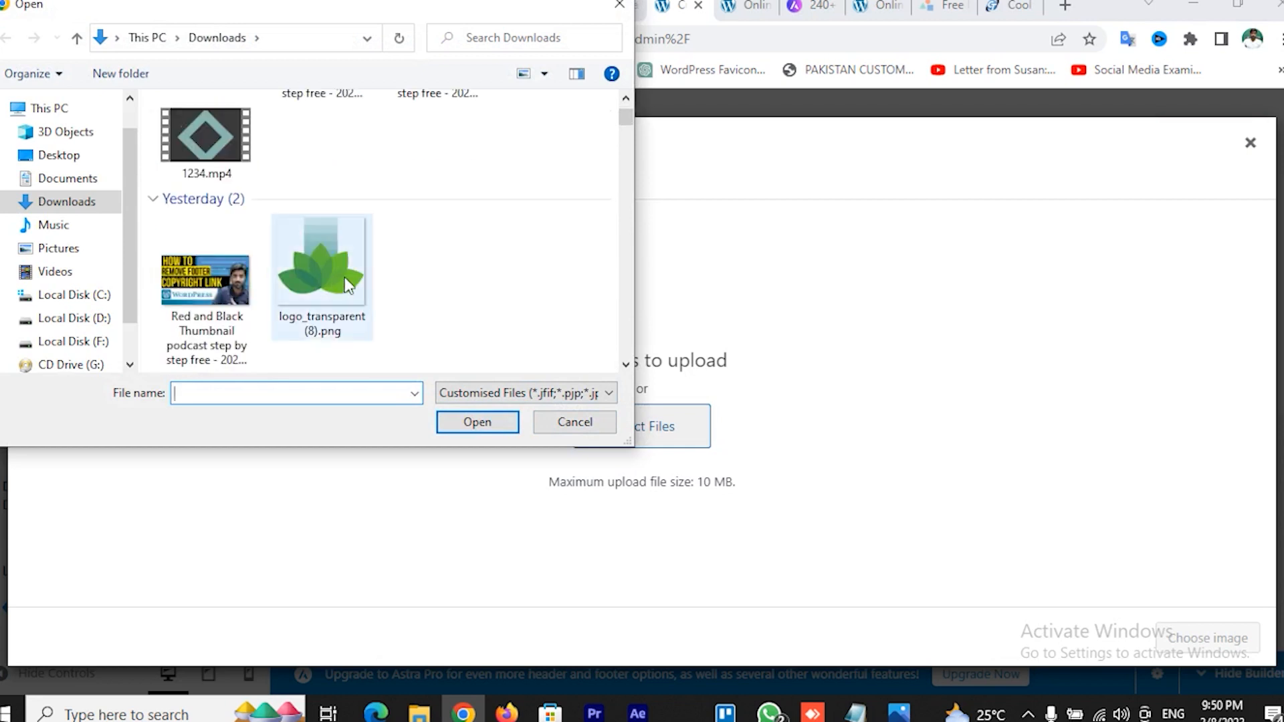
pyautogui.scroll(-1, 404, 294)
pyautogui.scroll(-3, 403, 294)
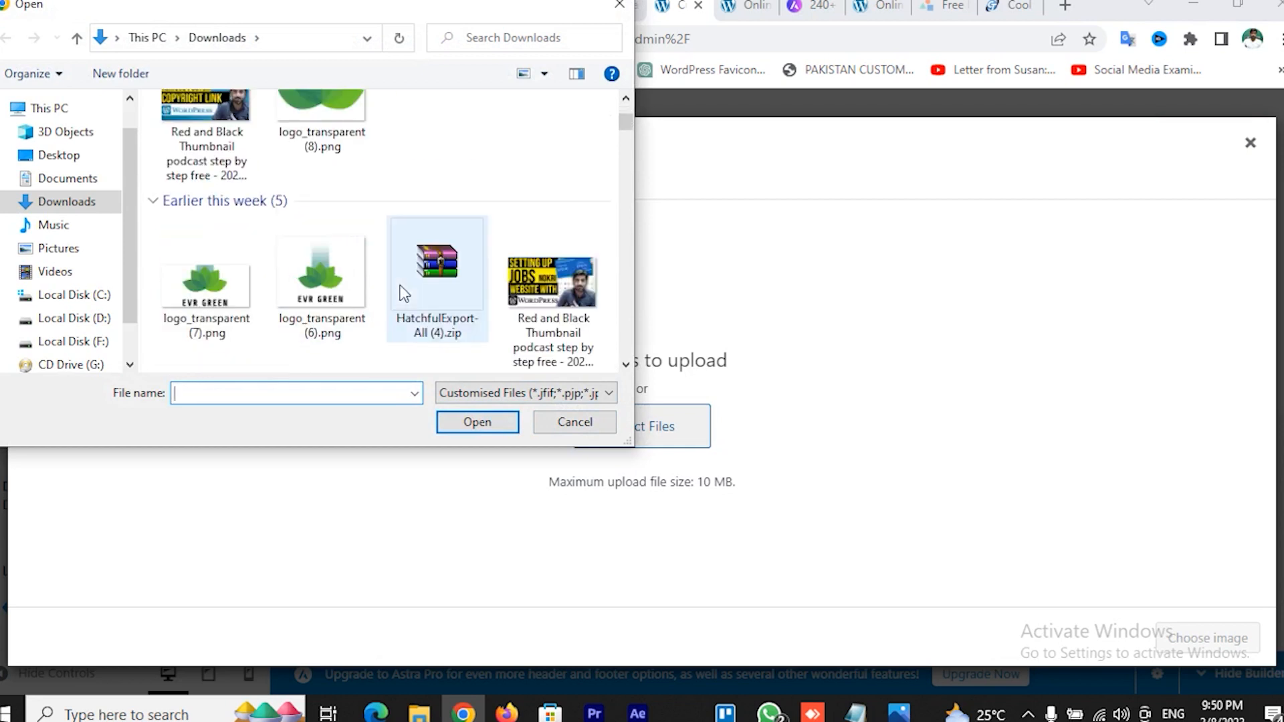
pyautogui.doubleClick(318, 288)
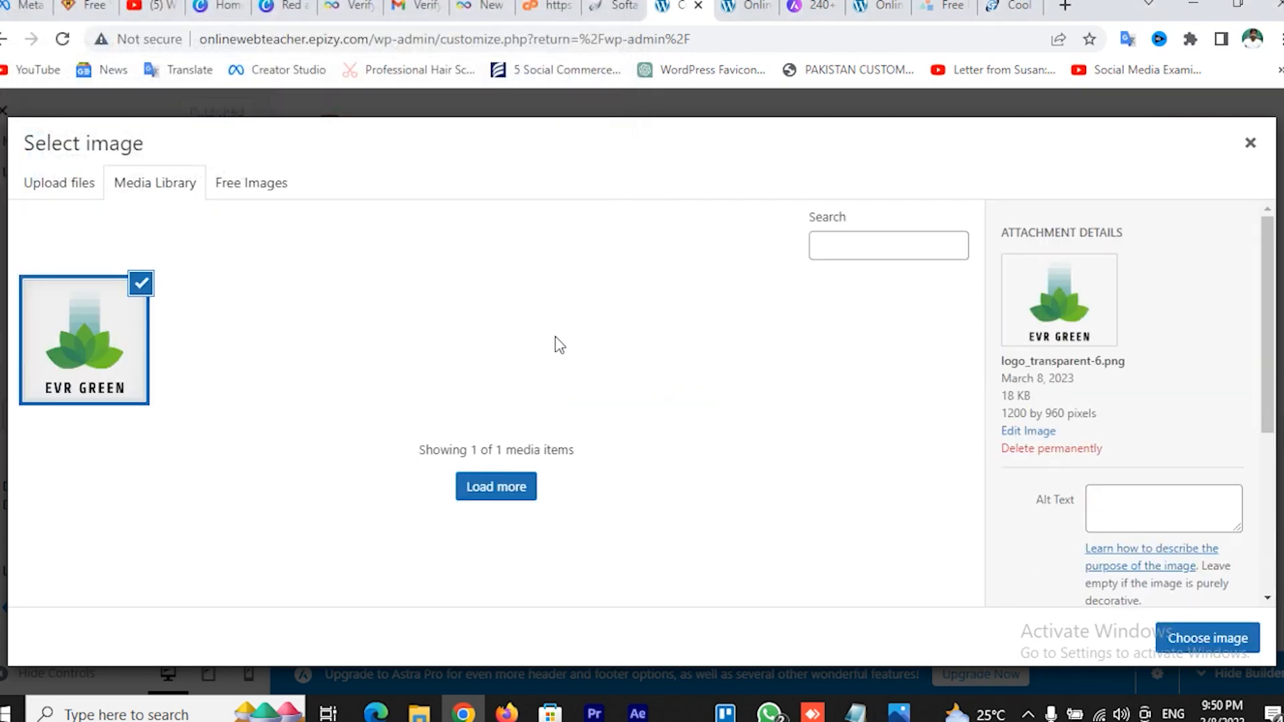
pyautogui.click(1177, 636)
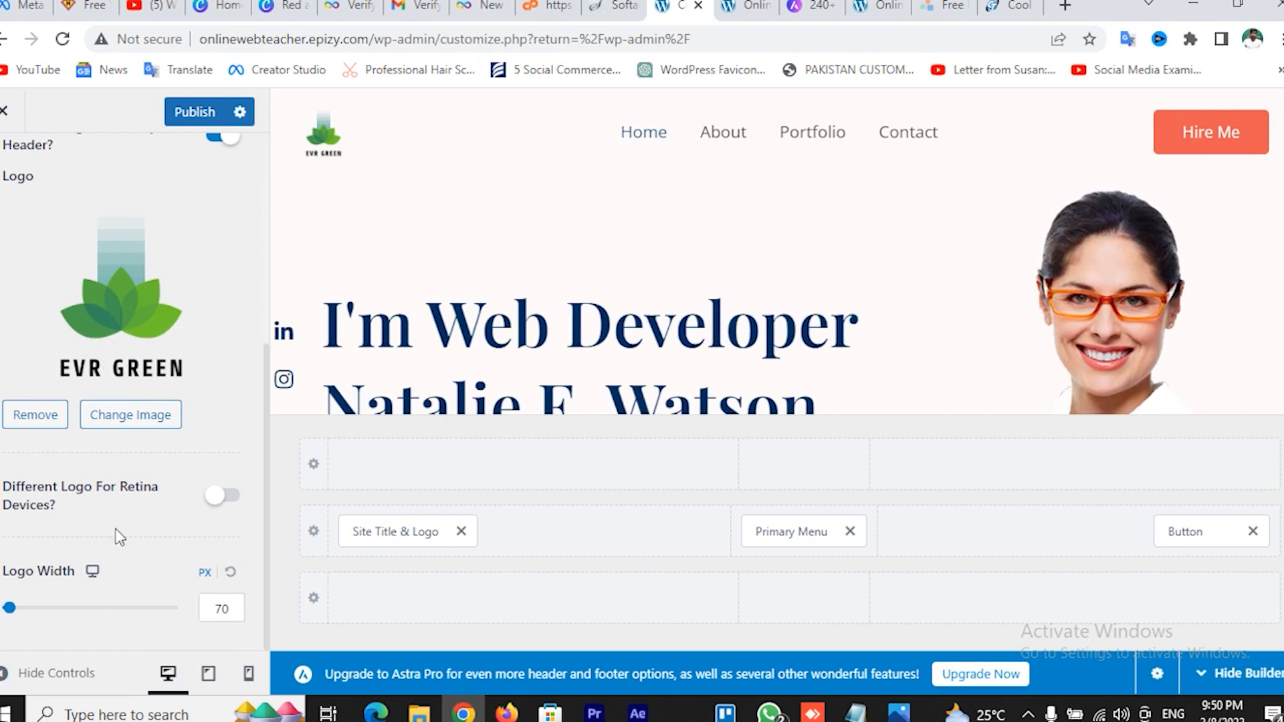
# Widen the header logo to 200 px and publish the change
pyautogui.moveTo(10, 607); pyautogui.dragTo(56, 626)
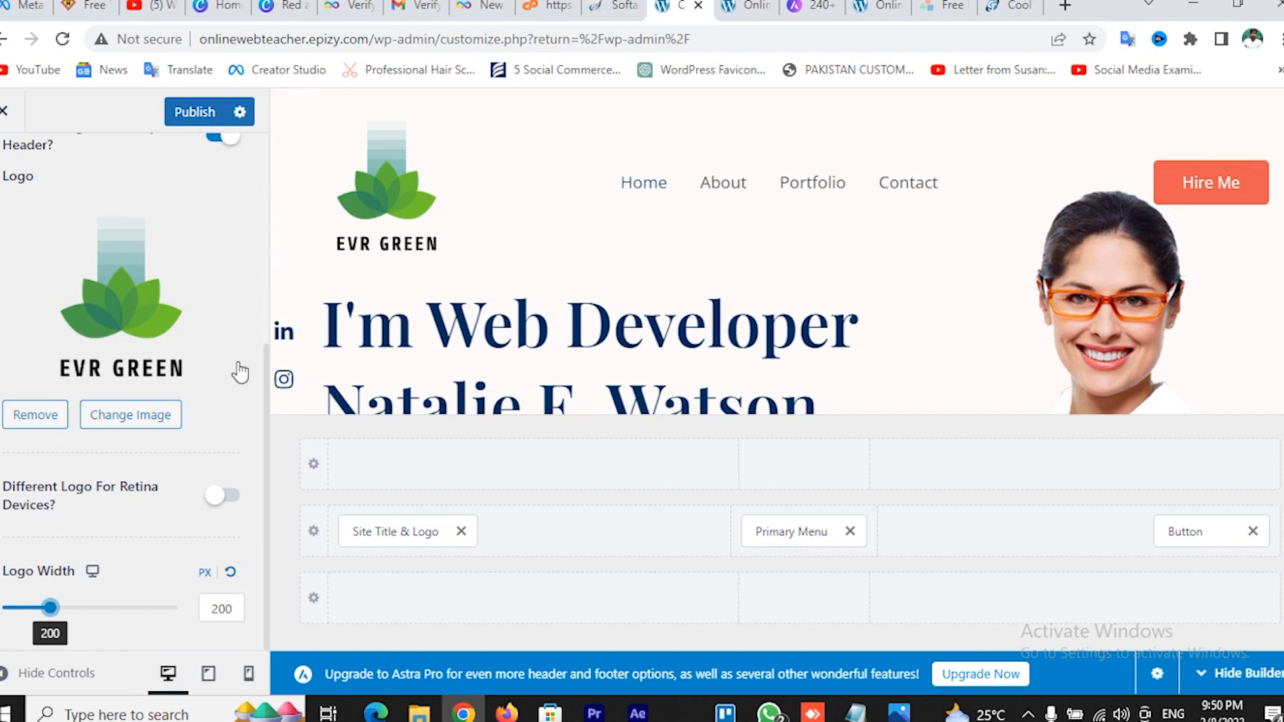
pyautogui.click(181, 113)
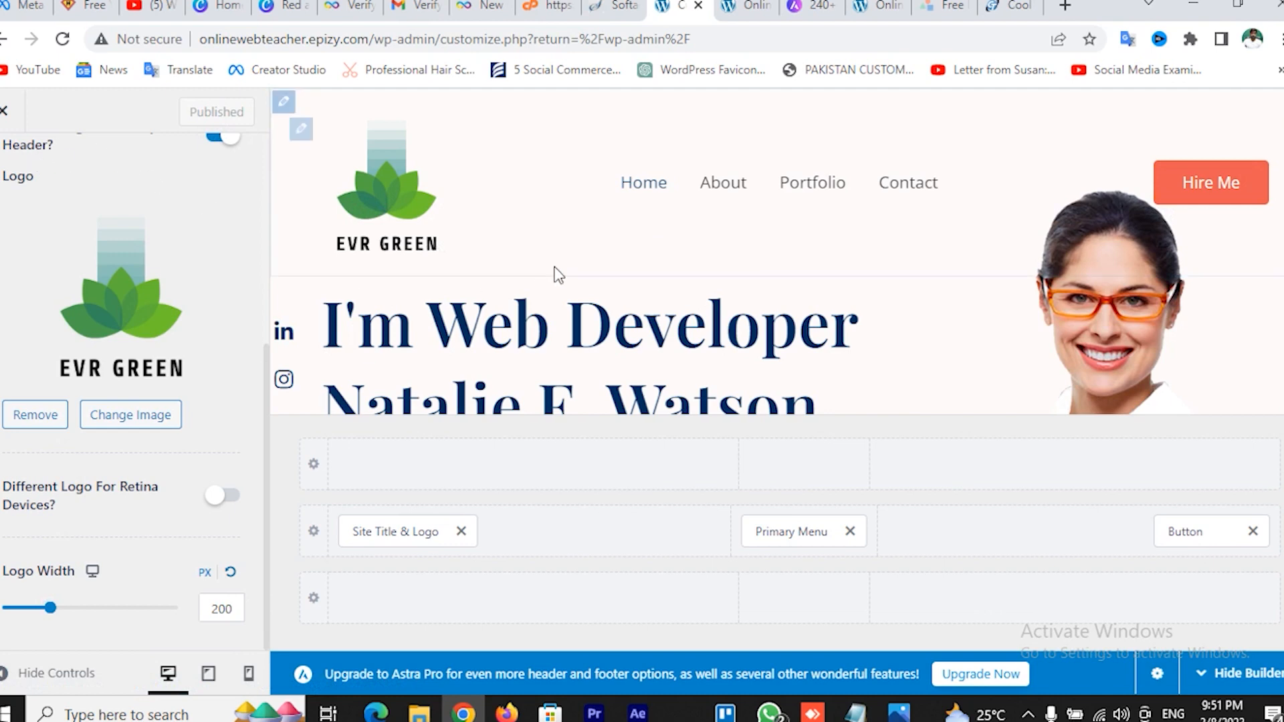
# Check the Hire Me button's text and # link, then return to Header Builder
pyautogui.scroll(-2, 587, 295)
pyautogui.scroll(1, 590, 296)
pyautogui.scroll(1, 589, 297)
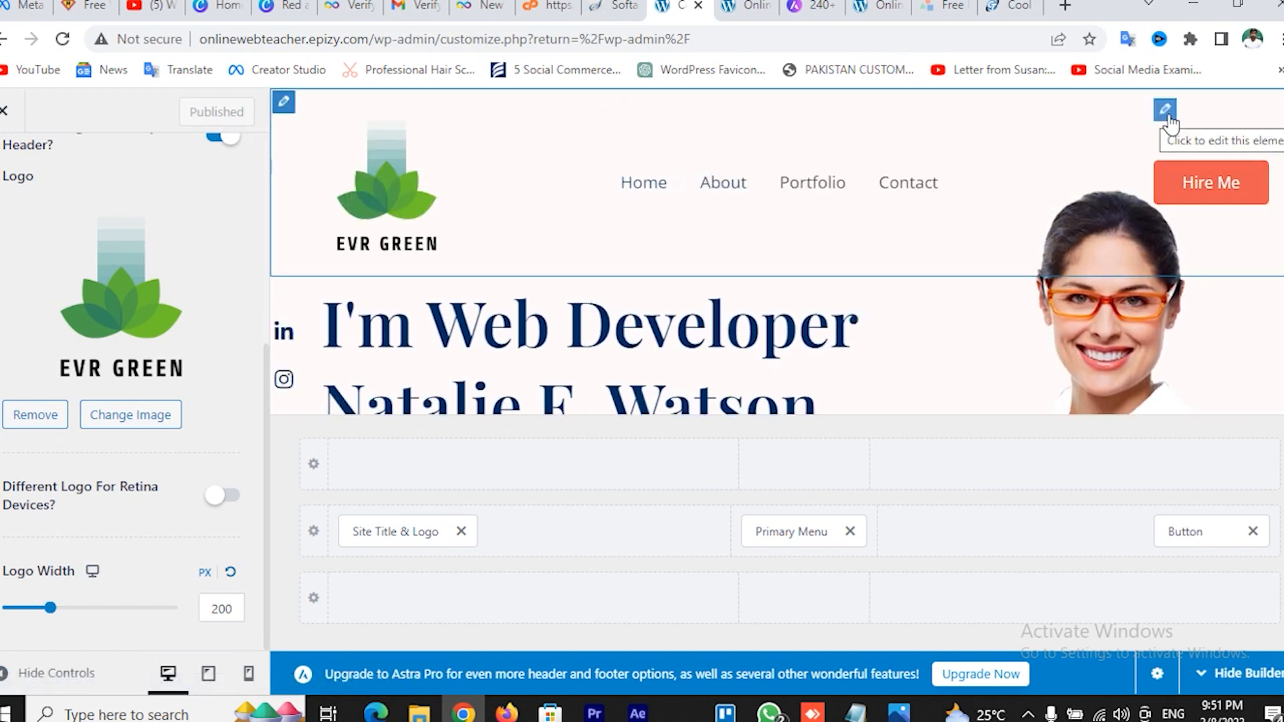
pyautogui.click(1165, 113)
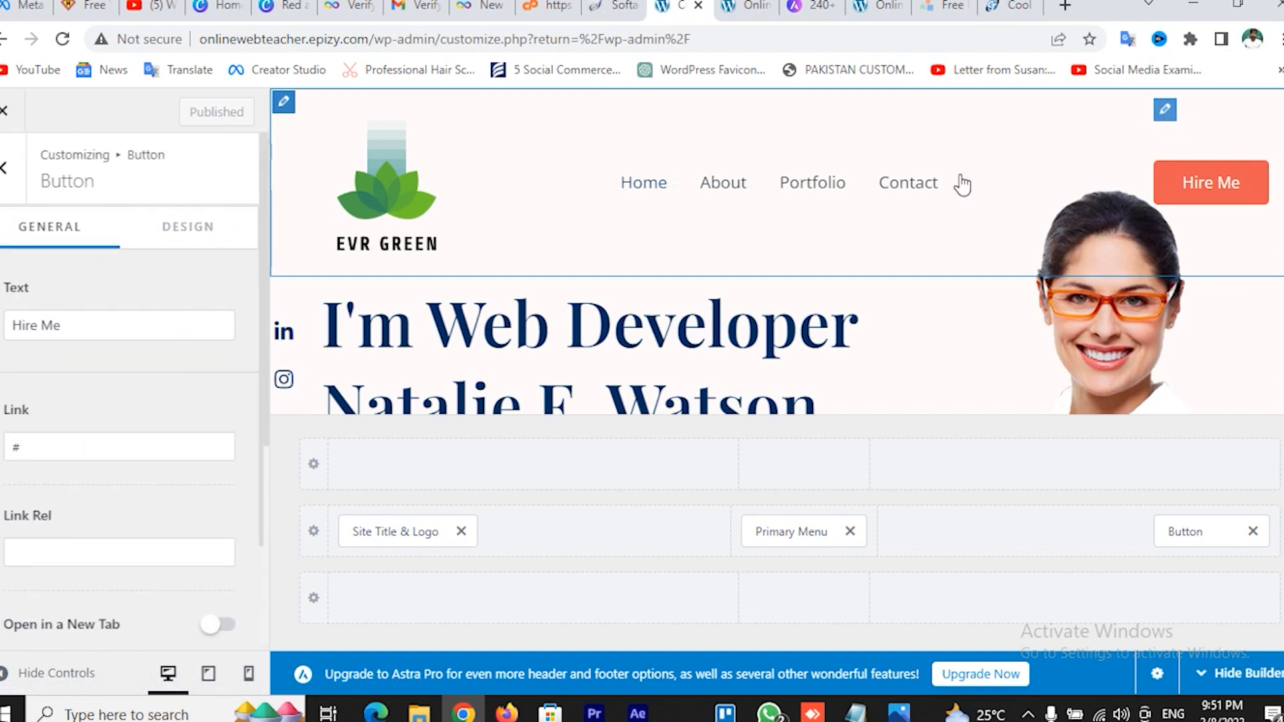
pyautogui.click(94, 323)
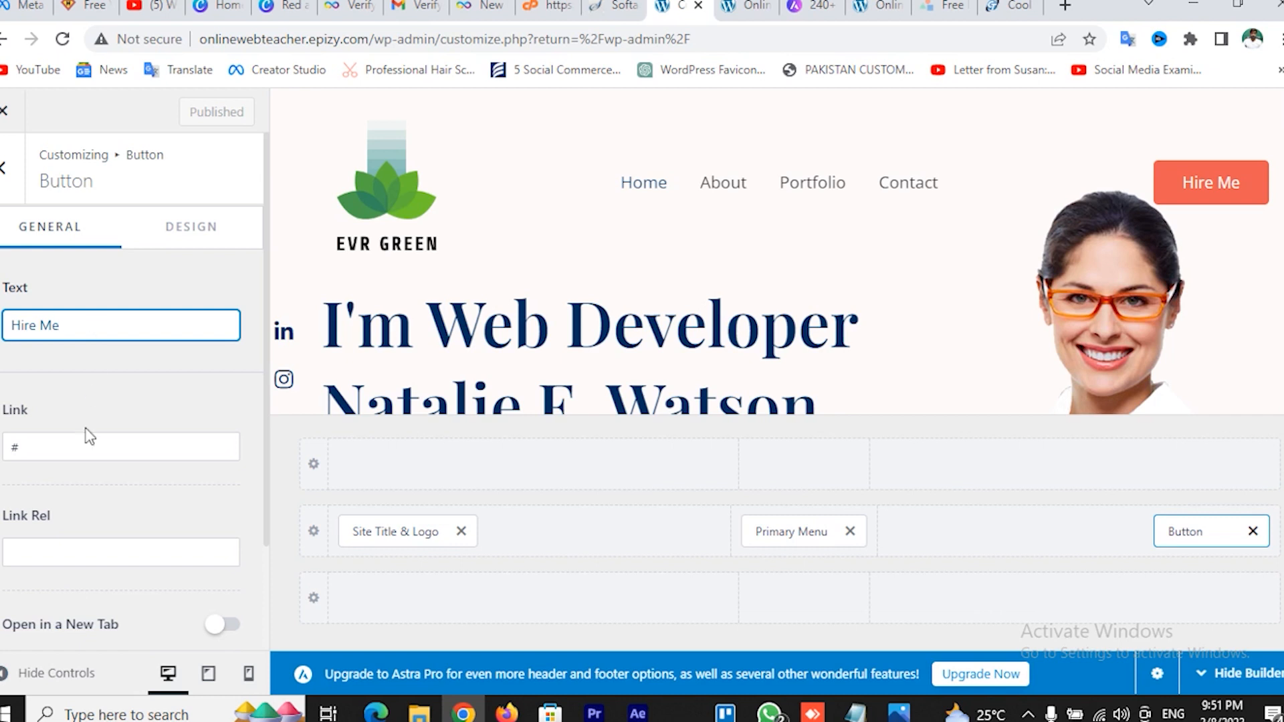
pyautogui.click(41, 456)
pyautogui.click(5, 188)
pyautogui.scroll(-10, 625, 409)
# Look over the Primary Footer settings, then switch to the live homepage tab
pyautogui.scroll(-15, 625, 411)
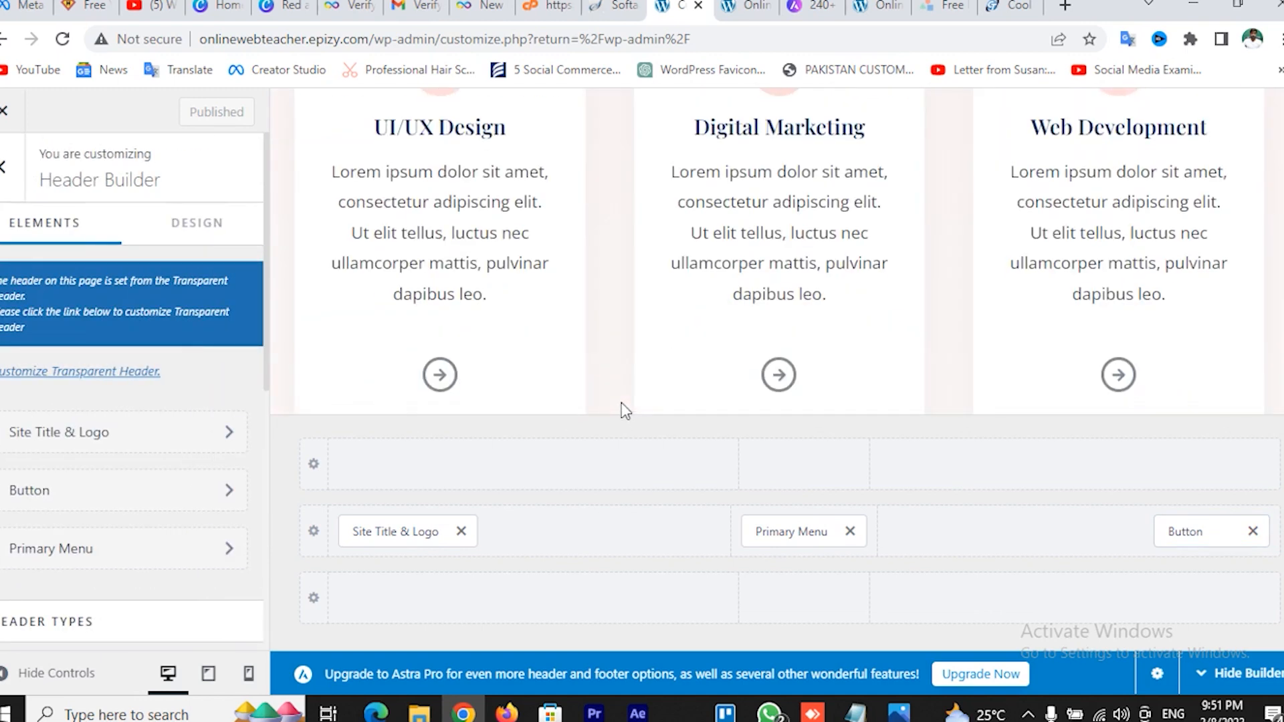
pyautogui.scroll(-5, 625, 410)
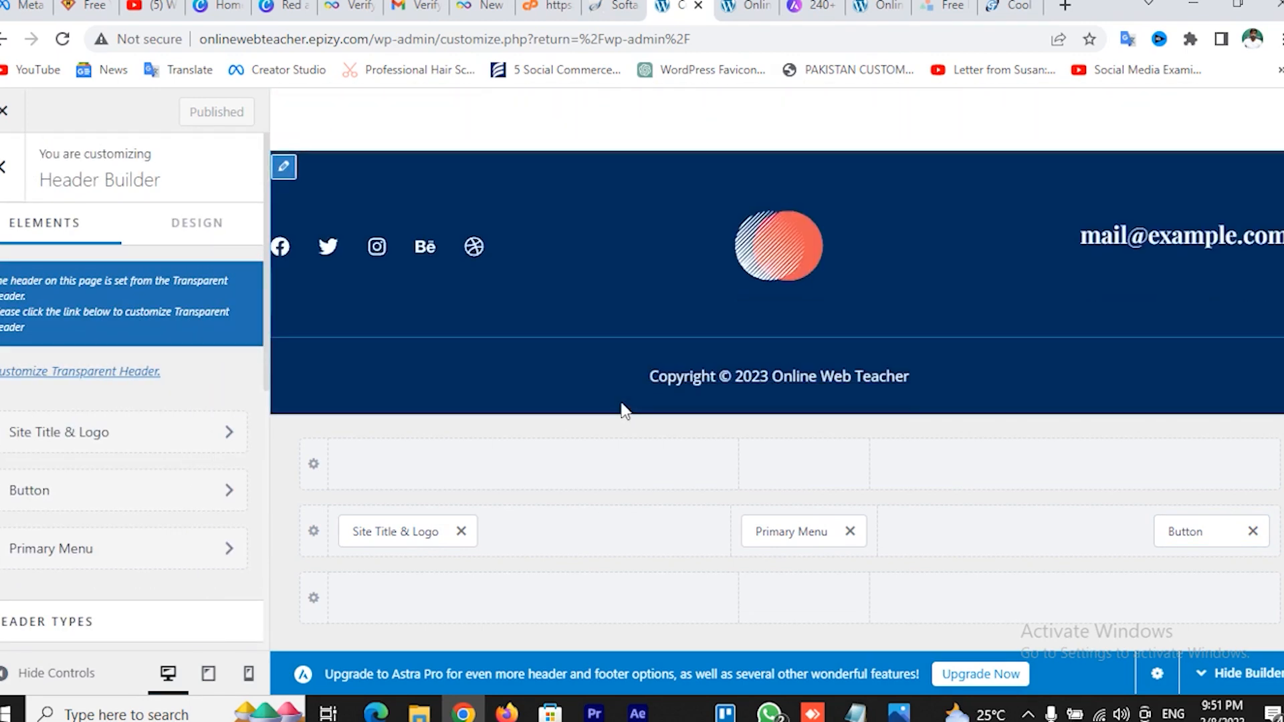
pyautogui.click(290, 171)
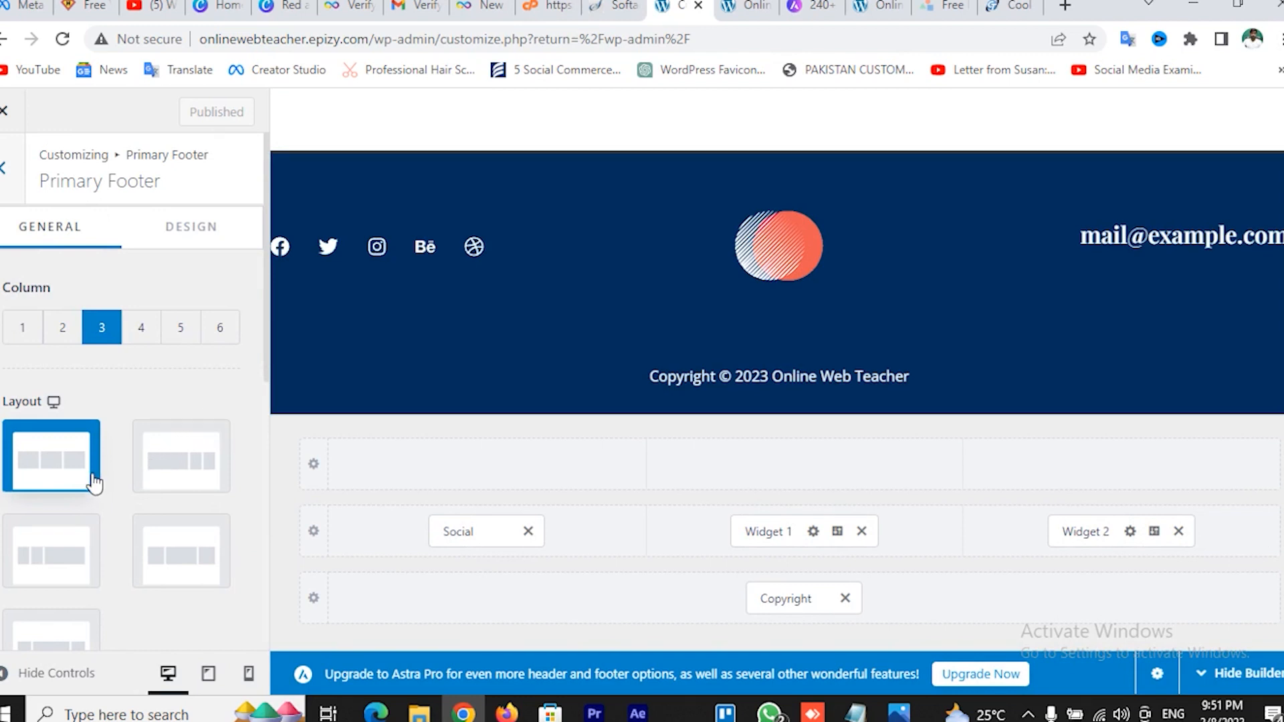
pyautogui.scroll(-3, 63, 439)
pyautogui.scroll(-4, 115, 472)
pyautogui.scroll(-1, 77, 466)
pyautogui.scroll(8, 75, 465)
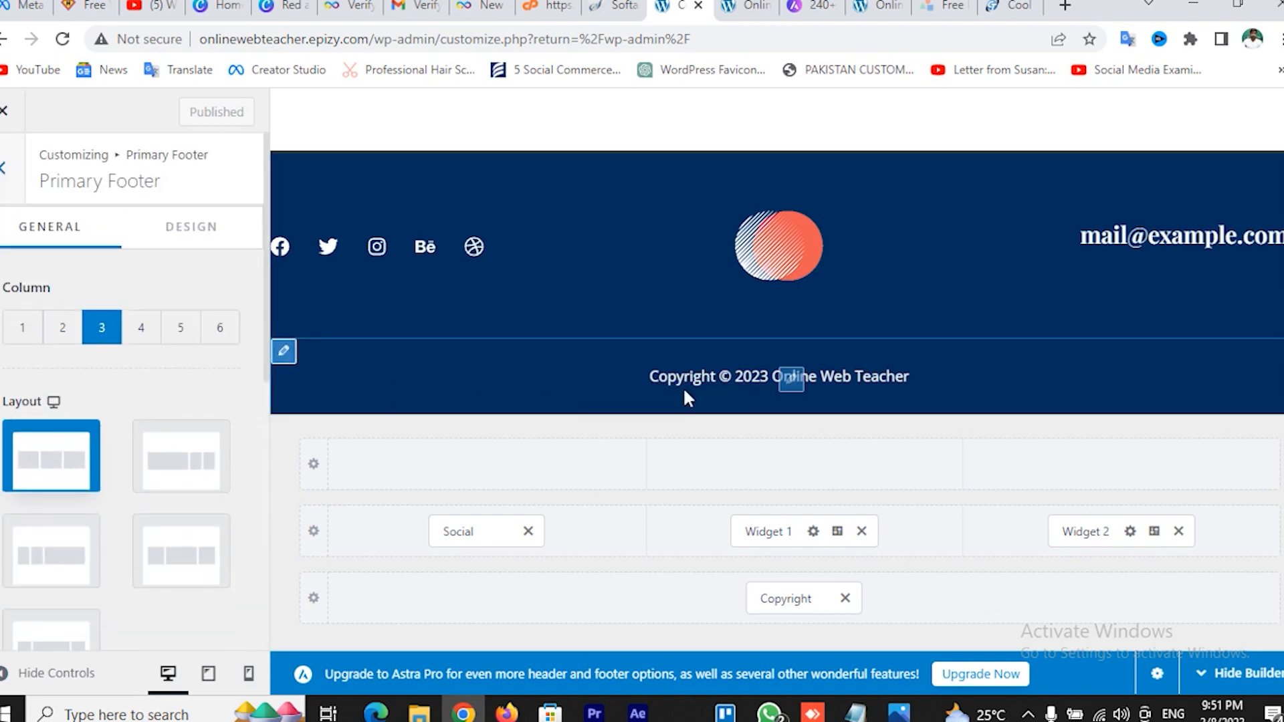
pyautogui.scroll(3, 553, 339)
pyautogui.scroll(6, 741, 348)
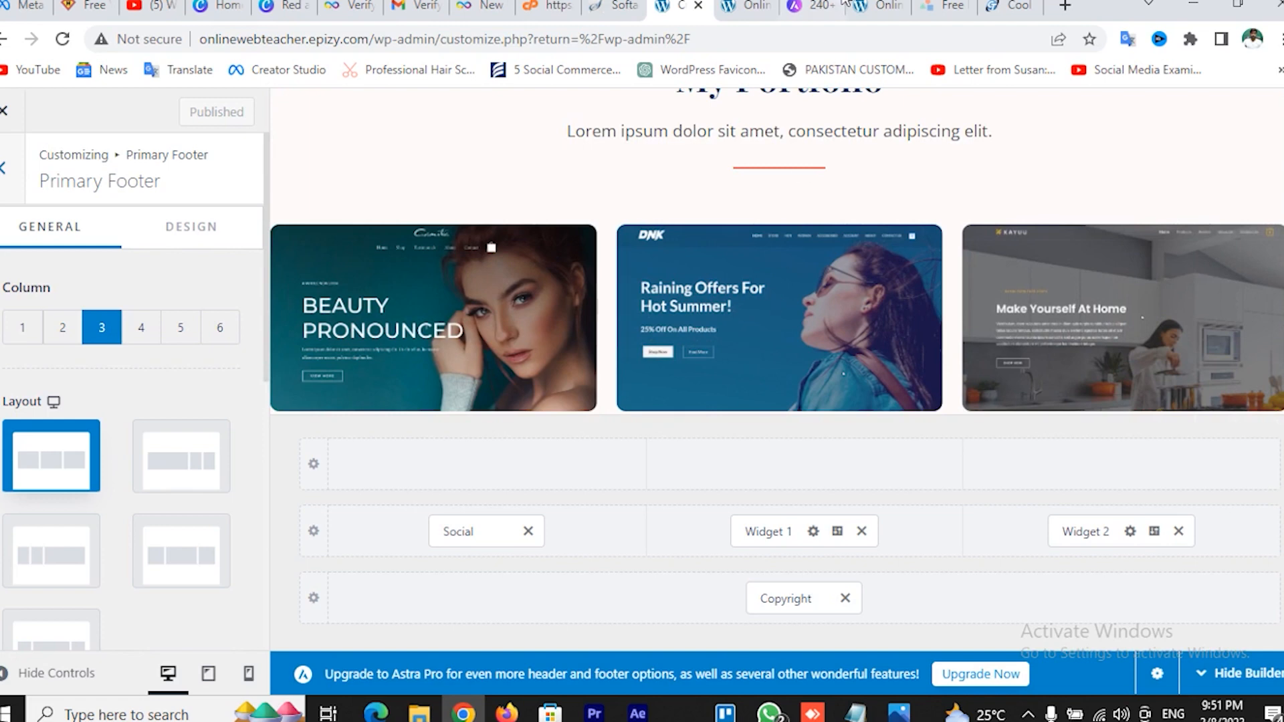
pyautogui.click(755, 5)
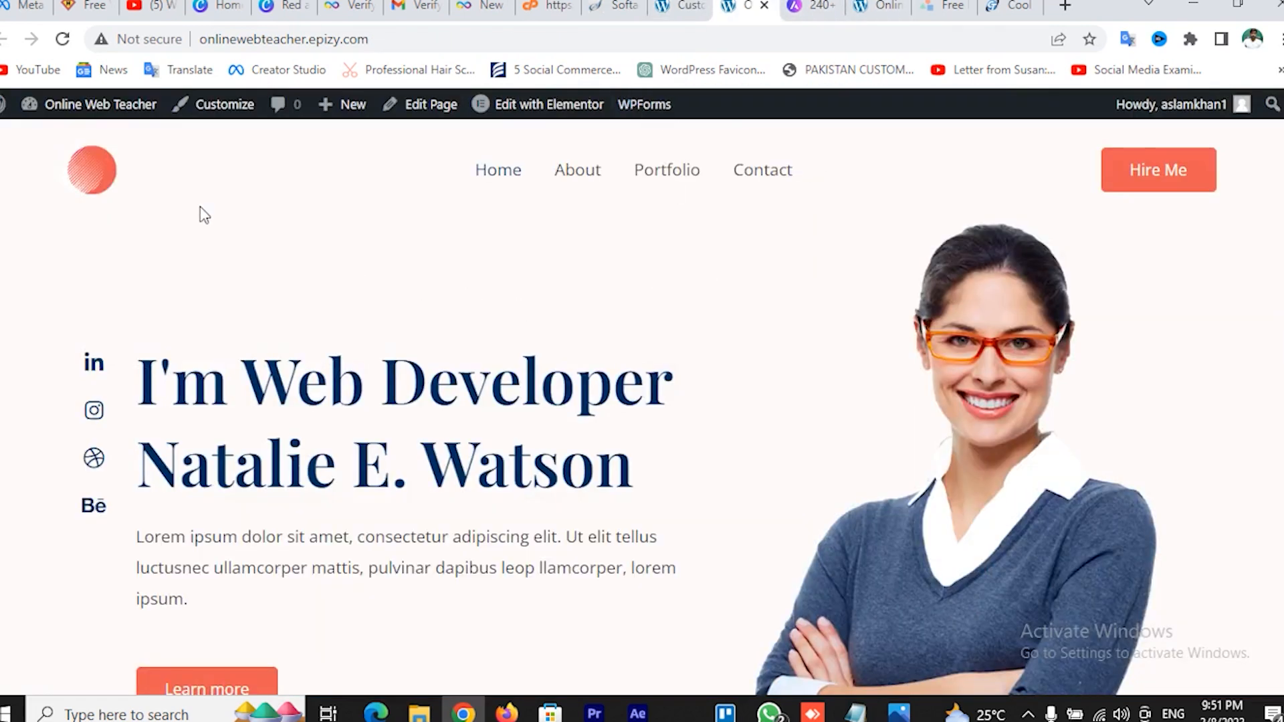
# Reload the homepage to see the EVR GREEN logo and open it in a second tab
pyautogui.click(96, 187)
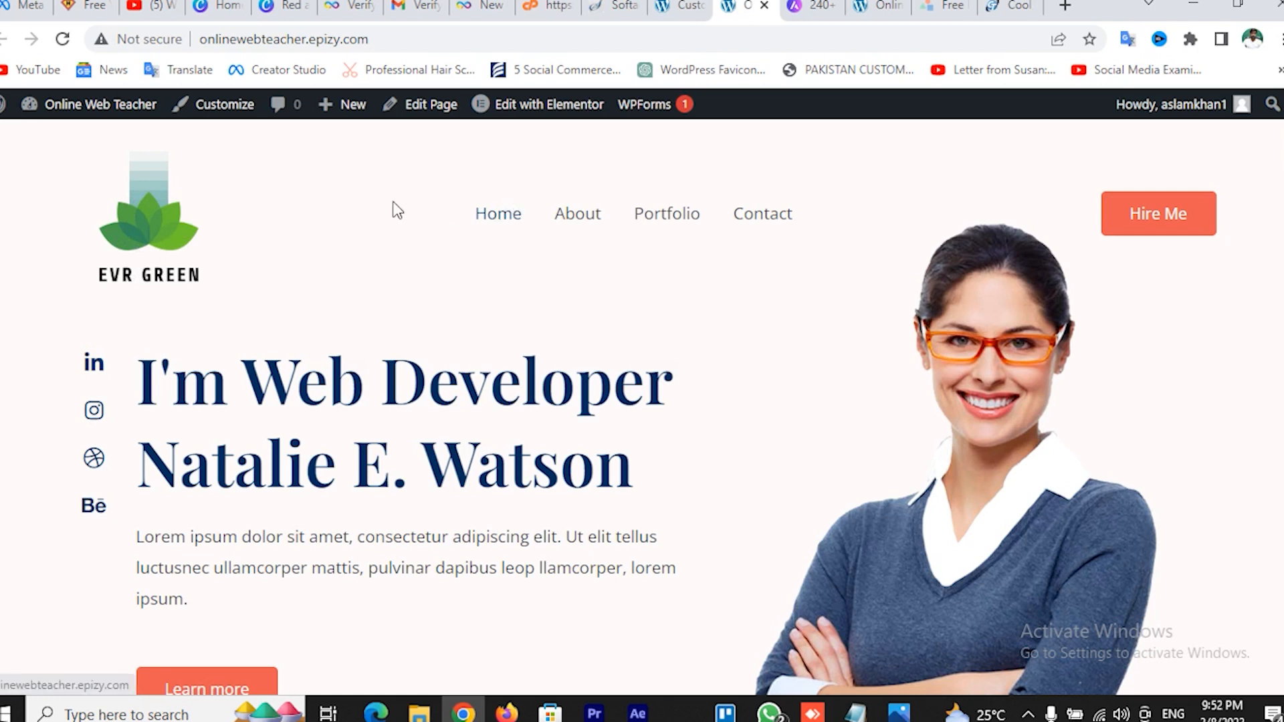
pyautogui.rightClick(190, 228)
pyautogui.click(221, 234)
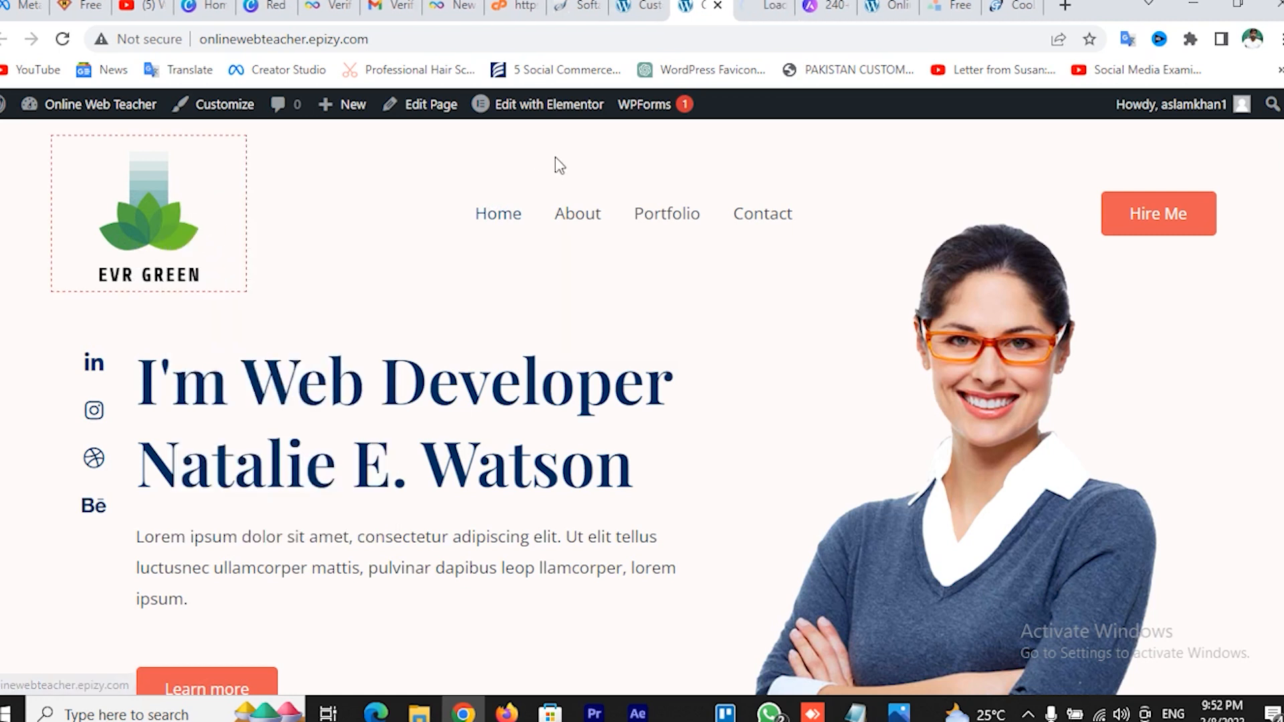
pyautogui.click(769, 5)
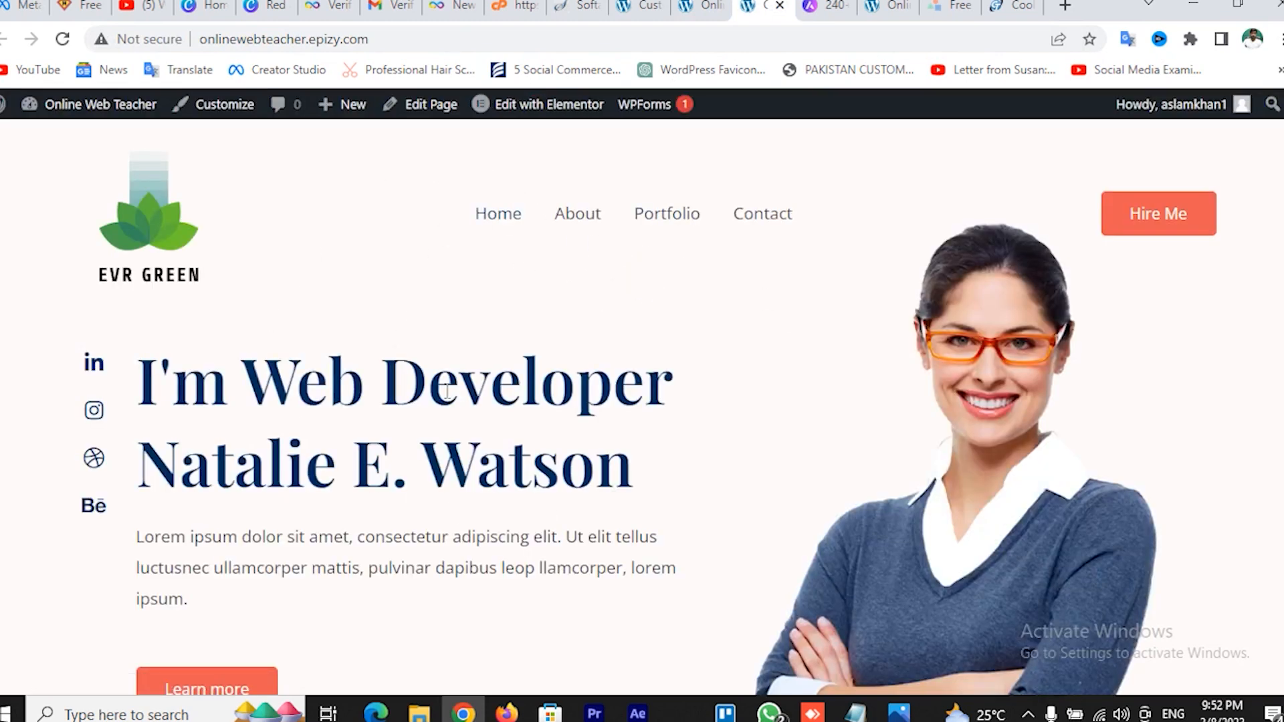
pyautogui.moveTo(545, 122)
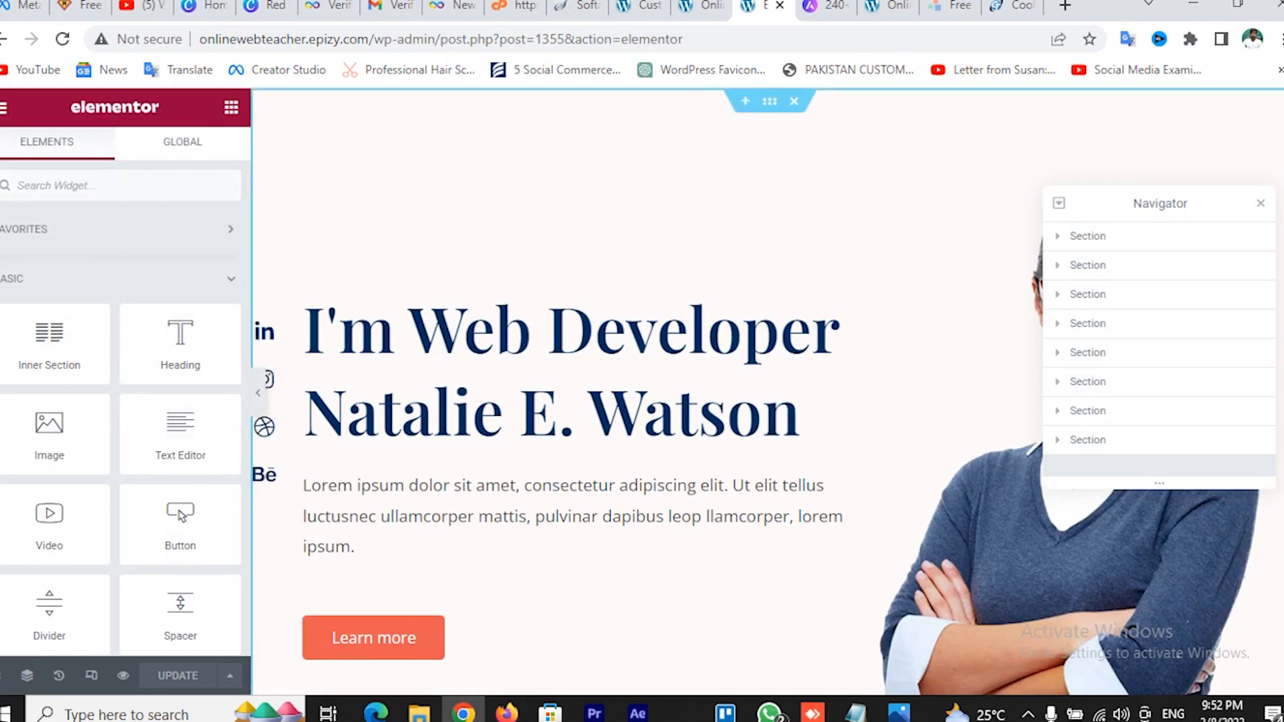
# In Elementor, replace the hero title's placeholder name after <br> with the author's own name
pyautogui.click(1261, 204)
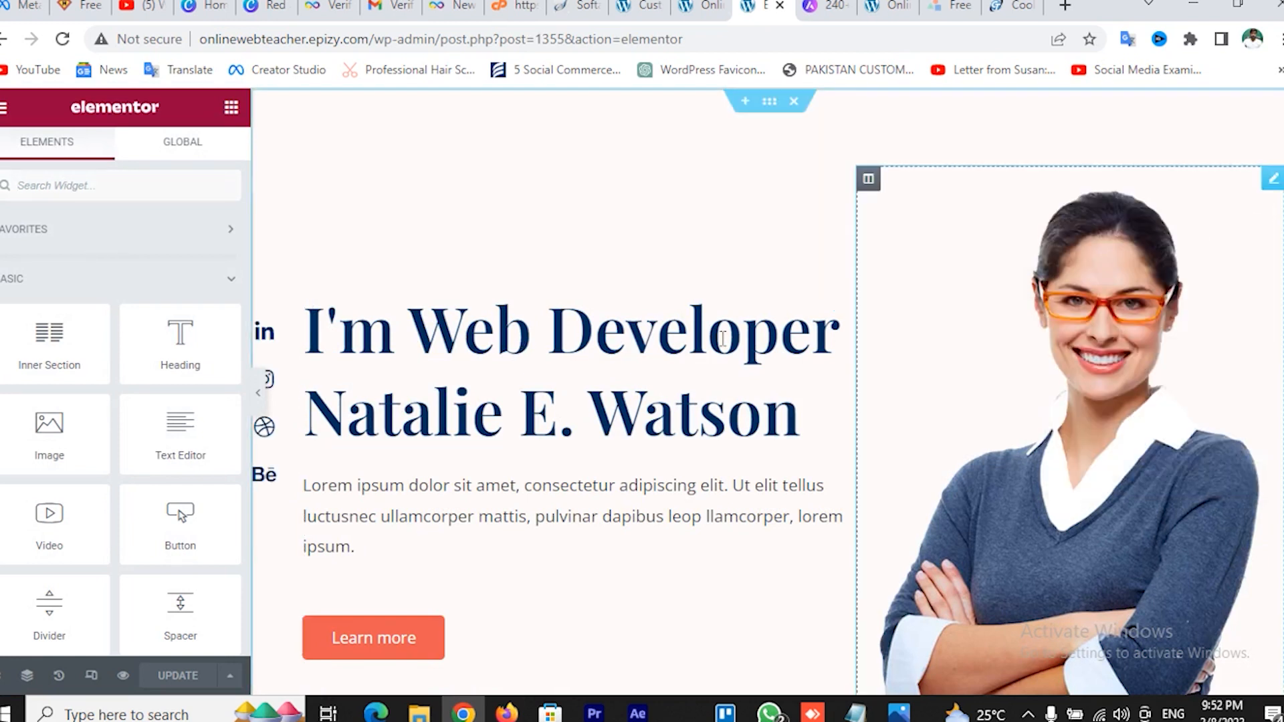
pyautogui.click(547, 363)
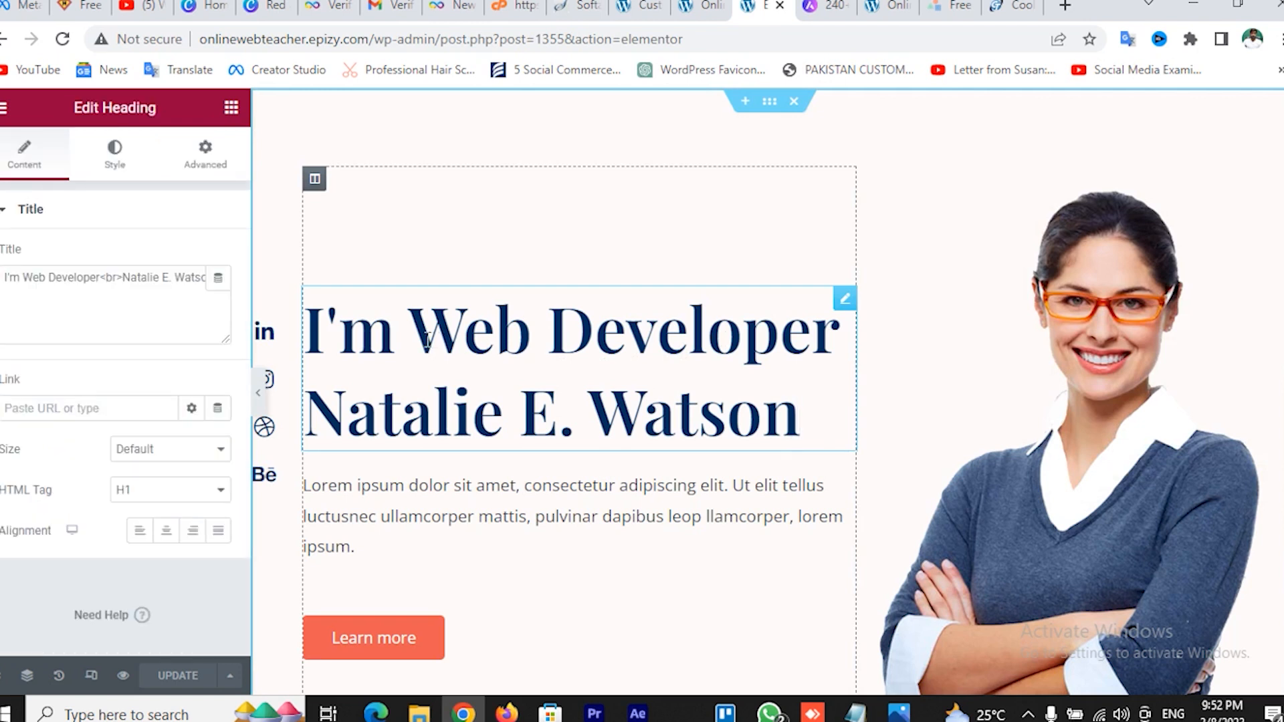
pyautogui.moveTo(314, 324); pyautogui.dragTo(695, 422)
pyautogui.click(136, 279)
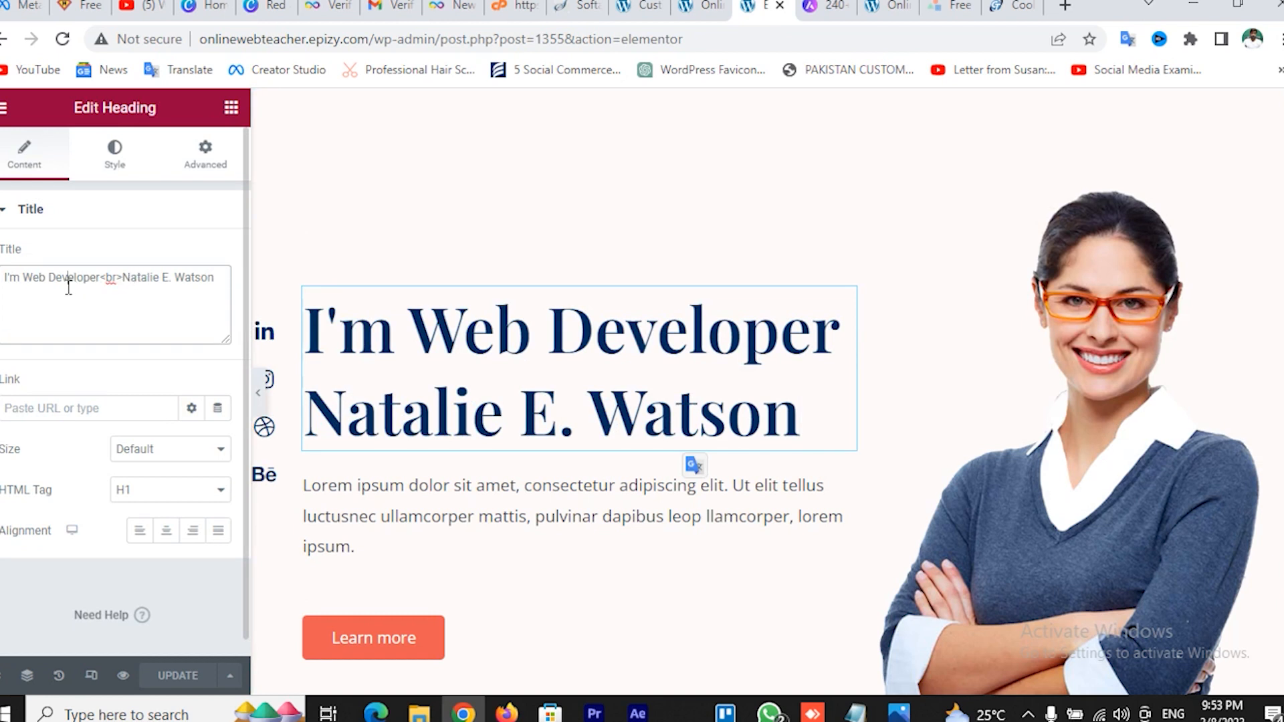
pyautogui.moveTo(18, 283); pyautogui.dragTo(132, 278)
pyautogui.click(163, 277)
pyautogui.moveTo(156, 279); pyautogui.dragTo(216, 277)
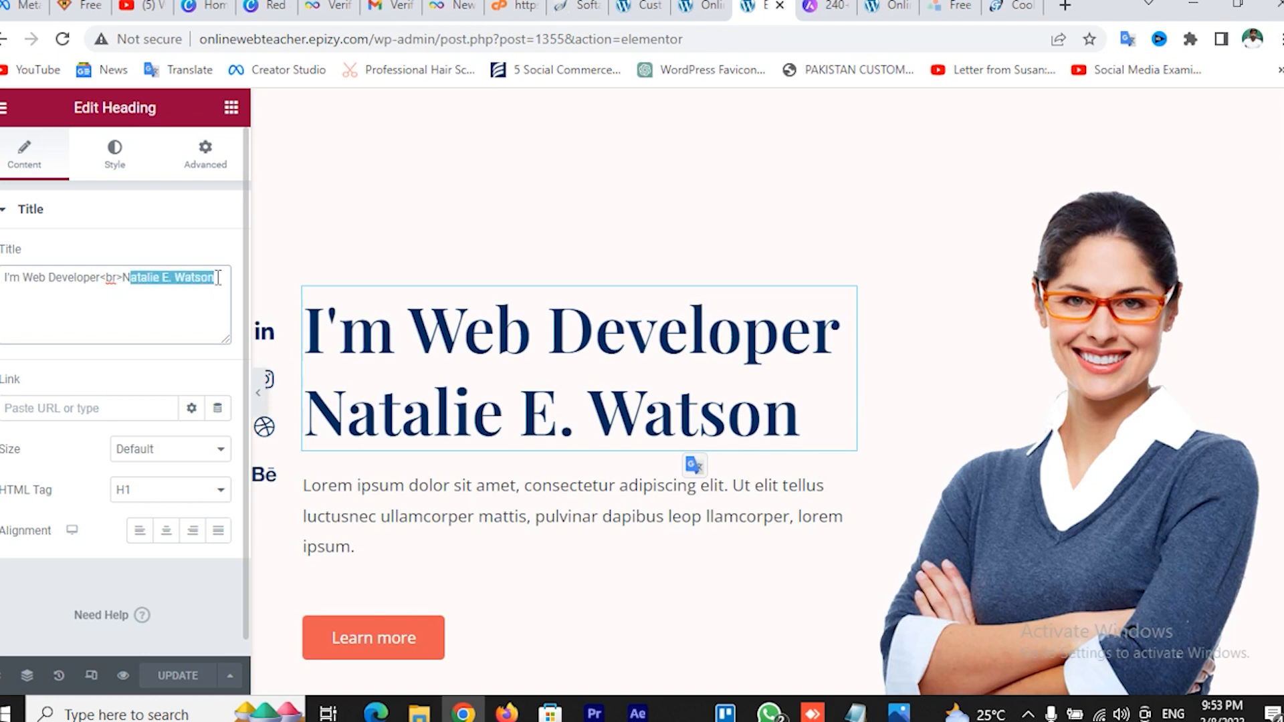
pyautogui.press('BackSpace')
pyautogui.press('BackSpace')
pyautogui.write('As')
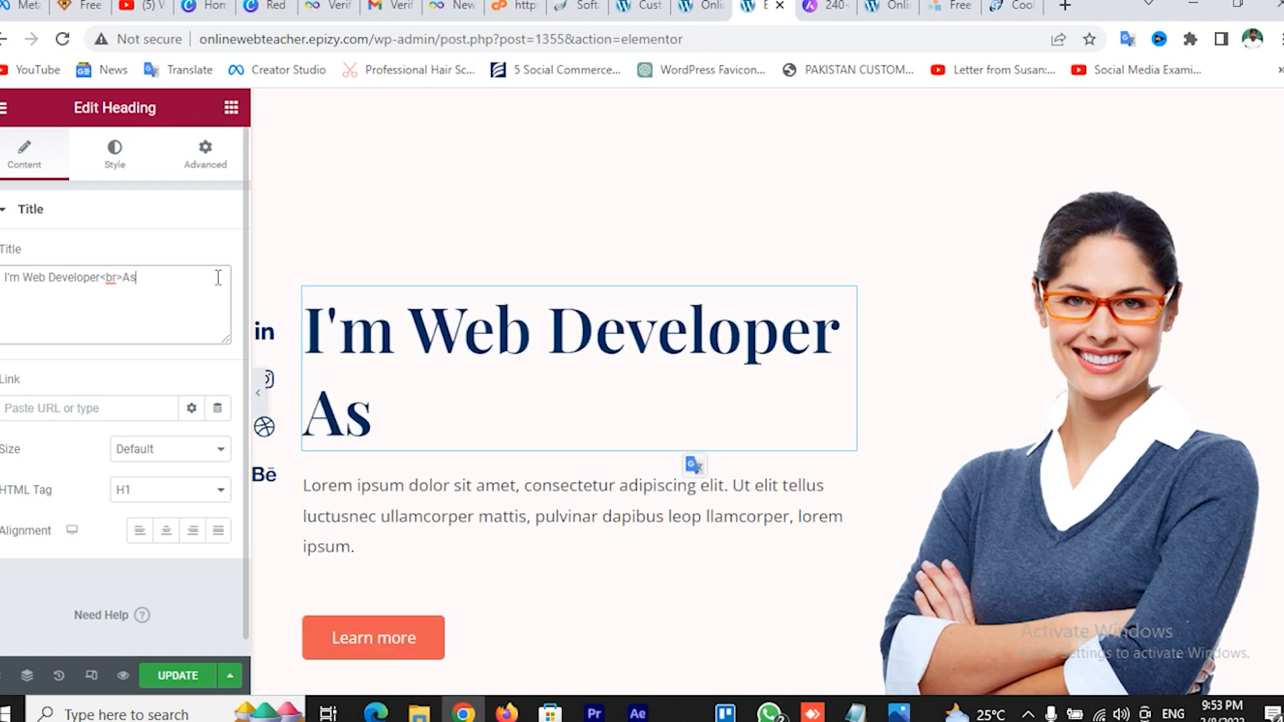
pyautogui.write('lam Dasti')
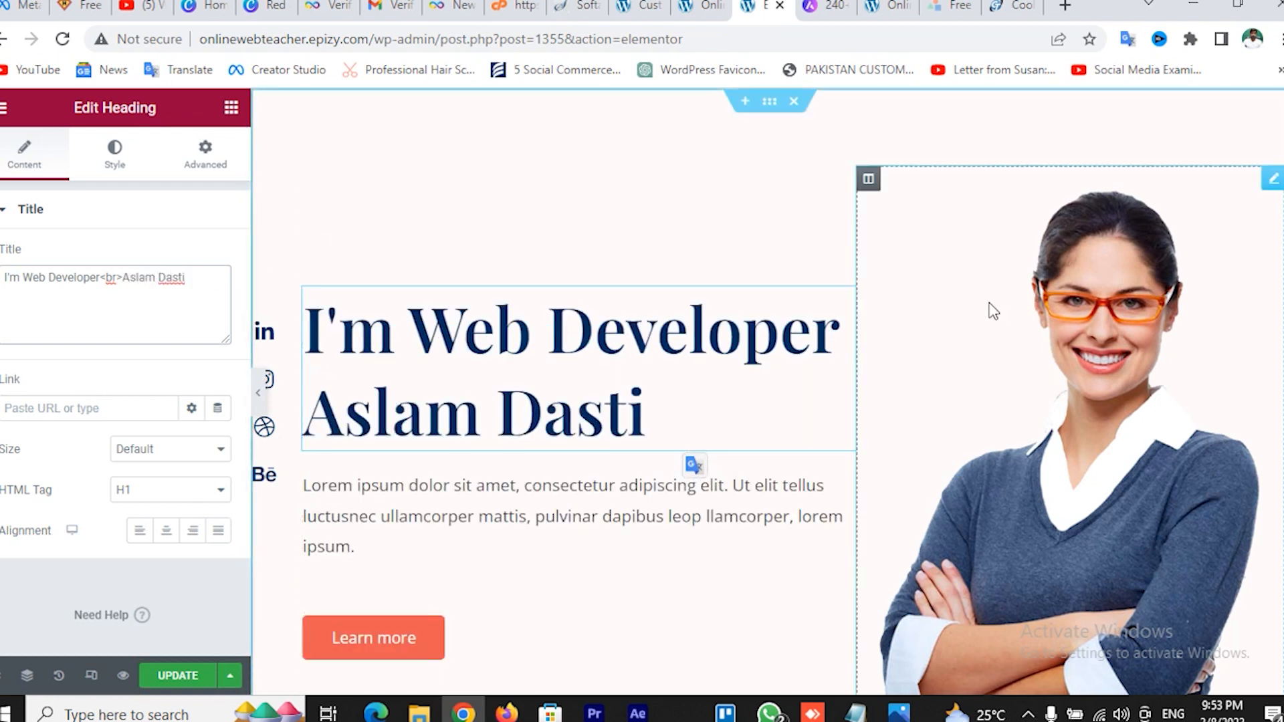
pyautogui.scroll(-2, 1065, 291)
pyautogui.click(1078, 351)
pyautogui.scroll(2, 1083, 347)
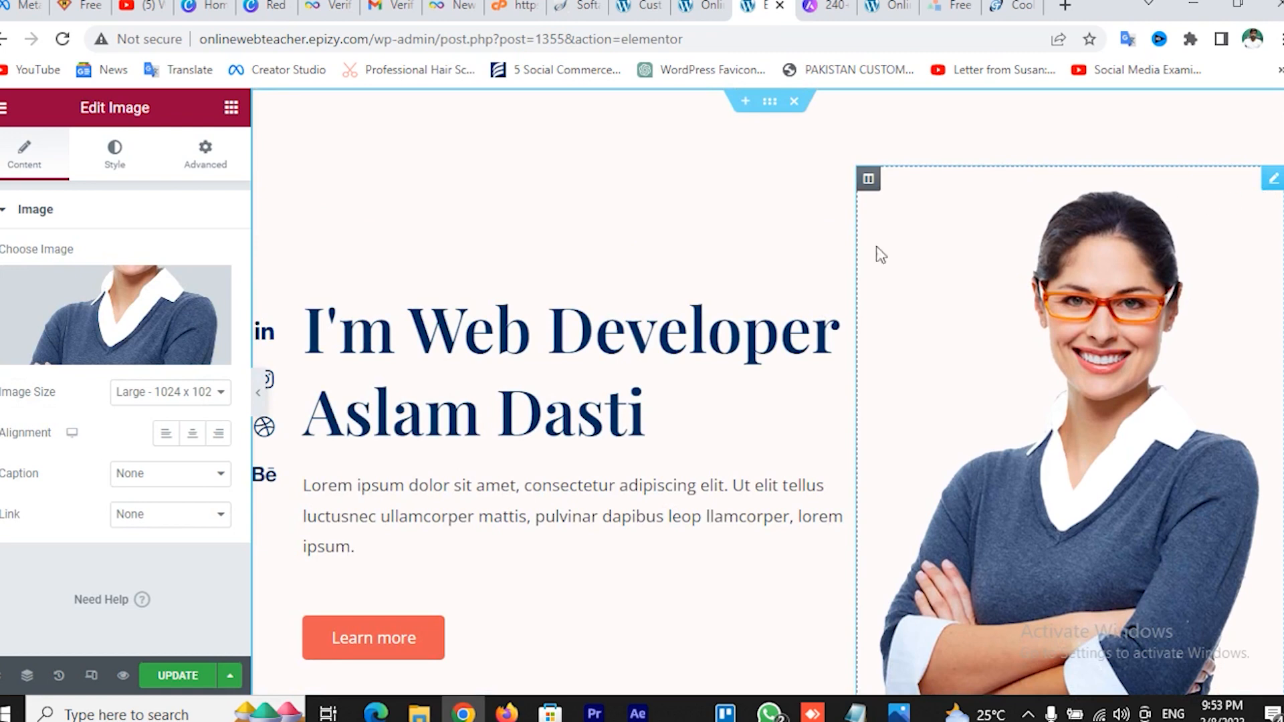
# Replace the hero portrait with the uploaded WhatsApp_Image_2023-02-08_at_20.01.40-removebg-preview.png thumbs-up photo
pyautogui.moveTo(106, 328)
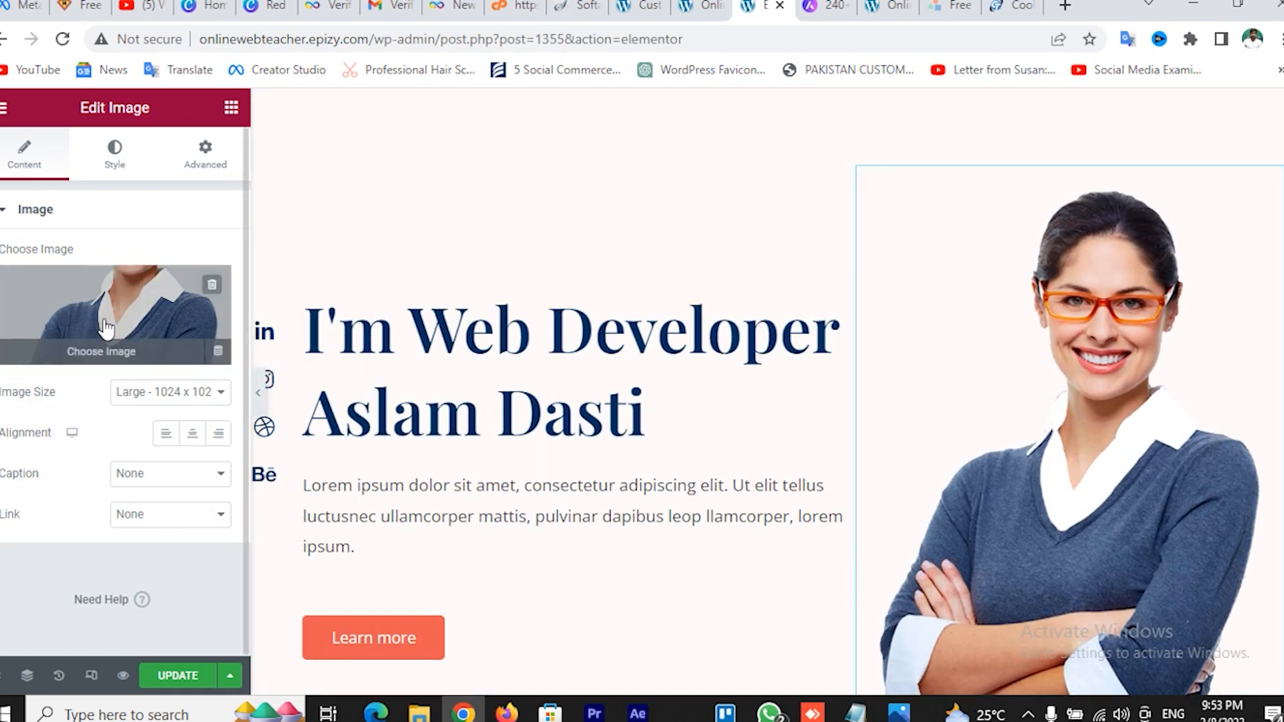
pyautogui.click(107, 358)
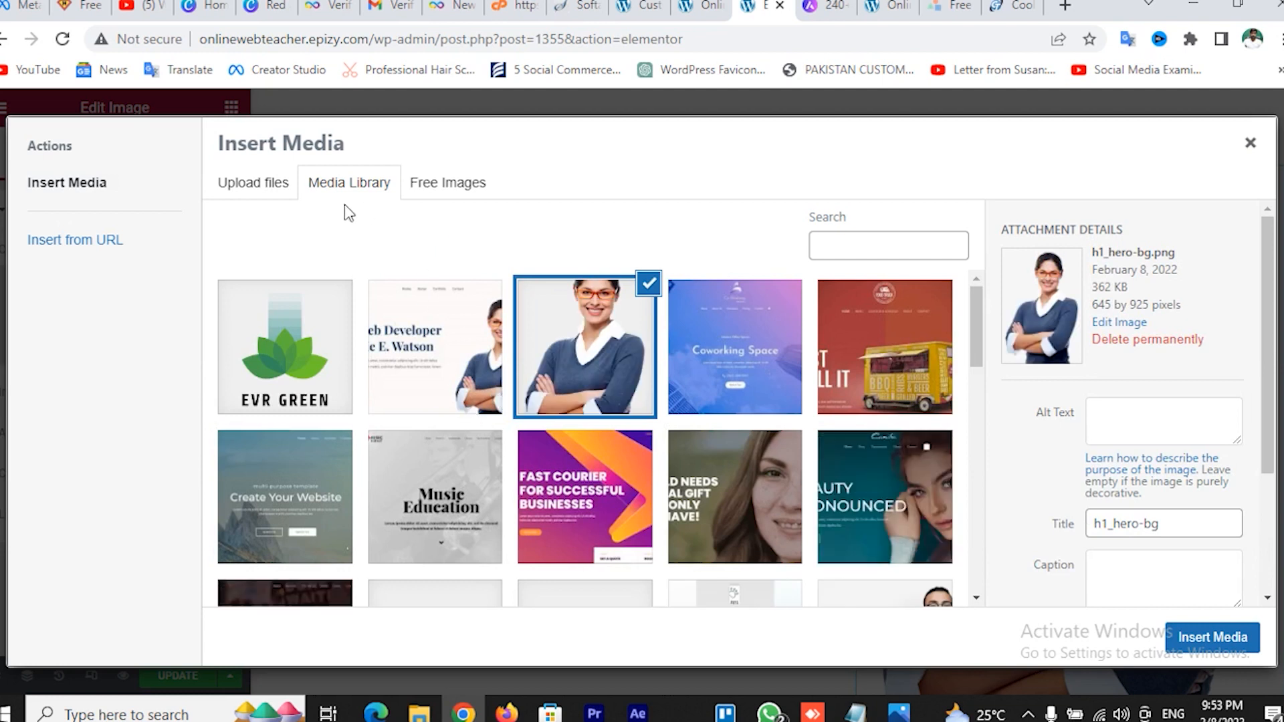
pyautogui.click(251, 191)
pyautogui.click(692, 420)
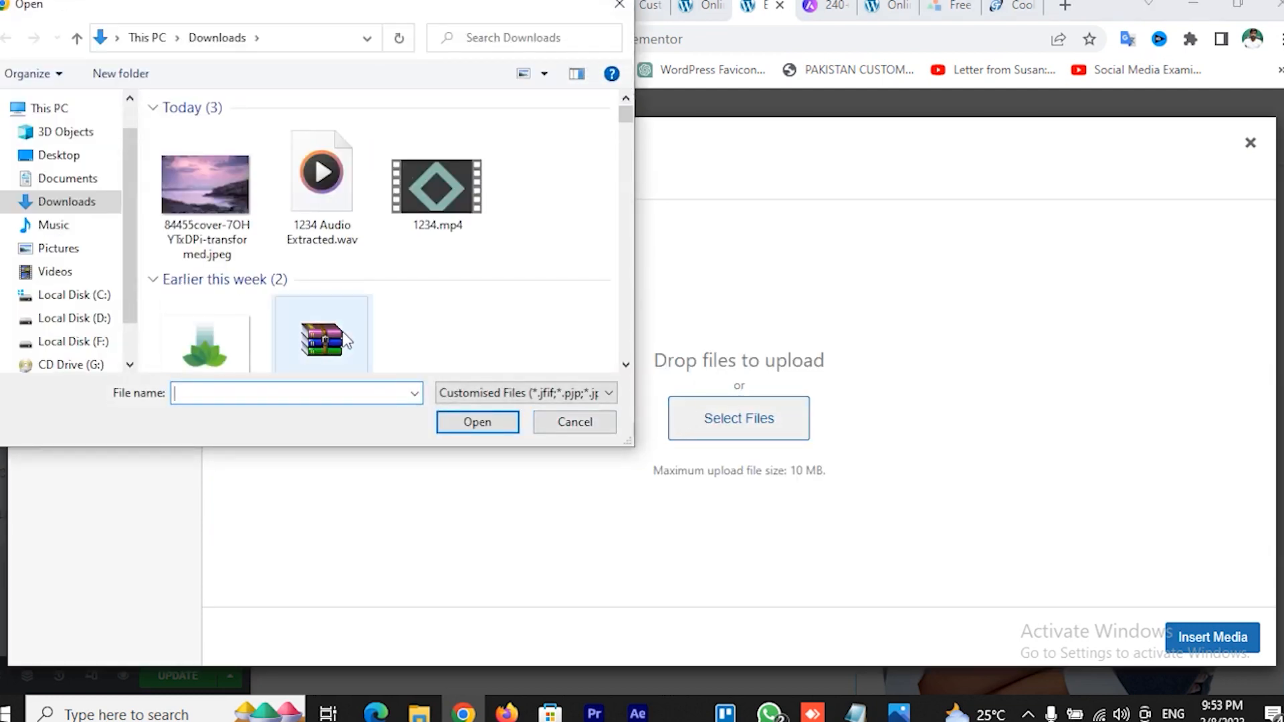
pyautogui.scroll(-5, 287, 331)
pyautogui.scroll(-5, 411, 340)
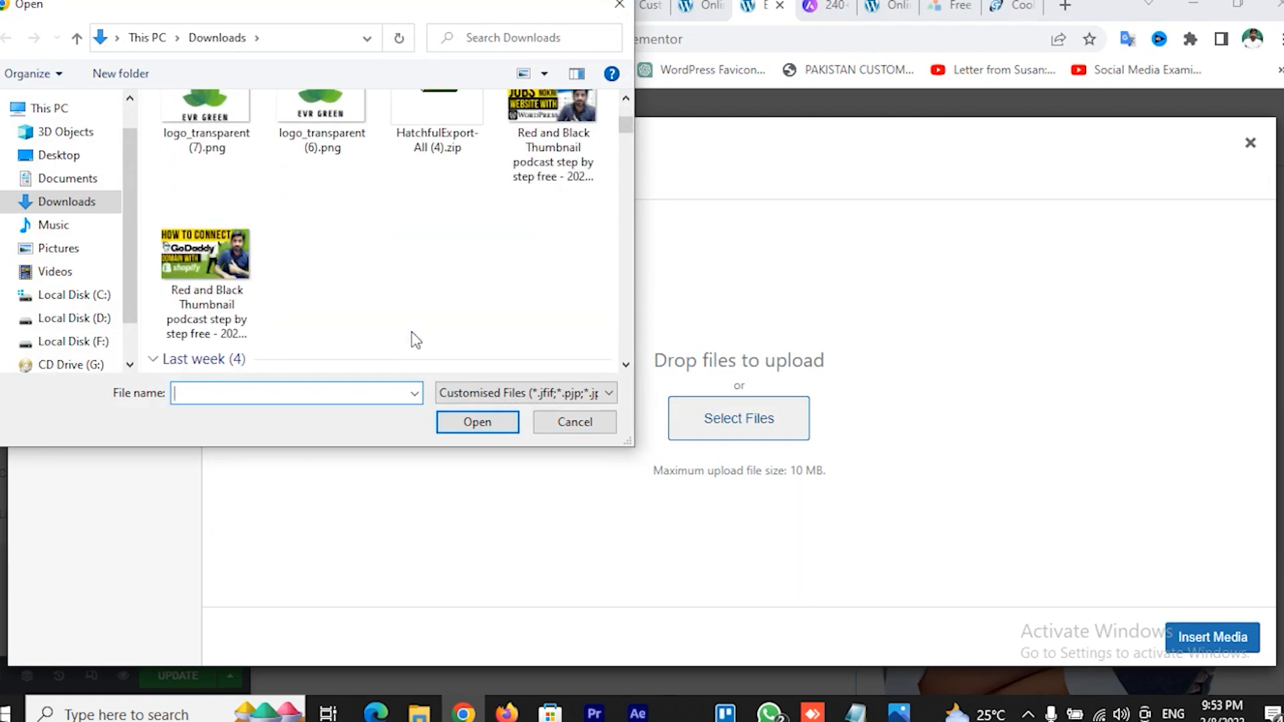
pyautogui.scroll(-6, 414, 337)
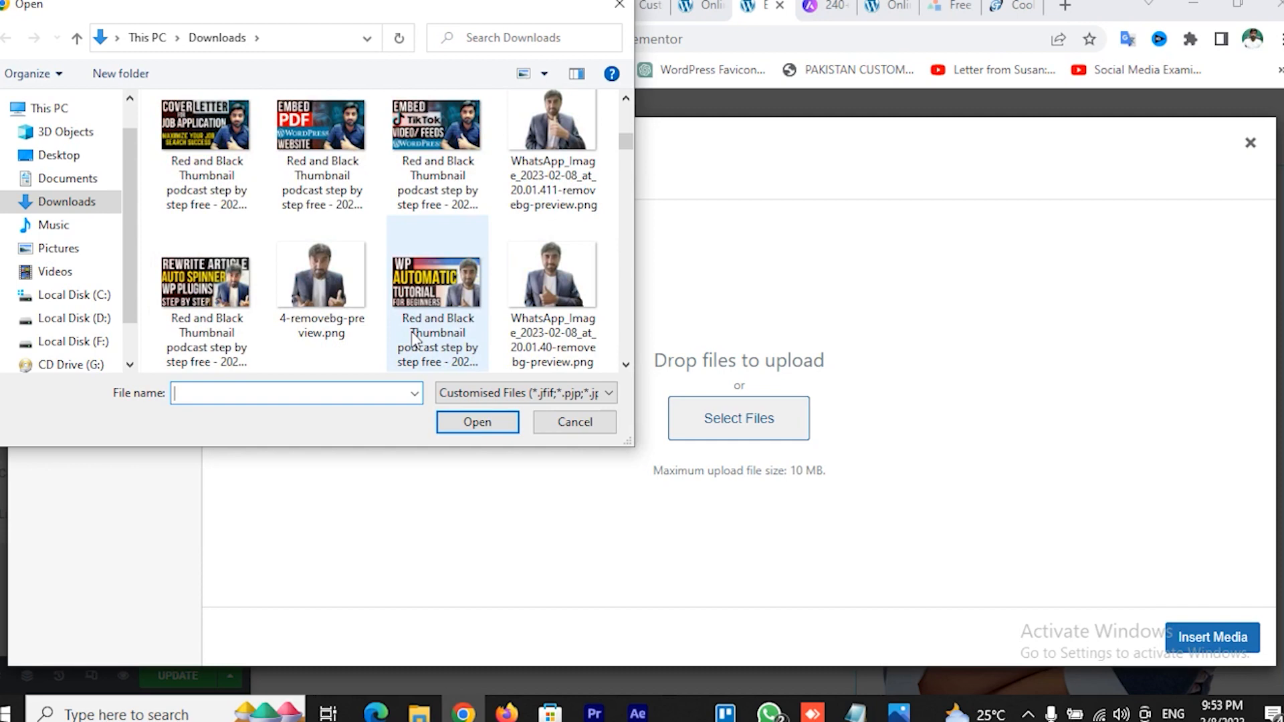
pyautogui.doubleClick(547, 288)
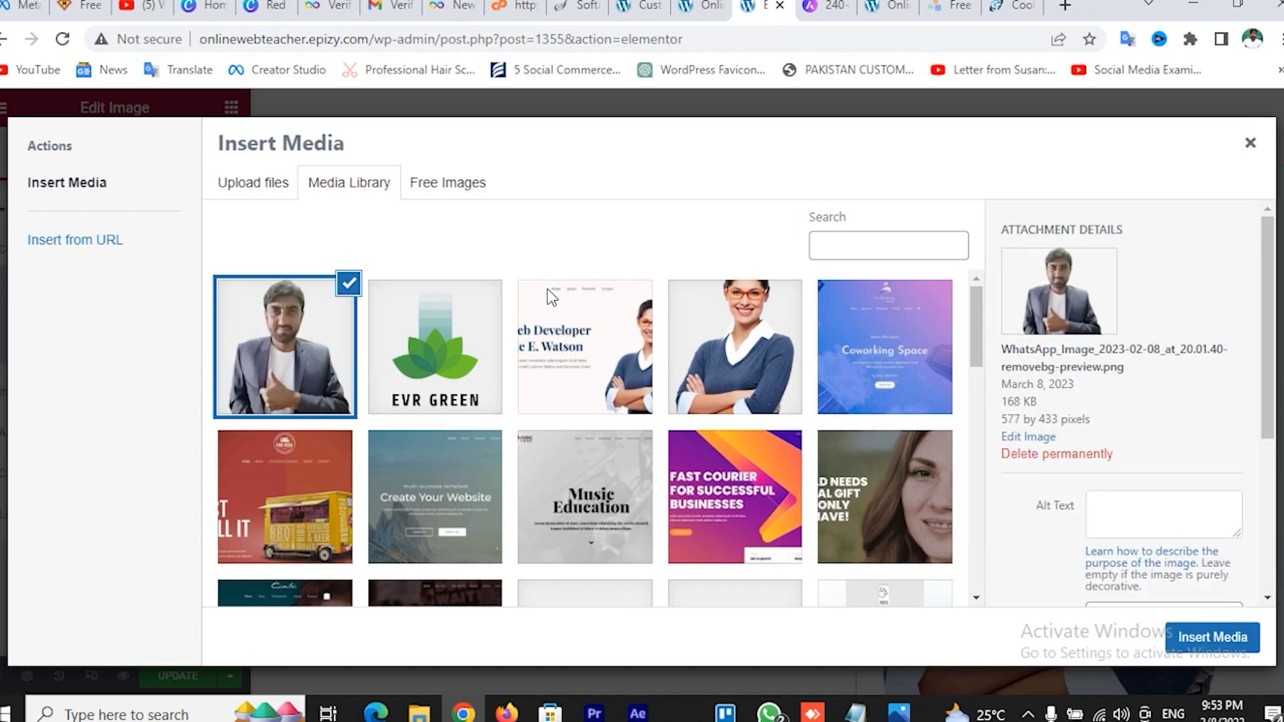
pyautogui.click(1212, 639)
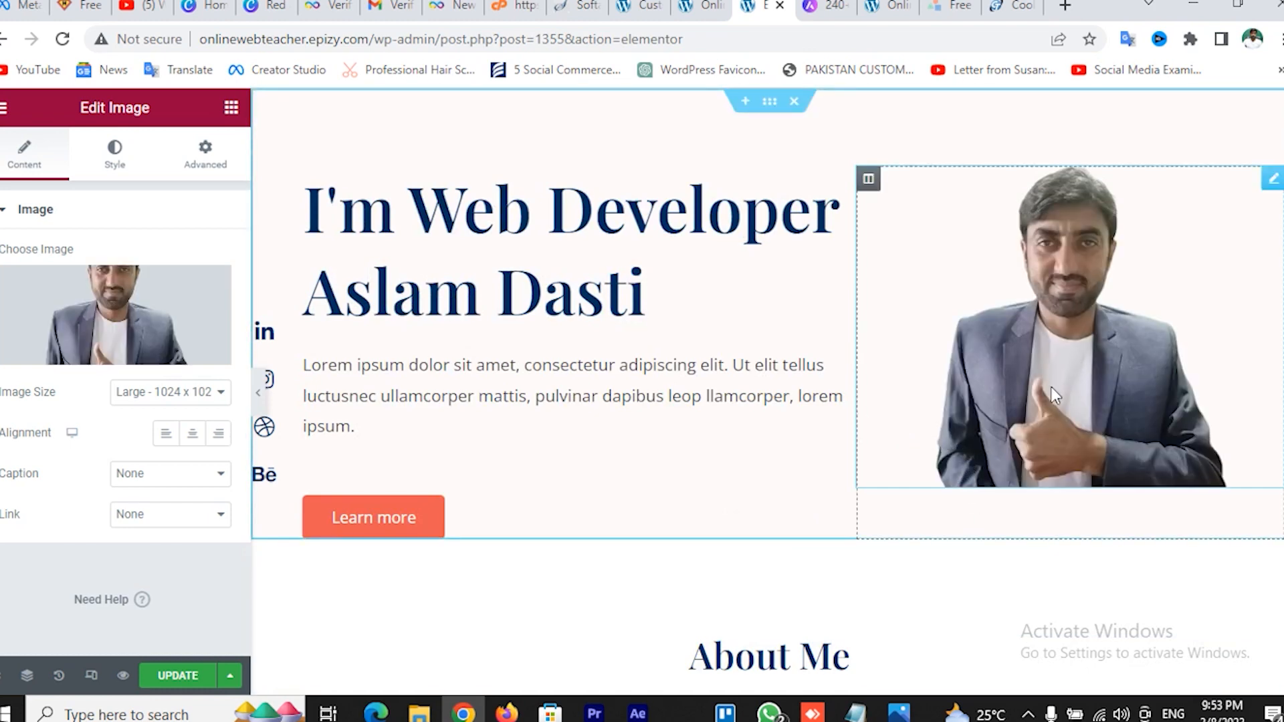
# Select the About Me heading and subtitle, Developing With a Passion heading, text block and laptop photo
pyautogui.scroll(-5, 990, 395)
pyautogui.scroll(-1, 896, 398)
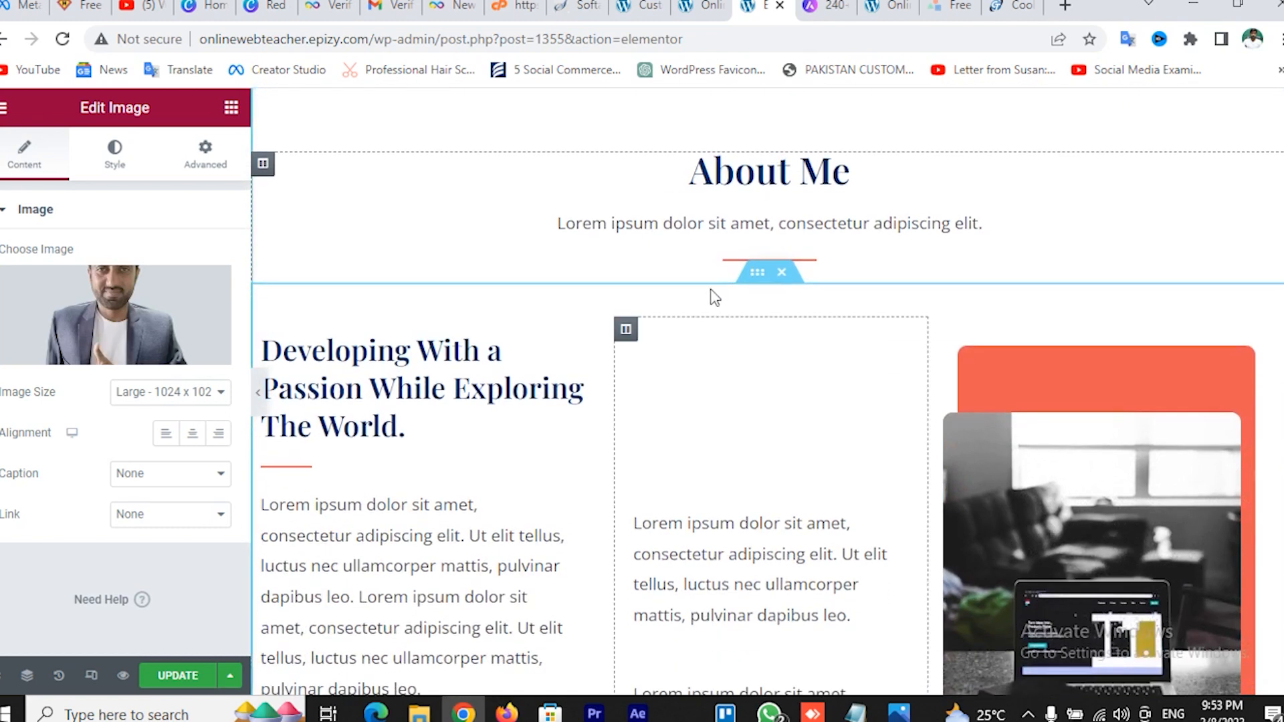
pyautogui.click(795, 214)
pyautogui.click(796, 173)
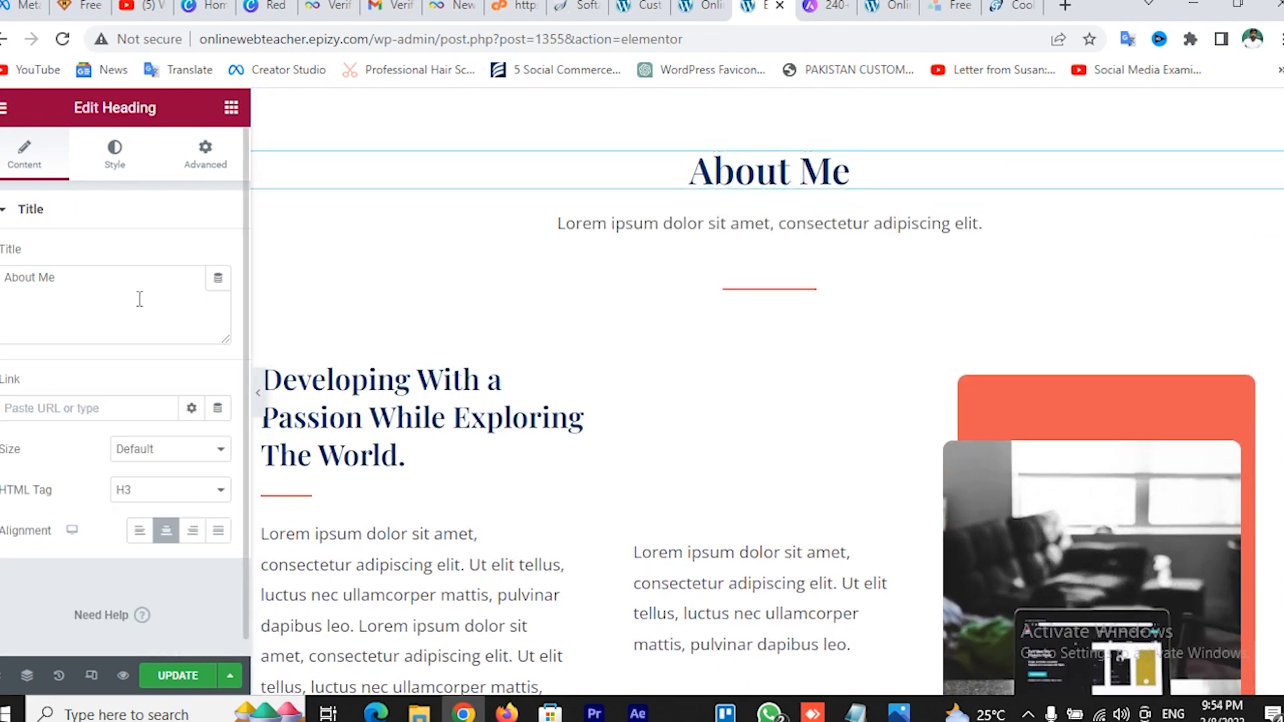
pyautogui.click(740, 222)
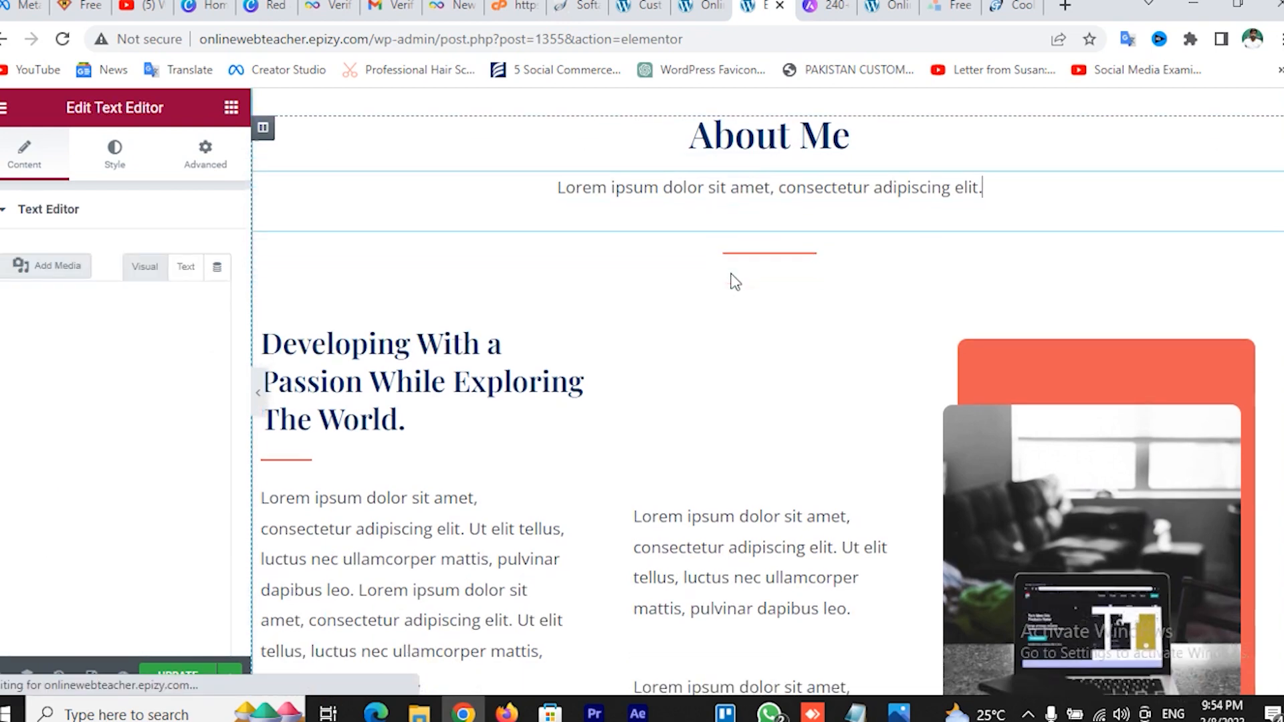
pyautogui.scroll(-2, 460, 238)
pyautogui.click(473, 217)
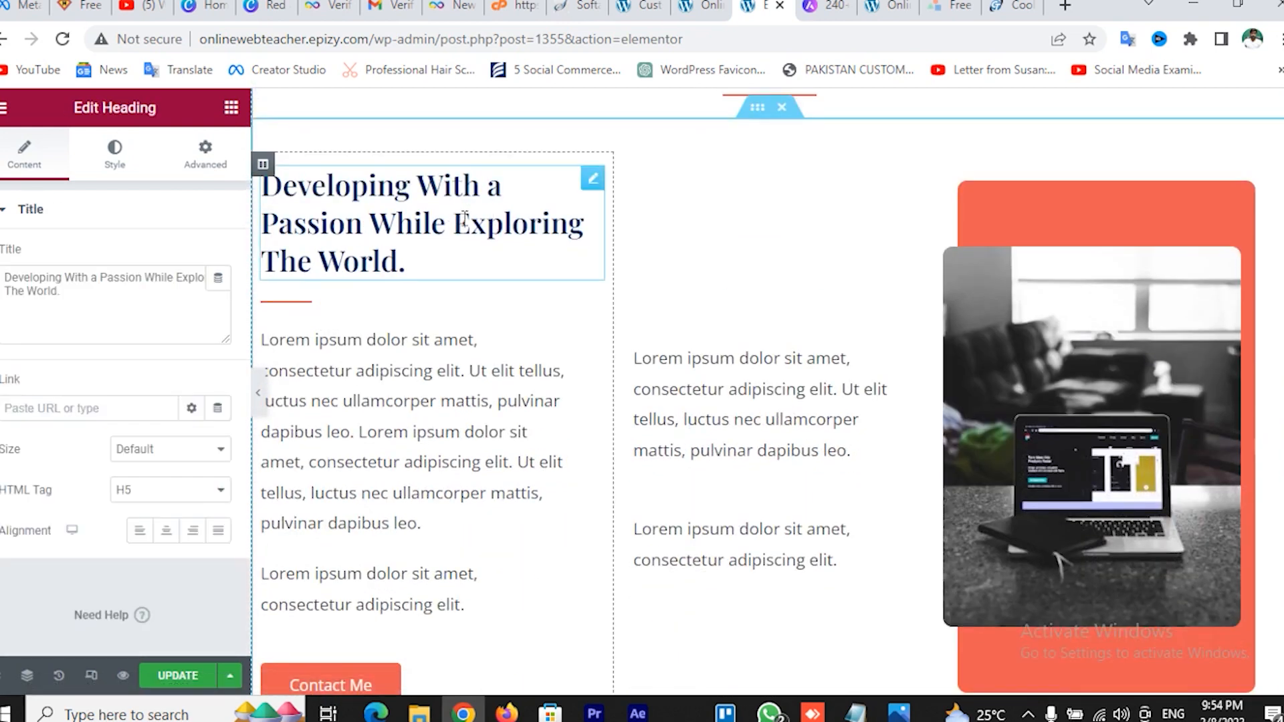
pyautogui.click(863, 439)
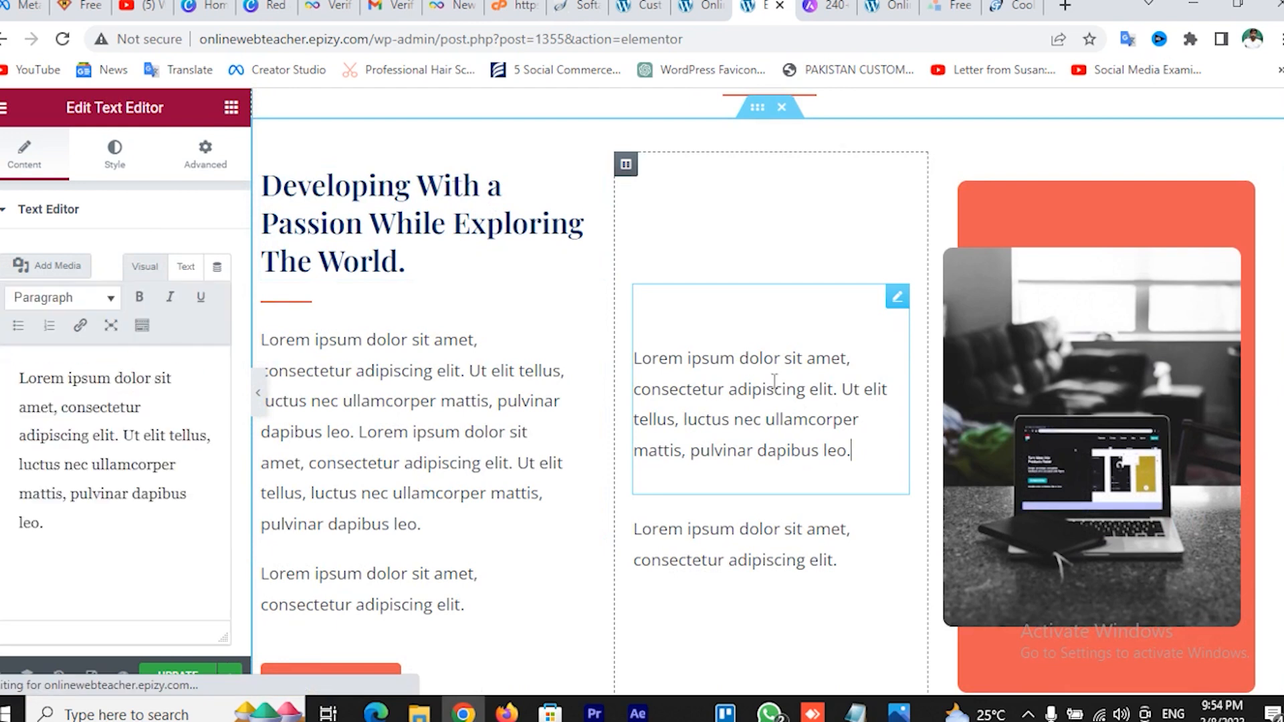
pyautogui.click(1126, 349)
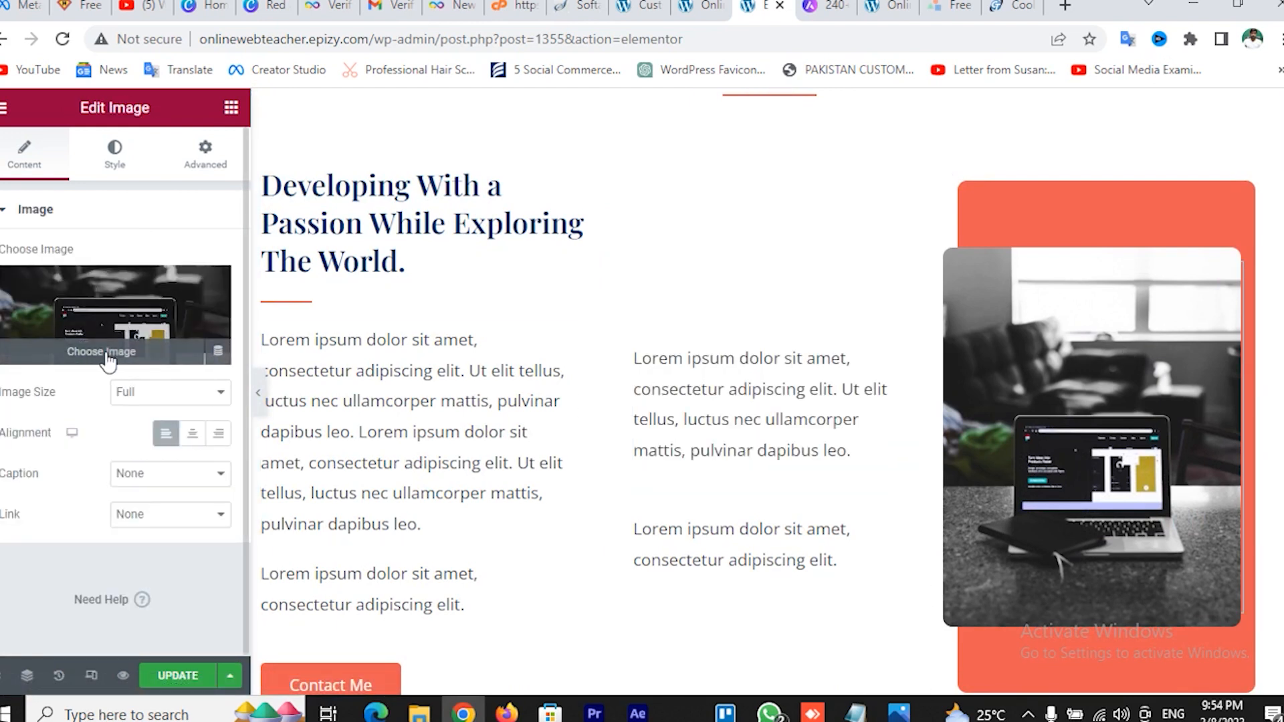
# Save the homepage changes in Elementor
pyautogui.scroll(-1, 672, 398)
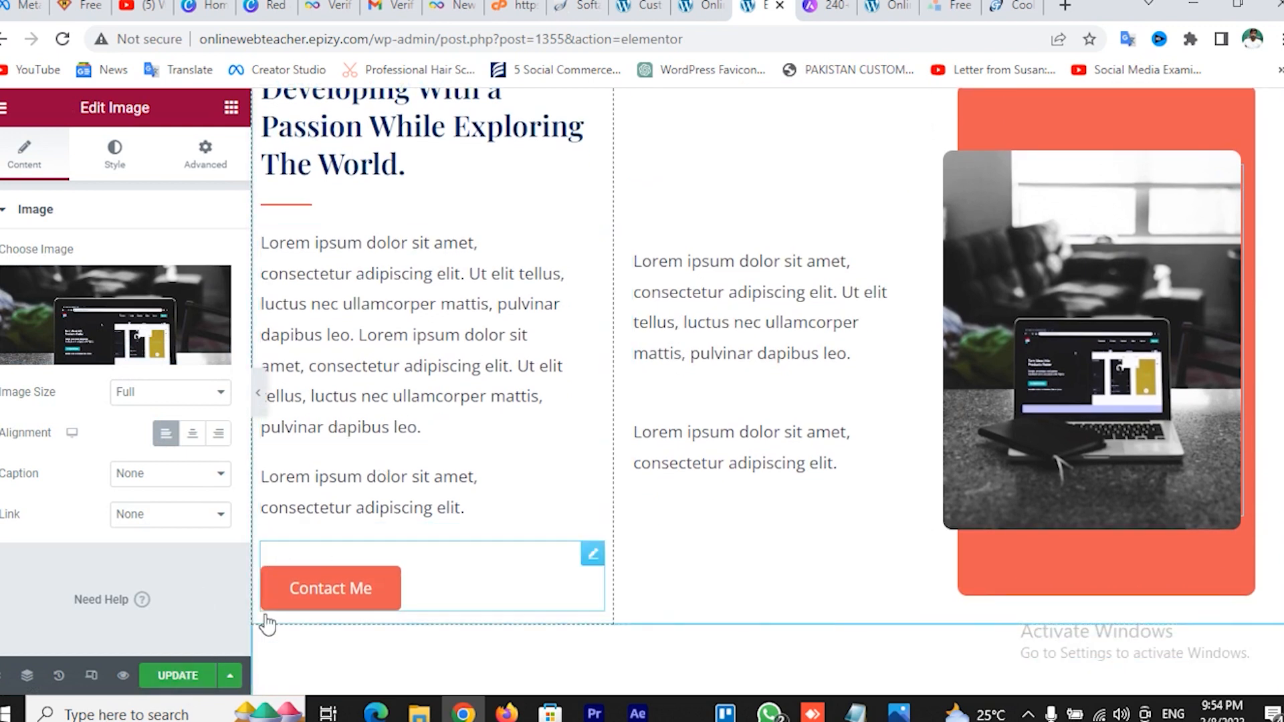
pyautogui.click(177, 678)
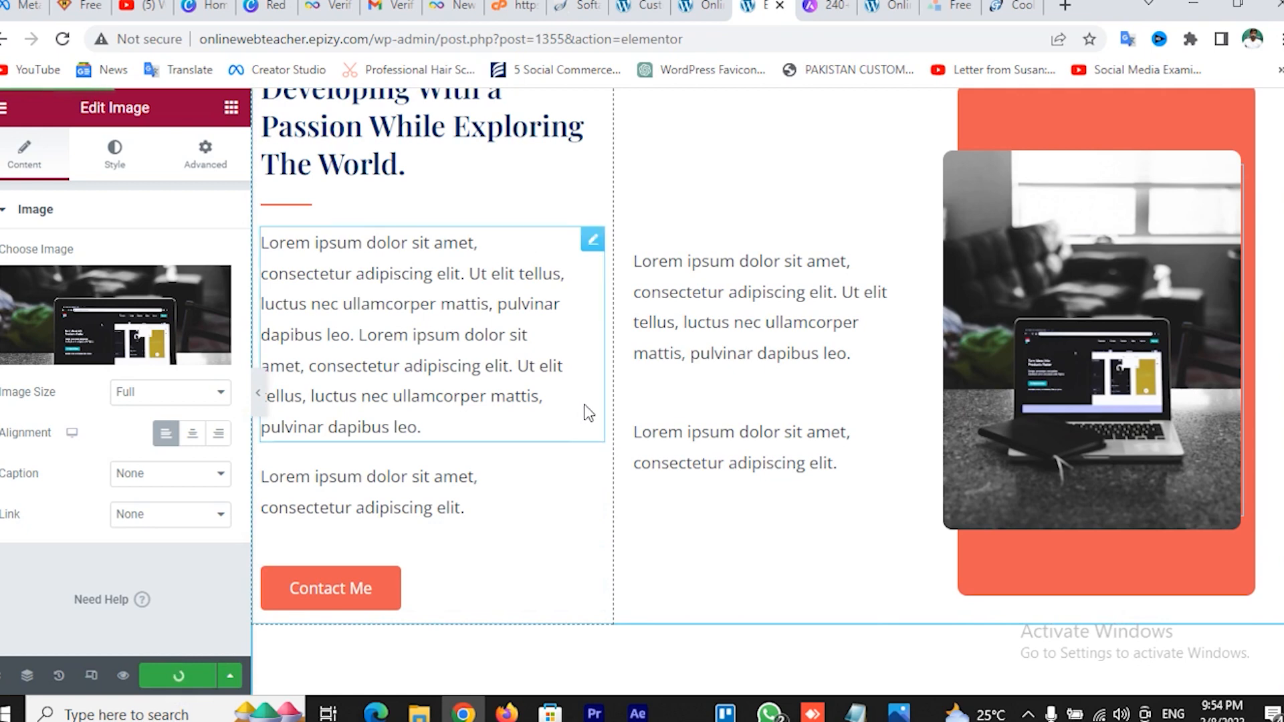
pyautogui.scroll(10, 586, 404)
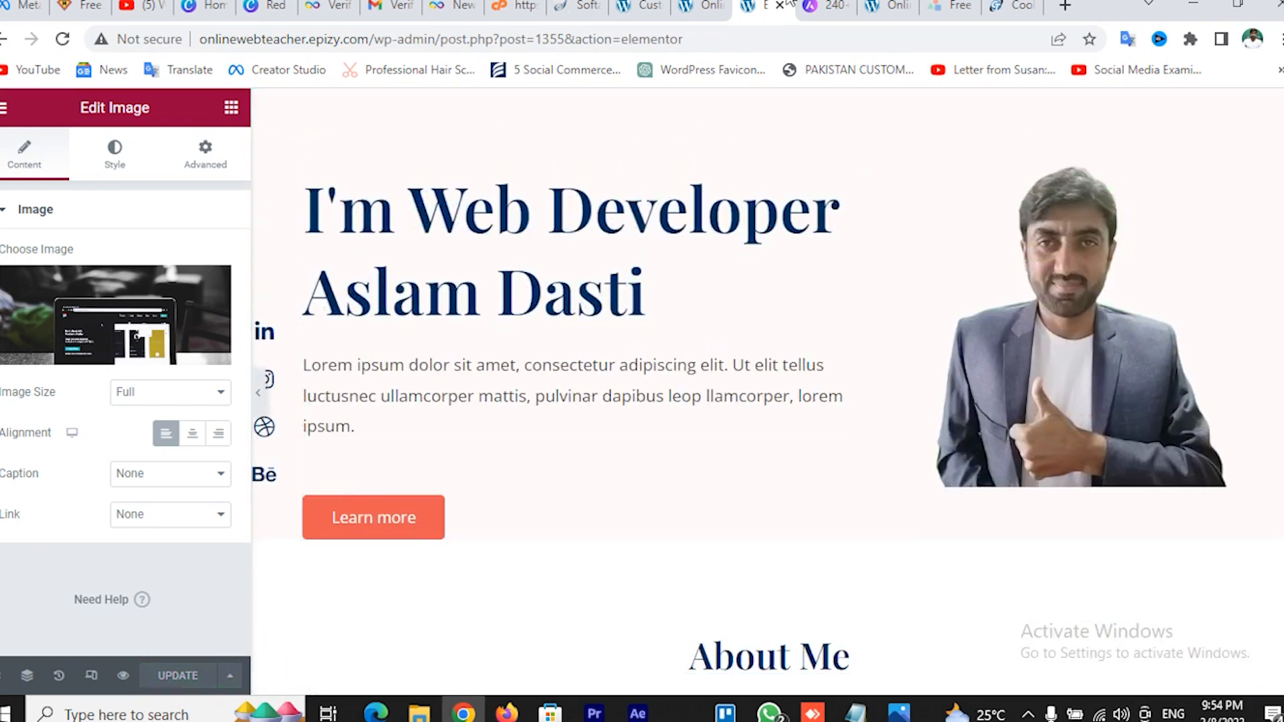
# Reload the live home page to check the saved hero, then return to the Elementor editor
pyautogui.click(896, 5)
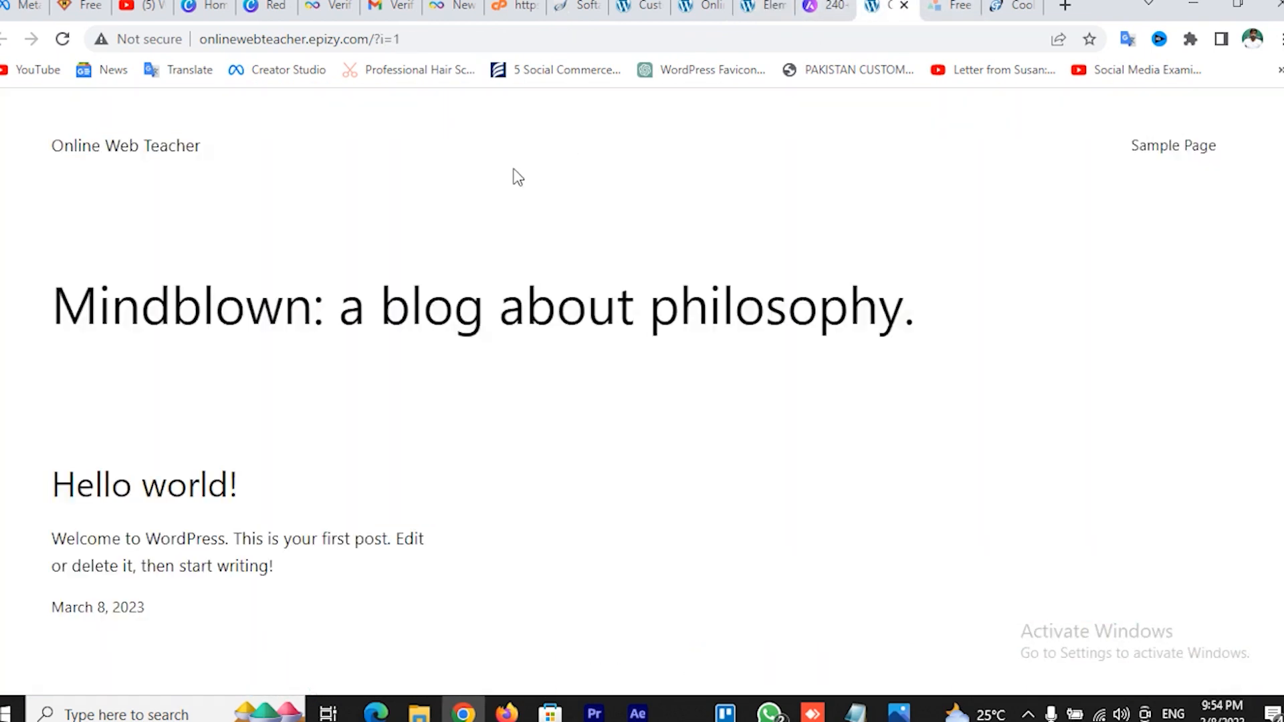
pyautogui.click(139, 148)
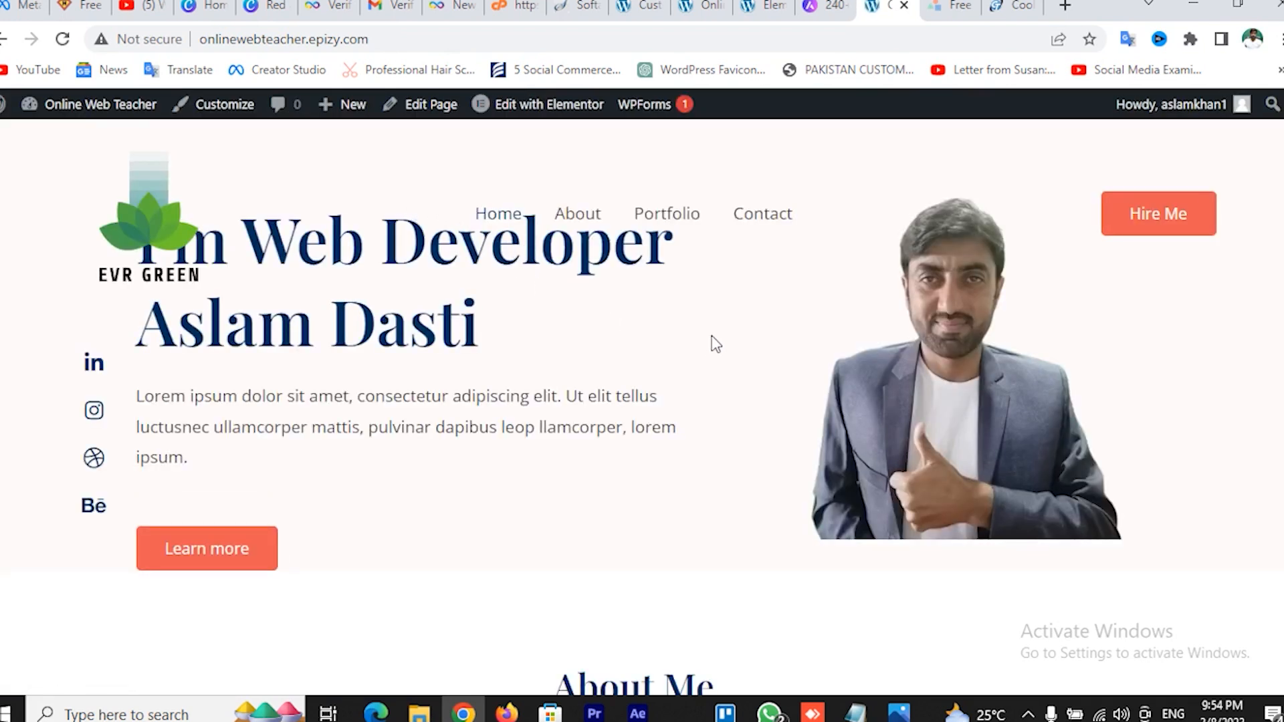
pyautogui.scroll(-5, 712, 343)
pyautogui.scroll(5, 712, 342)
pyautogui.scroll(-15, 566, 374)
pyautogui.scroll(-10, 567, 378)
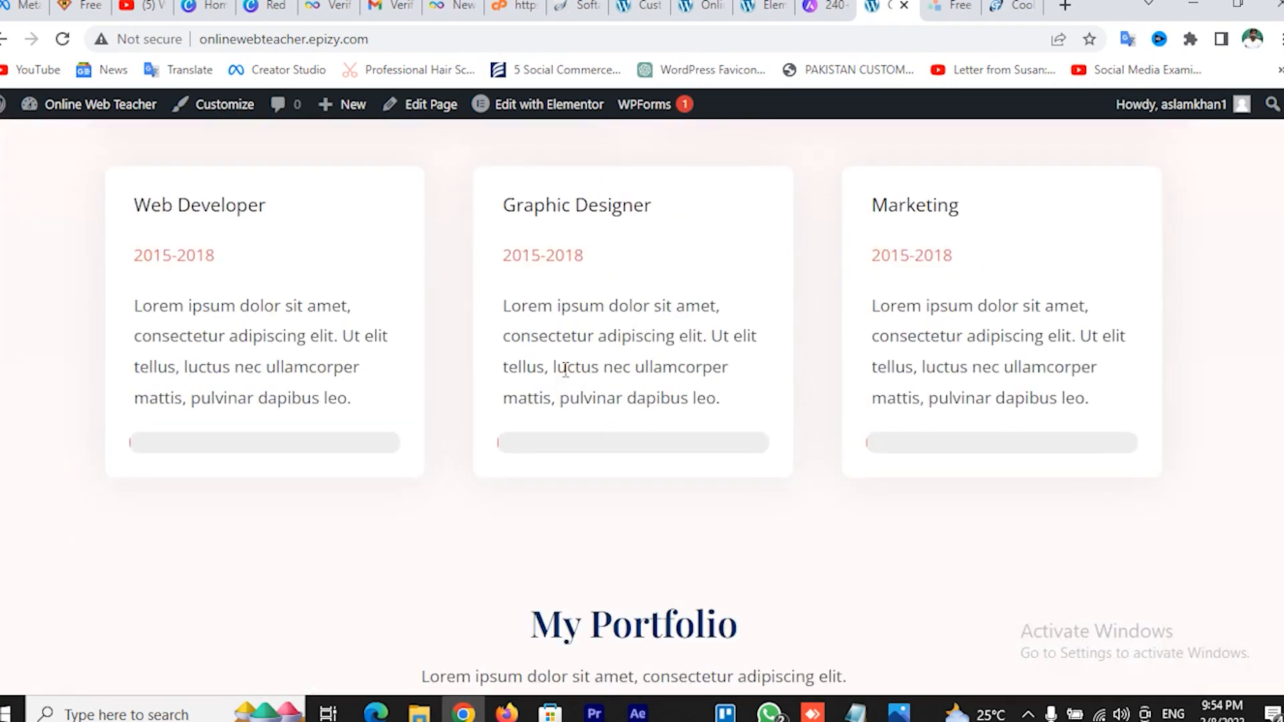
pyautogui.scroll(15, 567, 377)
pyautogui.scroll(10, 567, 378)
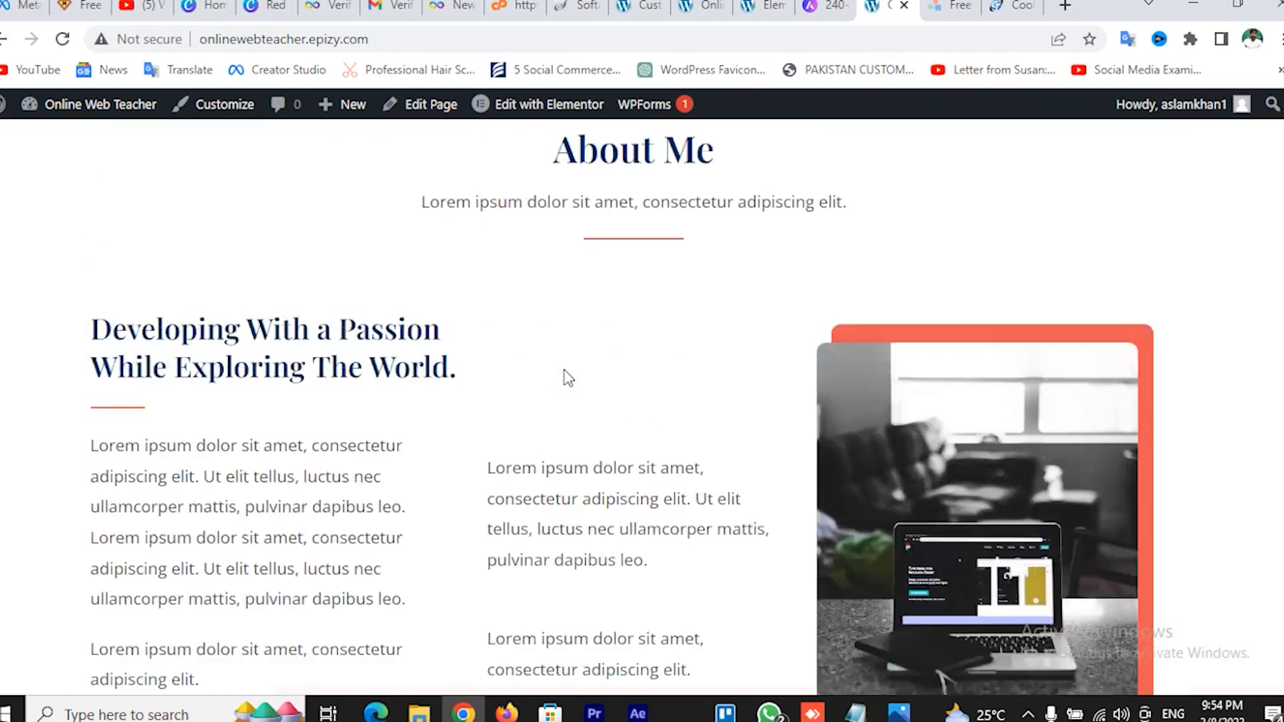
pyautogui.click(758, 5)
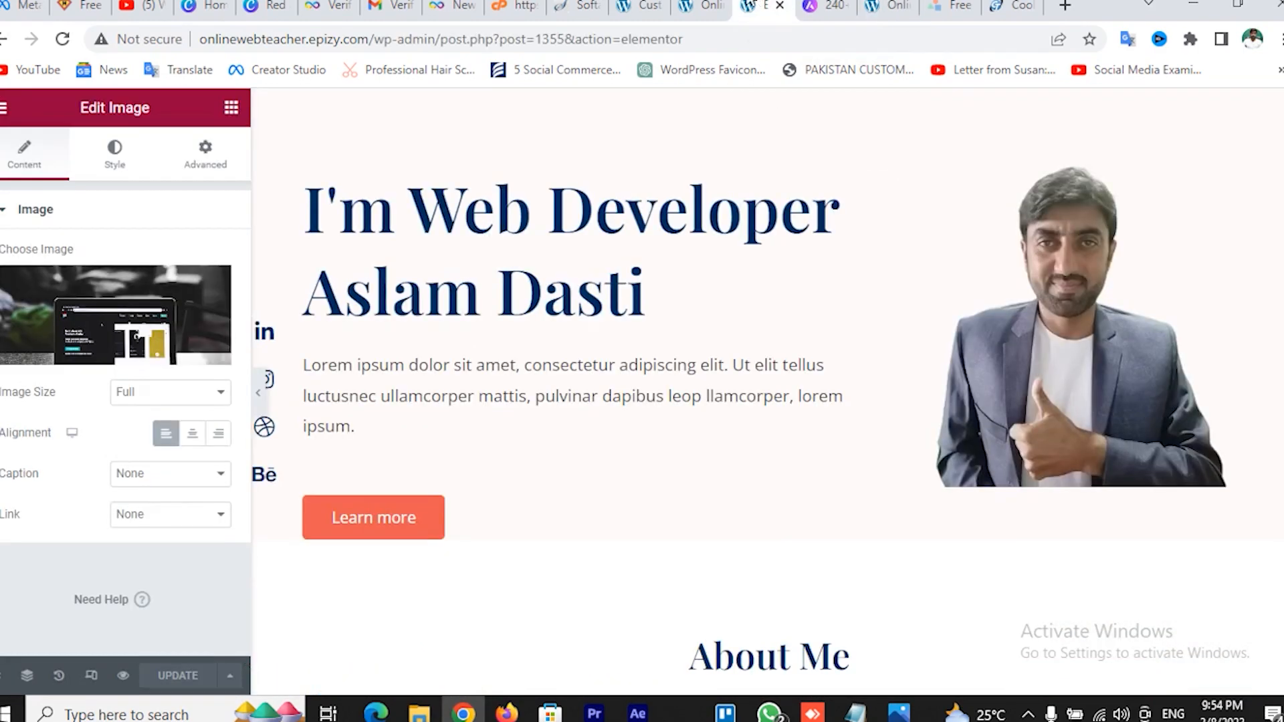
# View the live home page and its About page
pyautogui.click(701, 5)
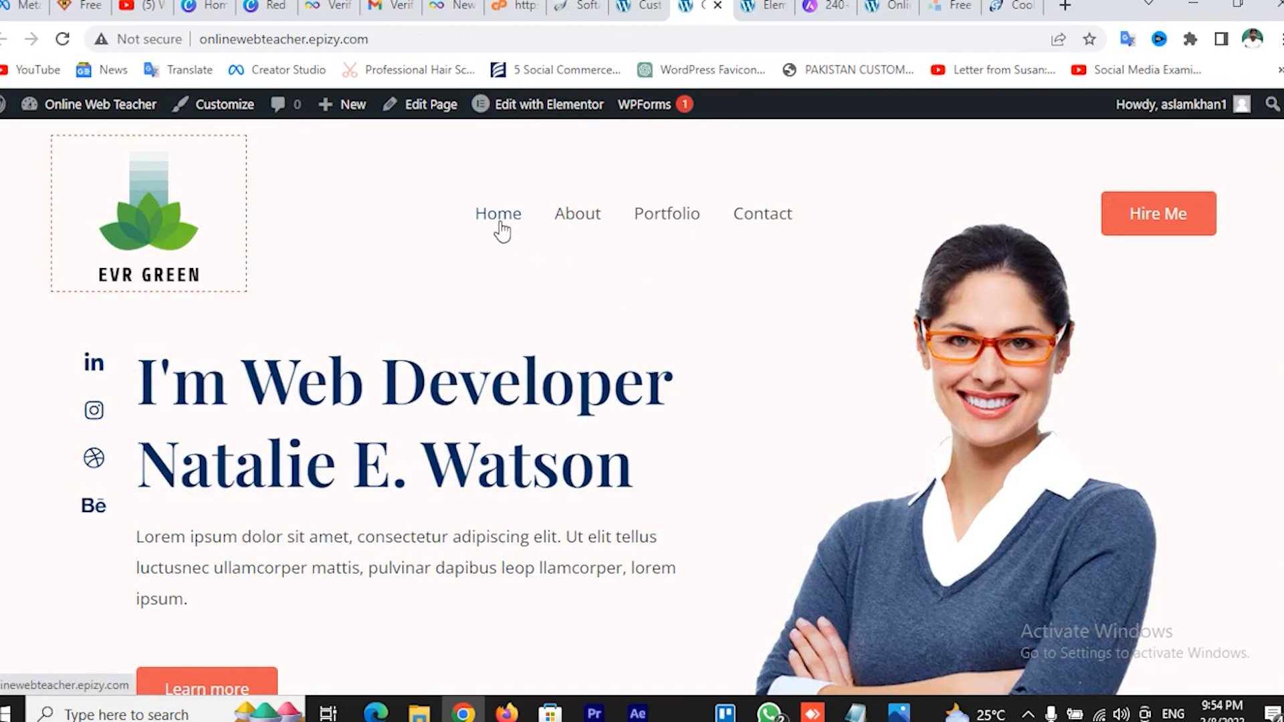
pyautogui.click(581, 226)
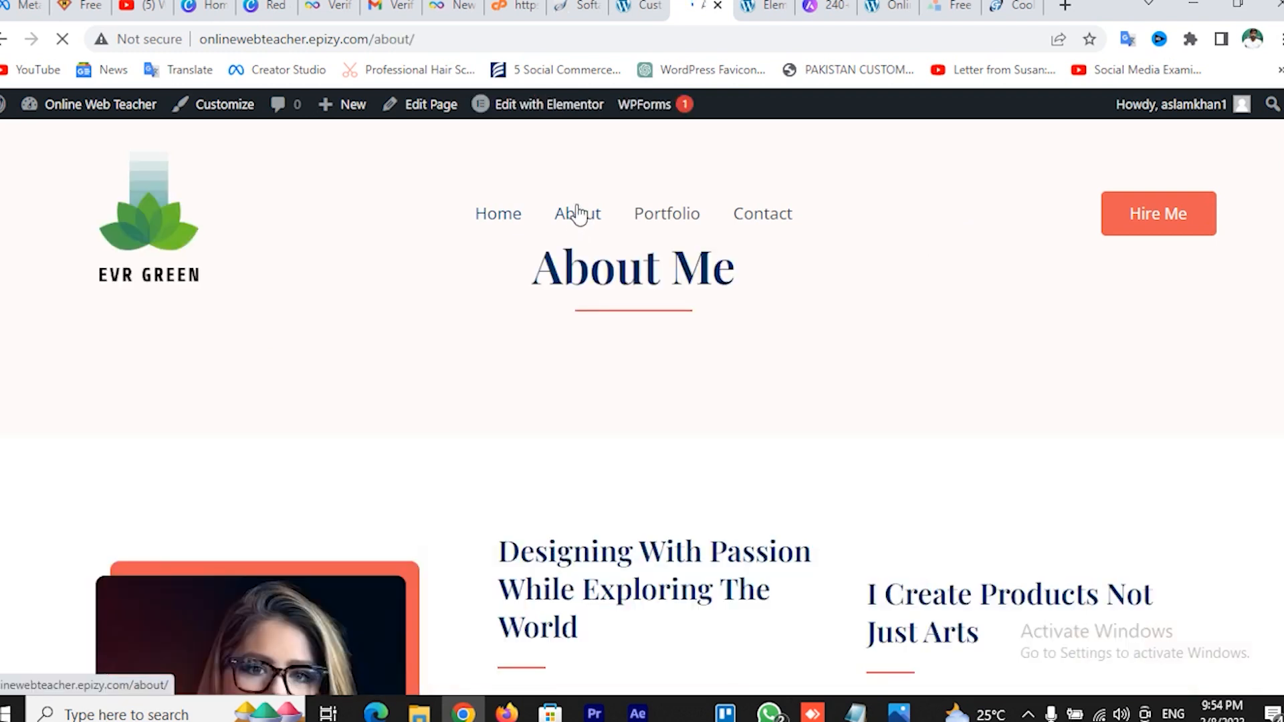
pyautogui.moveTo(551, 114)
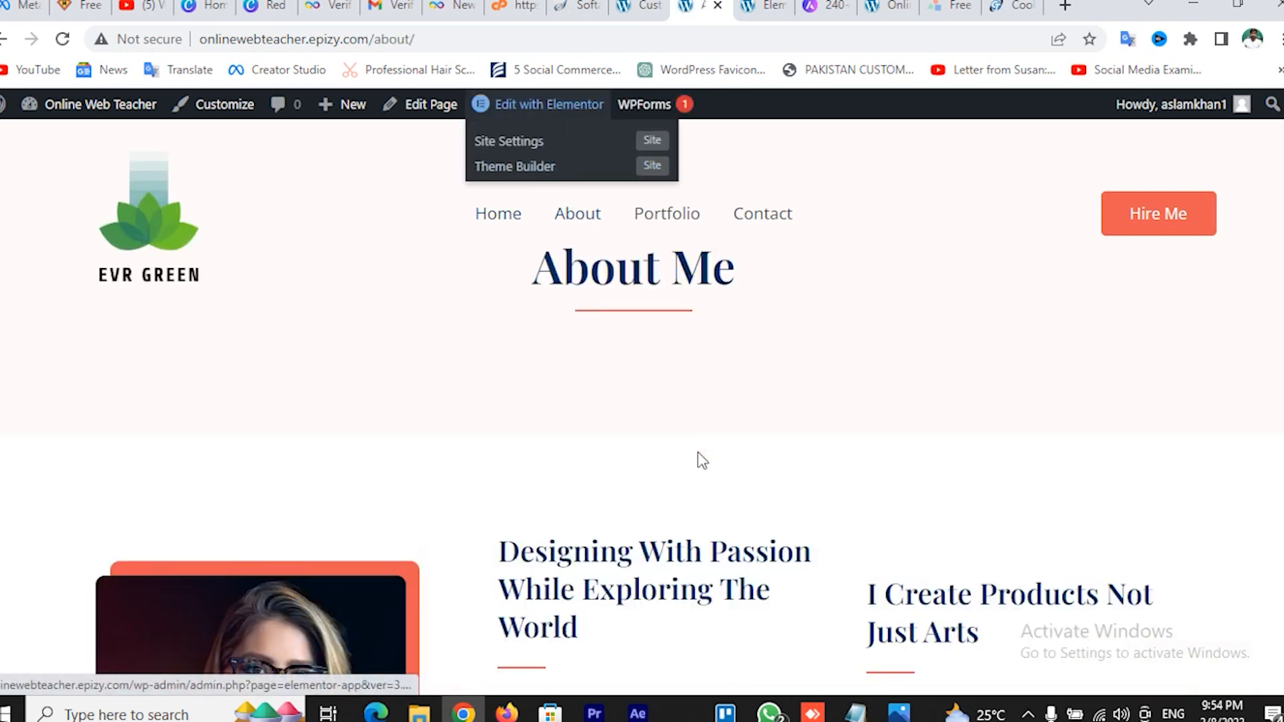
pyautogui.scroll(-7, 788, 410)
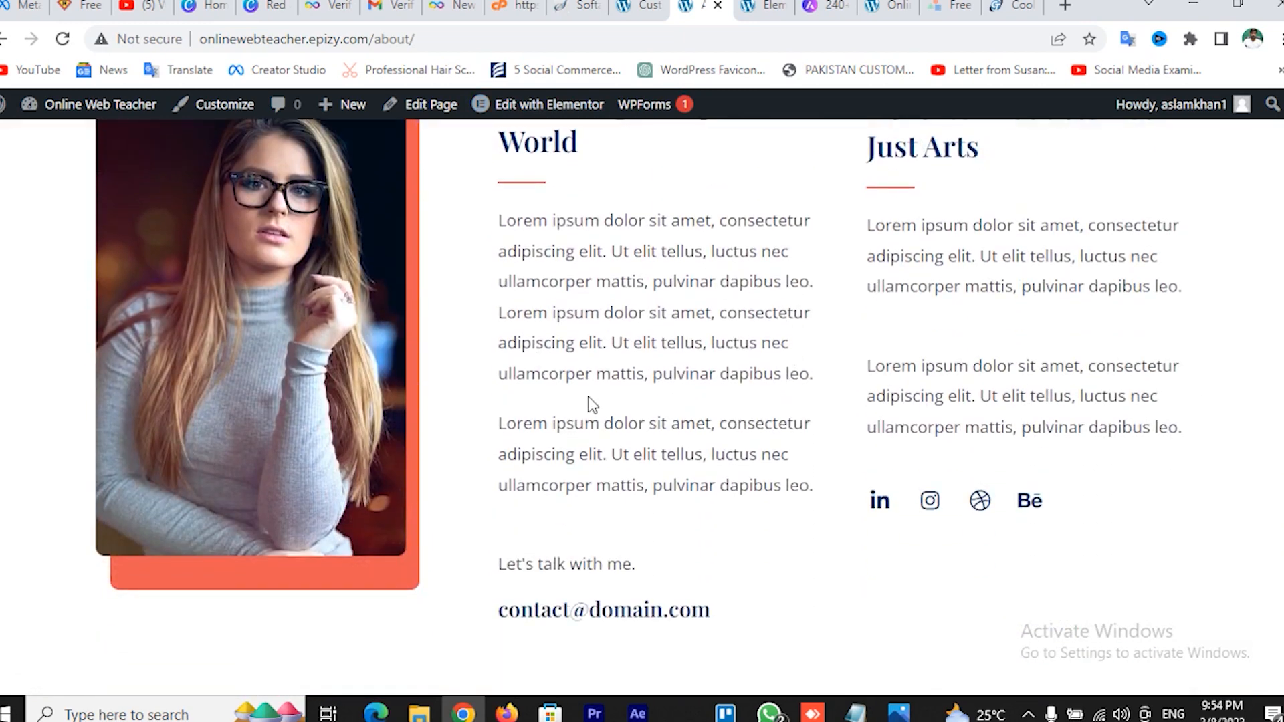
pyautogui.scroll(7, 591, 403)
# View the Portfolio and Contact pages, then close the customizer back to the Dashboard
pyautogui.click(680, 226)
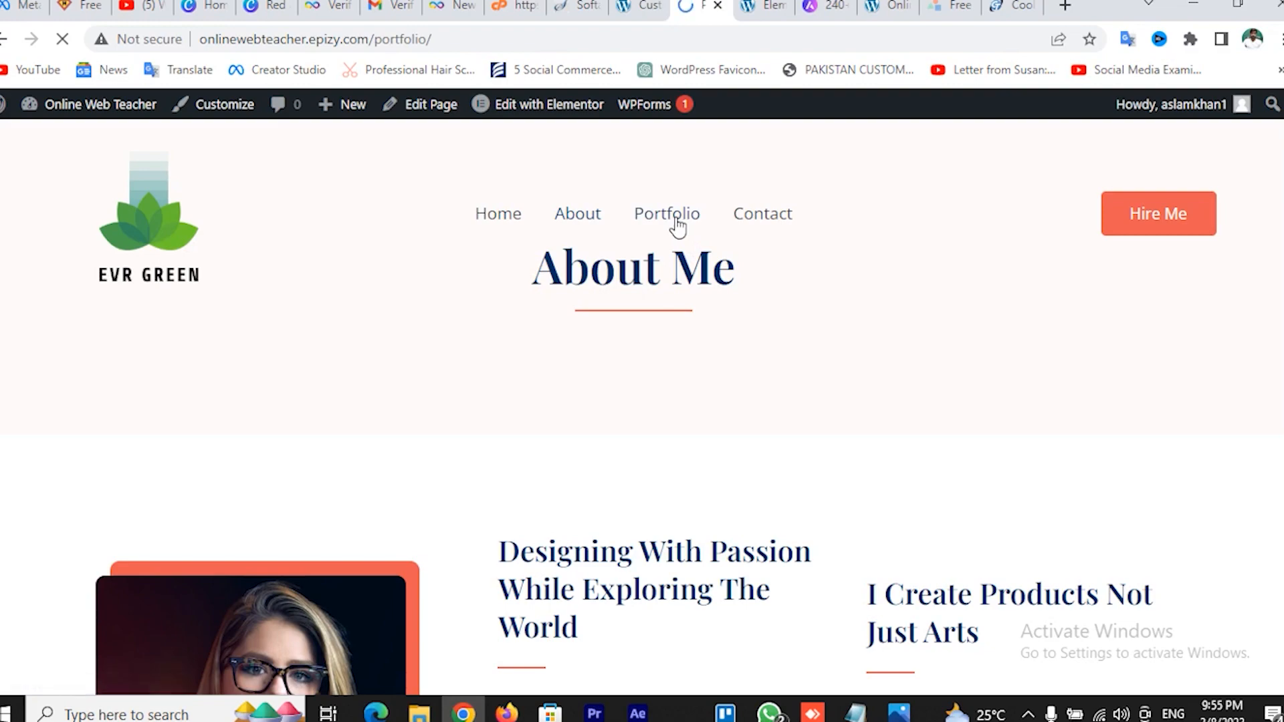
pyautogui.scroll(-7, 749, 421)
pyautogui.scroll(-15, 726, 415)
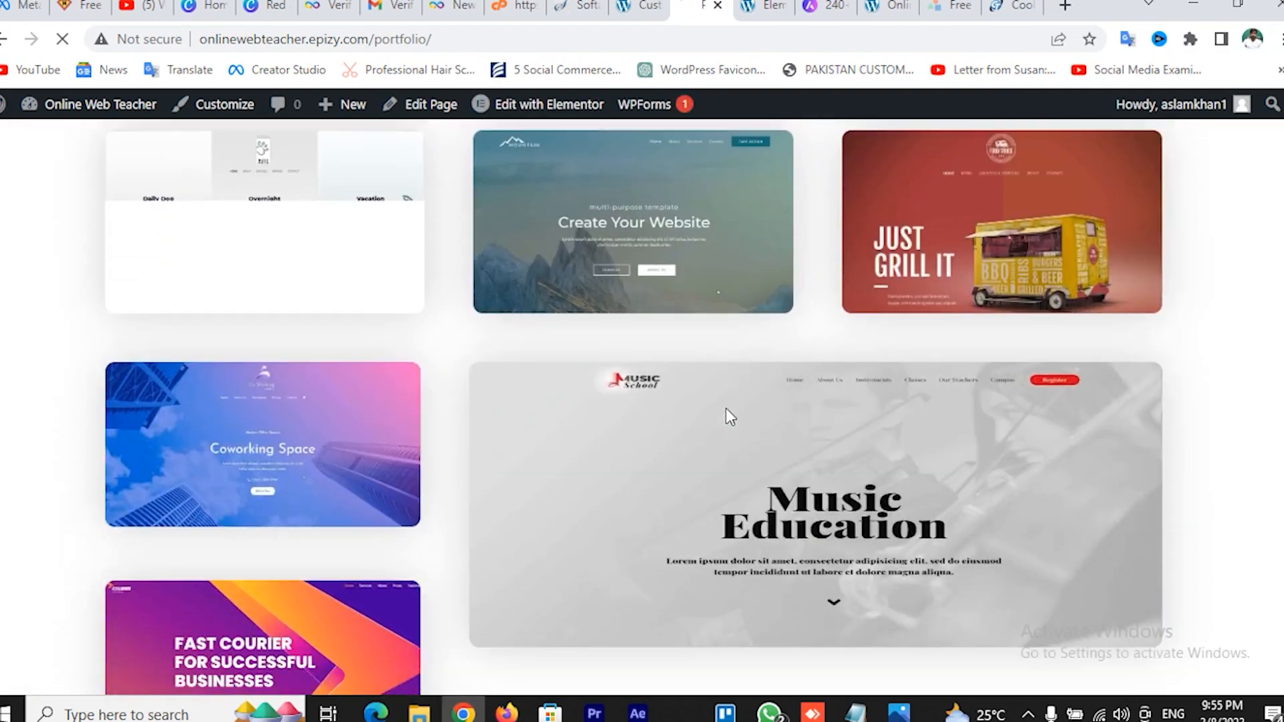
pyautogui.scroll(9, 726, 415)
pyautogui.scroll(10, 725, 408)
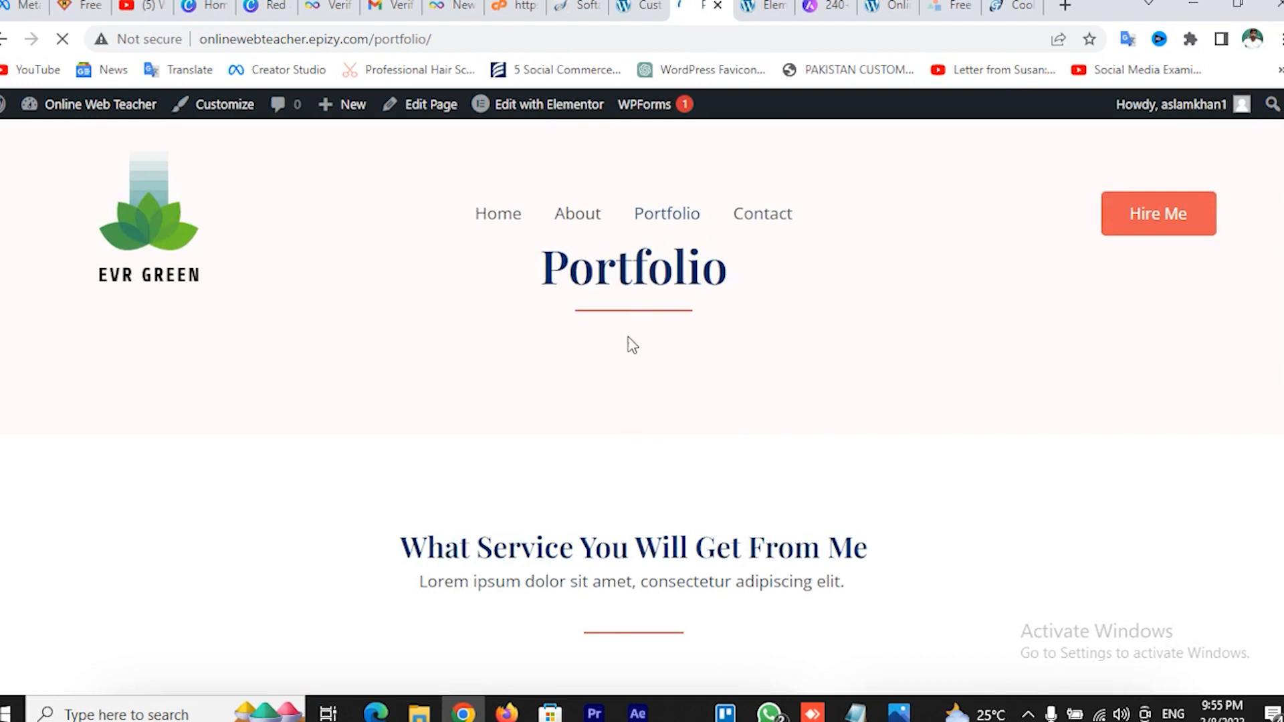
pyautogui.click(774, 222)
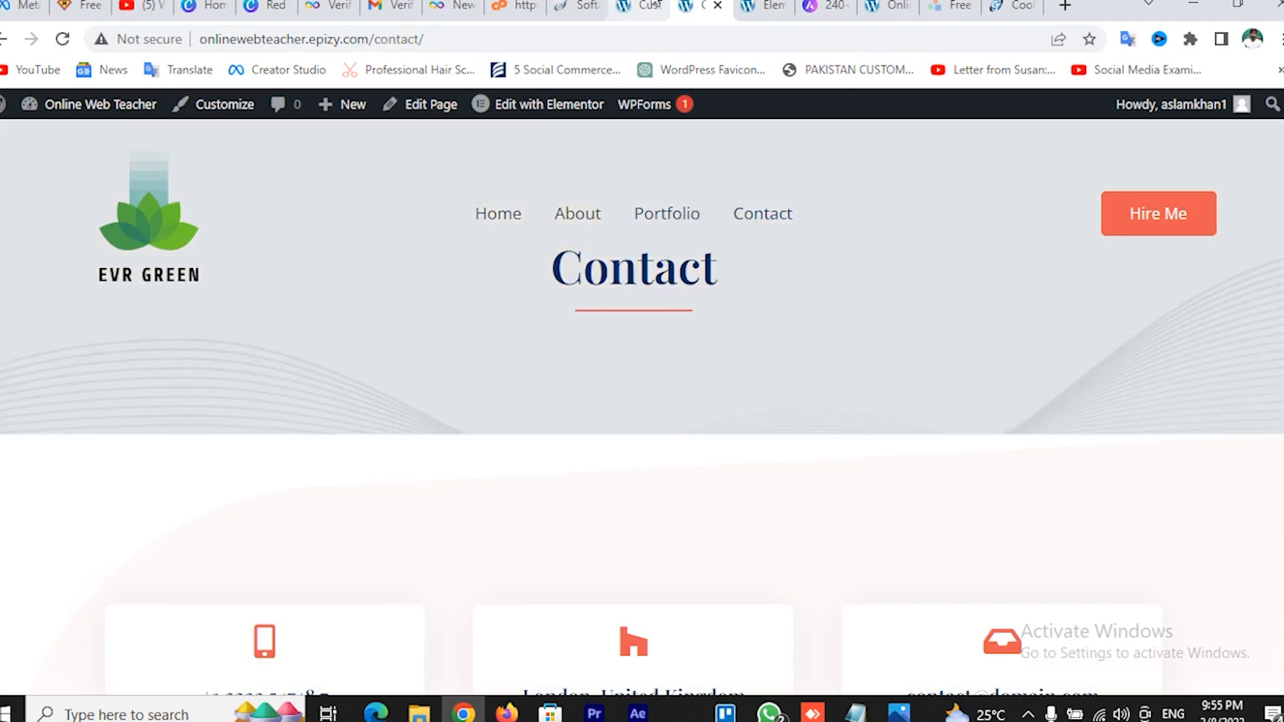
pyautogui.click(645, 6)
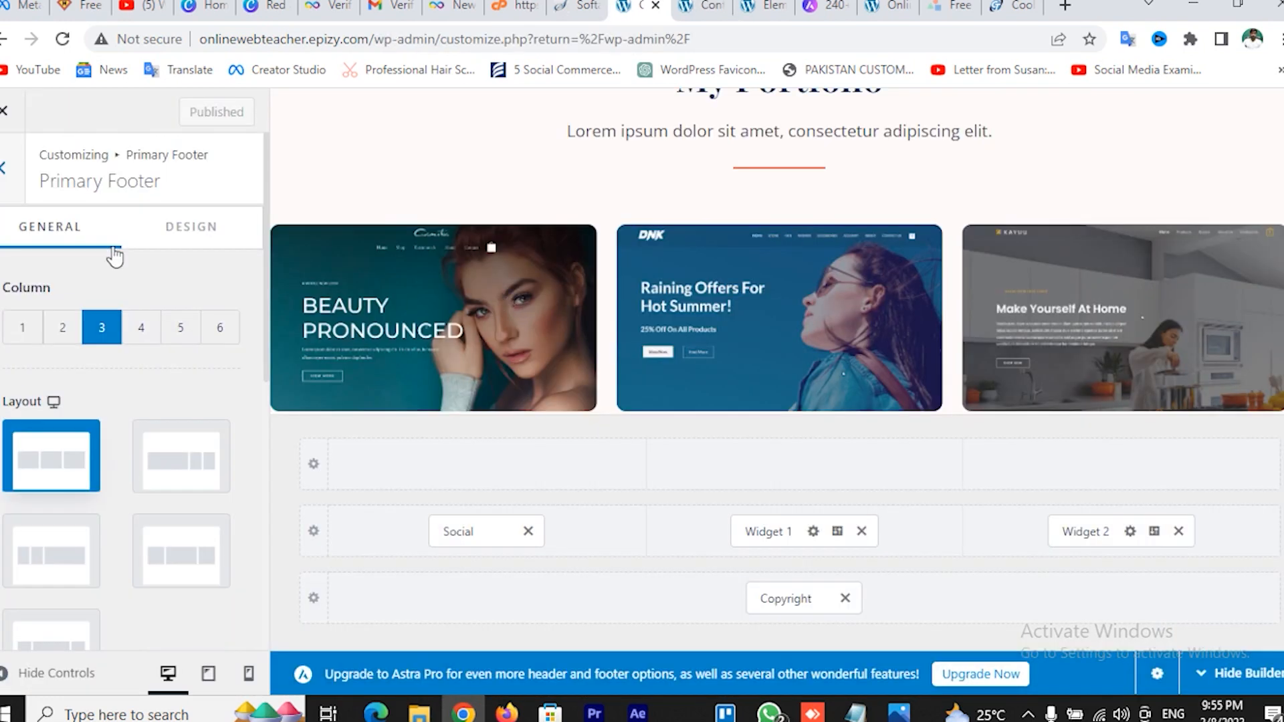
pyautogui.click(28, 128)
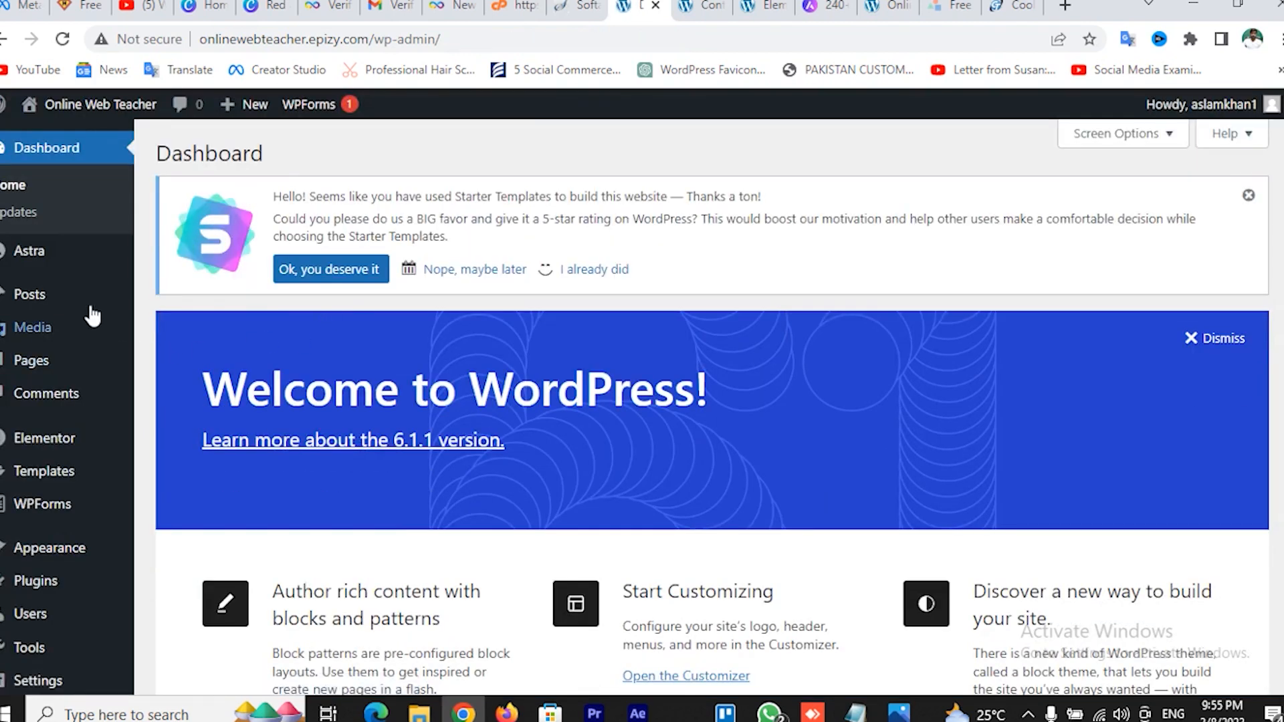
# Review the list of all six pages and start a new blank page
pyautogui.moveTo(40, 368)
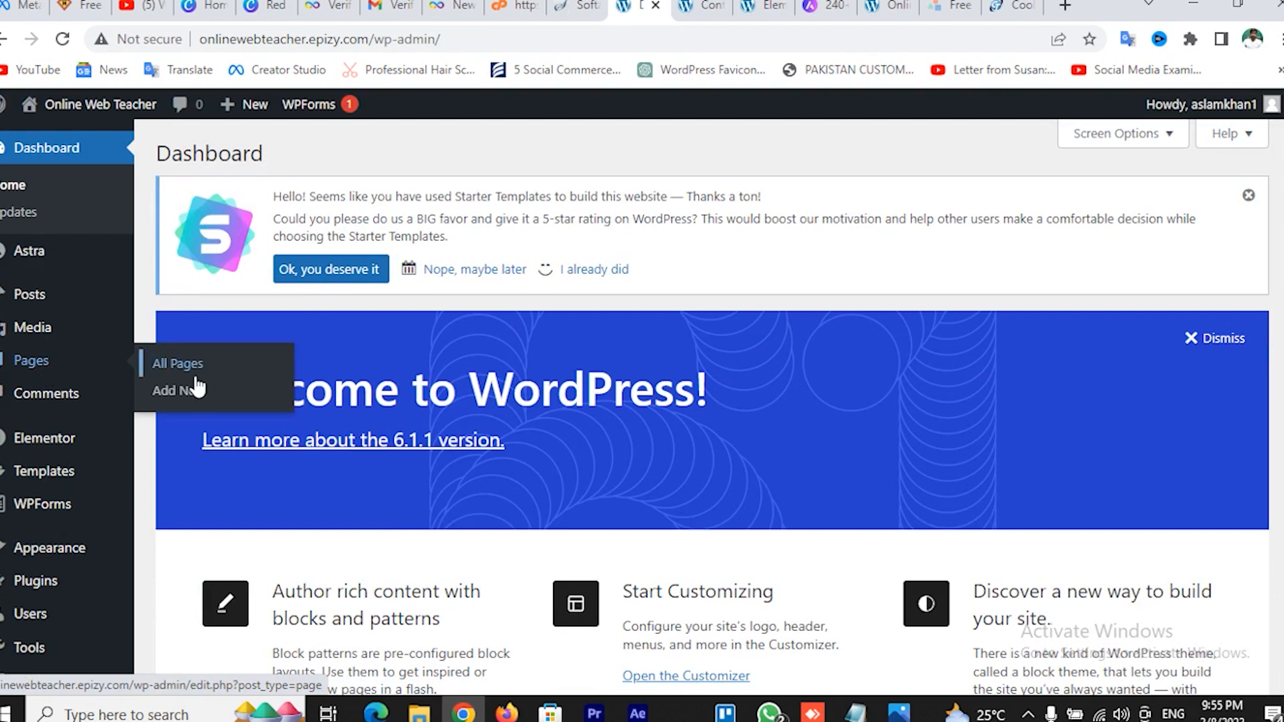
pyautogui.rightClick(177, 395)
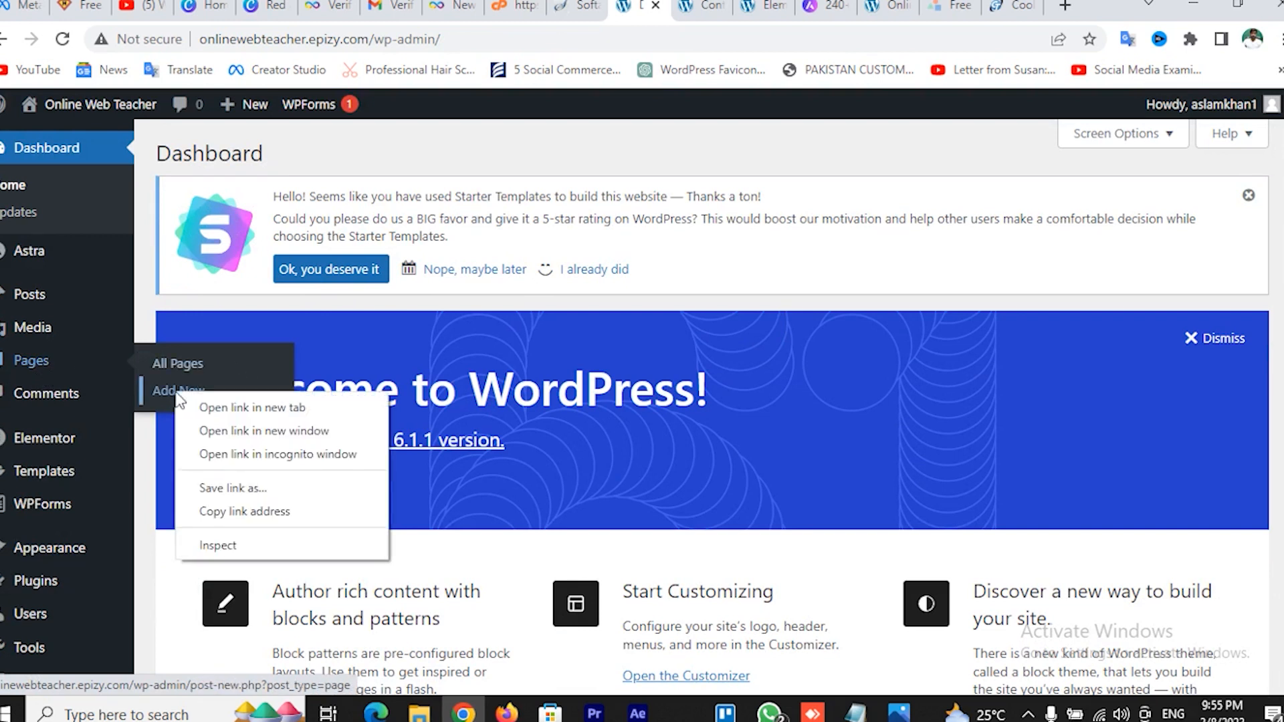
pyautogui.click(168, 361)
pyautogui.click(169, 361)
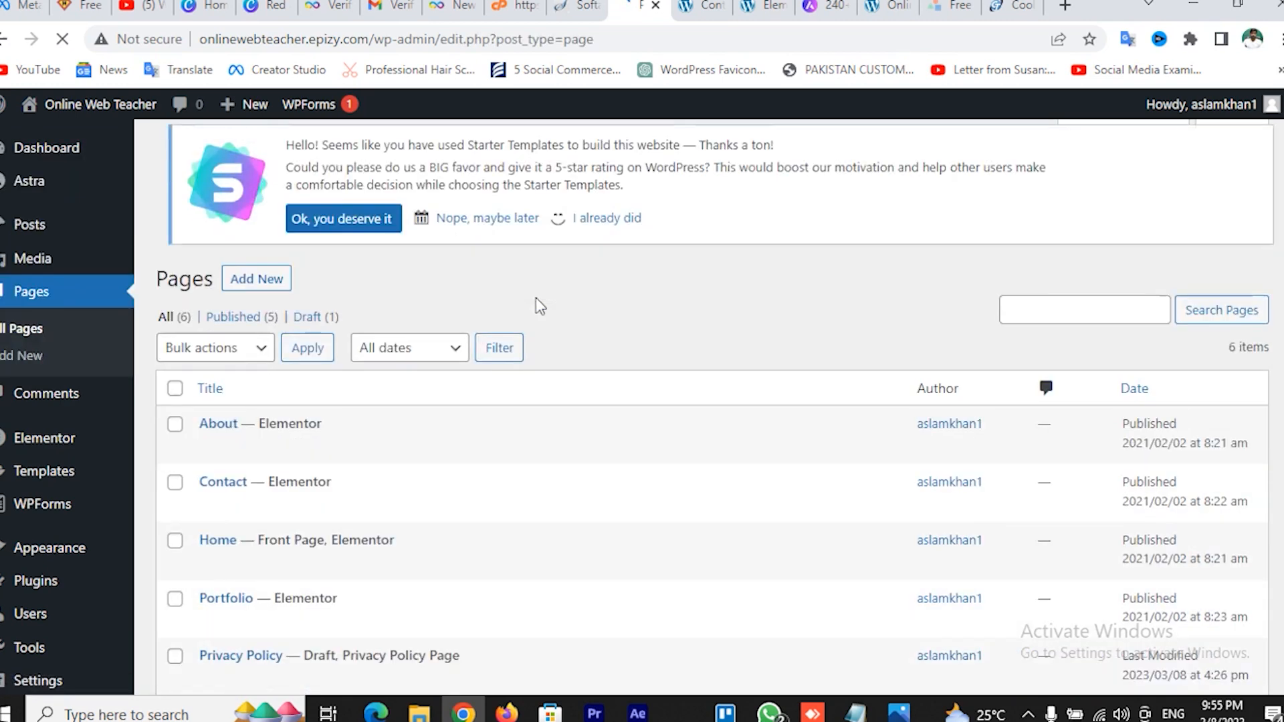
pyautogui.scroll(-3, 595, 397)
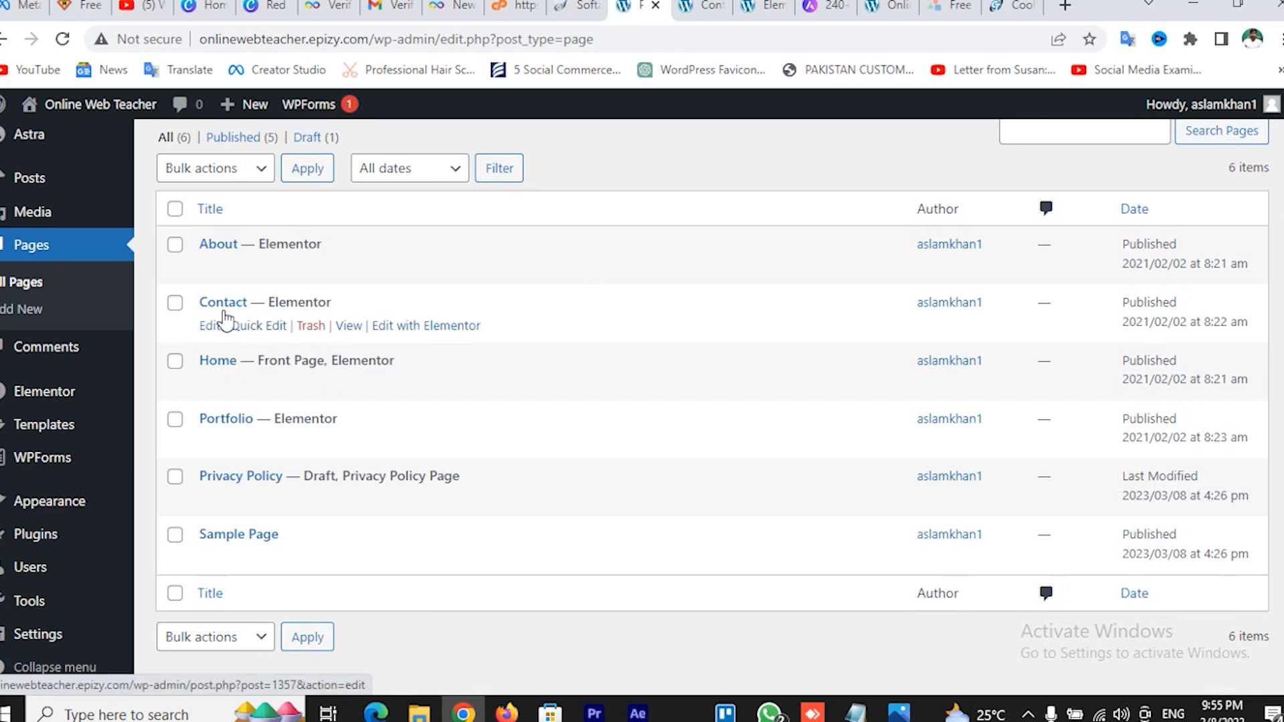
pyautogui.scroll(3, 319, 343)
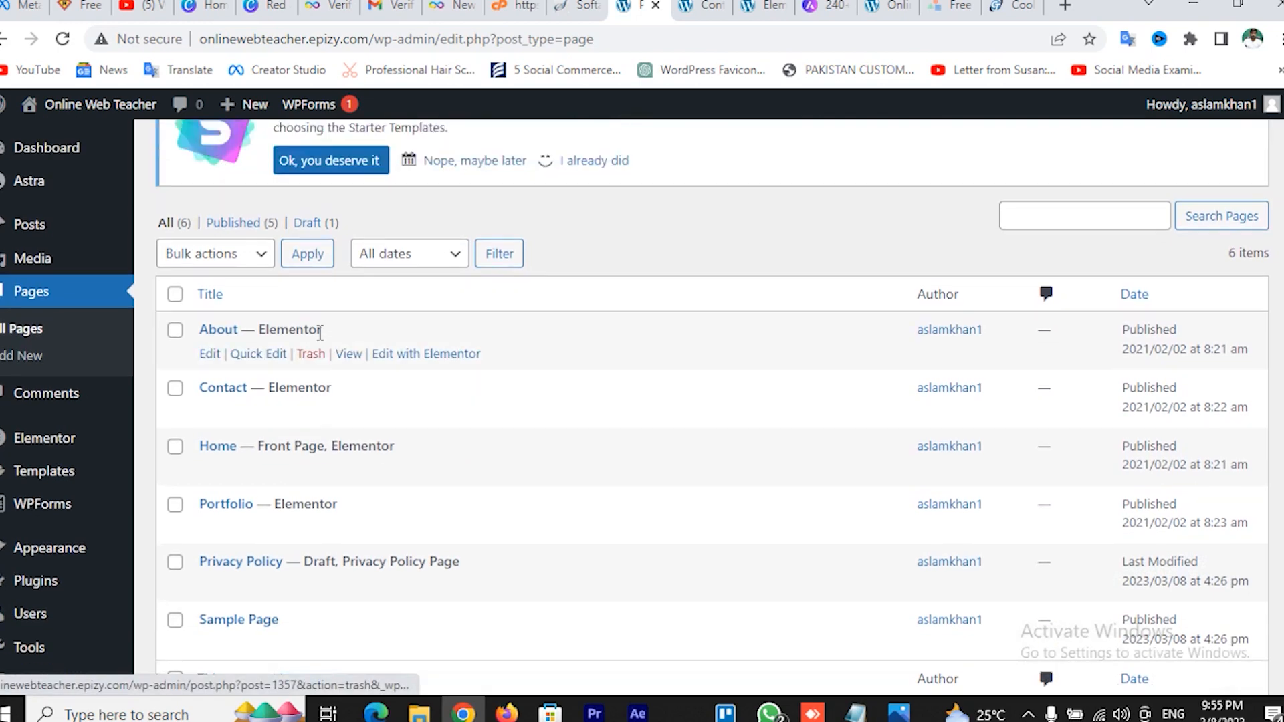
pyautogui.click(257, 175)
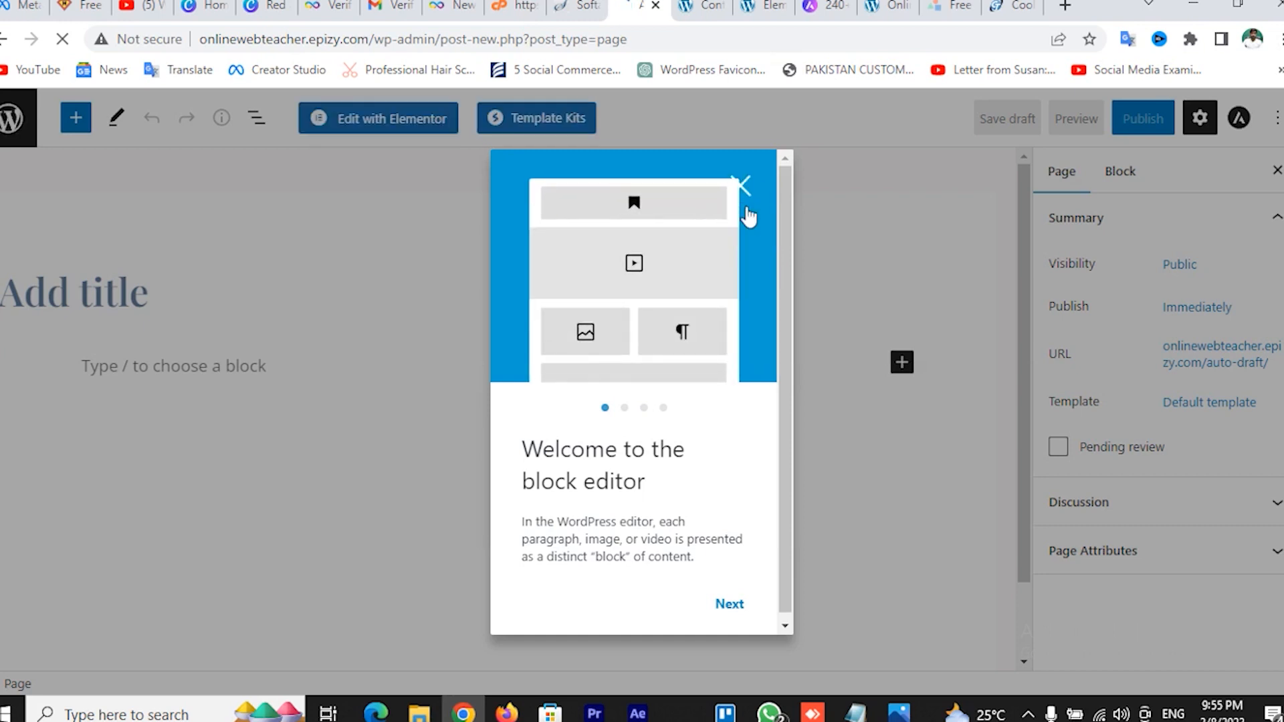
# Publish a new page titled 'Disclaimer' and return to the admin Pages list
pyautogui.click(740, 187)
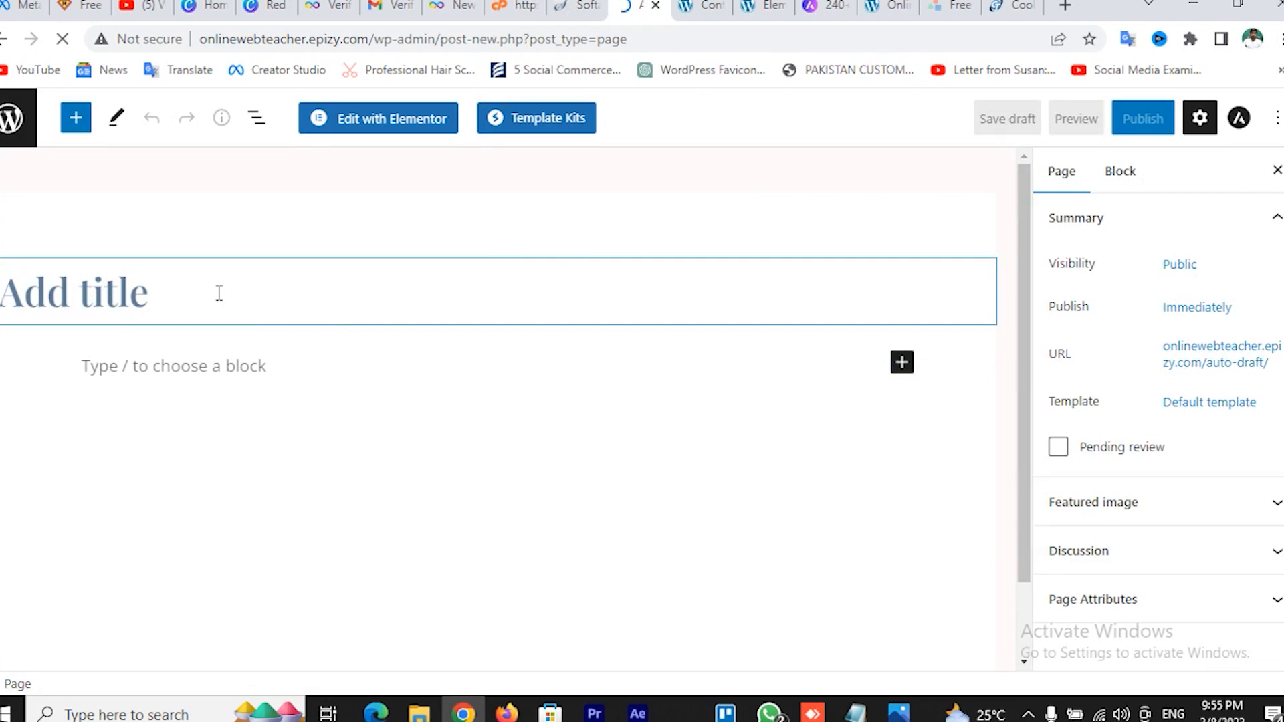
pyautogui.write('Di')
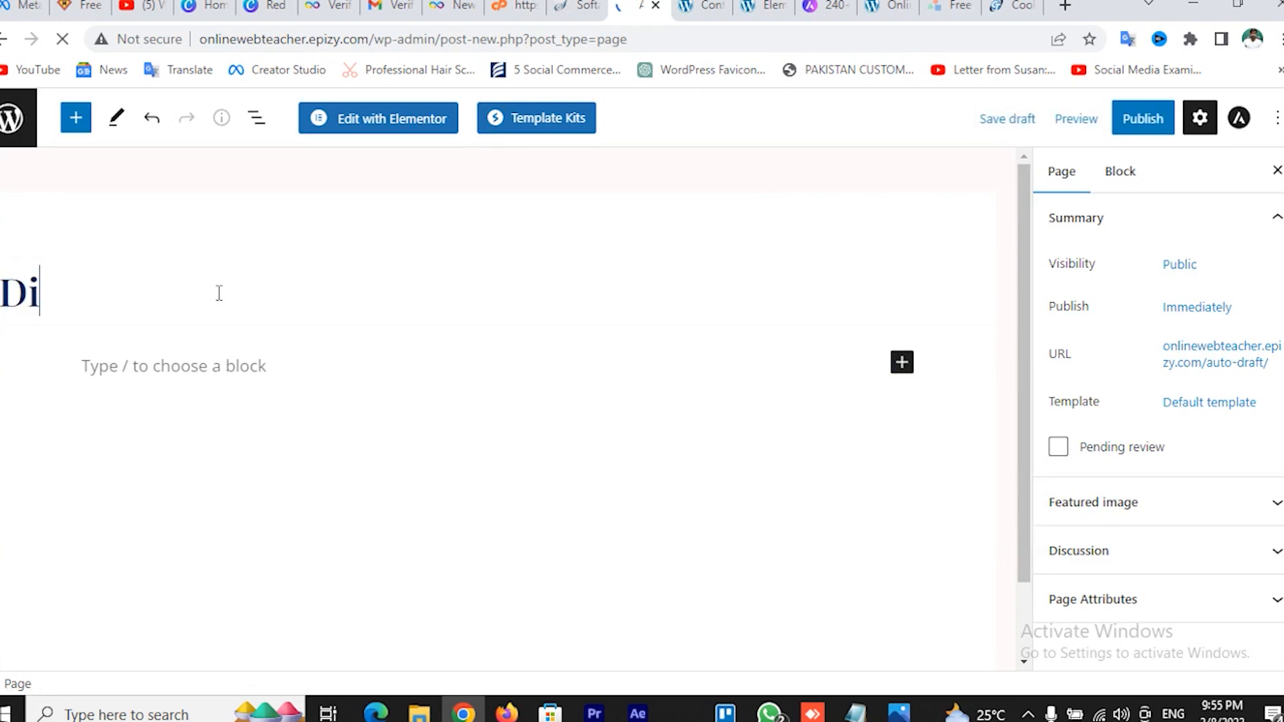
pyautogui.write('sclaimer')
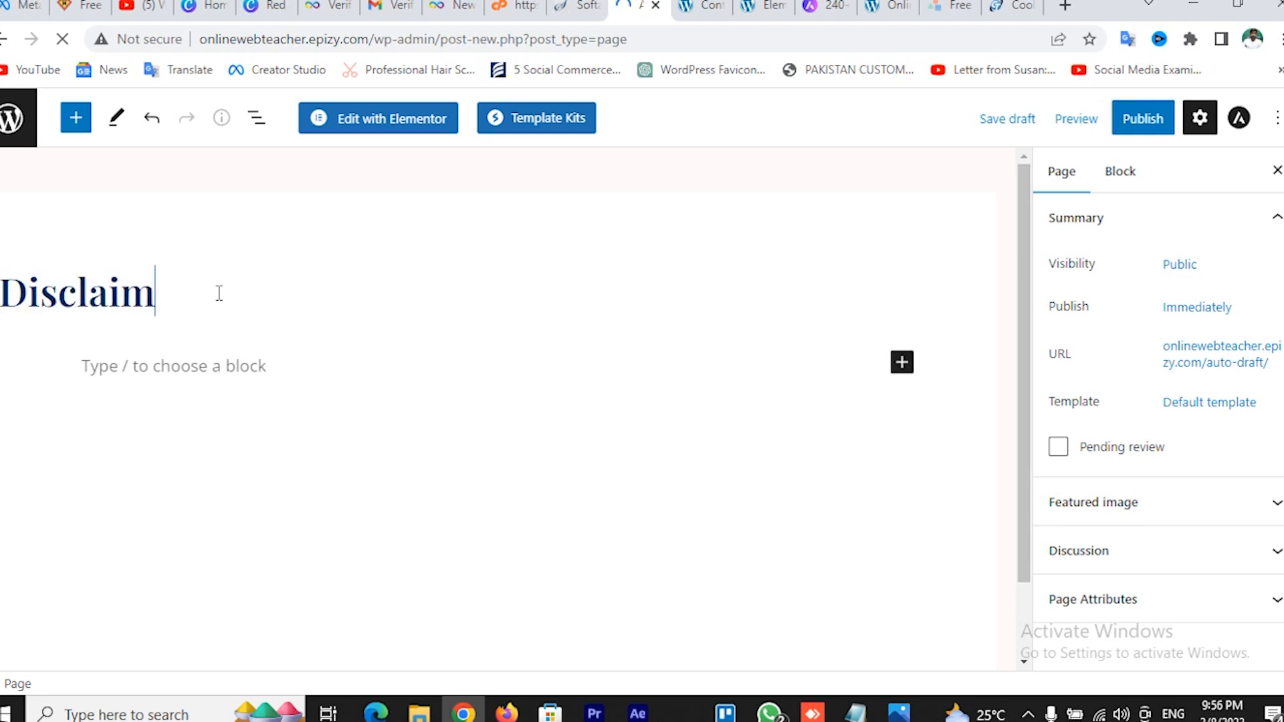
pyautogui.click(1147, 130)
pyautogui.click(1114, 131)
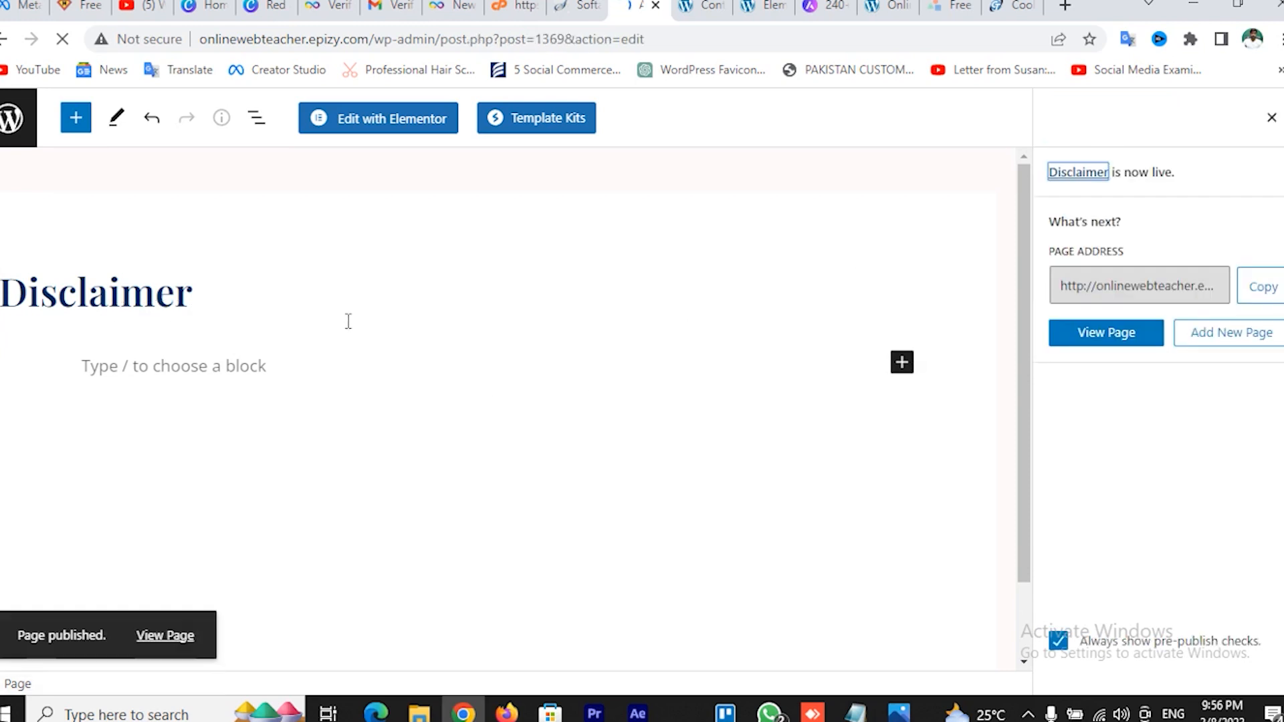
pyautogui.click(10, 120)
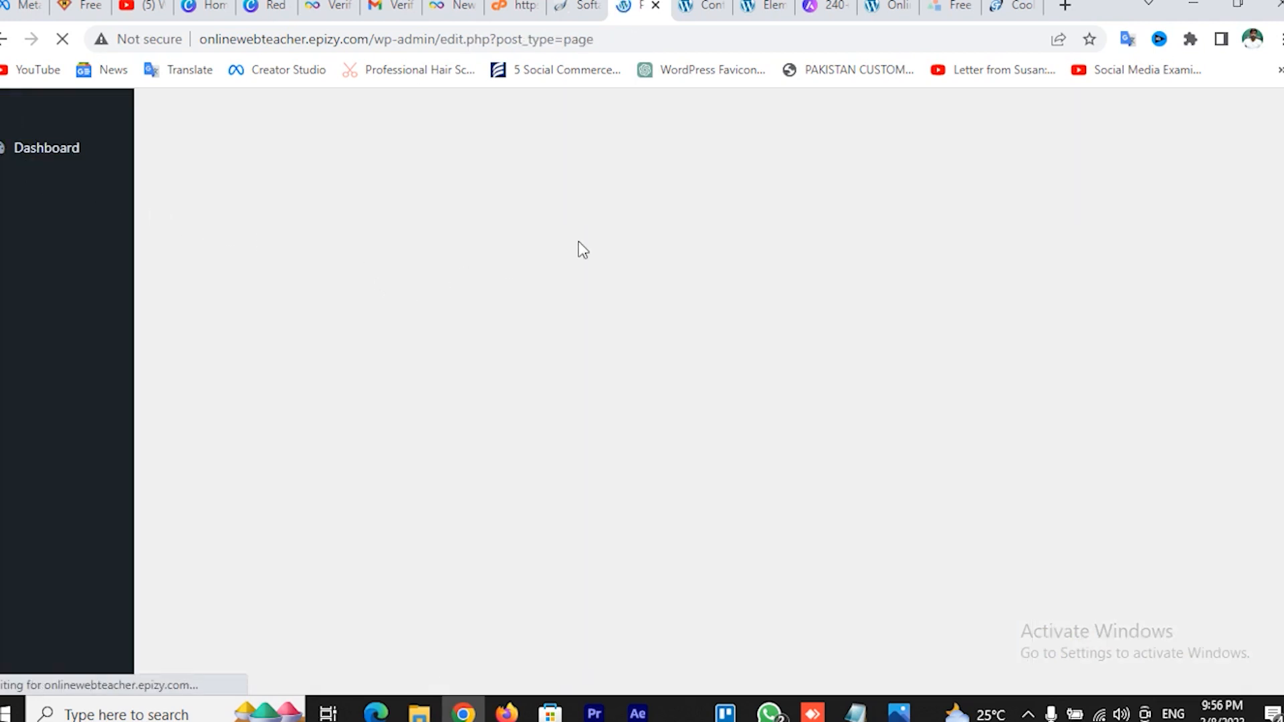
# Go to the admin Menus screen from the Pages tab
pyautogui.click(766, 5)
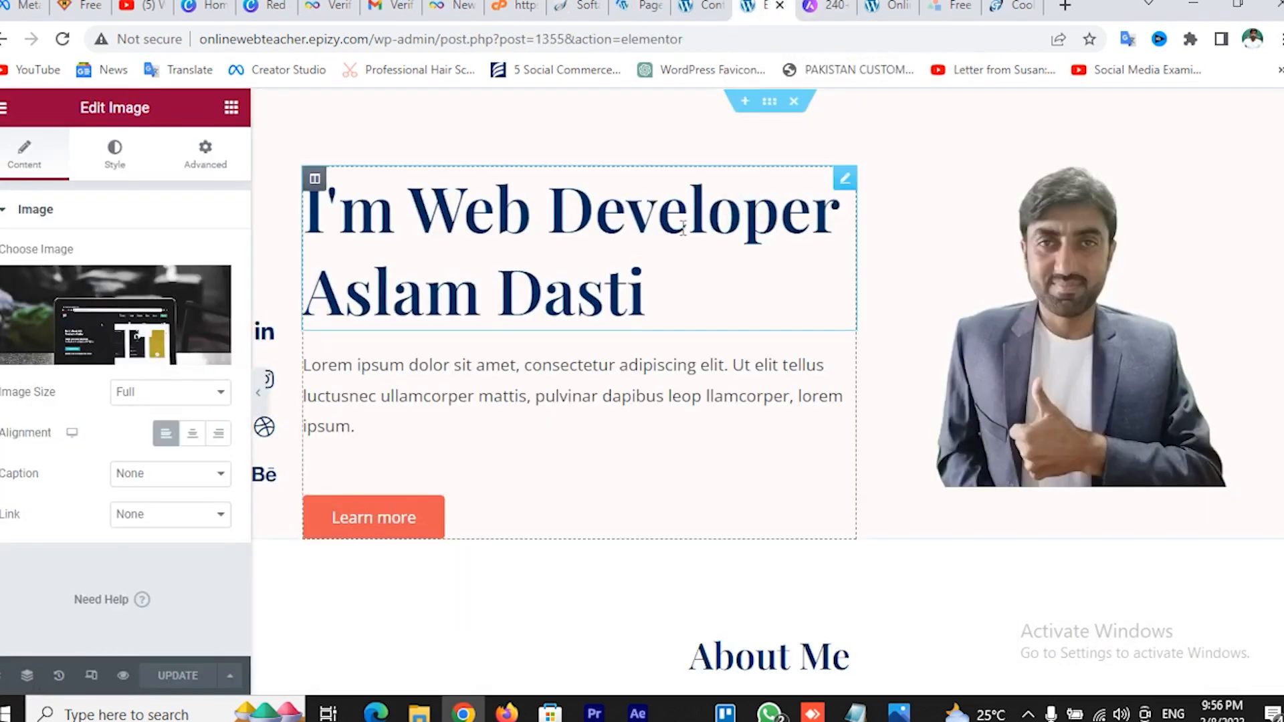
pyautogui.click(699, 5)
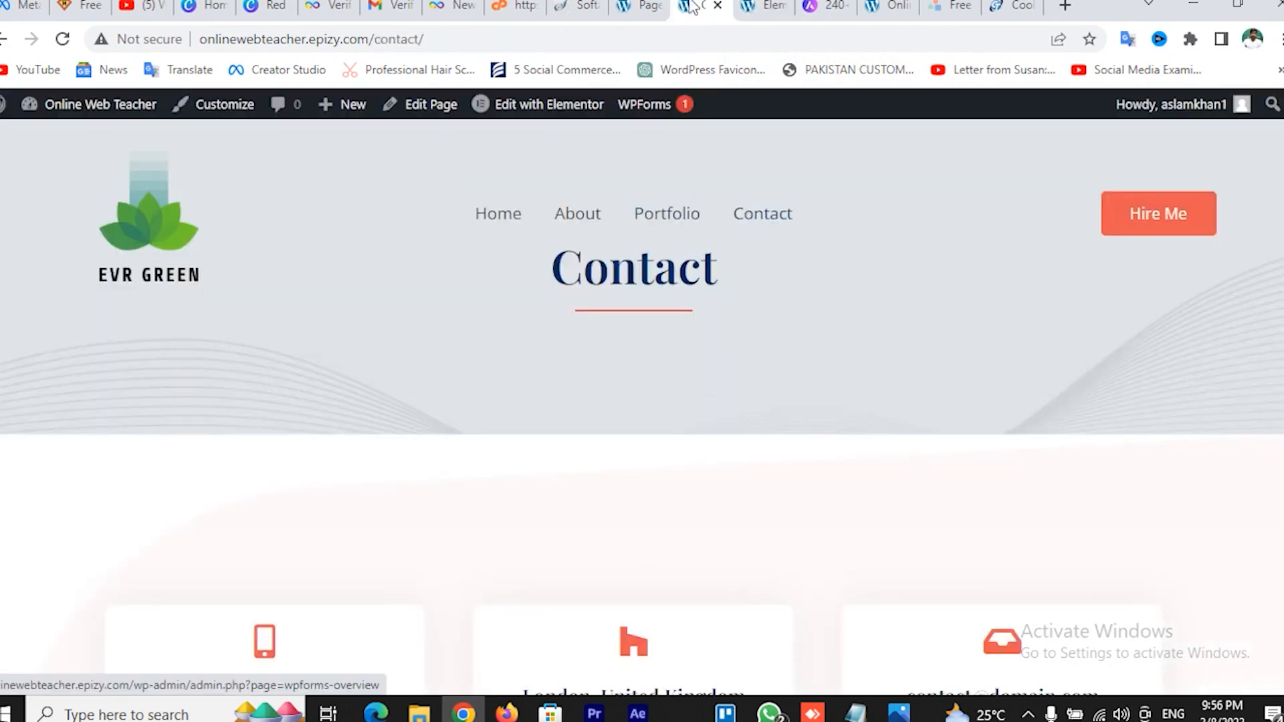
pyautogui.click(639, 7)
pyautogui.scroll(-2, 304, 515)
pyautogui.moveTo(63, 507)
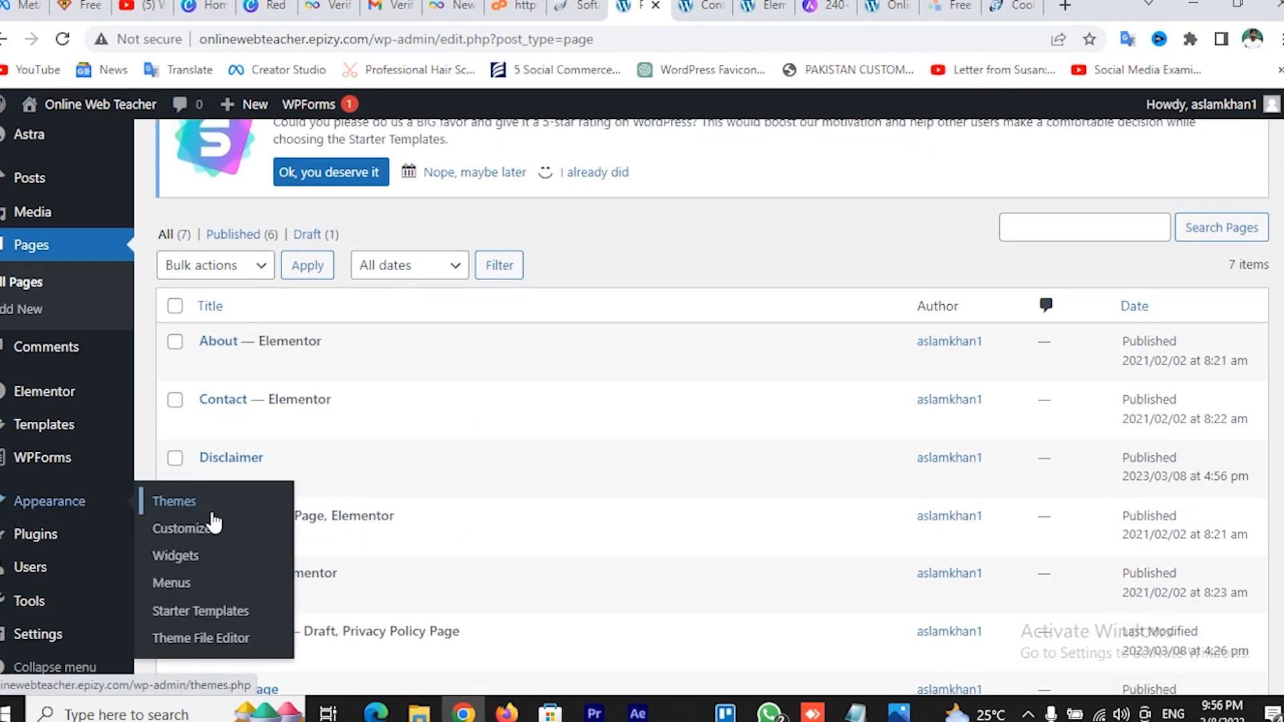
pyautogui.click(172, 584)
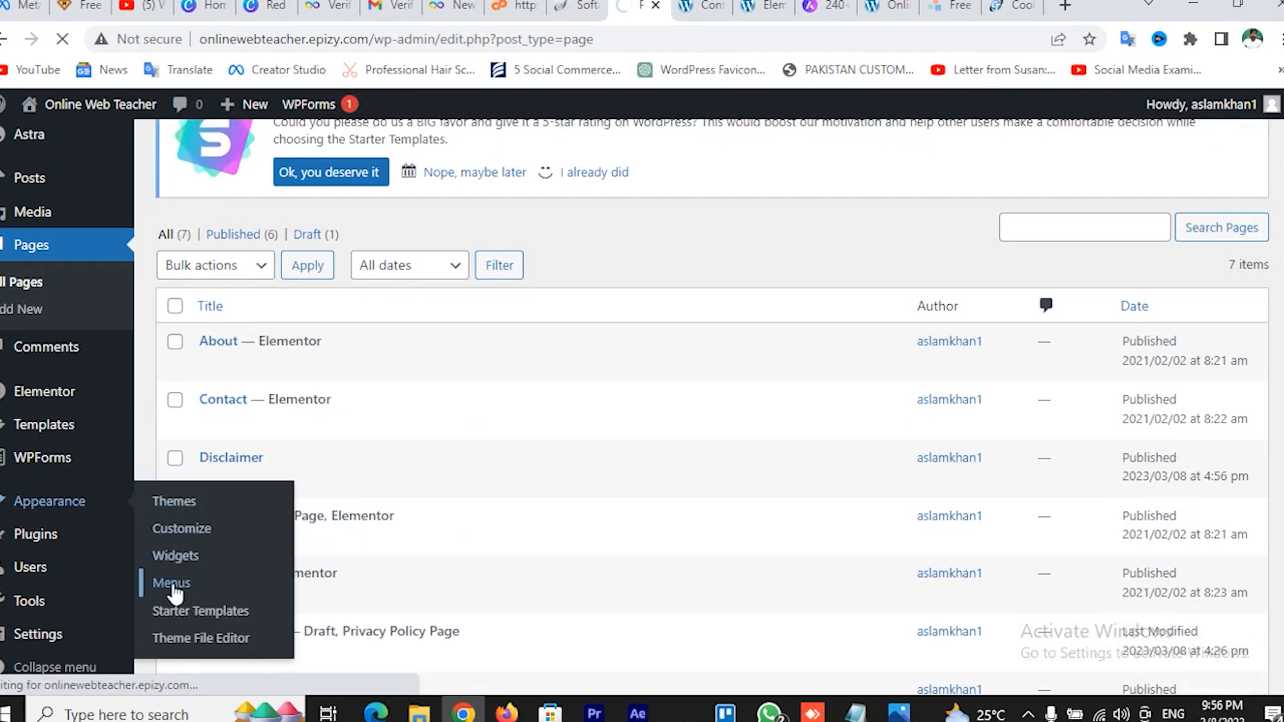
# Add the Disclaimer page to the Footer Menu and save it
pyautogui.scroll(-2, 515, 535)
pyautogui.scroll(-4, 522, 528)
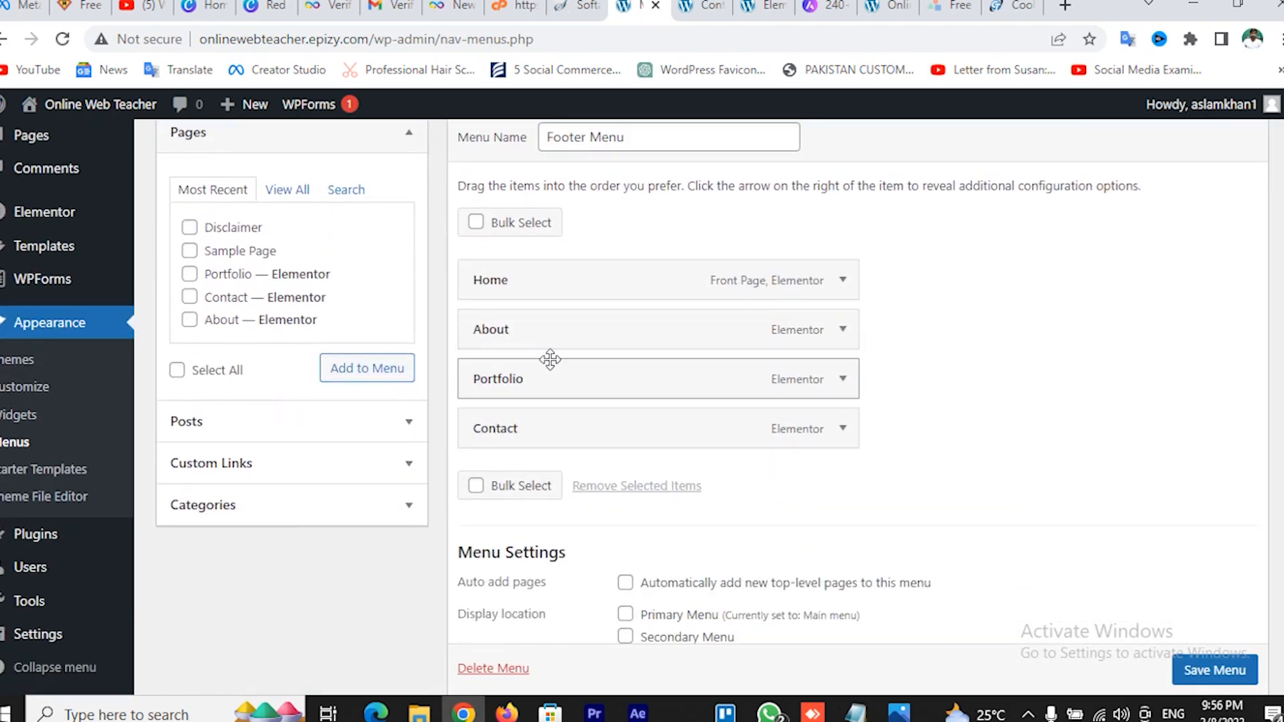
pyautogui.click(189, 227)
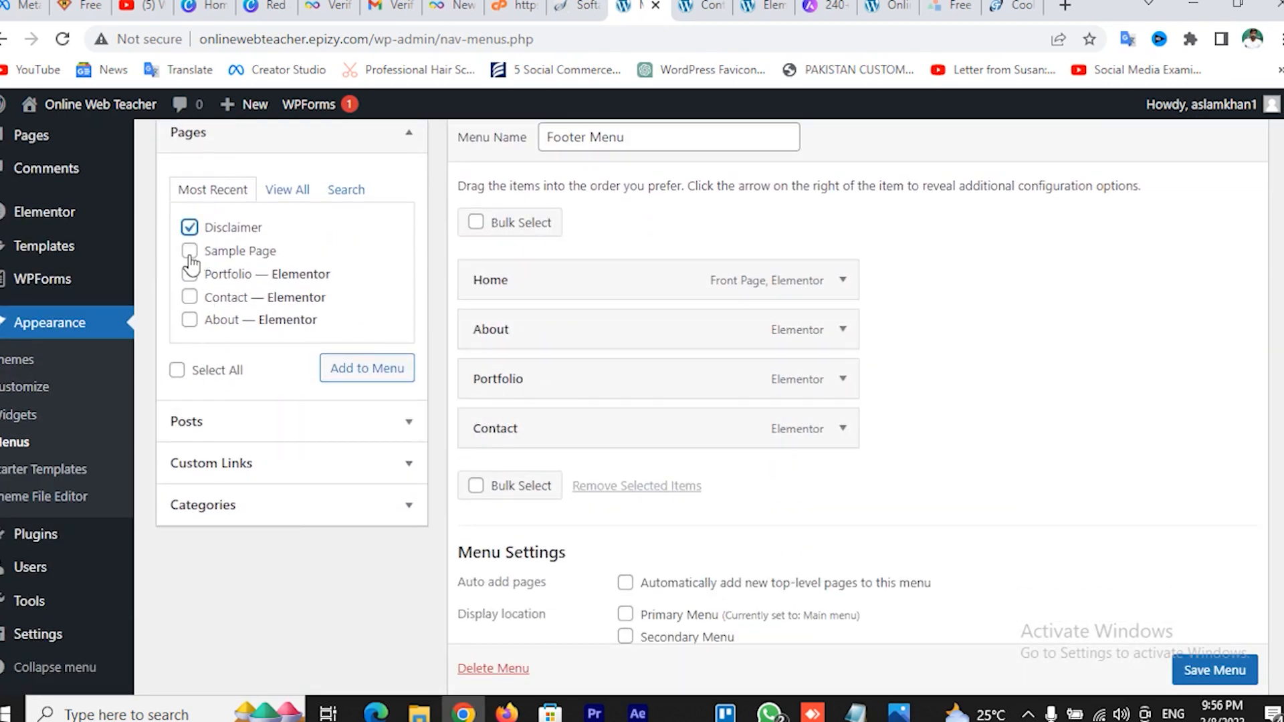
pyautogui.click(391, 368)
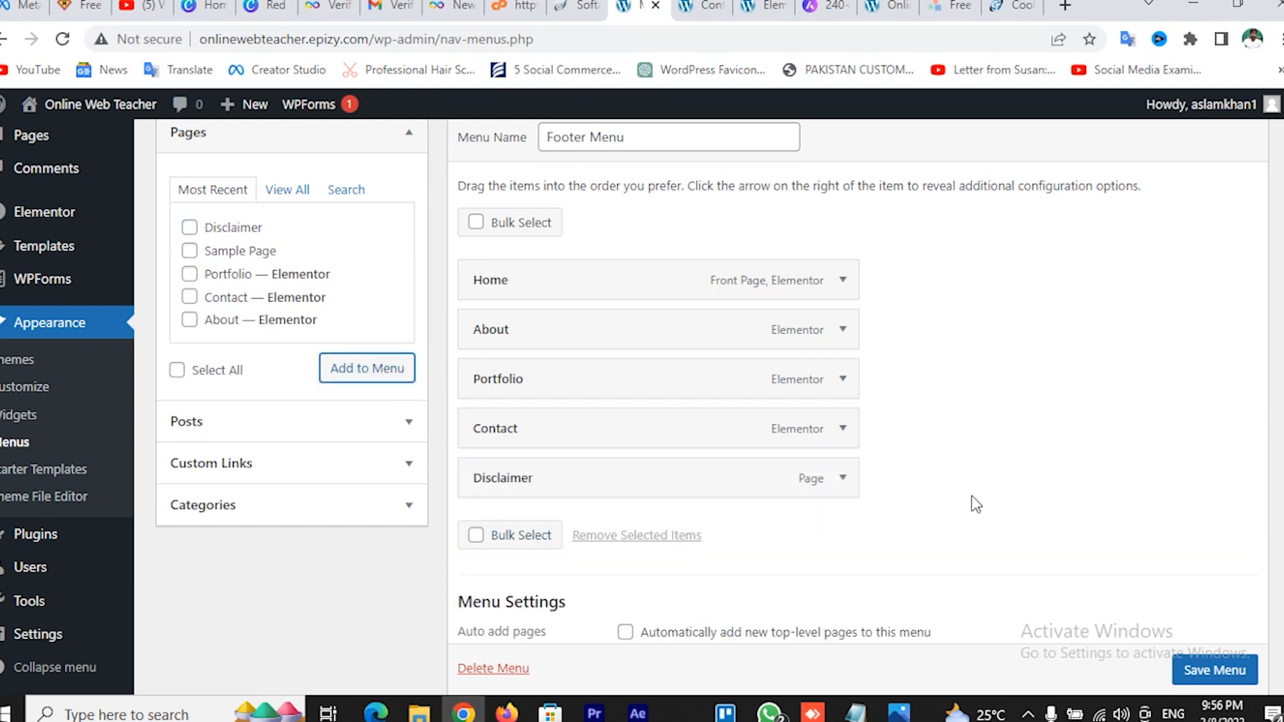
pyautogui.scroll(-1, 990, 510)
pyautogui.click(1201, 670)
# Also assign the menu to the Primary Menu location and save
pyautogui.scroll(-1, 1201, 670)
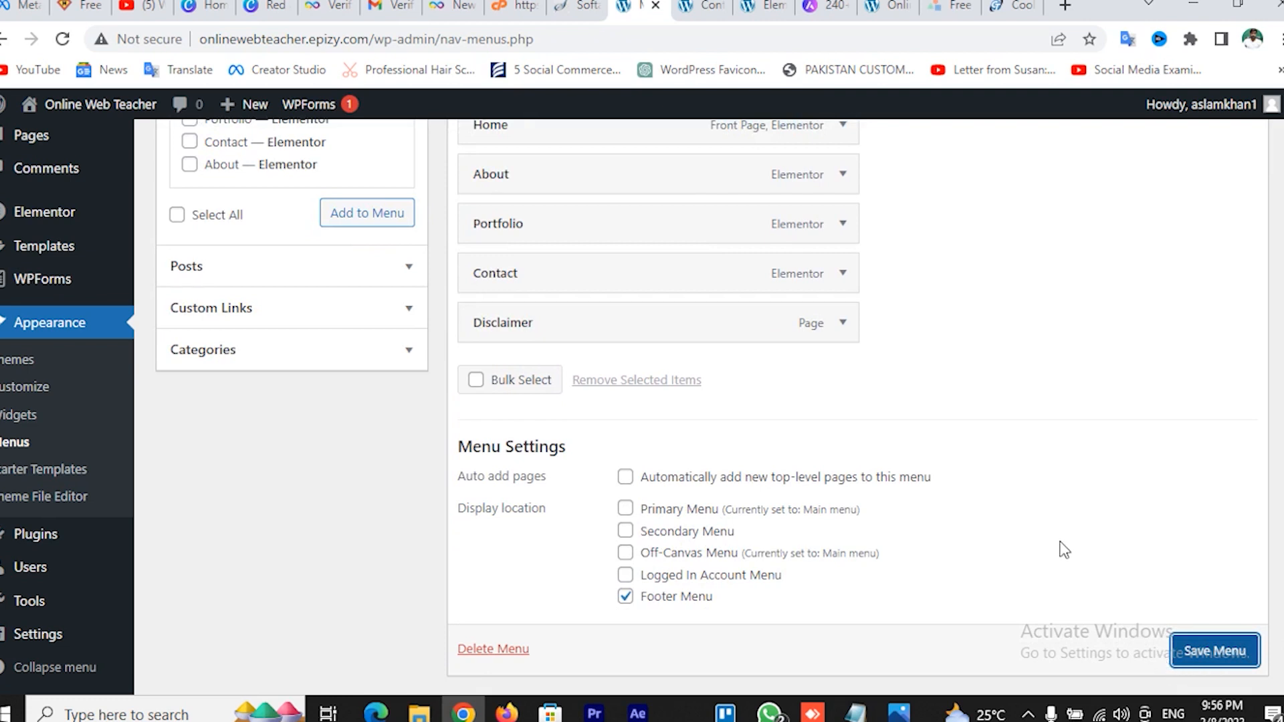
pyautogui.click(625, 509)
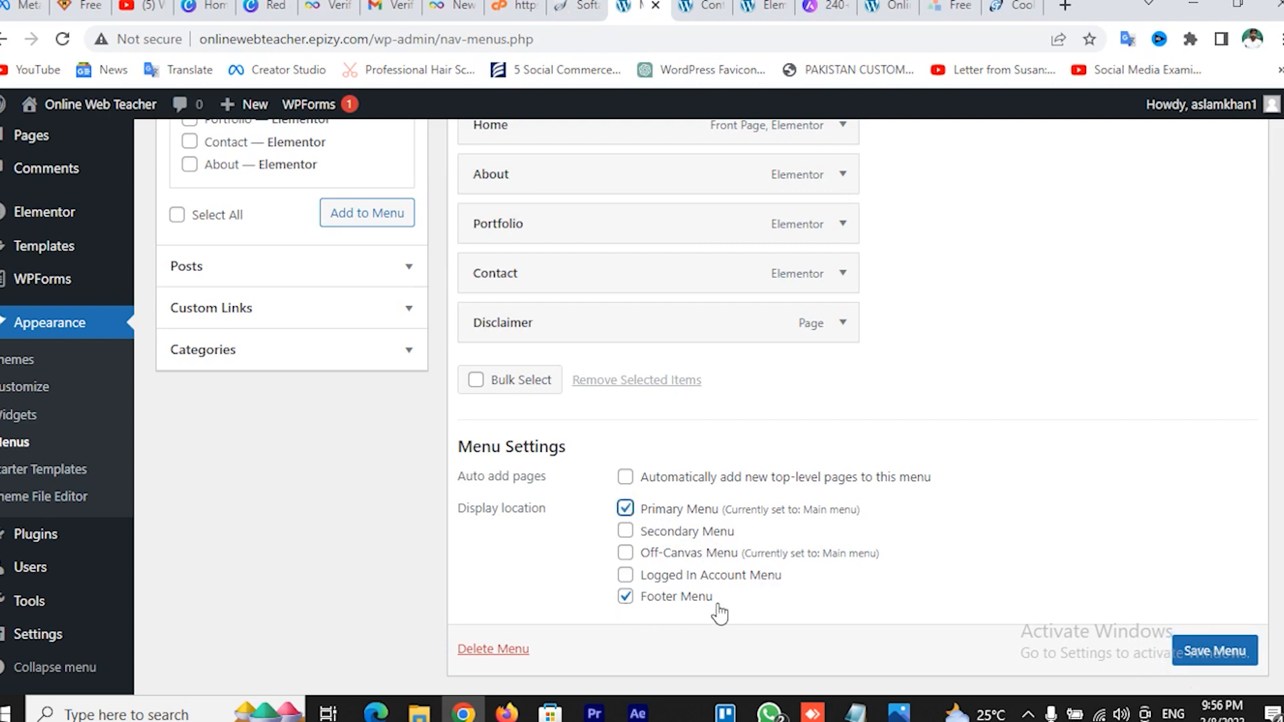
pyautogui.scroll(-1, 1271, 637)
pyautogui.click(1216, 616)
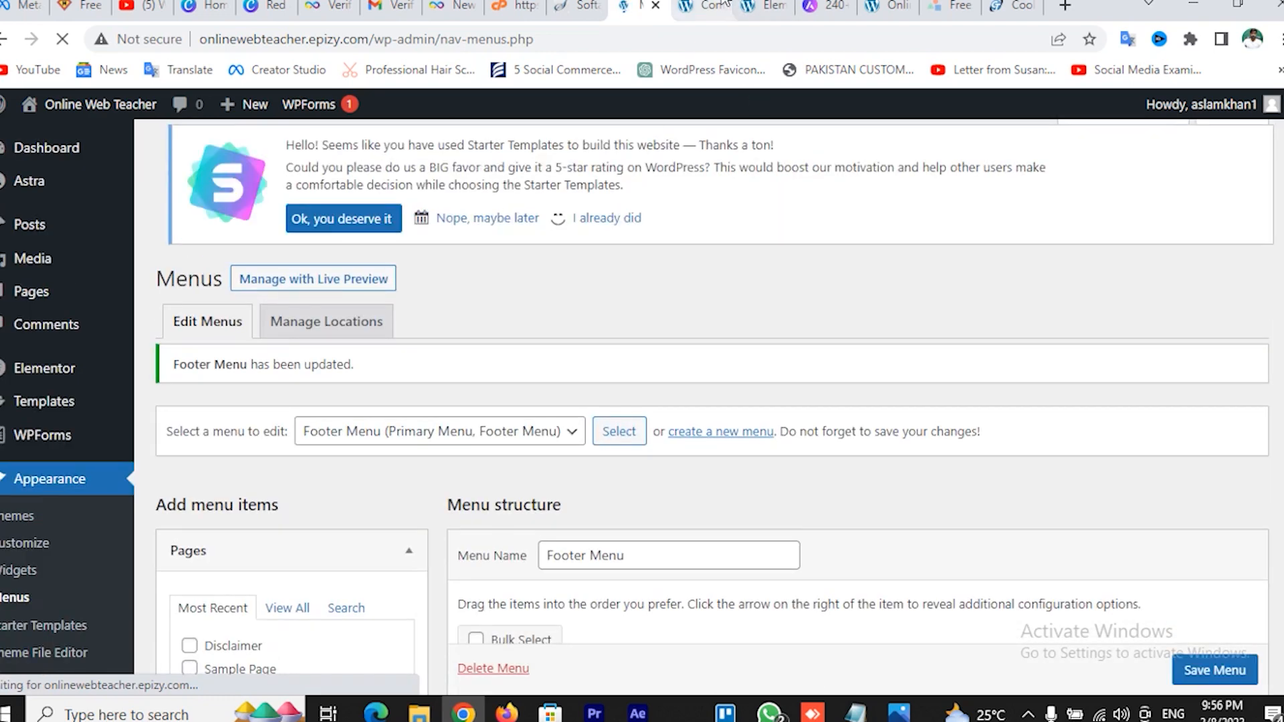
pyautogui.click(698, 7)
pyautogui.click(151, 248)
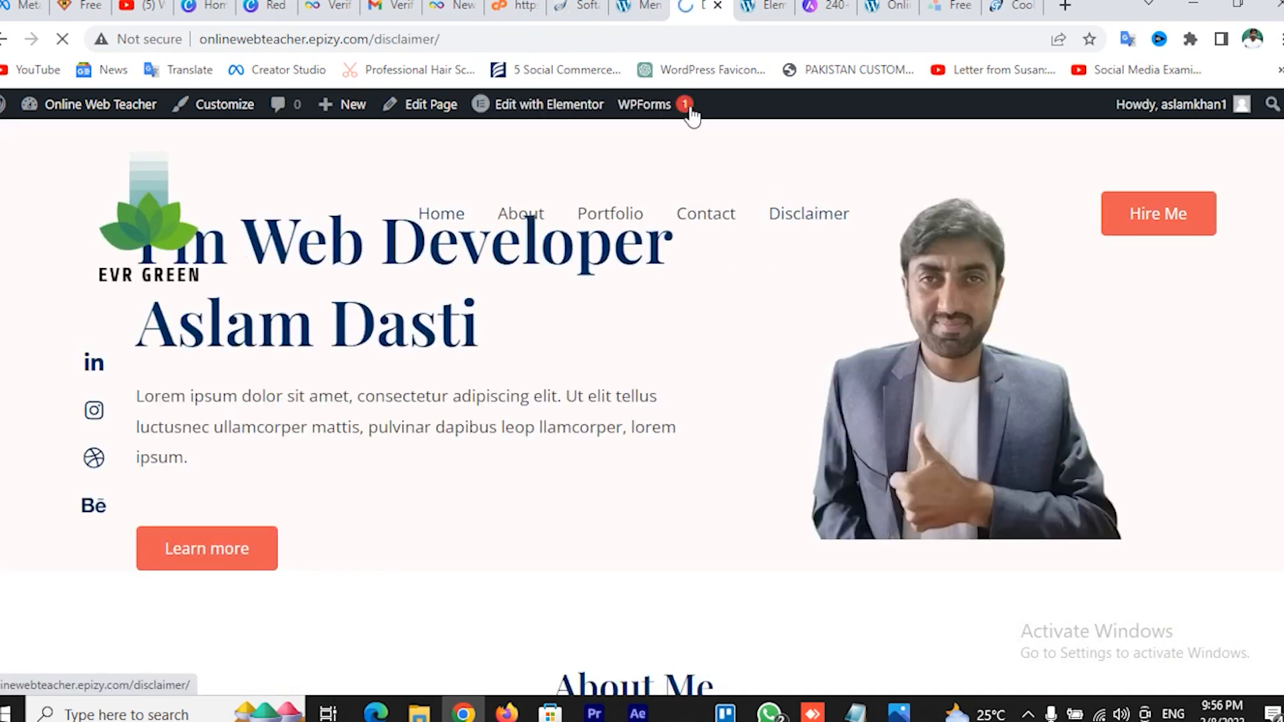
pyautogui.click(640, 8)
pyautogui.scroll(-1, 882, 342)
pyautogui.scroll(-6, 882, 343)
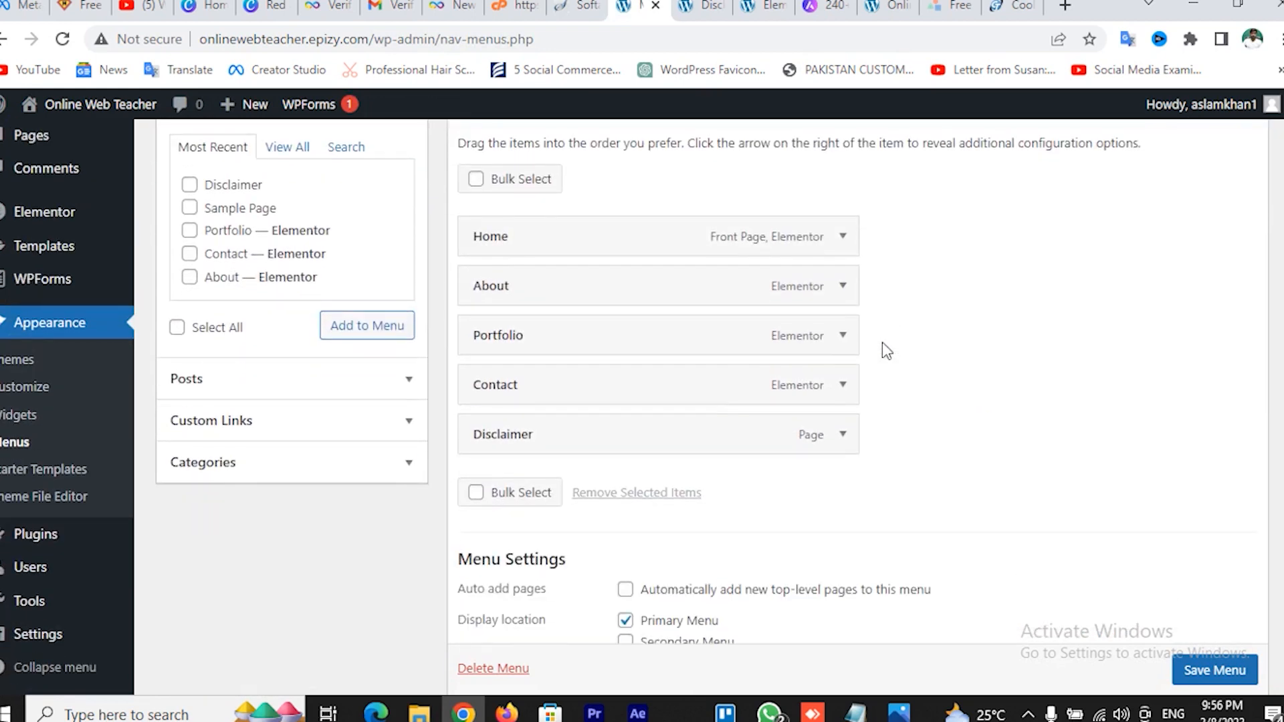
pyautogui.click(844, 340)
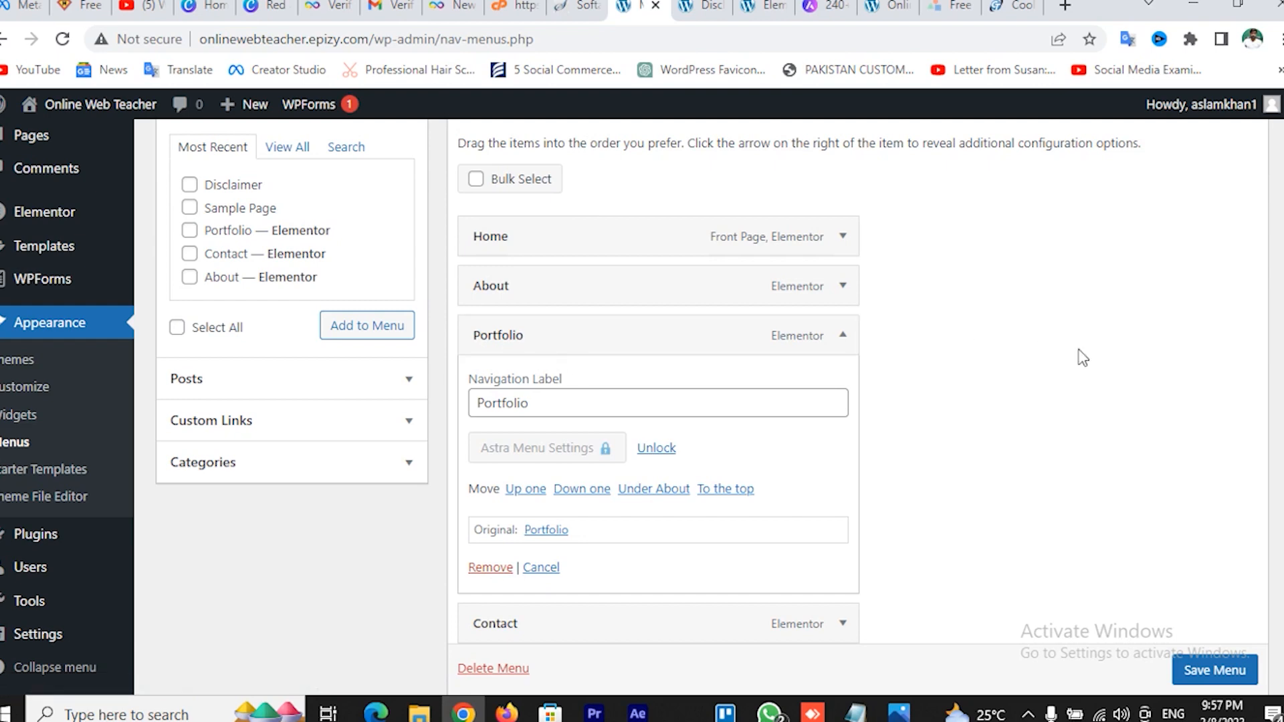
pyautogui.scroll(5, 1083, 358)
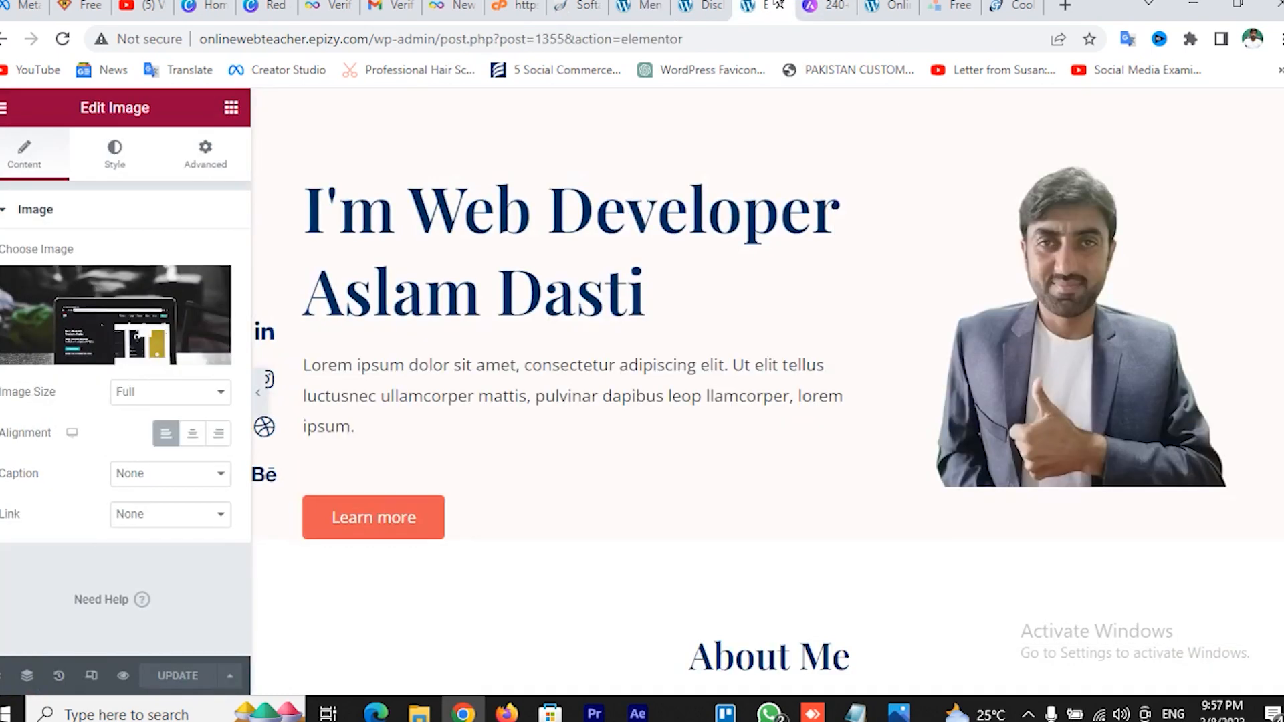
pyautogui.click(762, 8)
pyautogui.scroll(-2, 866, 227)
pyautogui.scroll(2, 866, 228)
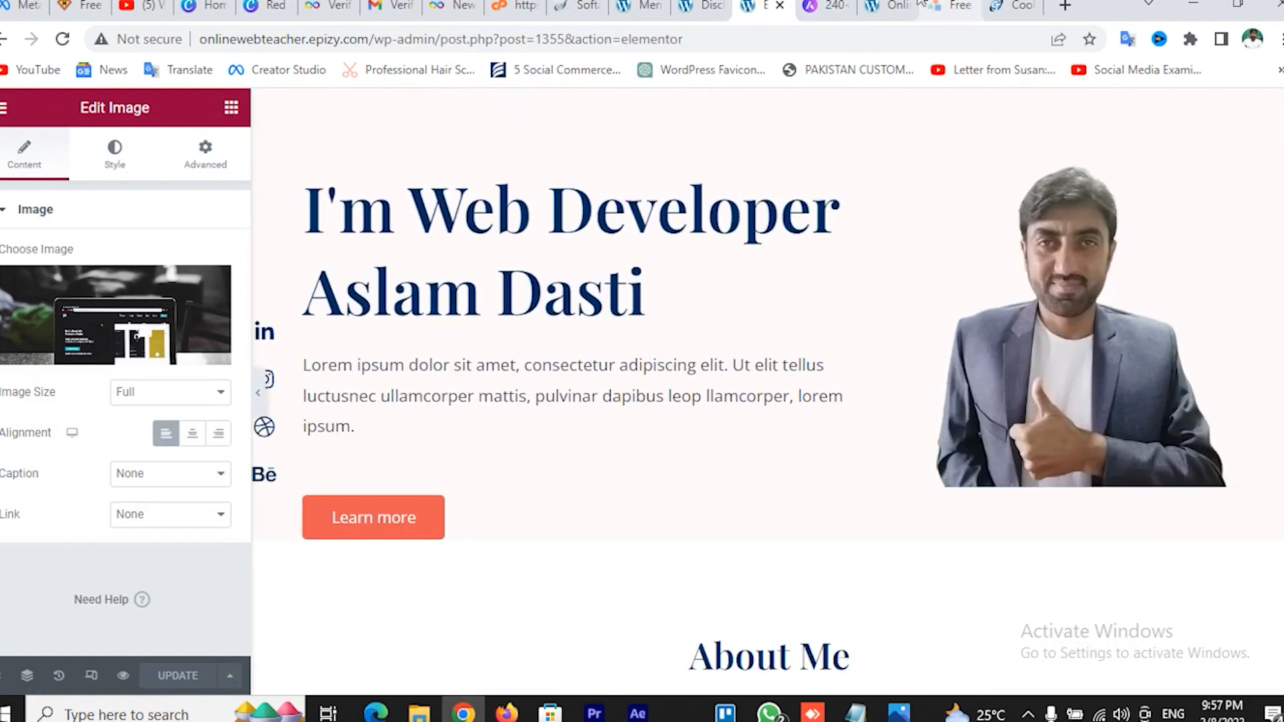
pyautogui.click(889, 5)
pyautogui.scroll(-5, 893, 274)
pyautogui.scroll(-15, 893, 274)
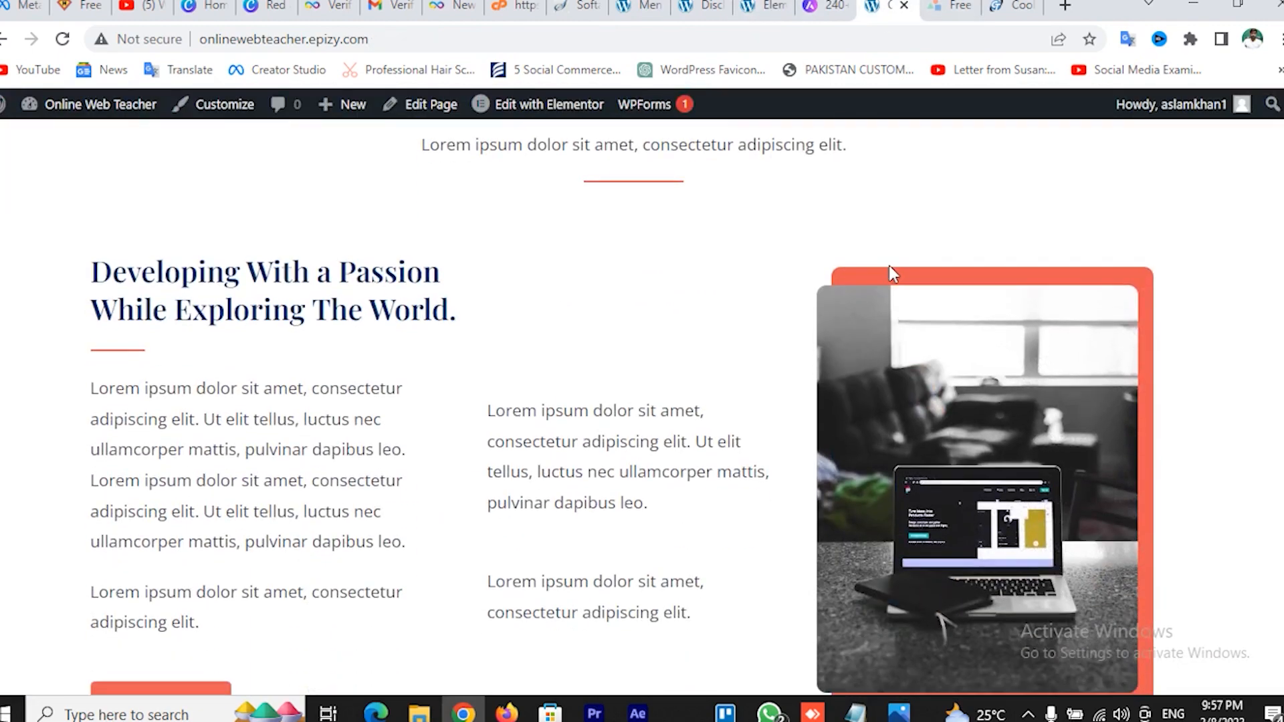
pyautogui.scroll(6, 892, 275)
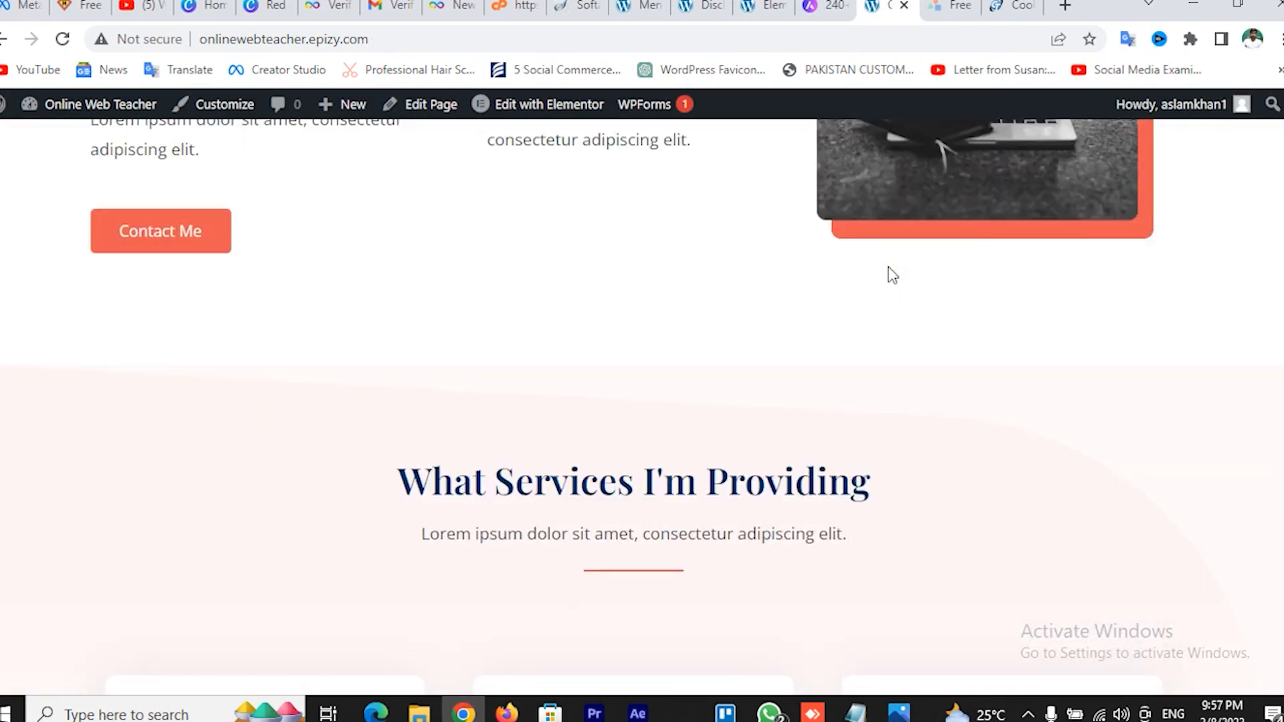
pyautogui.scroll(10, 894, 275)
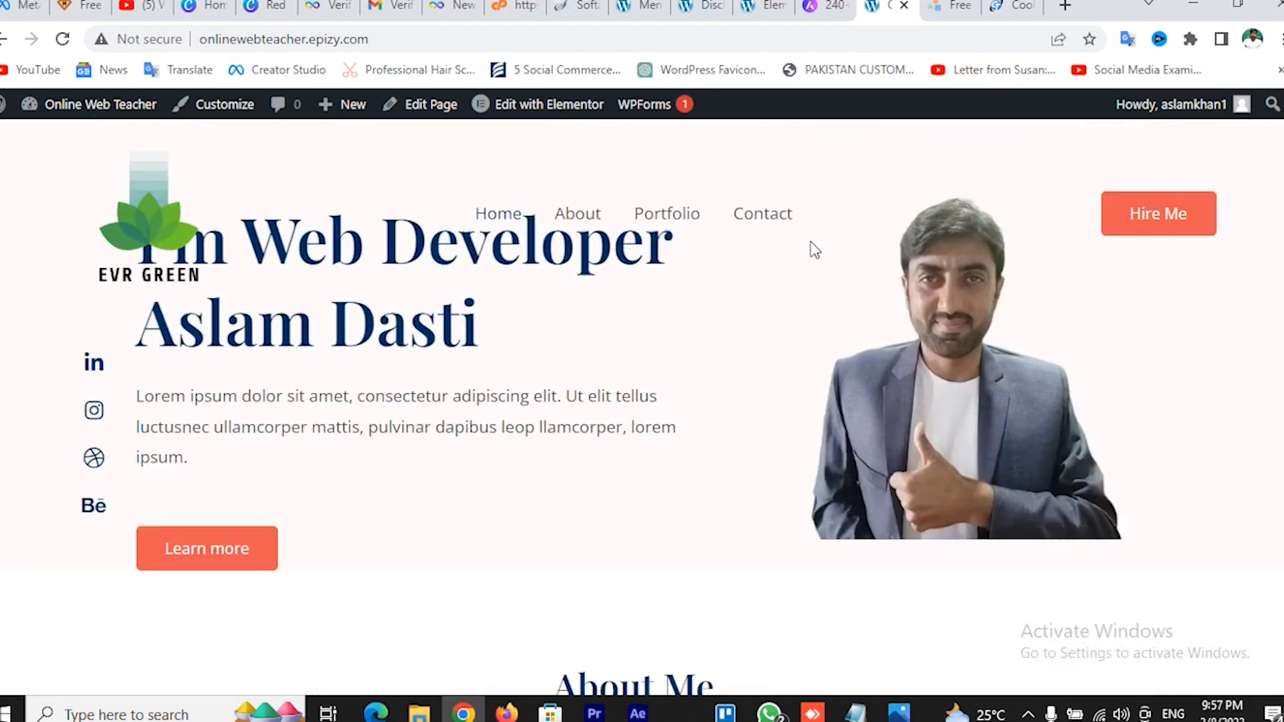
pyautogui.click(485, 224)
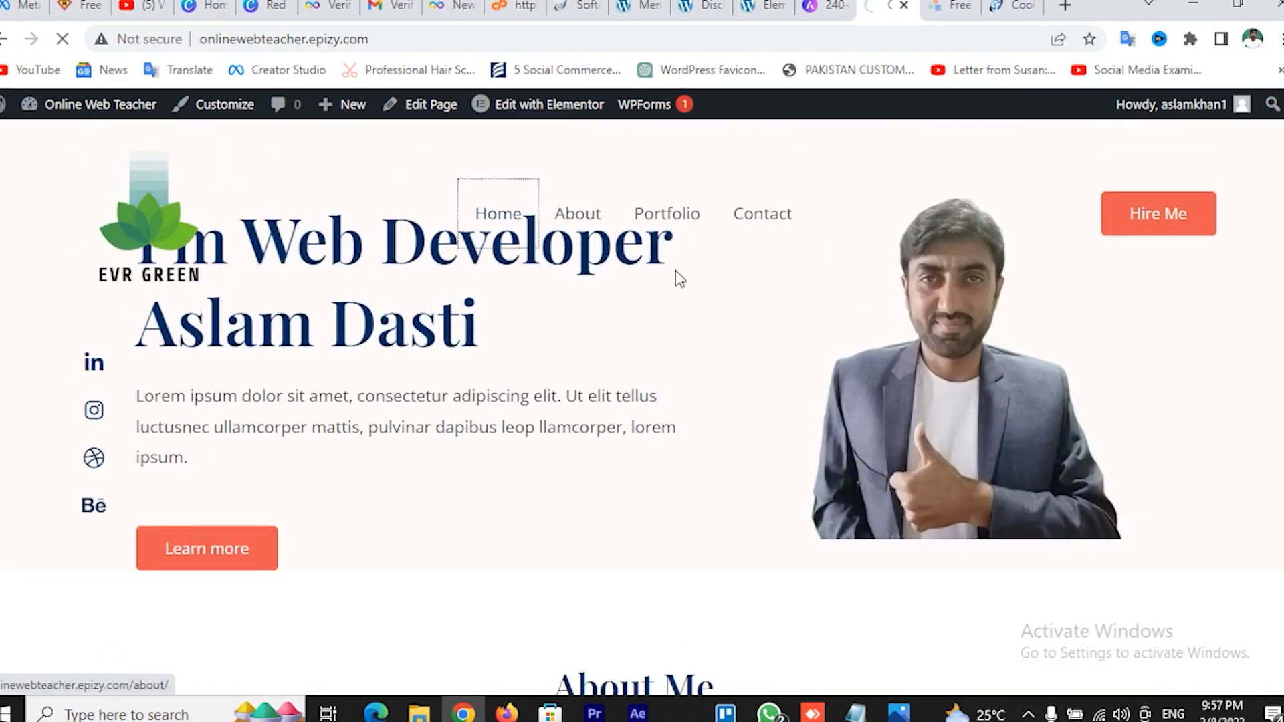
pyautogui.scroll(-20, 696, 271)
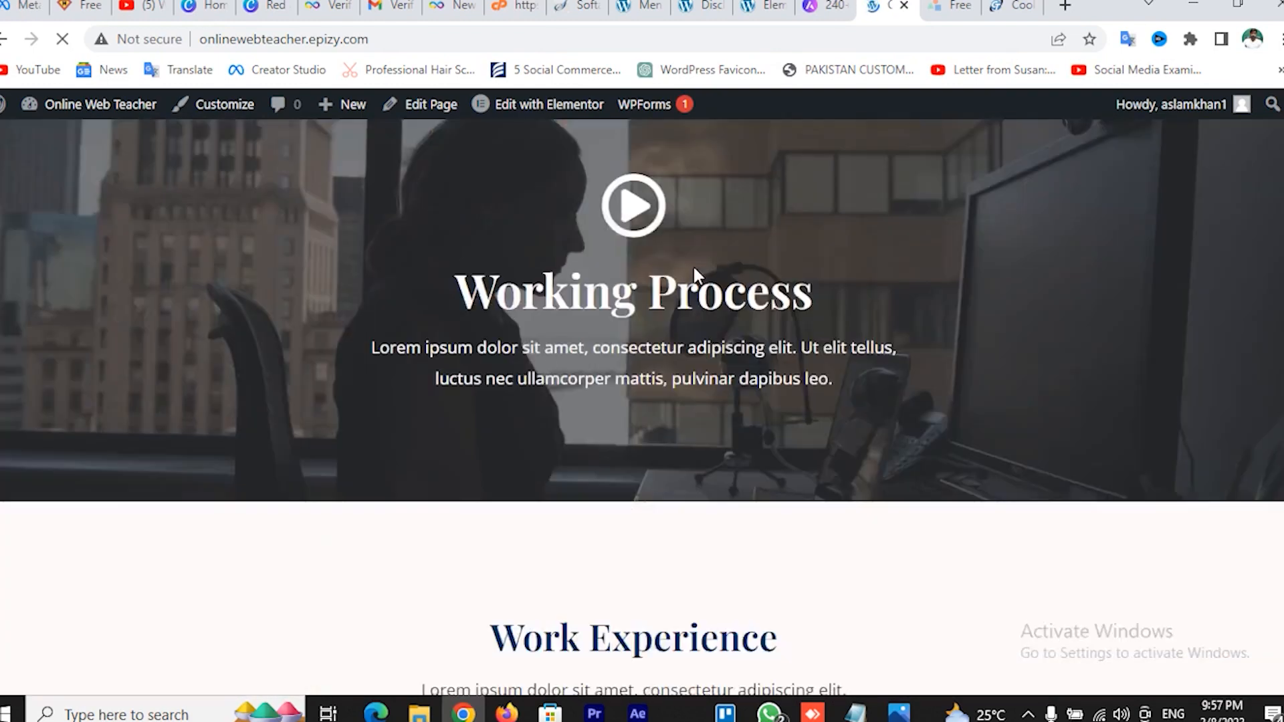
pyautogui.scroll(-10, 695, 274)
pyautogui.scroll(-12, 691, 271)
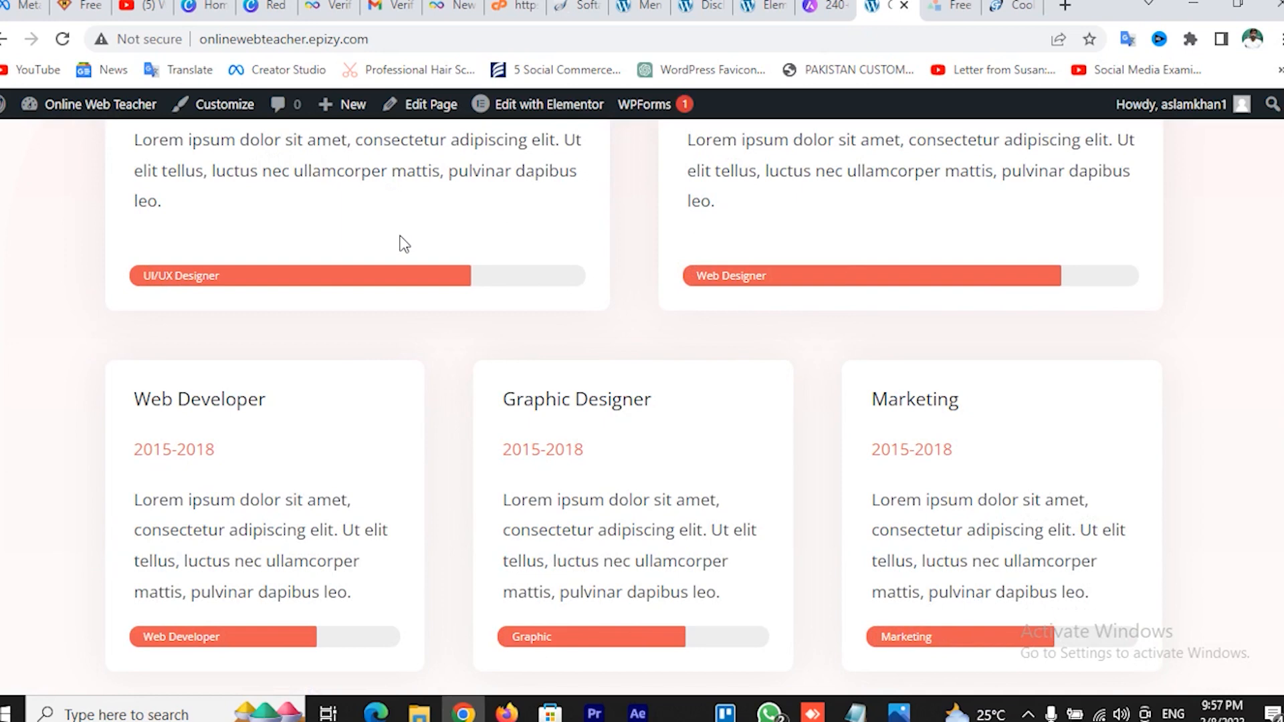
pyautogui.scroll(-5, 406, 240)
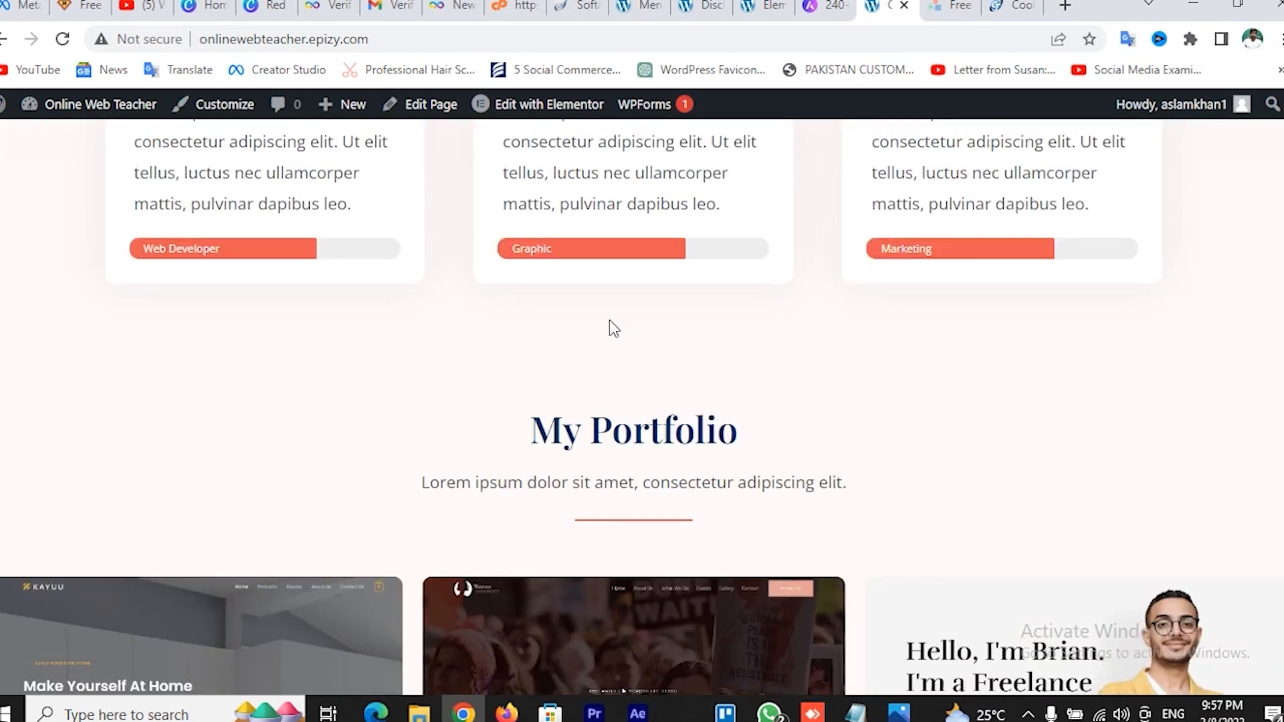
pyautogui.scroll(-15, 688, 310)
pyautogui.scroll(-1, 686, 307)
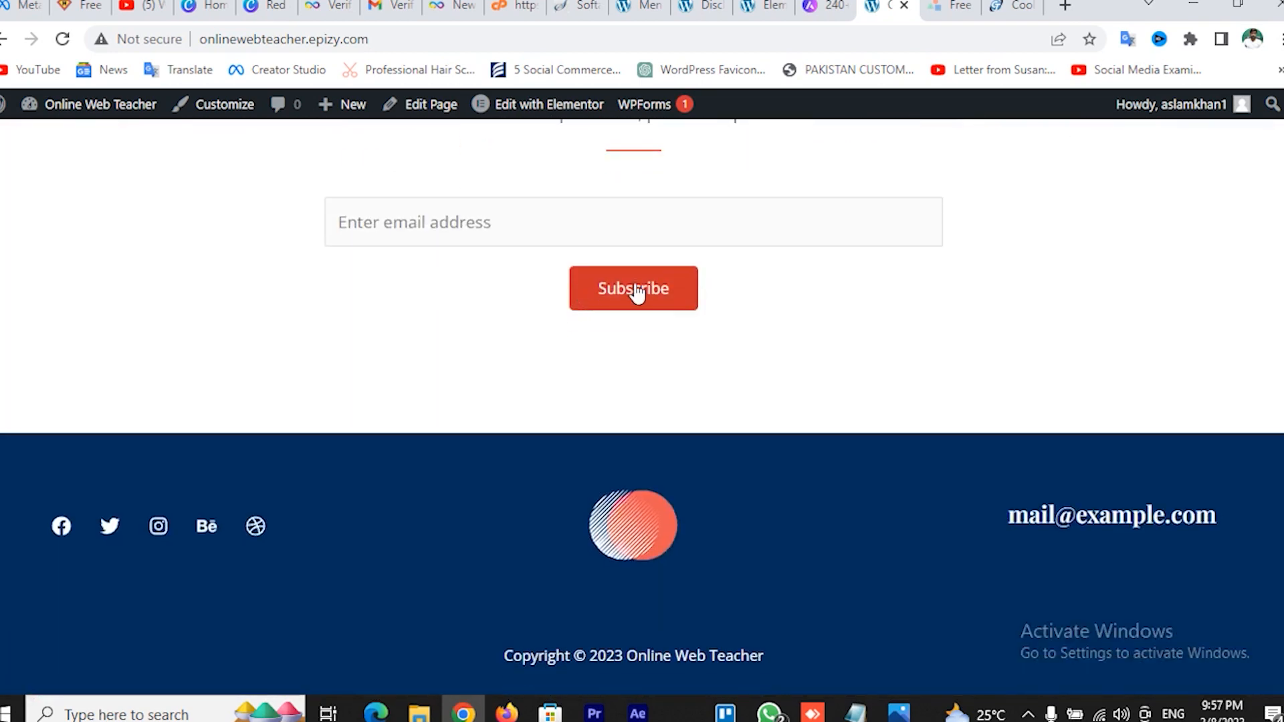
pyautogui.click(763, 7)
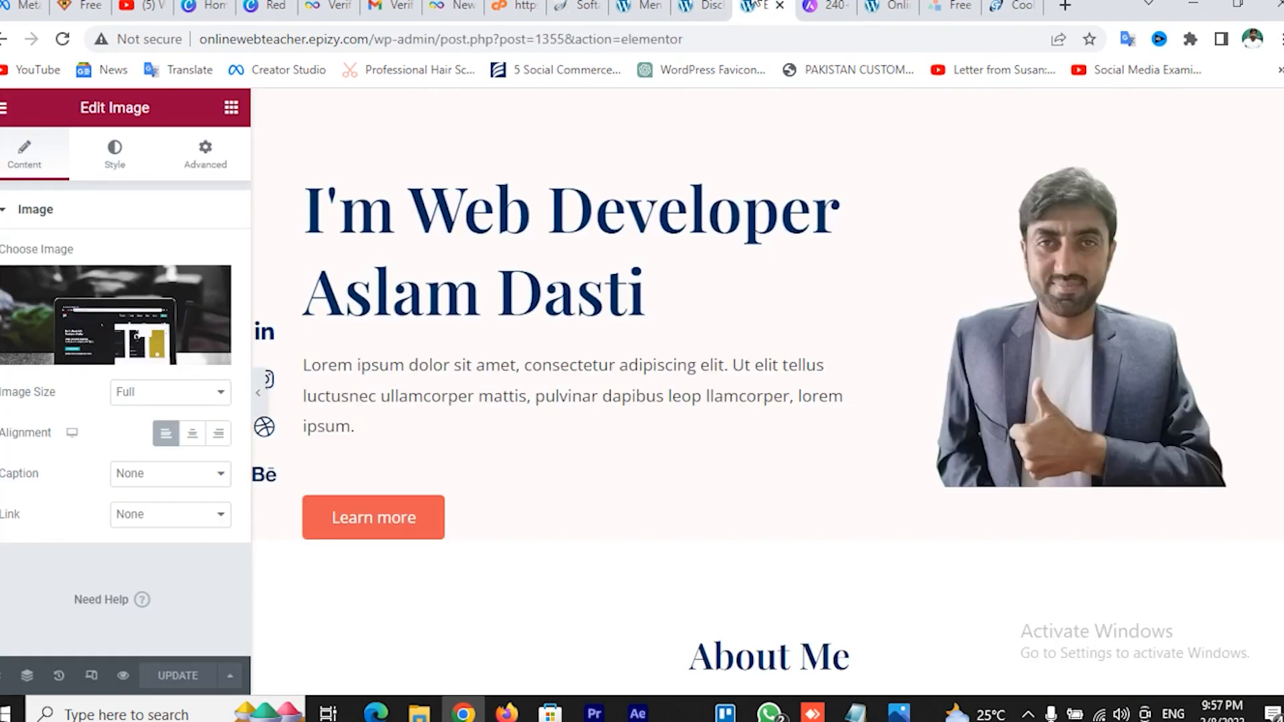
pyautogui.click(689, 8)
# From Installed Plugins, browse featured plugins like Classic Editor, Jetpack and Classic Widgets
pyautogui.click(639, 7)
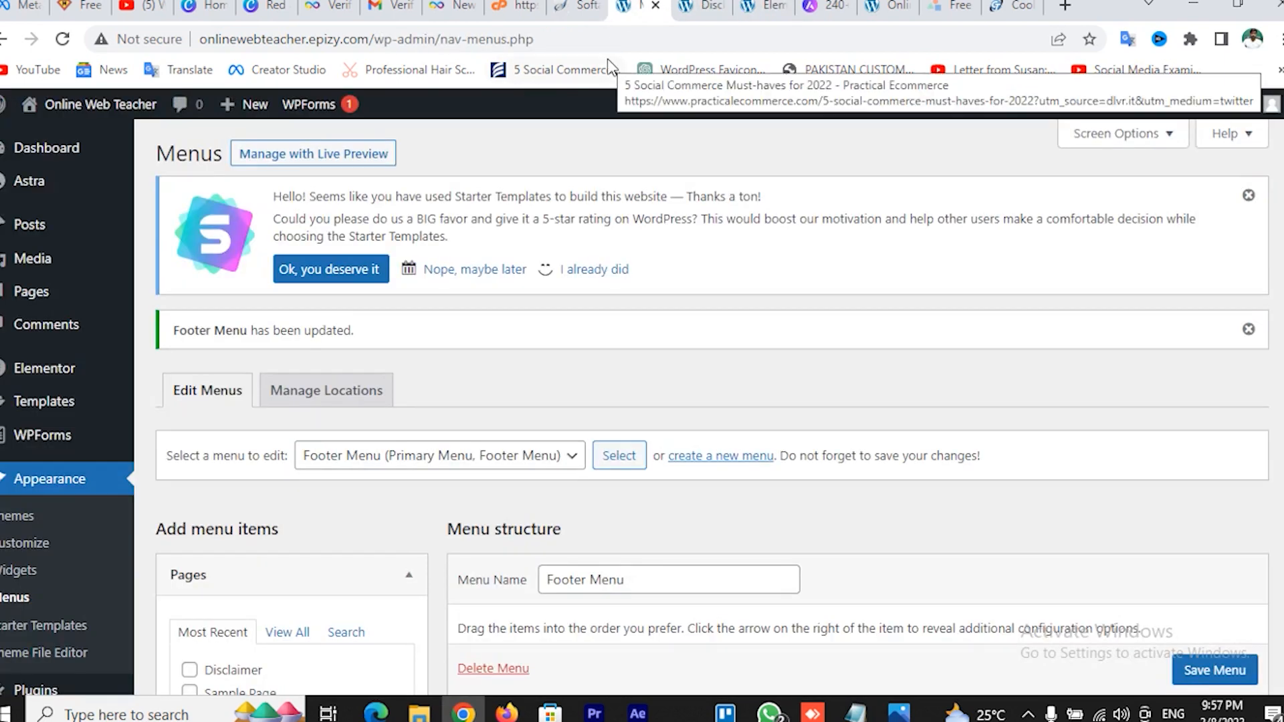
pyautogui.scroll(-3, 80, 401)
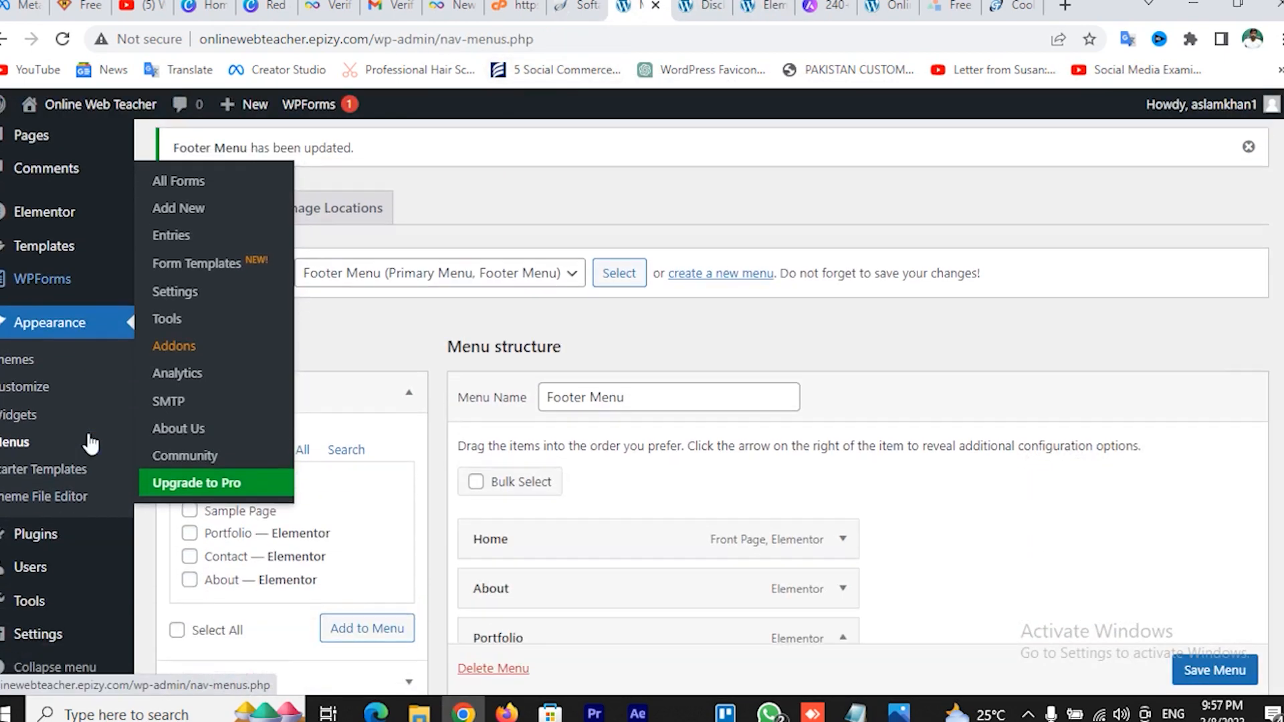
pyautogui.click(183, 536)
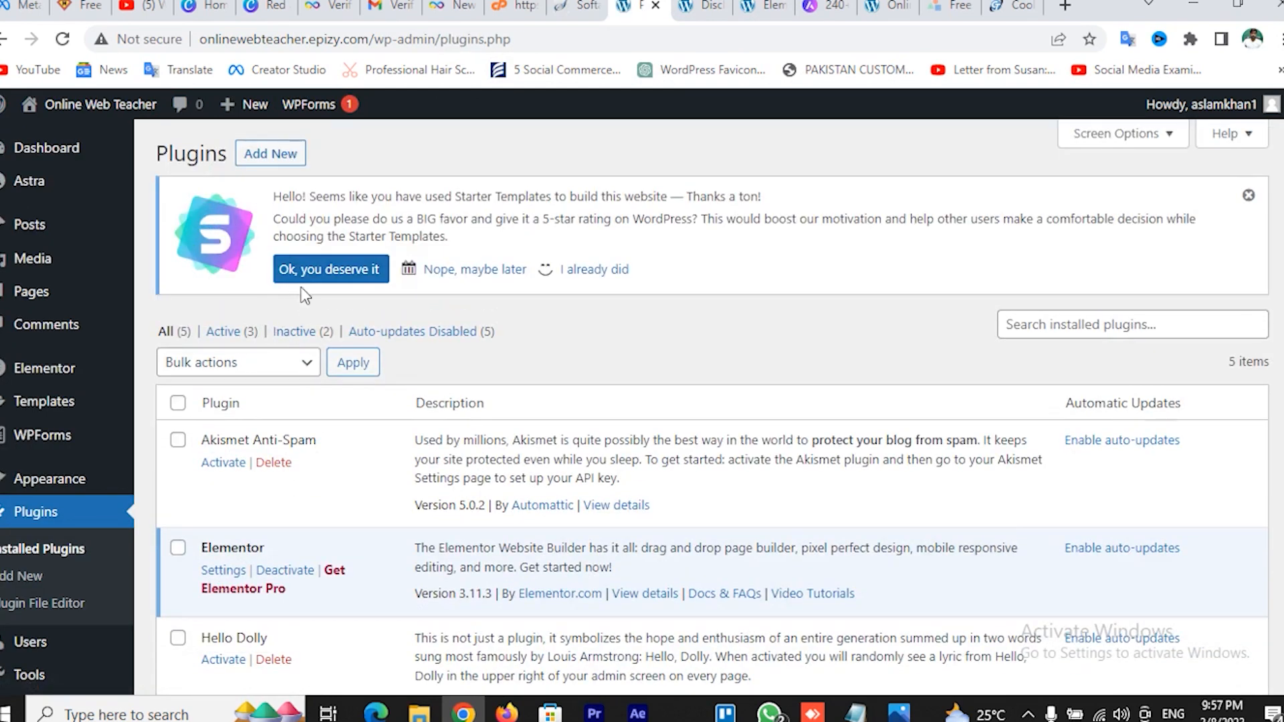
pyautogui.click(270, 161)
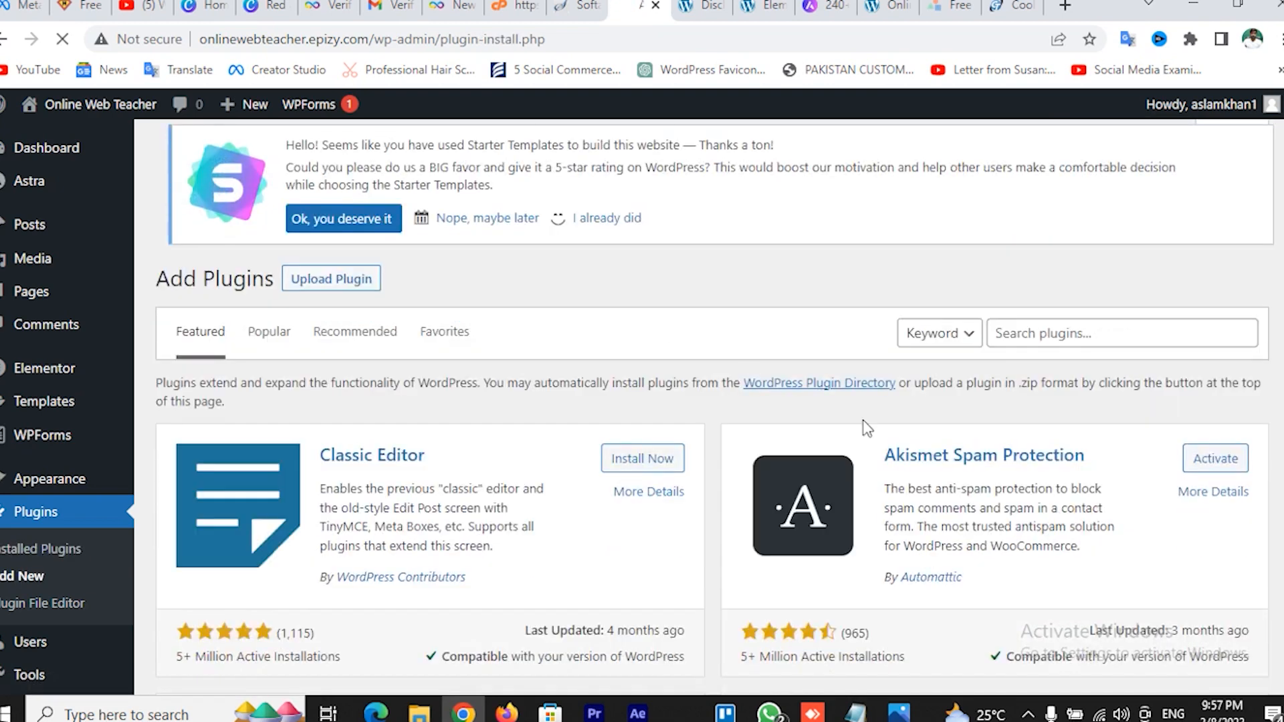
pyautogui.scroll(-5, 1061, 418)
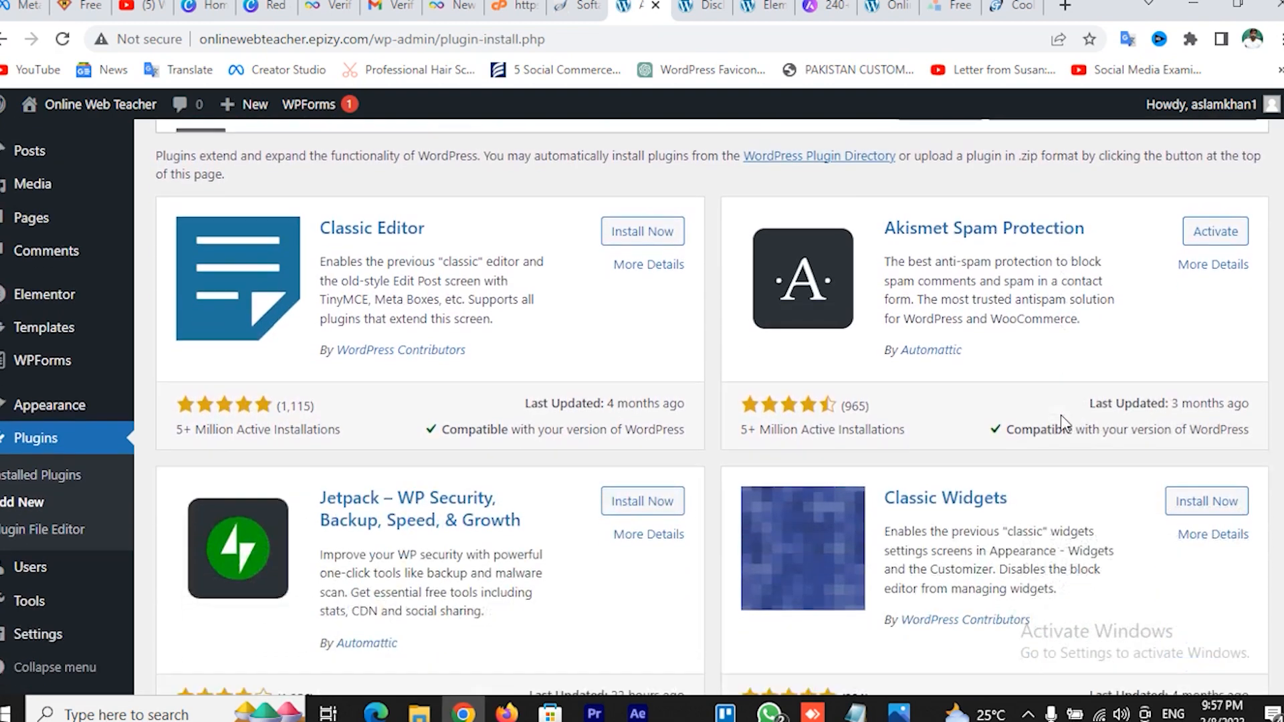
pyautogui.scroll(-2, 514, 431)
pyautogui.scroll(2, 526, 434)
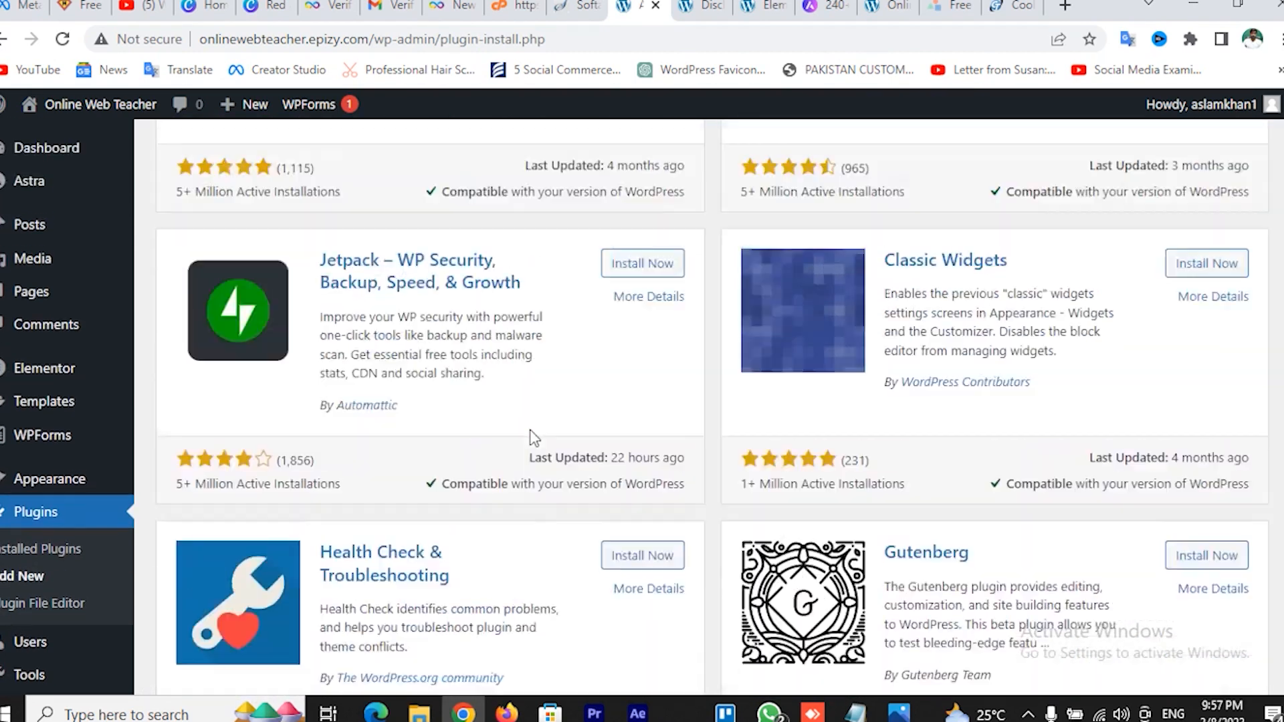